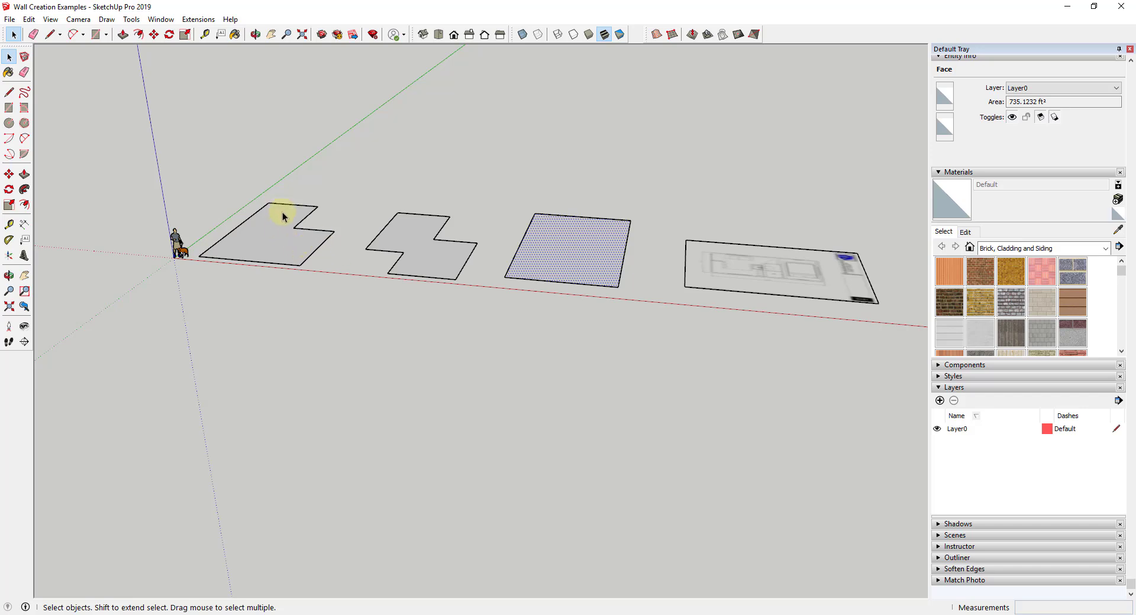
- Select the six-sided floor outline closest to the scale figure
scroll(399, 206, "down", 3)
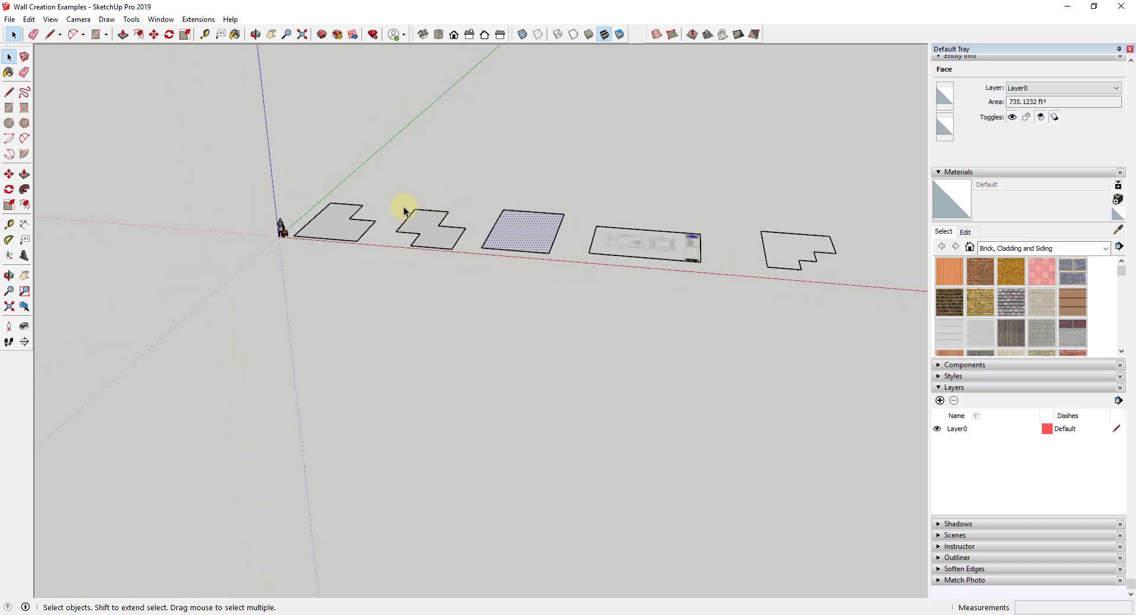
scroll(417, 200, "up", 2)
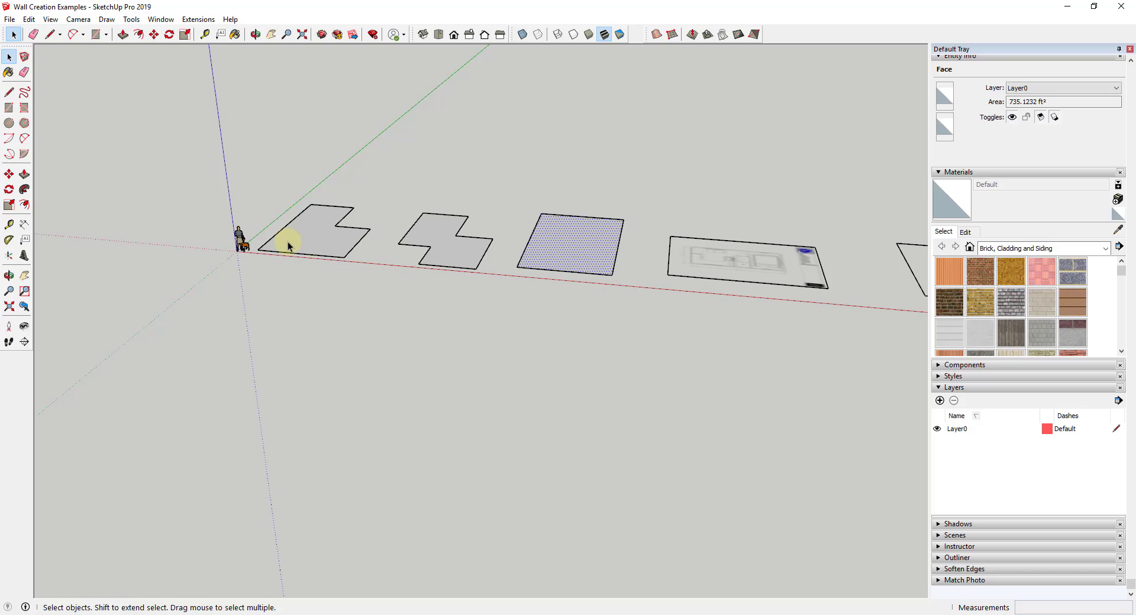
scroll(286, 241, "up", 3)
middle_click_drag(319, 212, 317, 274)
left_click(446, 238)
scroll(446, 238, "down", 2)
middle_click_drag(289, 178, 371, 195, "shift")
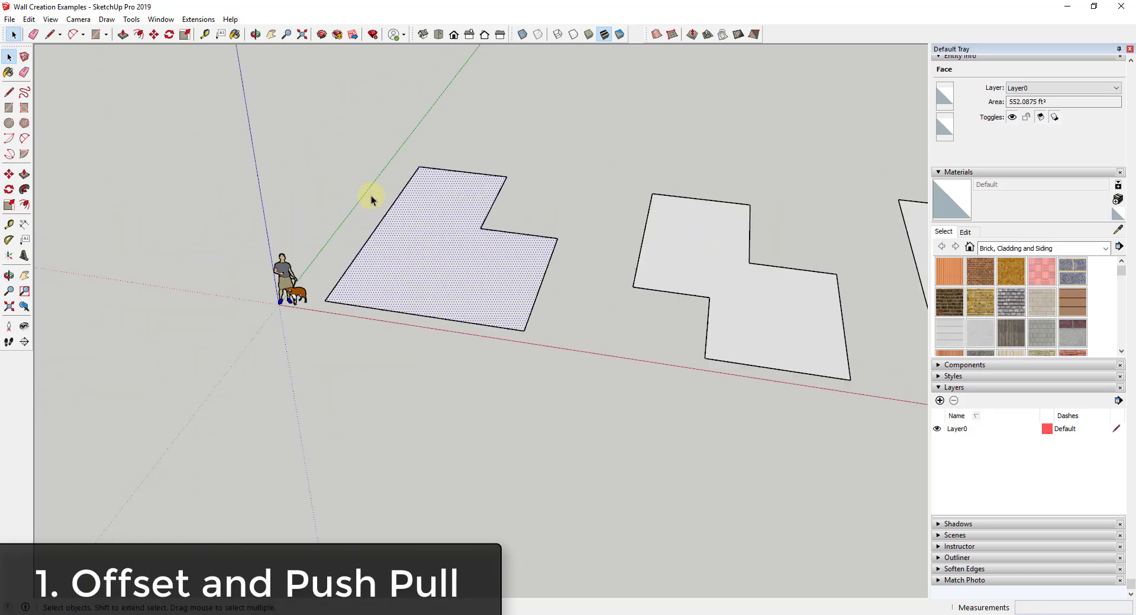
scroll(371, 195, "up", 1)
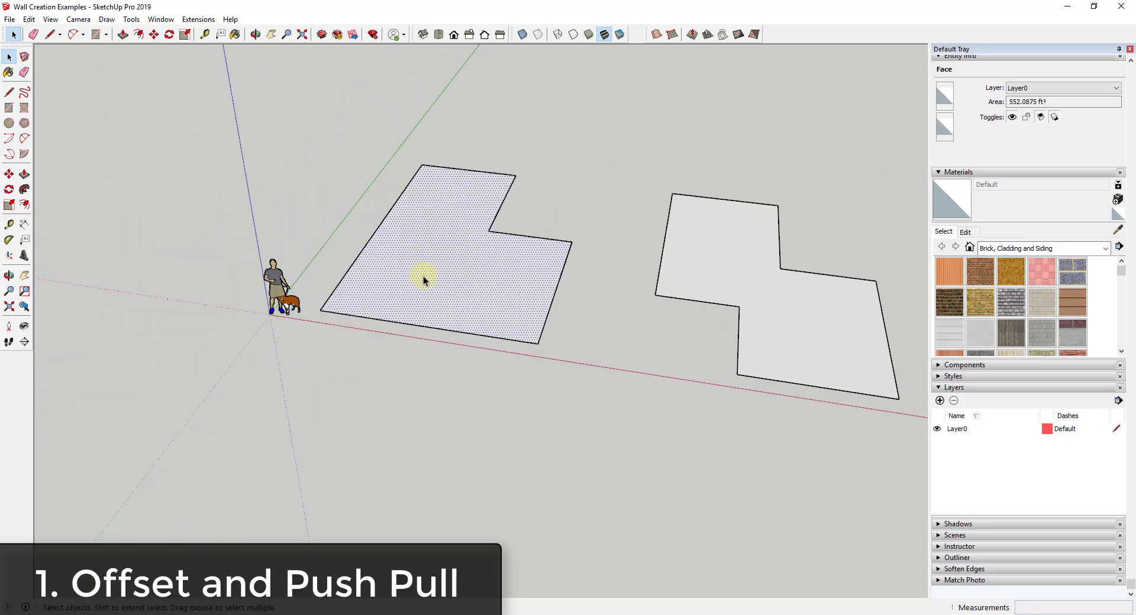
scroll(432, 310, "up", 1)
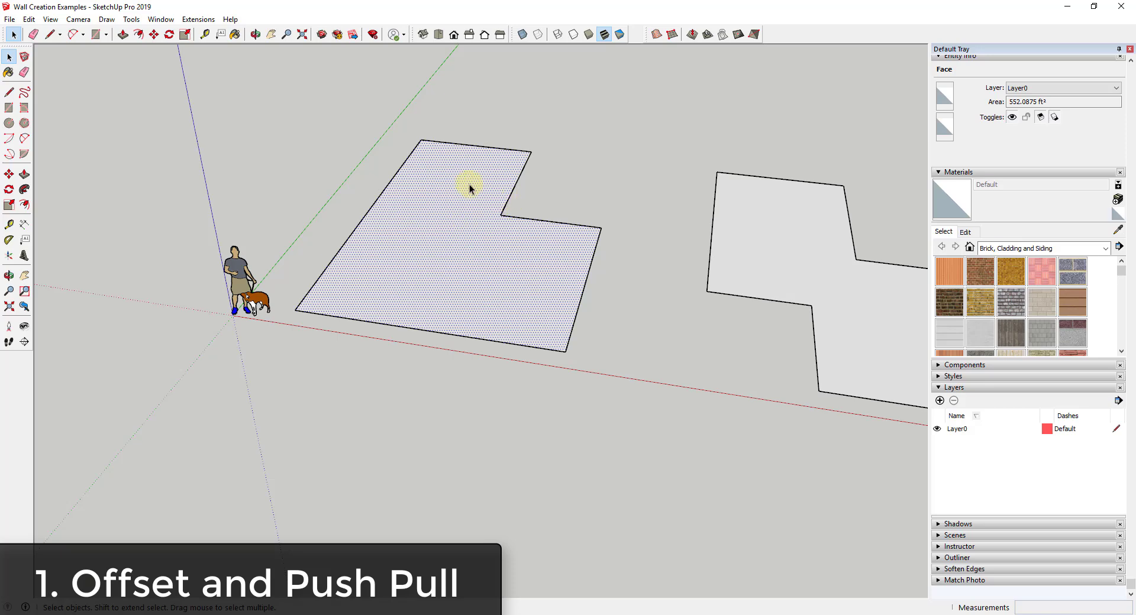
scroll(502, 202, "up", 2)
key("f")
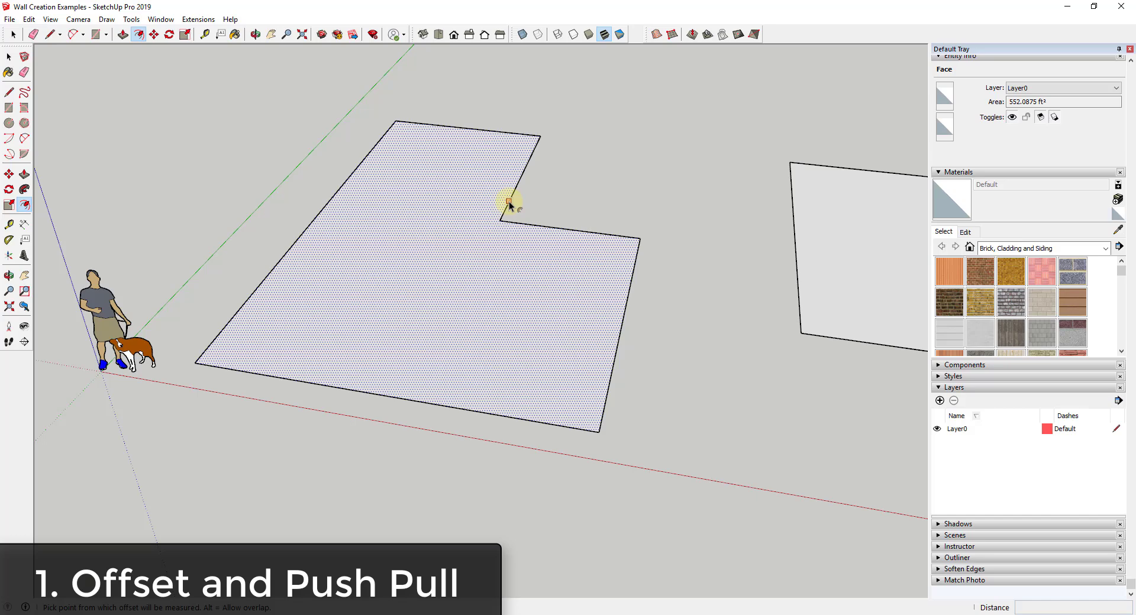
key("space")
left_click(670, 179)
left_click(468, 307)
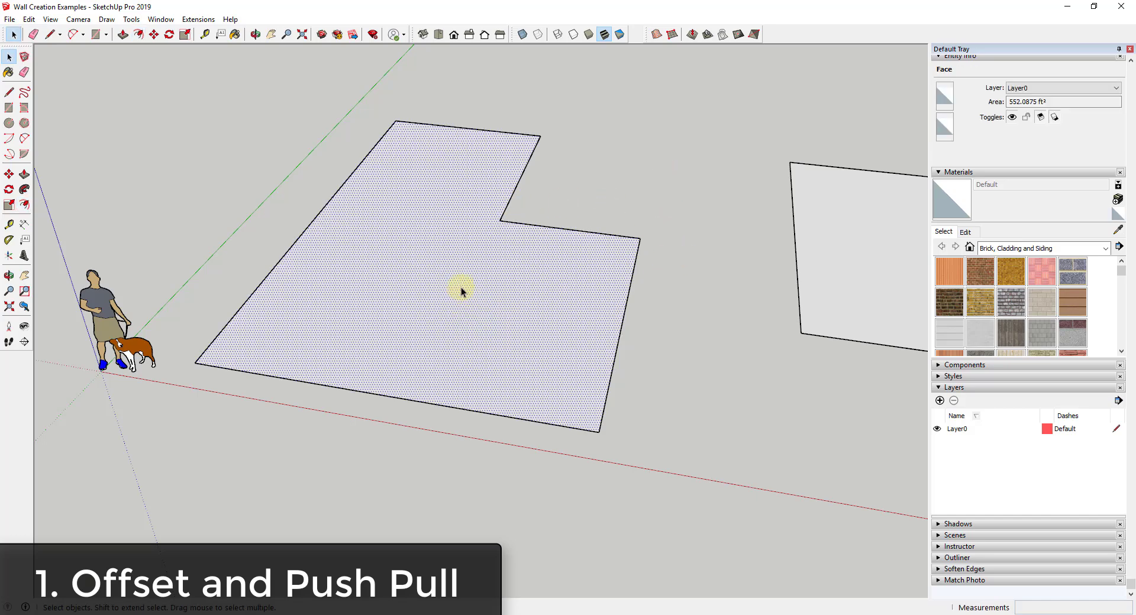
- Offset the selected floor outline inward by 4 inches to form a wall band
key("f")
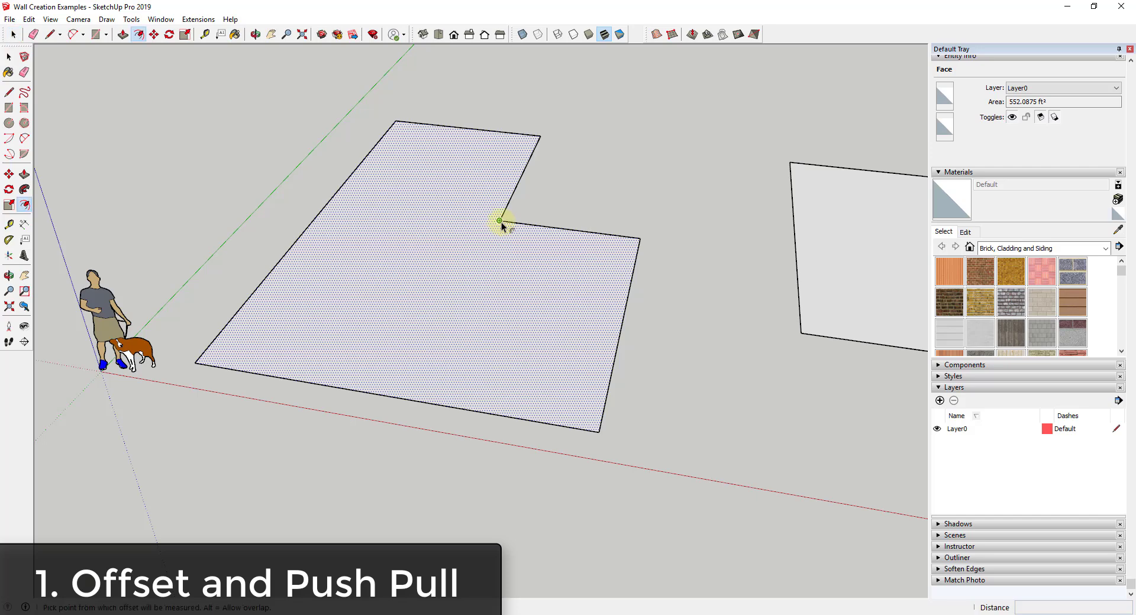
left_click(519, 225)
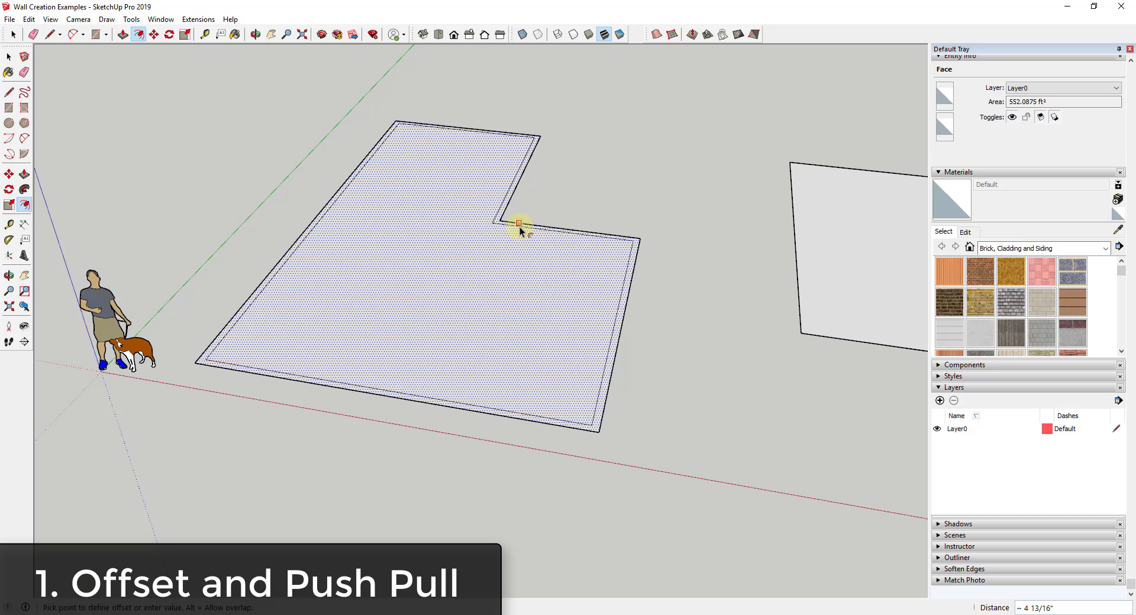
left_click(520, 226)
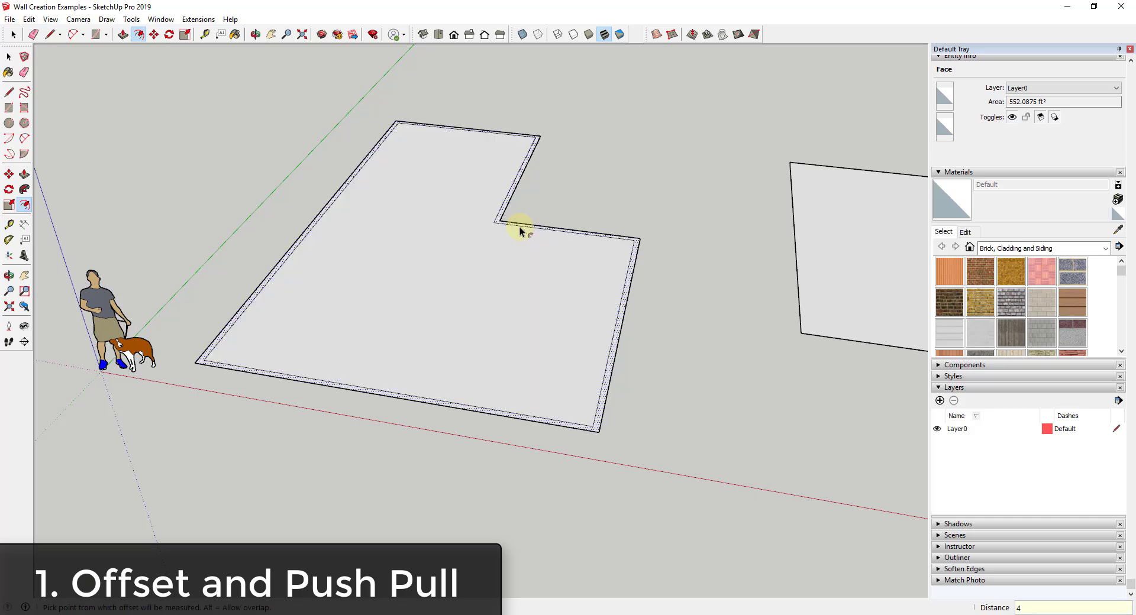
key("space")
scroll(607, 266, "up", 5)
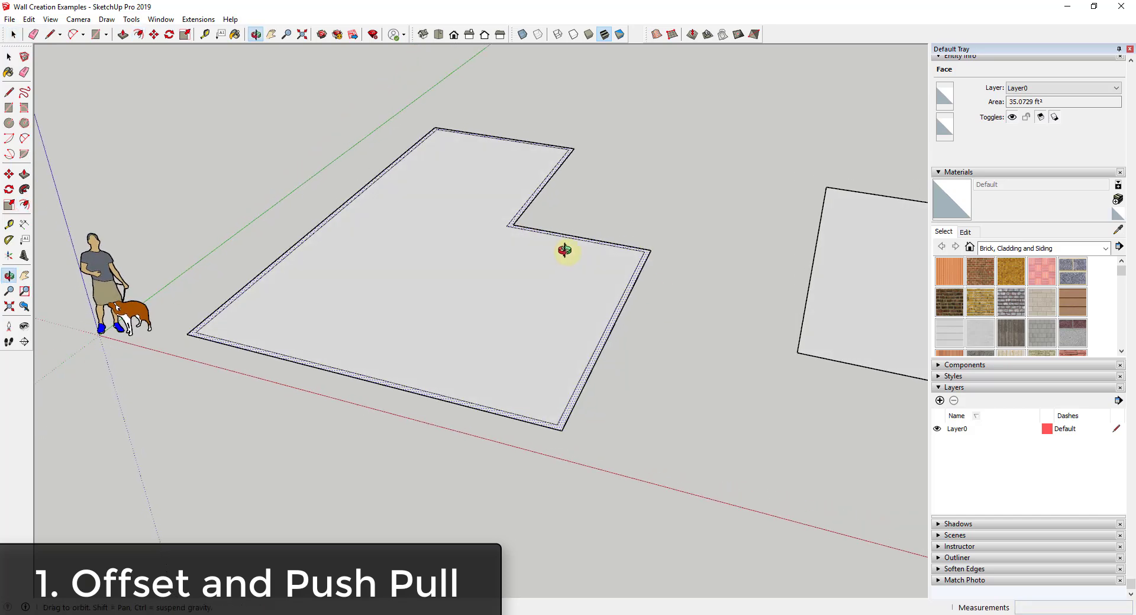
key("p")
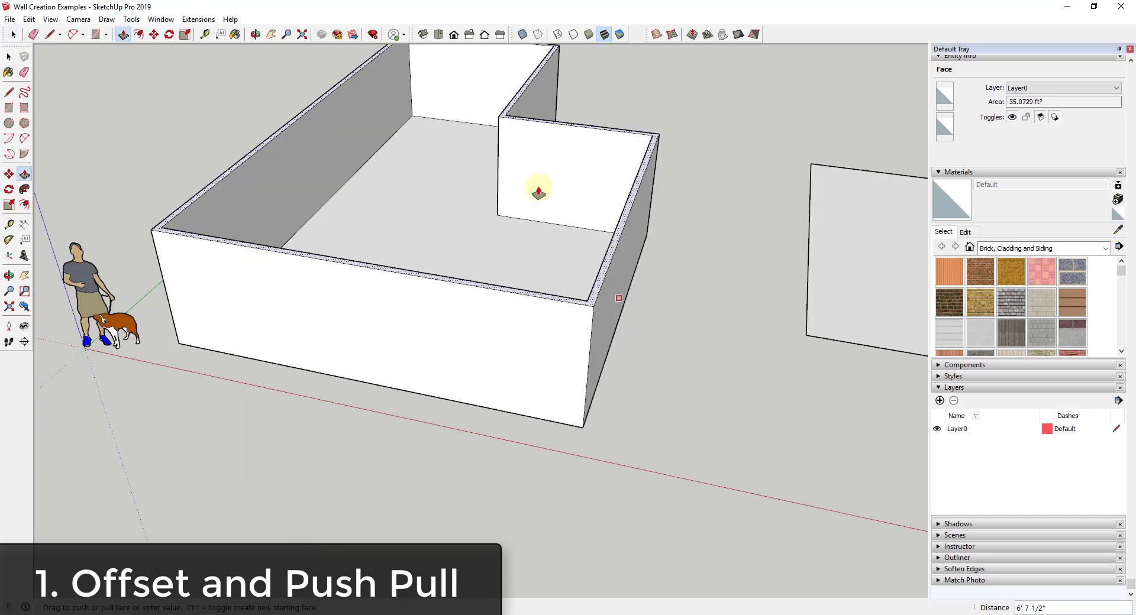
key("Escape")
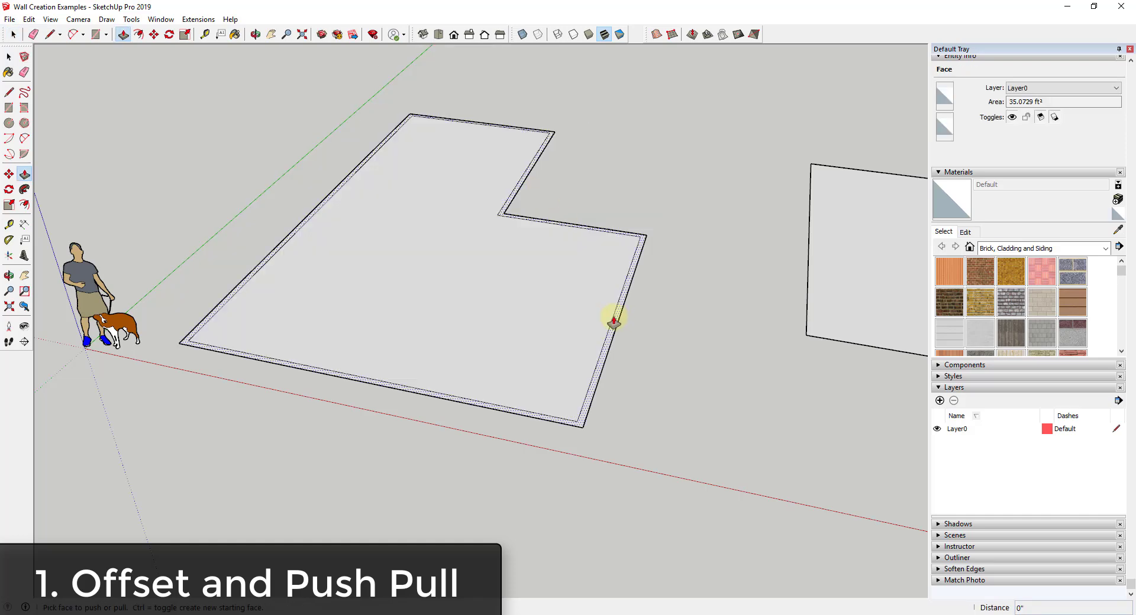
- Push/Pull the narrow band around the first floor outline up 10 feet to form its walls
scroll(615, 320, "up", 2)
middle_click_drag(616, 319, 583, 304)
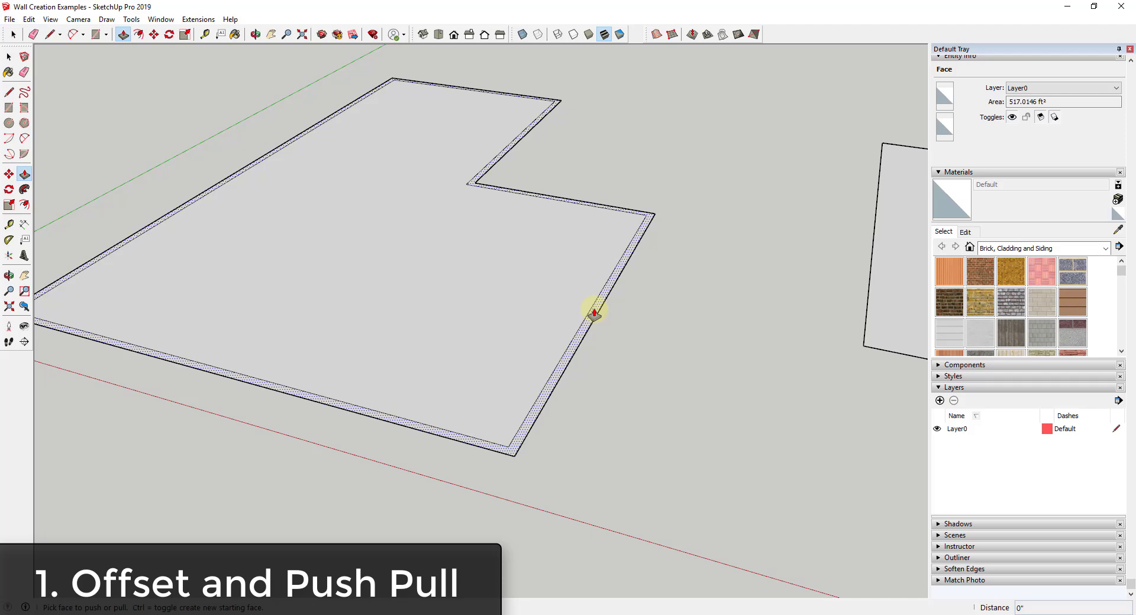
left_click(594, 314)
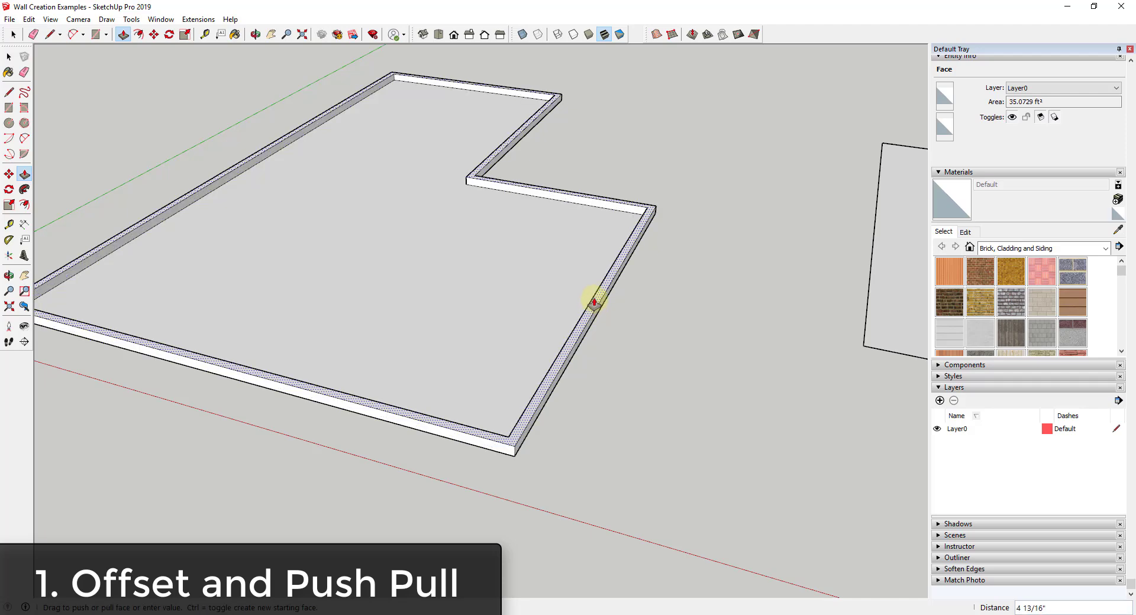
scroll(449, 210, "down", 4)
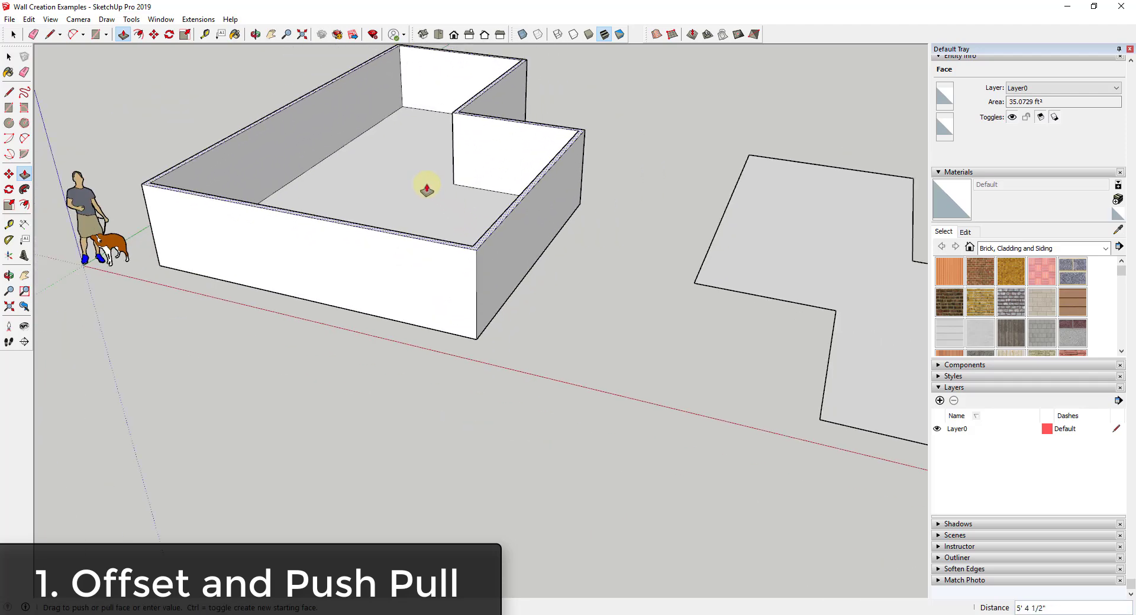
scroll(436, 188, "up", 2)
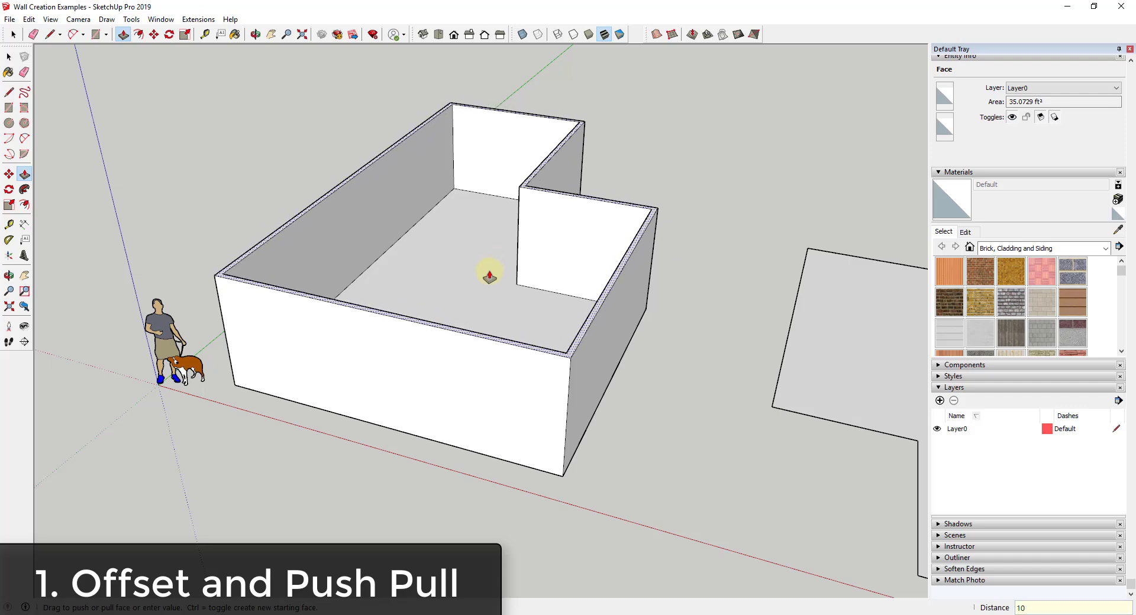
key("Return")
key("space")
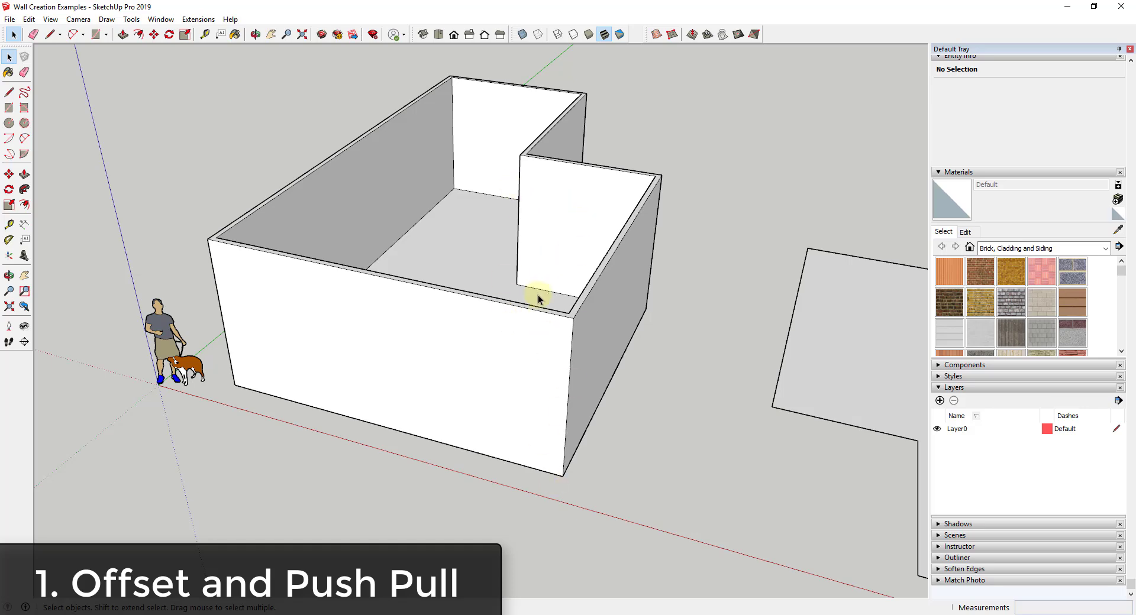
- Draw a vertical line about 10 feet tall along the blue axis from the front corner of the second, Z-shaped floor face
scroll(537, 294, "down", 3)
scroll(832, 317, "down", 2)
scroll(737, 355, "up", 1)
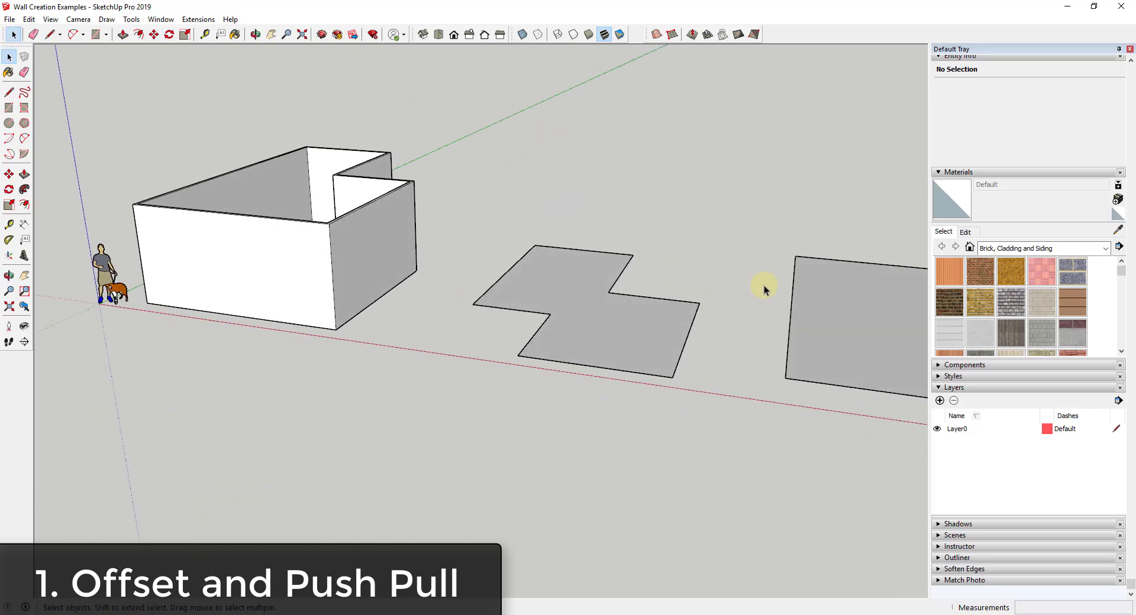
scroll(733, 360, "up", 4)
scroll(675, 351, "down", 2)
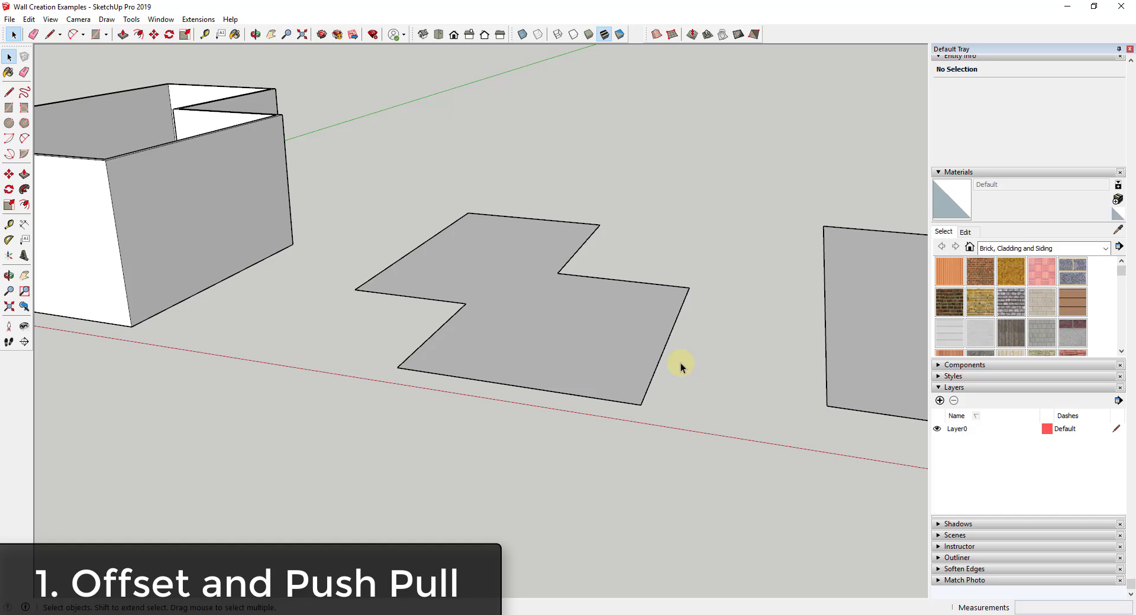
key("l")
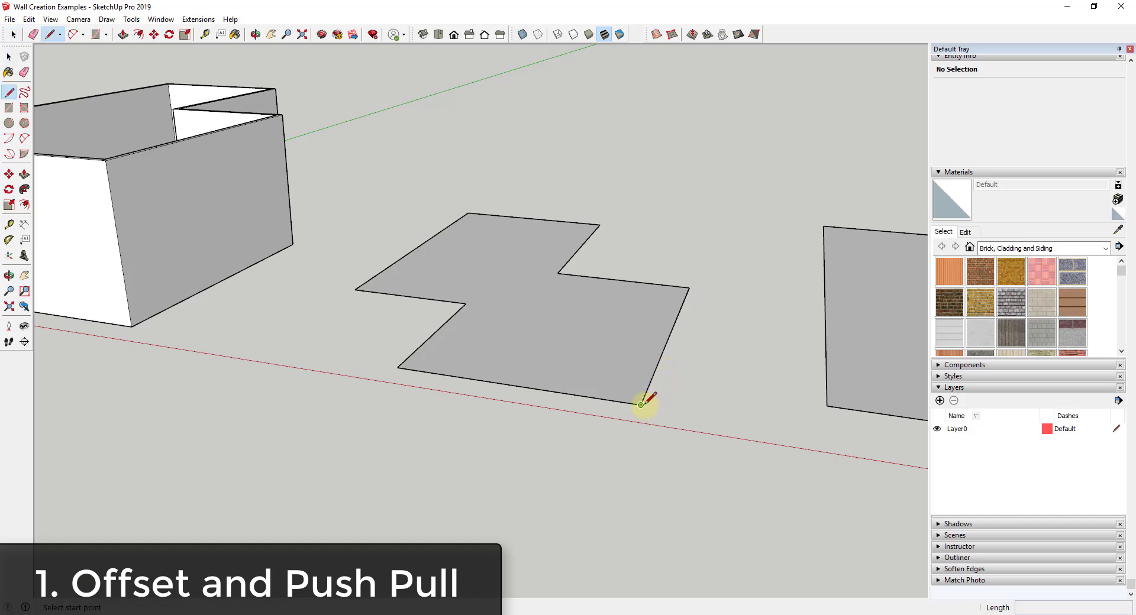
left_click(641, 405)
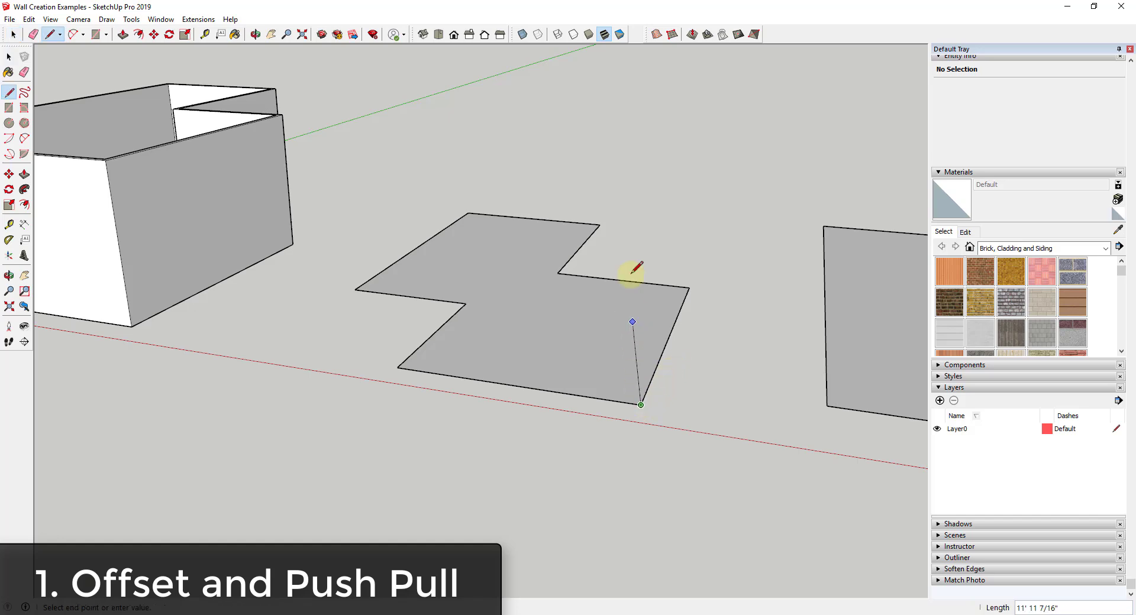
left_click(656, 206)
key("space")
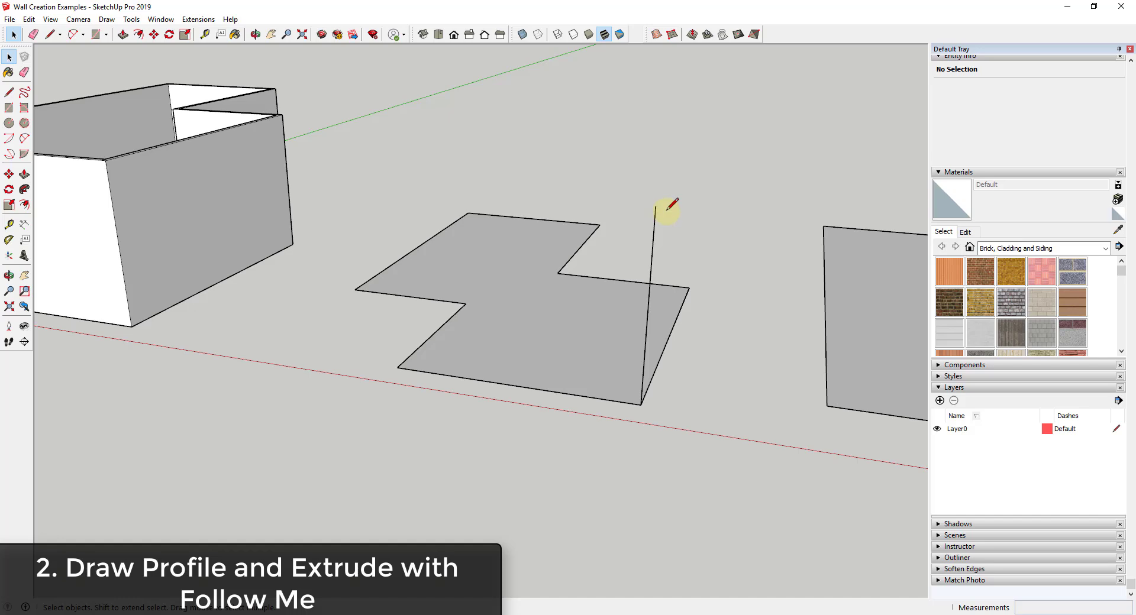
- Complete the vertical line into a wall profile about 4 1/2 inches wide and 10 feet tall, running its top along the red axis
key("l")
scroll(662, 208, "up", 2)
left_click(651, 205)
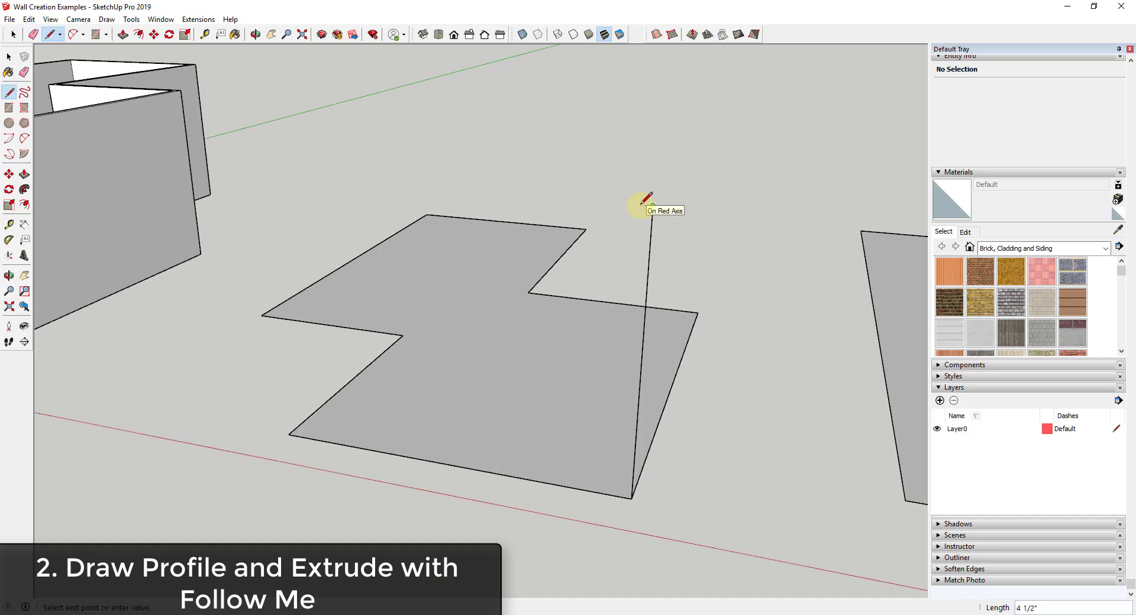
left_click(642, 206)
left_click(622, 495)
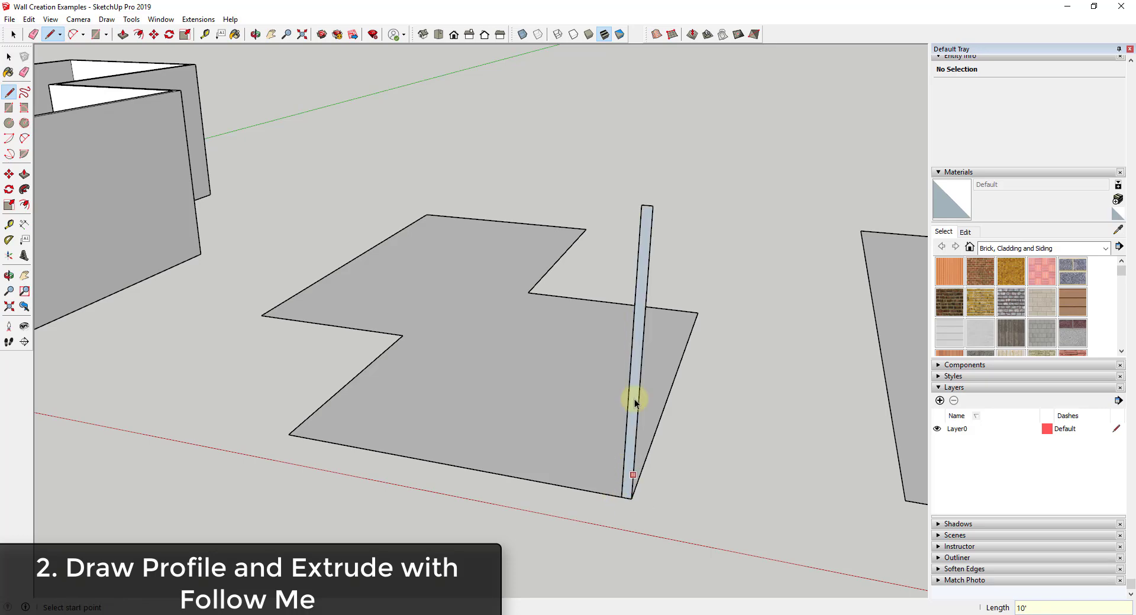
key("space")
- Extrude the wall profile around the perimeter of the Z-shaped floor face with Follow Me
left_click(497, 370)
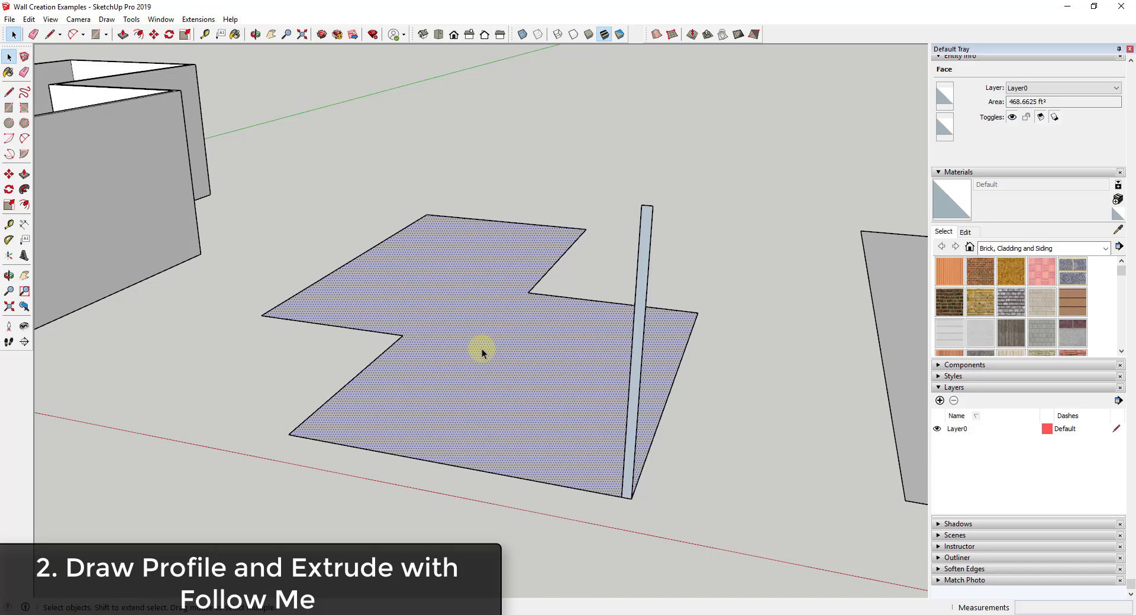
left_click(24, 189)
left_click(651, 265)
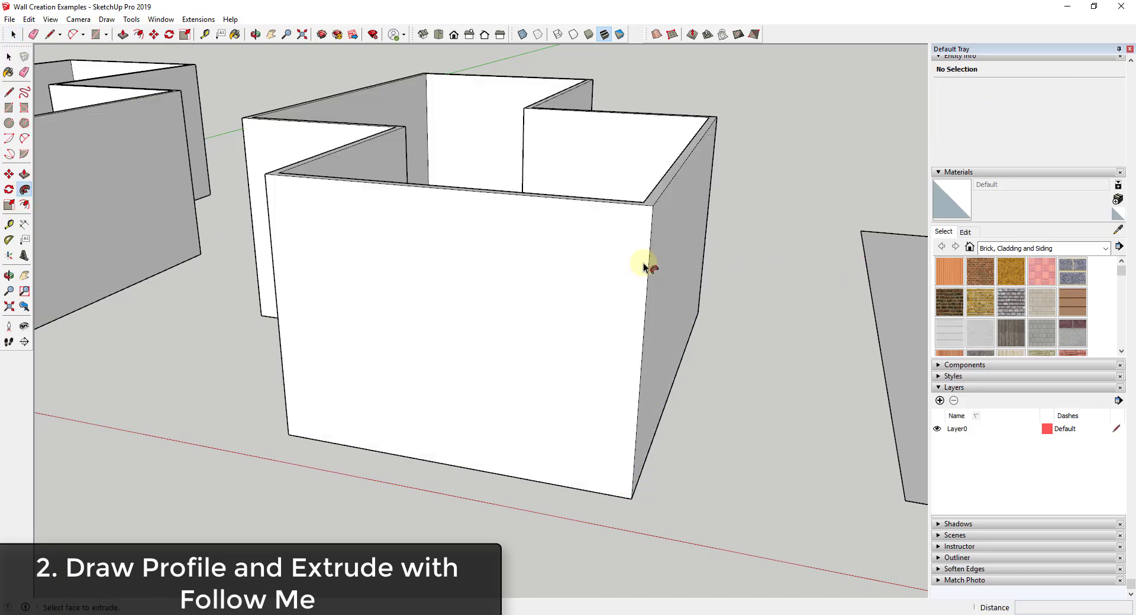
middle_click_drag(552, 217, 582, 349)
scroll(583, 349, "down", 3)
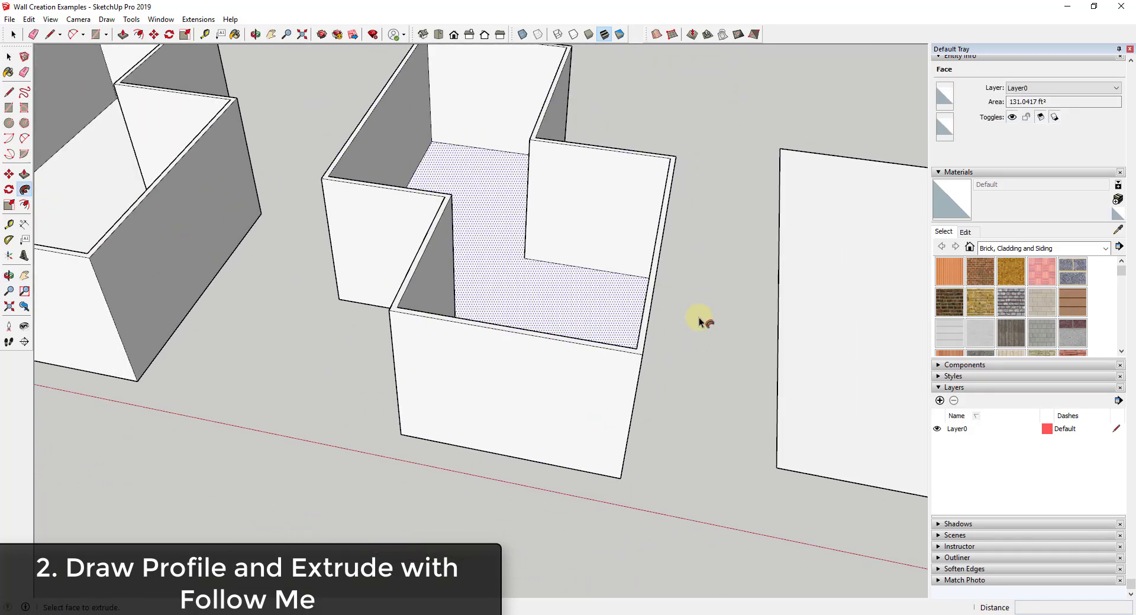
- Examine the walls of both extruded rooms and the flat rectangular face beside them
scroll(473, 182, "down", 2)
scroll(596, 223, "down", 3)
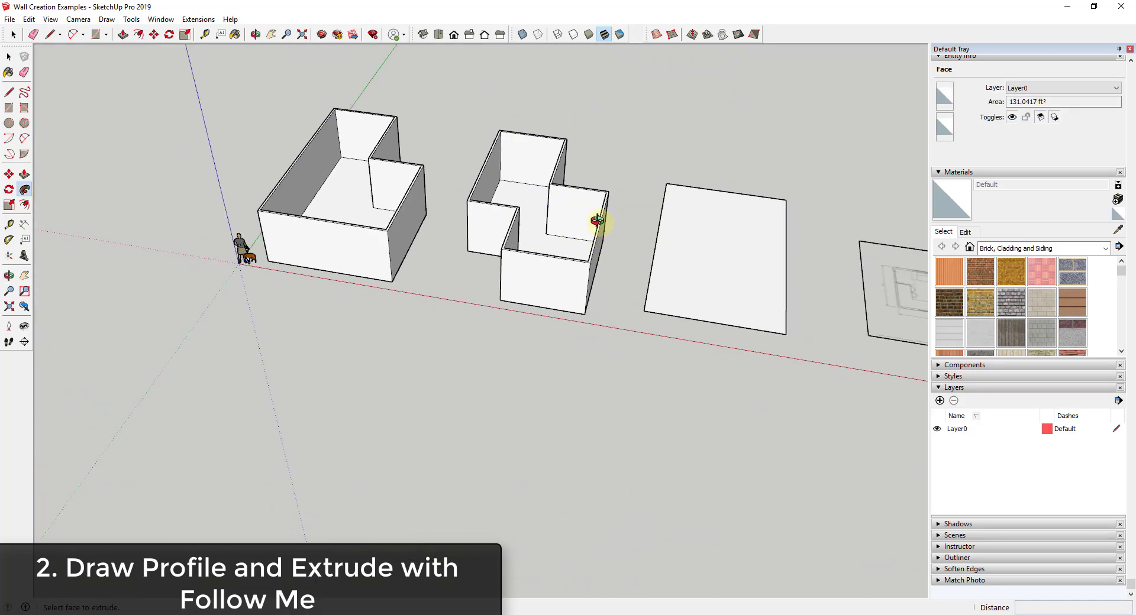
middle_click_drag(597, 222, 656, 222)
scroll(655, 222, "up", 2)
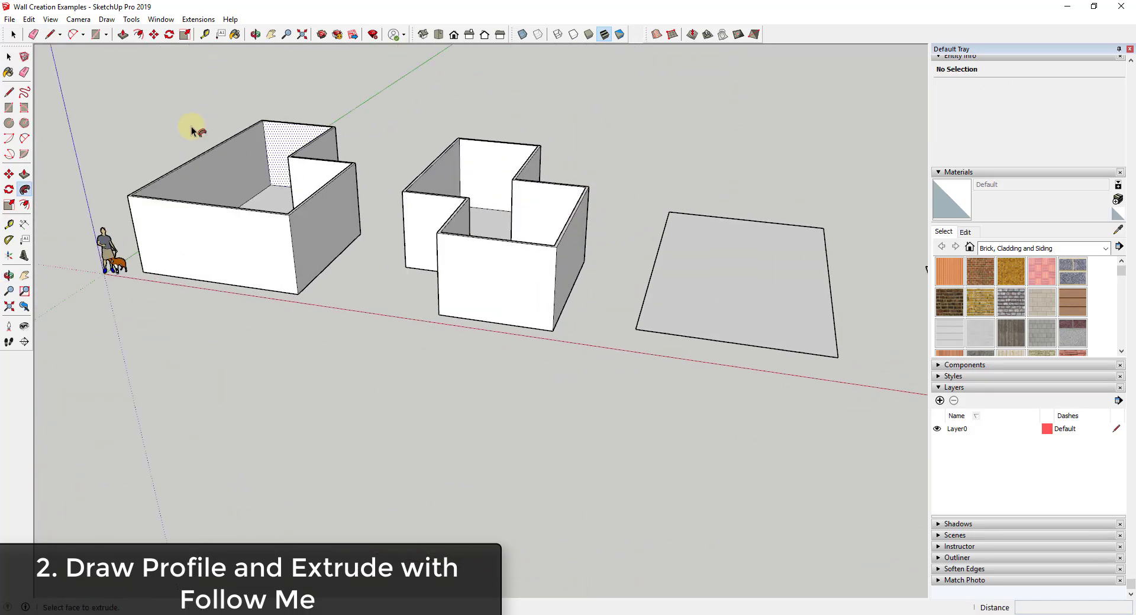
left_click(240, 178)
scroll(482, 241, "down", 2)
scroll(305, 253, "up", 3)
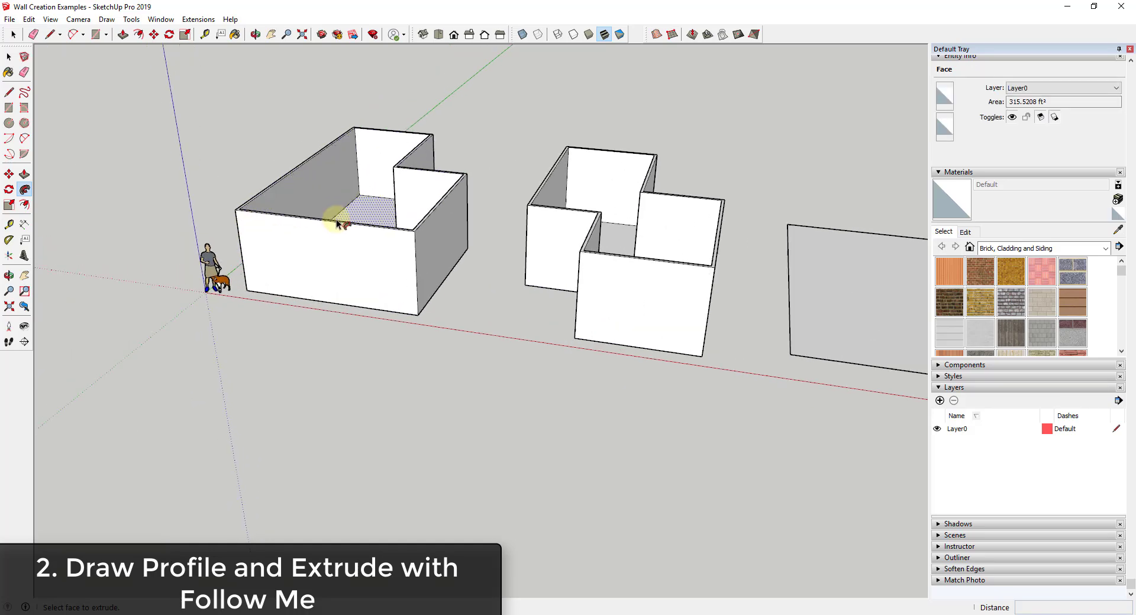
key("space")
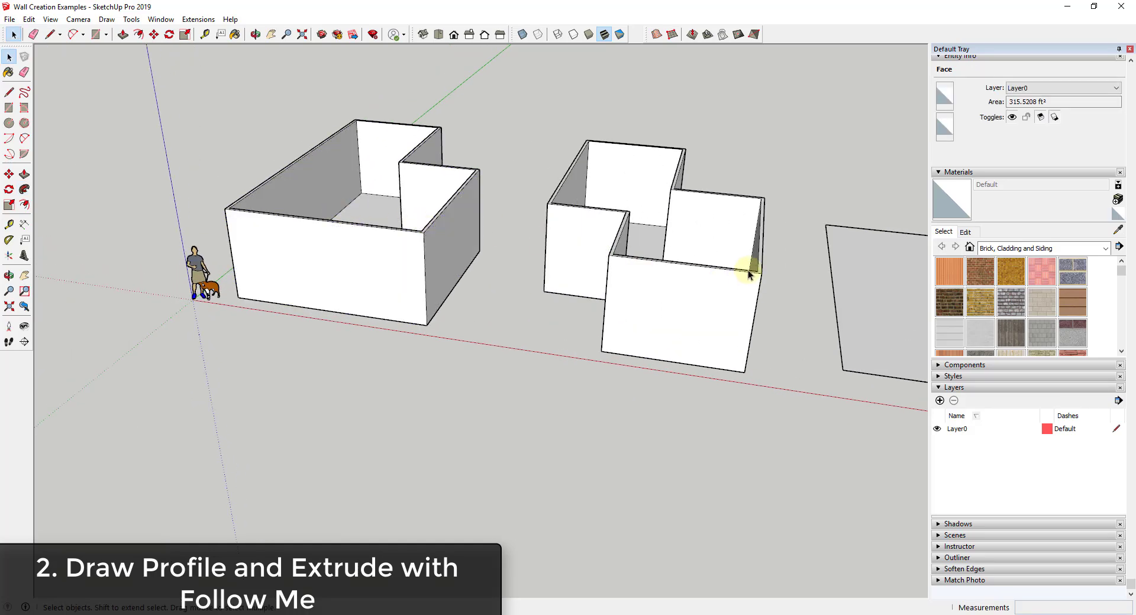
scroll(761, 307, "up", 5)
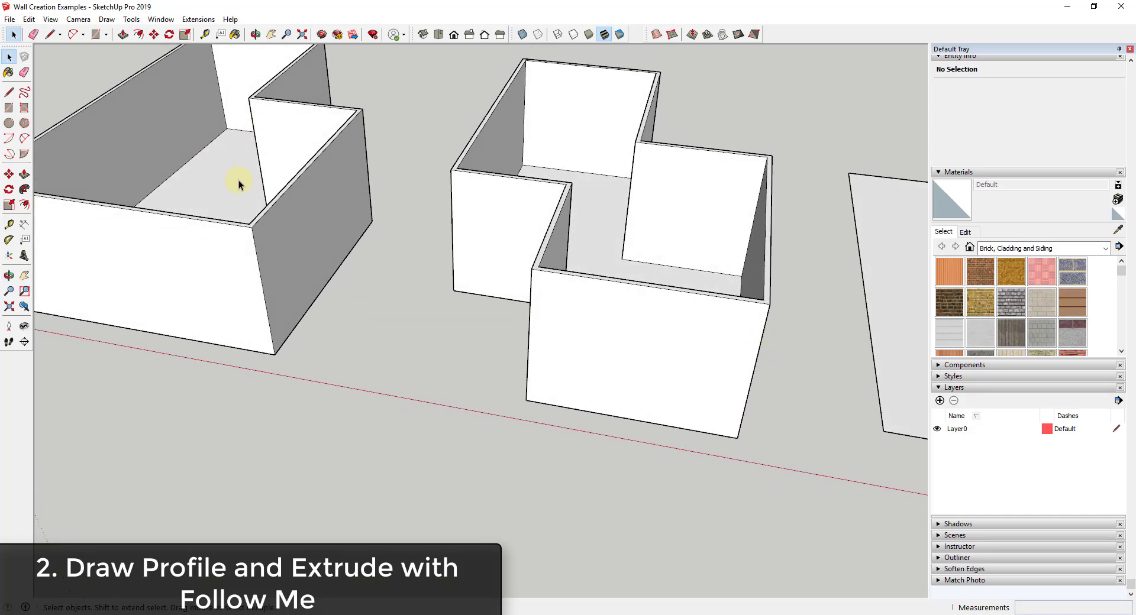
scroll(320, 284, "down", 5)
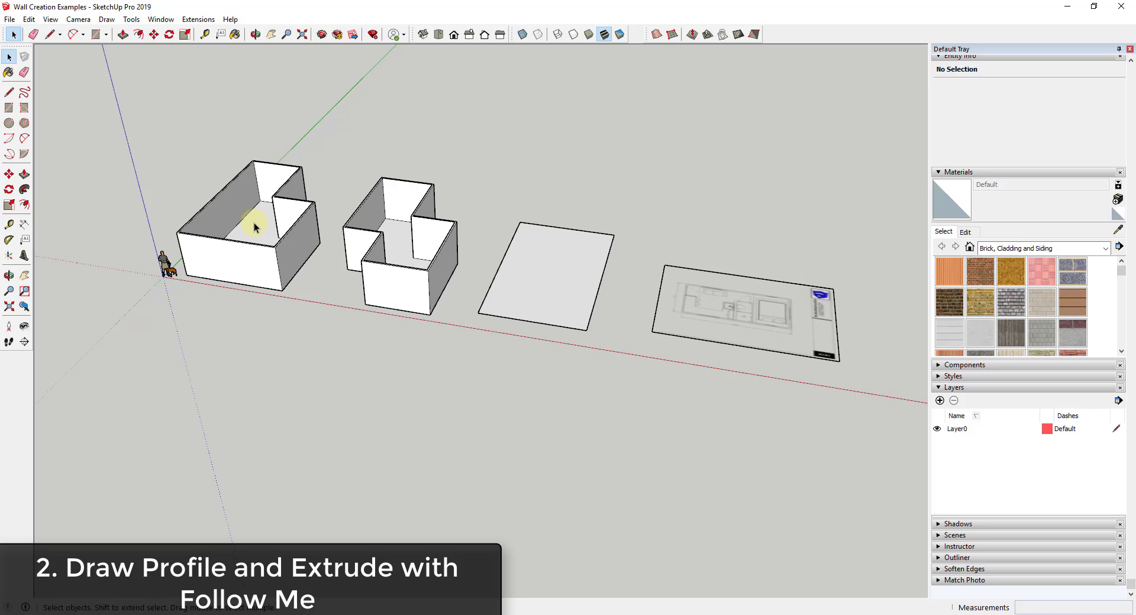
scroll(538, 248, "down", 1)
scroll(520, 287, "up", 3)
scroll(520, 287, "up", 3)
middle_click_drag(520, 287, 380, 264)
scroll(473, 284, "up", 2)
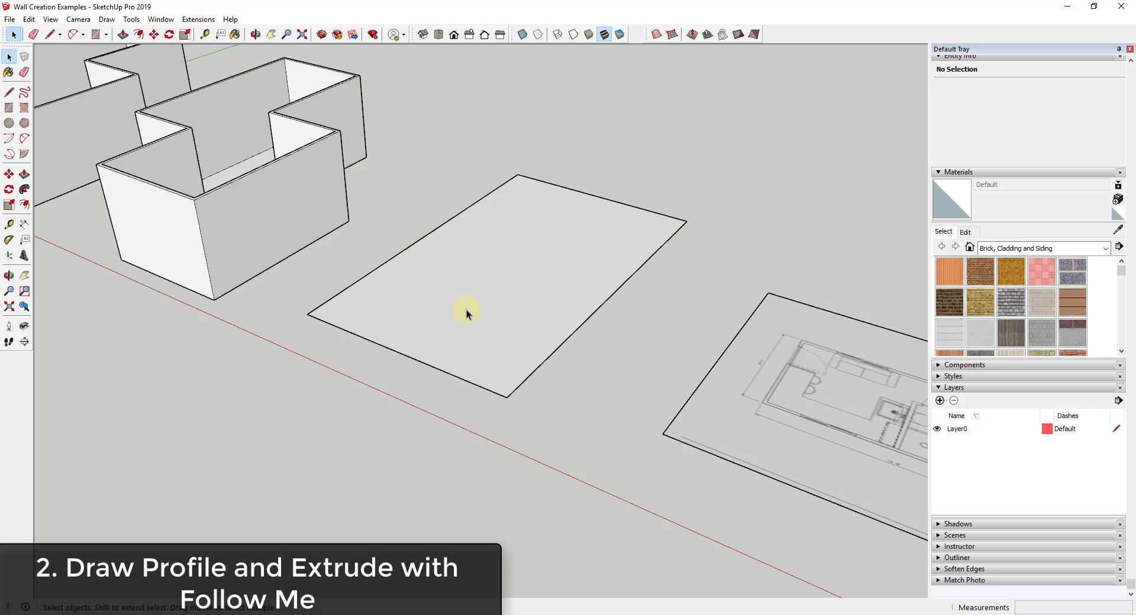
- Offset the edges of the flat rectangular floor face inward by 4 inches to form a border strip
scroll(390, 261, "up", 3)
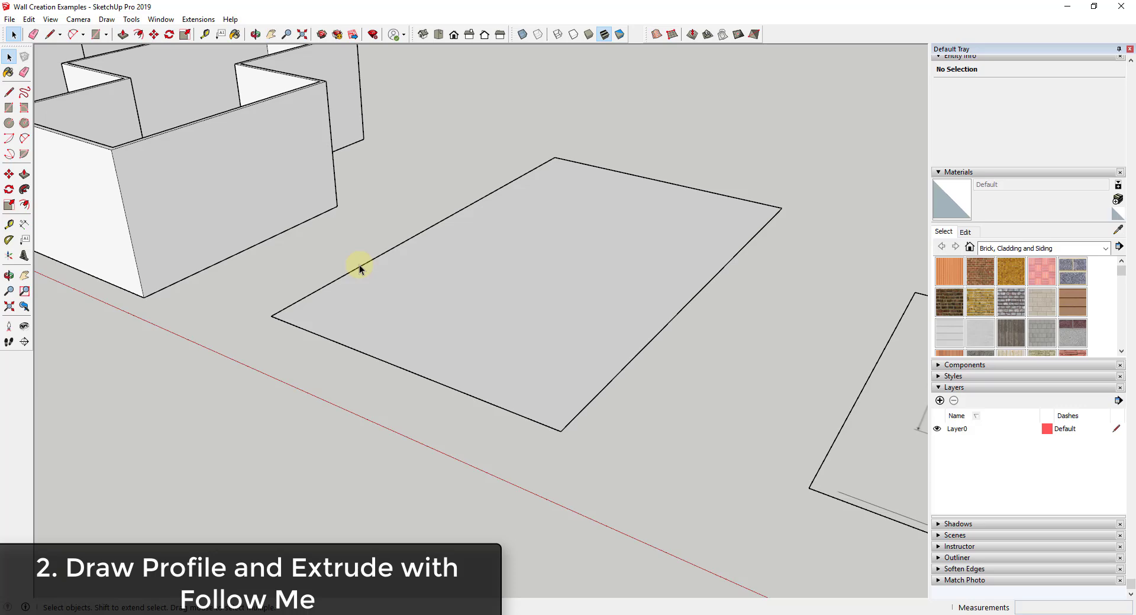
key("f")
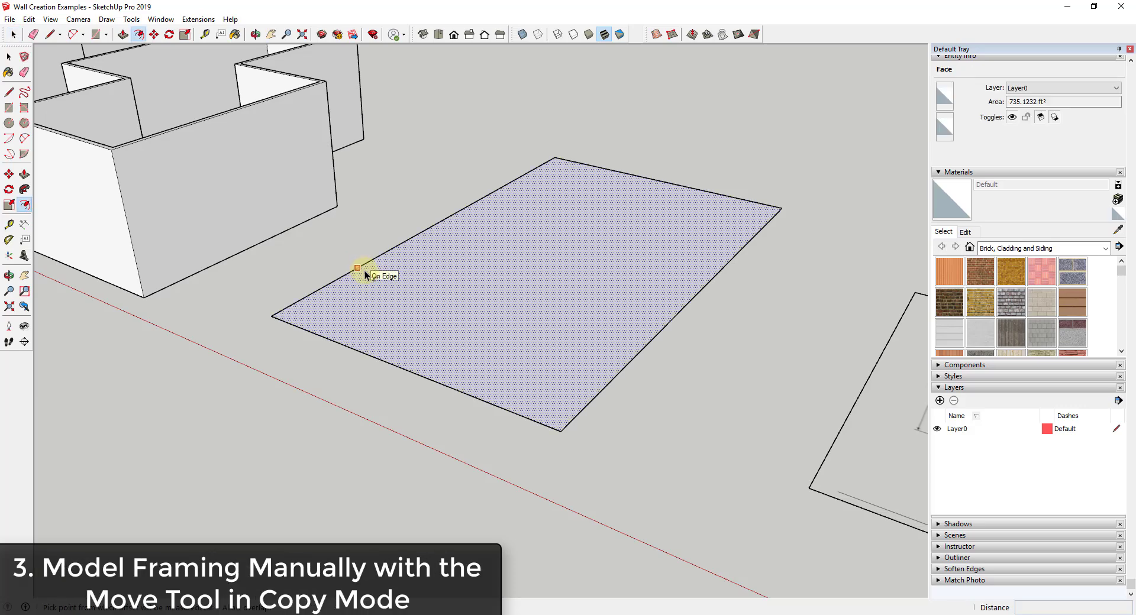
key("space")
scroll(390, 260, "down", 3)
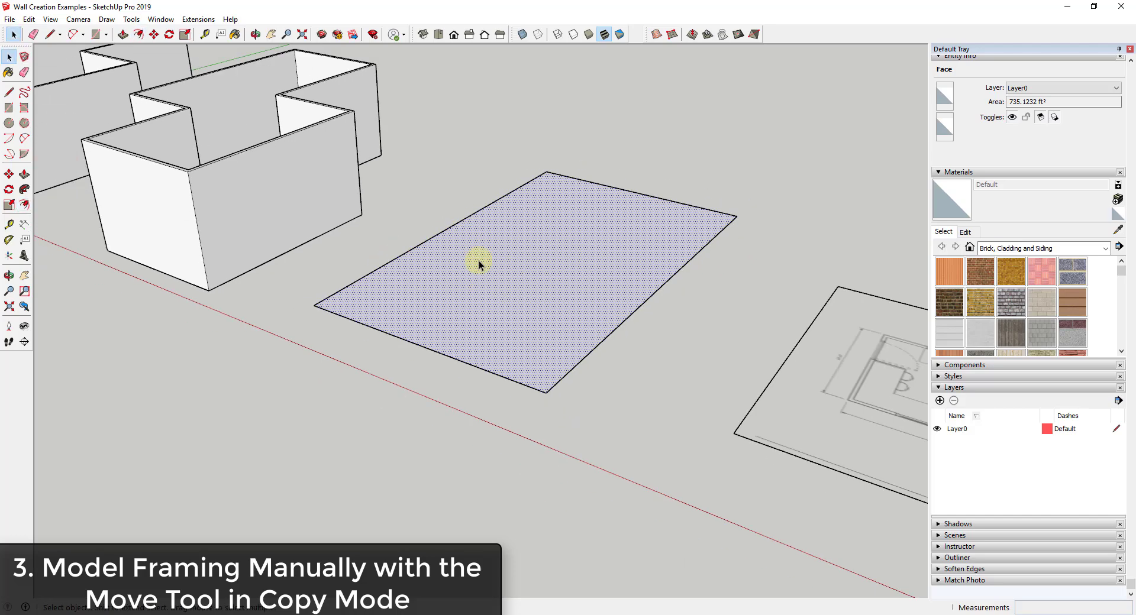
key("f")
left_click(398, 275)
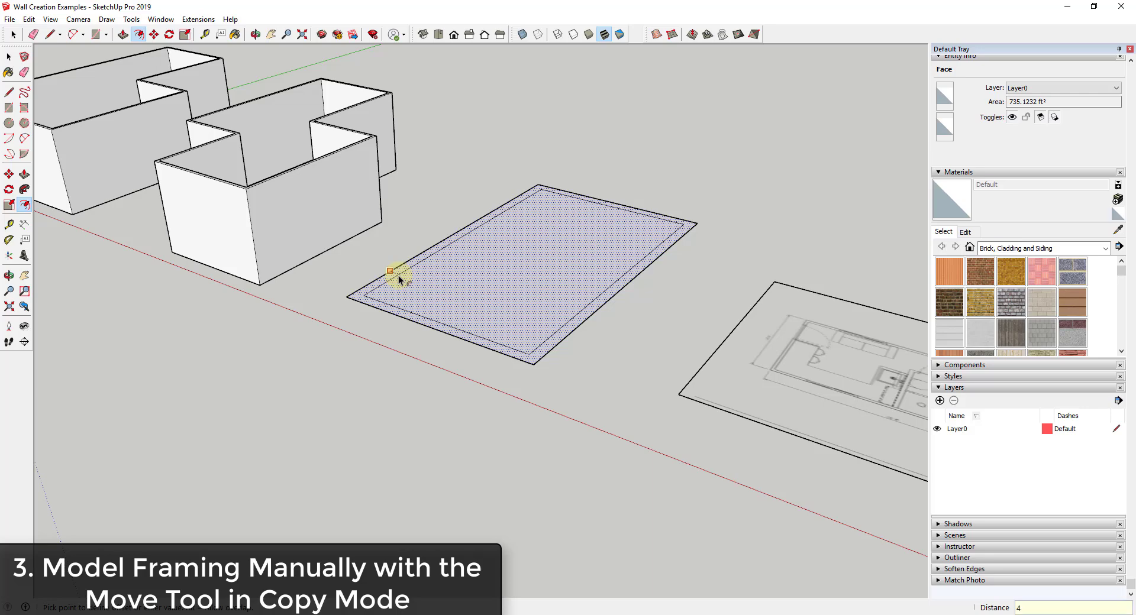
left_click(399, 275)
key("space")
left_click(371, 292)
scroll(370, 291, "up", 5)
key("p")
left_click(327, 314)
scroll(276, 219, "down", 3)
scroll(275, 221, "down", 4)
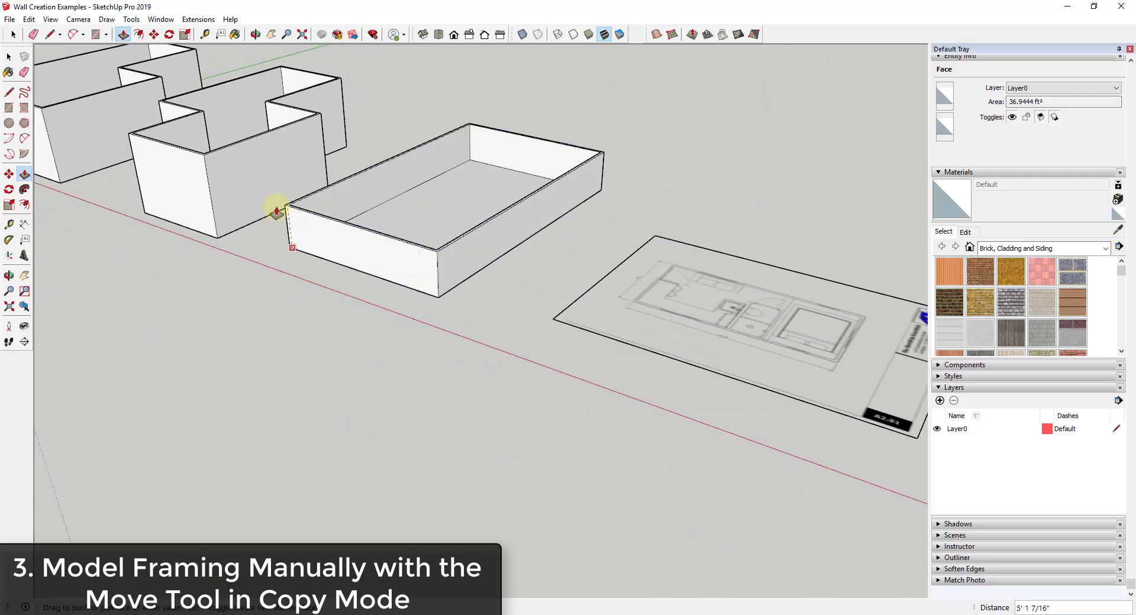
scroll(291, 207, "down", 1)
scroll(297, 241, "up", 2)
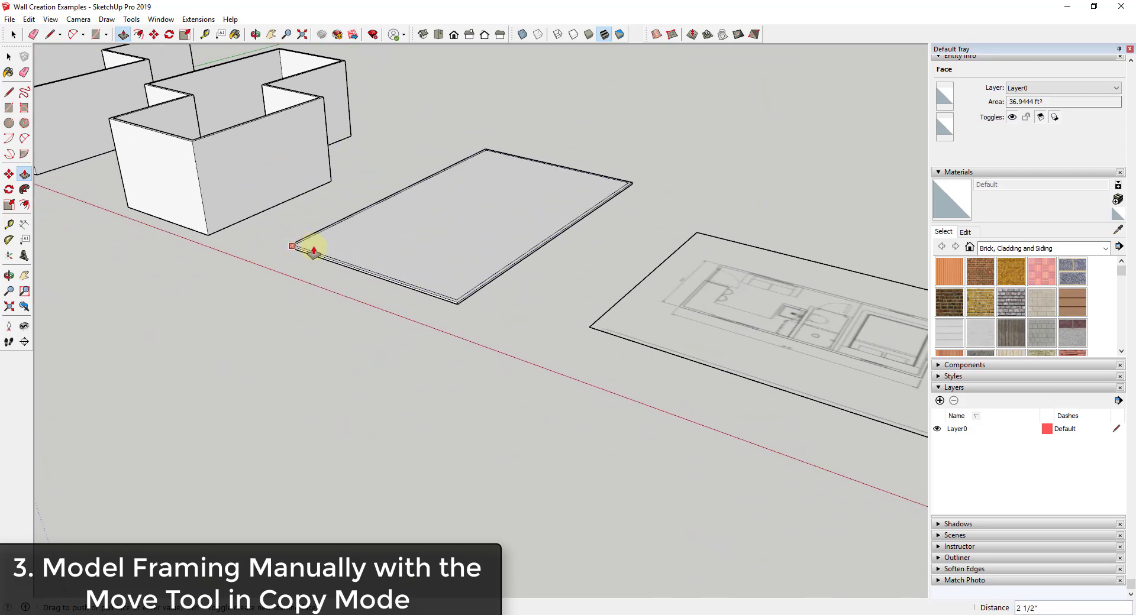
scroll(326, 245, "up", 1)
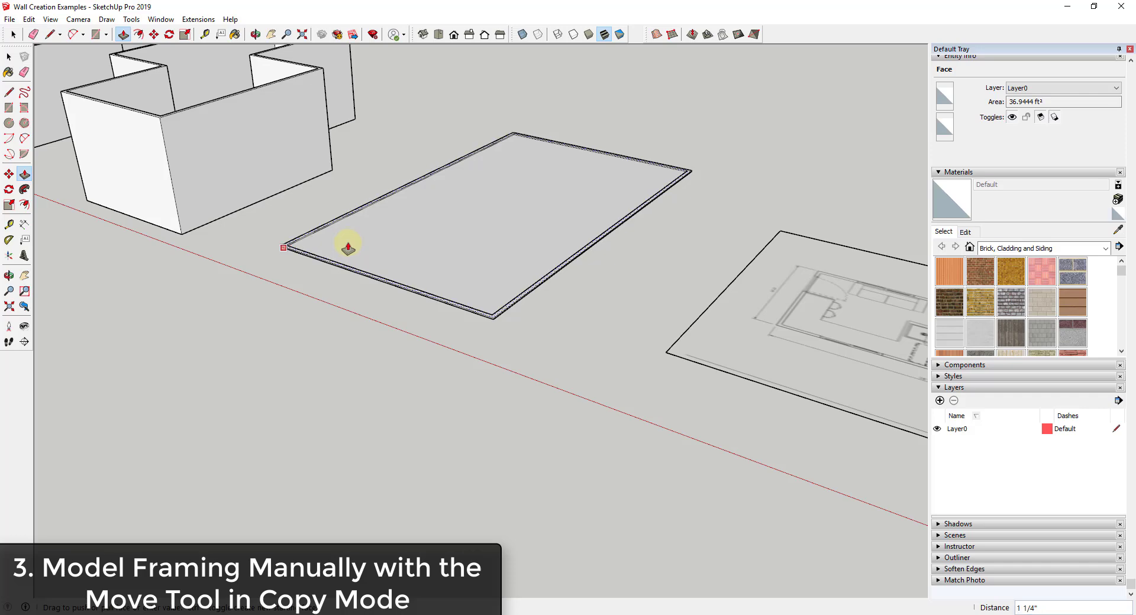
left_click(350, 247)
key("space")
- Group the rectangle's border strip face together with its bounding edges
scroll(548, 292, "up", 5)
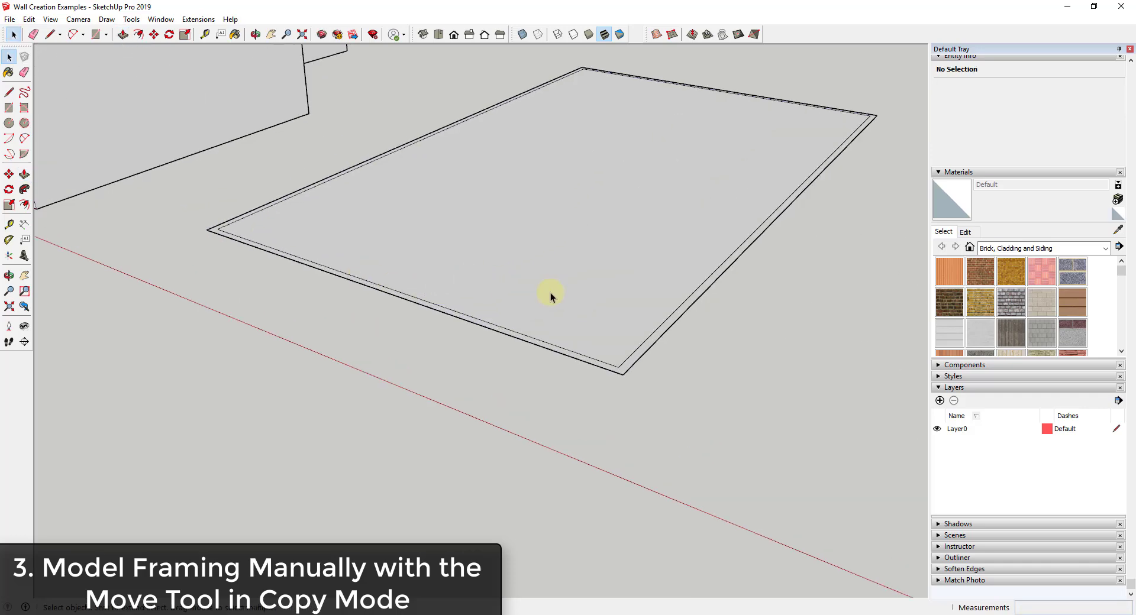
triple_click(589, 388)
right_click(590, 387)
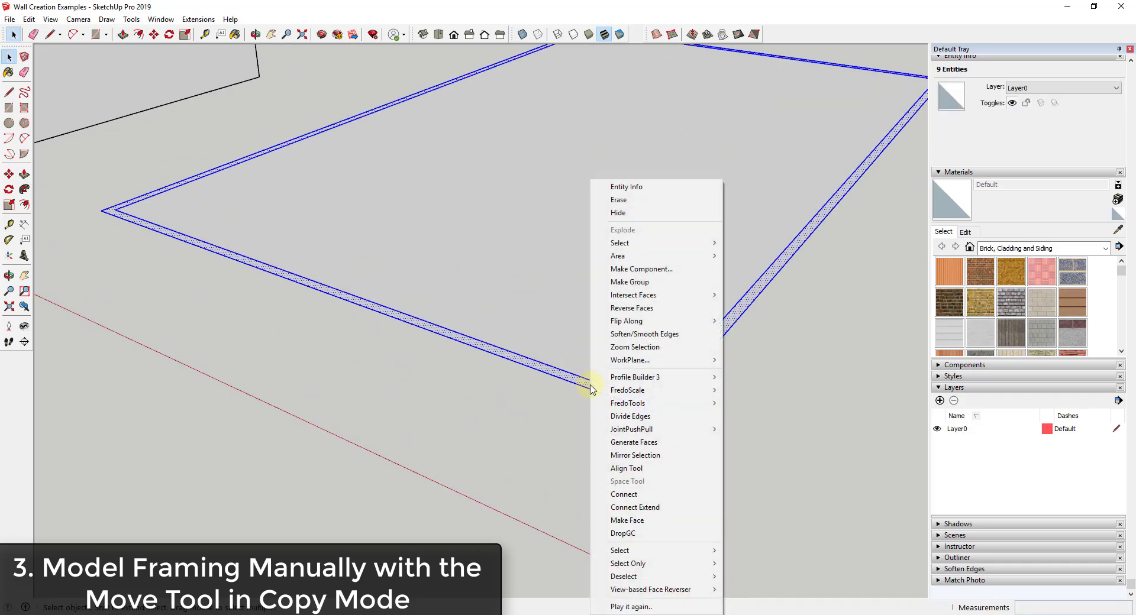
left_click(647, 287)
- Open the border strip group for editing and extrude its face up 1.5 inches with Push/Pull as a bottom plate
scroll(188, 152, "down", 2)
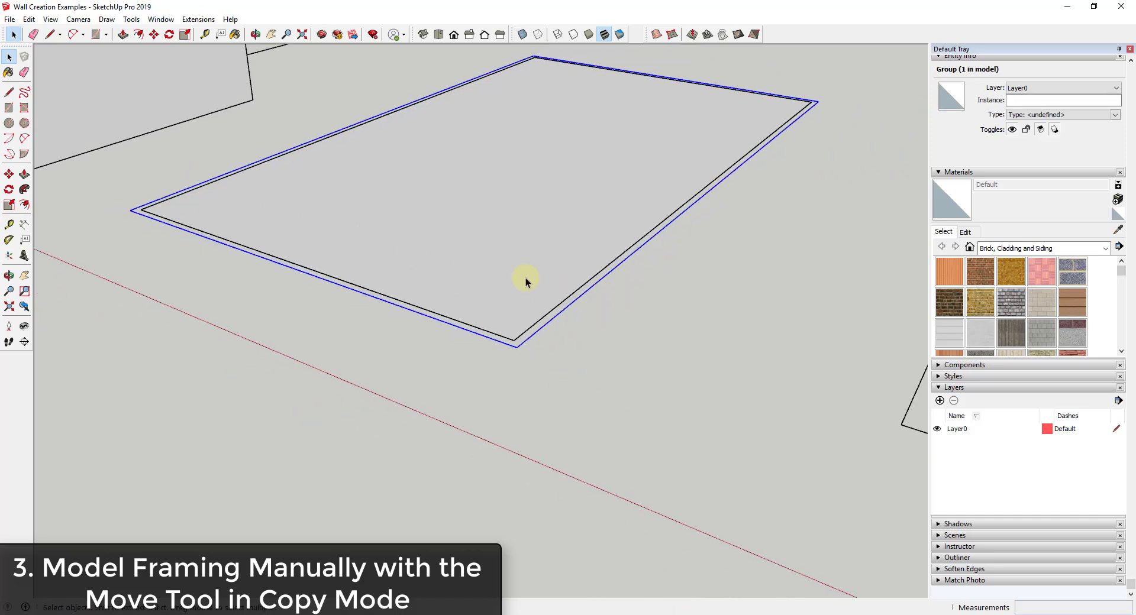
double_click(522, 341)
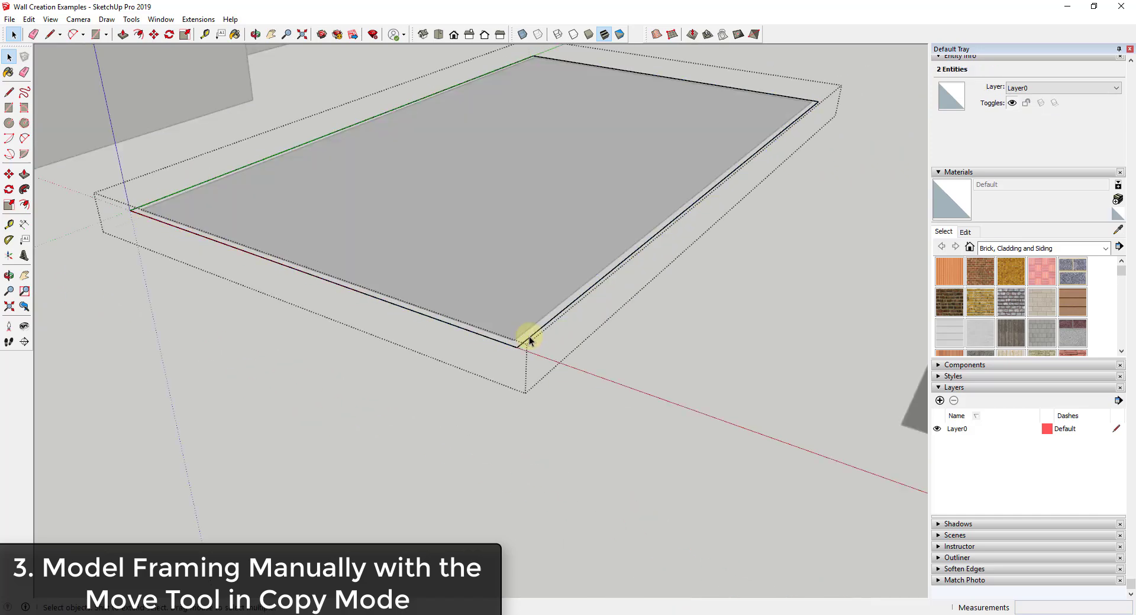
key("p")
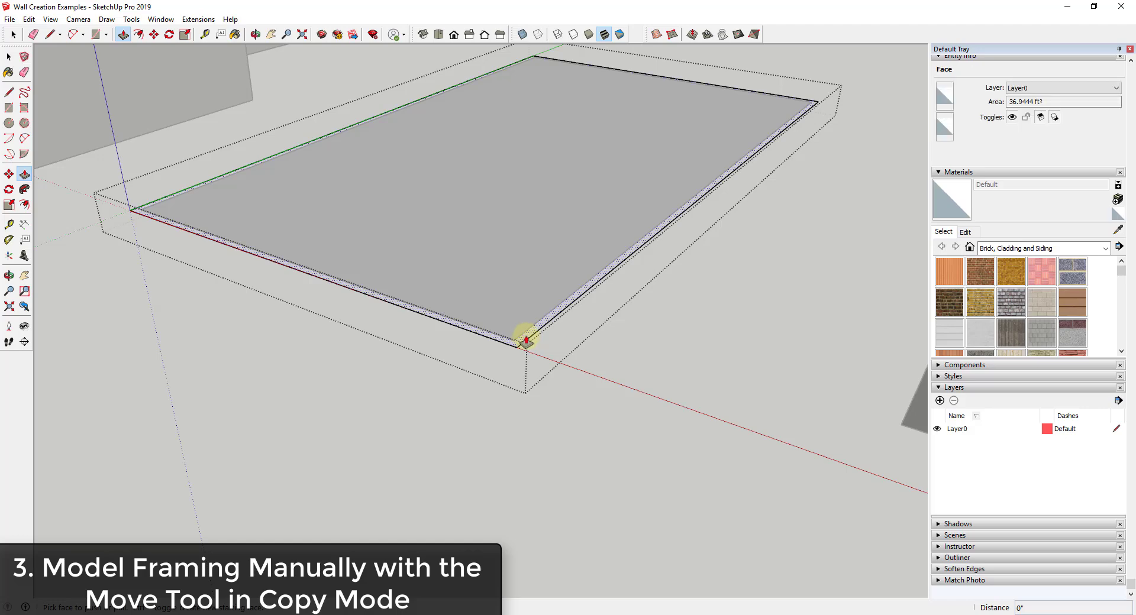
left_click(526, 340)
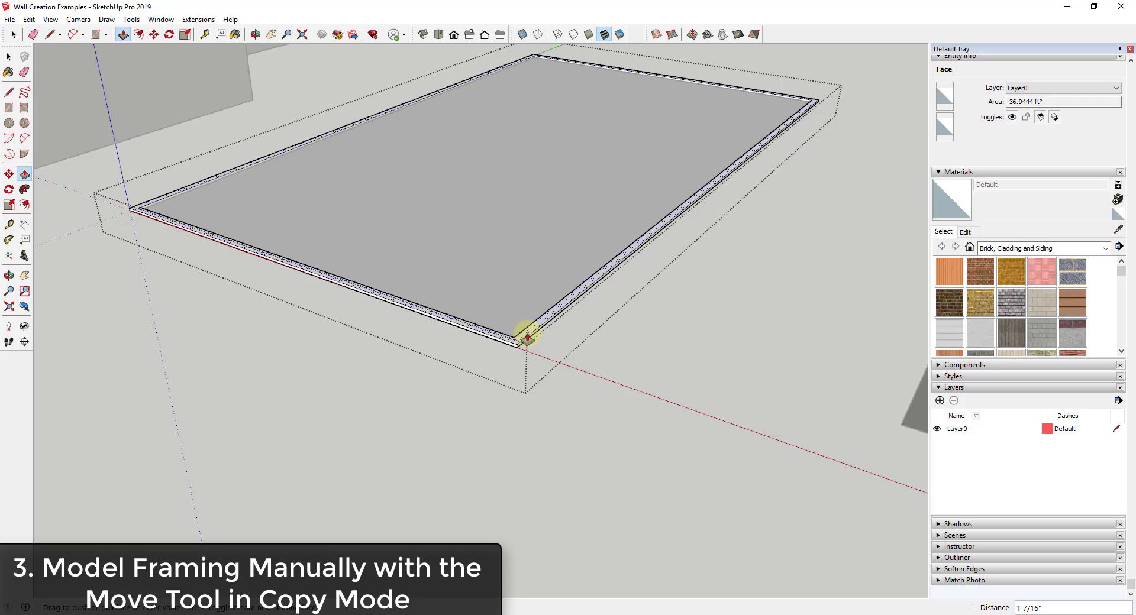
type("1.5")
key("Return")
key("space")
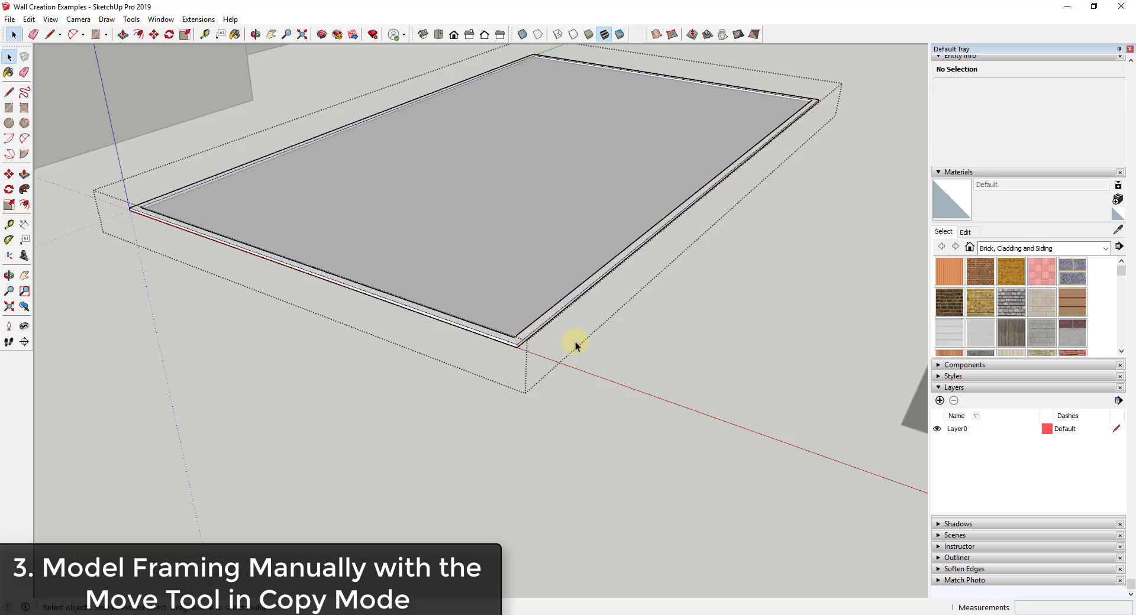
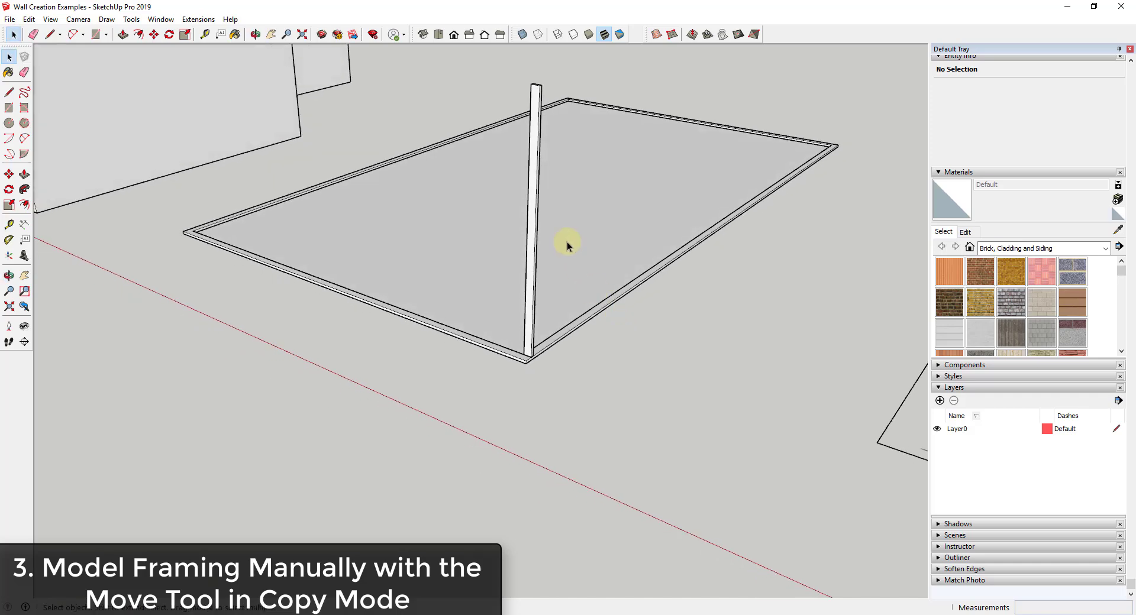
- Turn the upright stud at the plate's corner into a component with the definition name 2 x 4 Wall Stud
triple_click(533, 210)
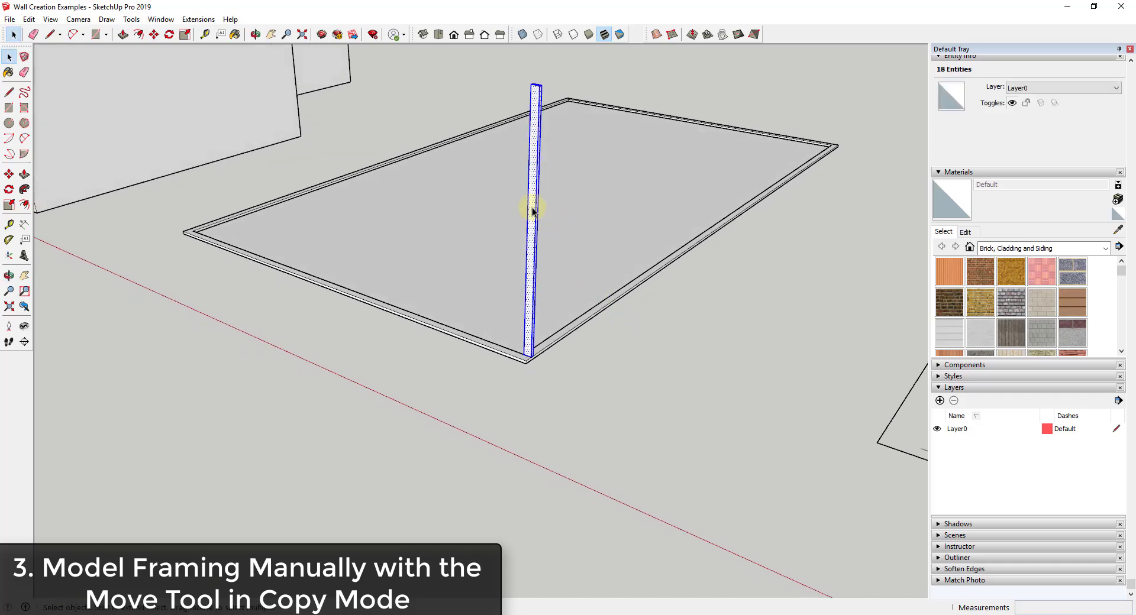
right_click(532, 210)
left_click(584, 269)
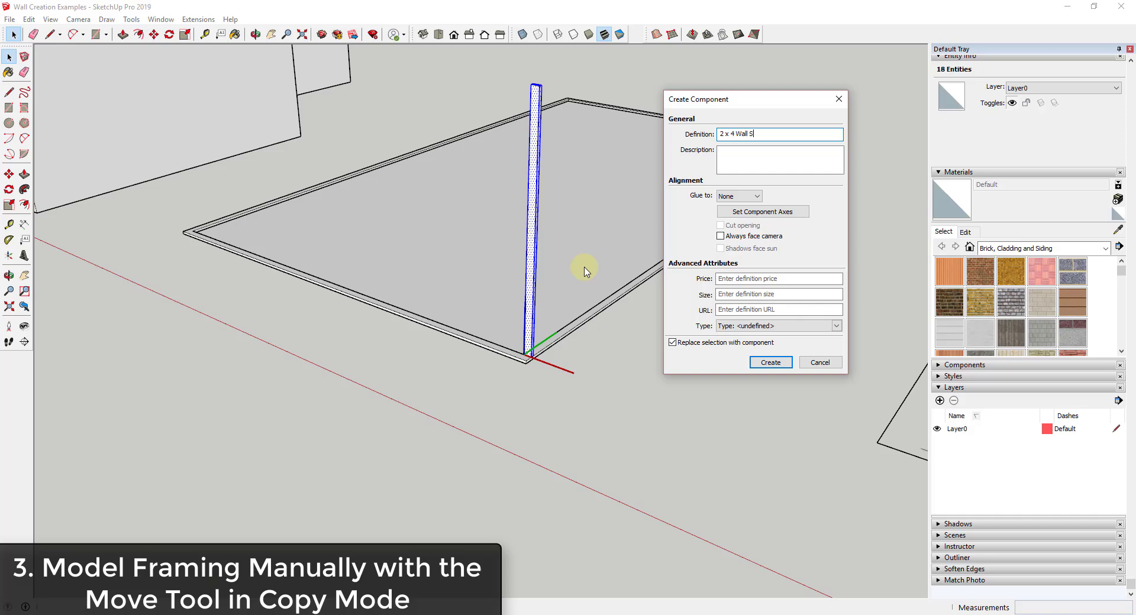
key("Return")
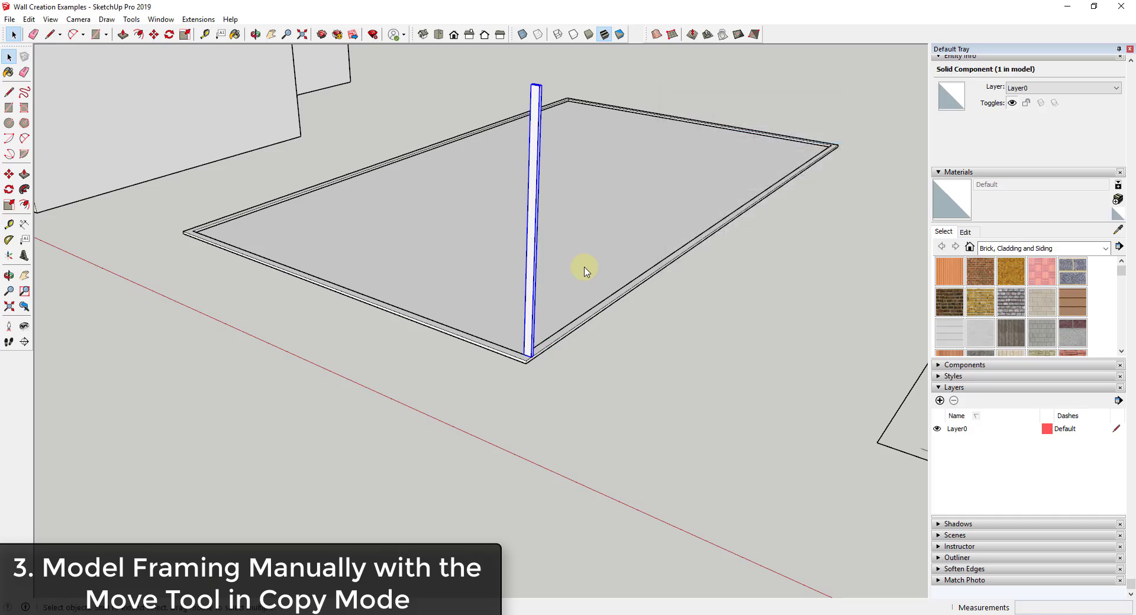
middle_click_drag(604, 272, 613, 259)
key("space")
scroll(601, 325, "up", 3)
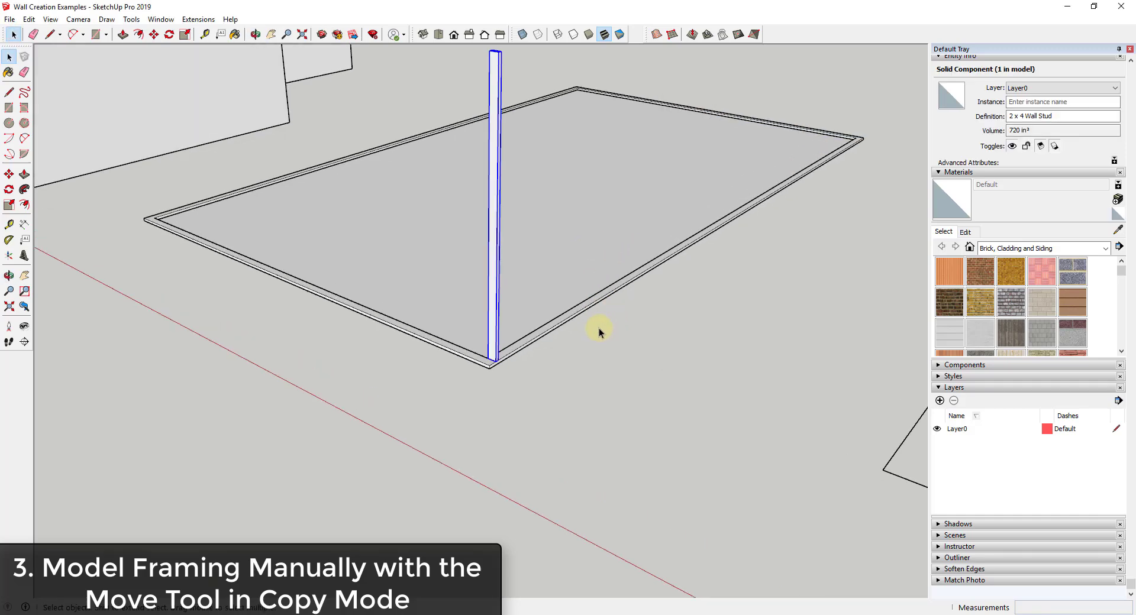
key("m")
scroll(482, 371, "up", 5)
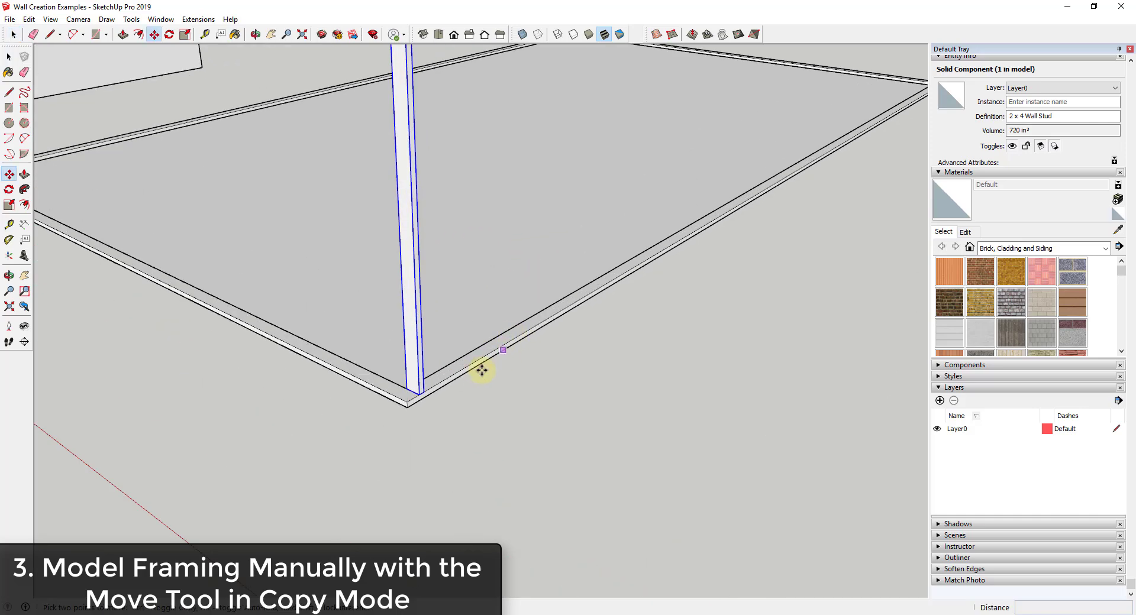
scroll(425, 400, "up", 2)
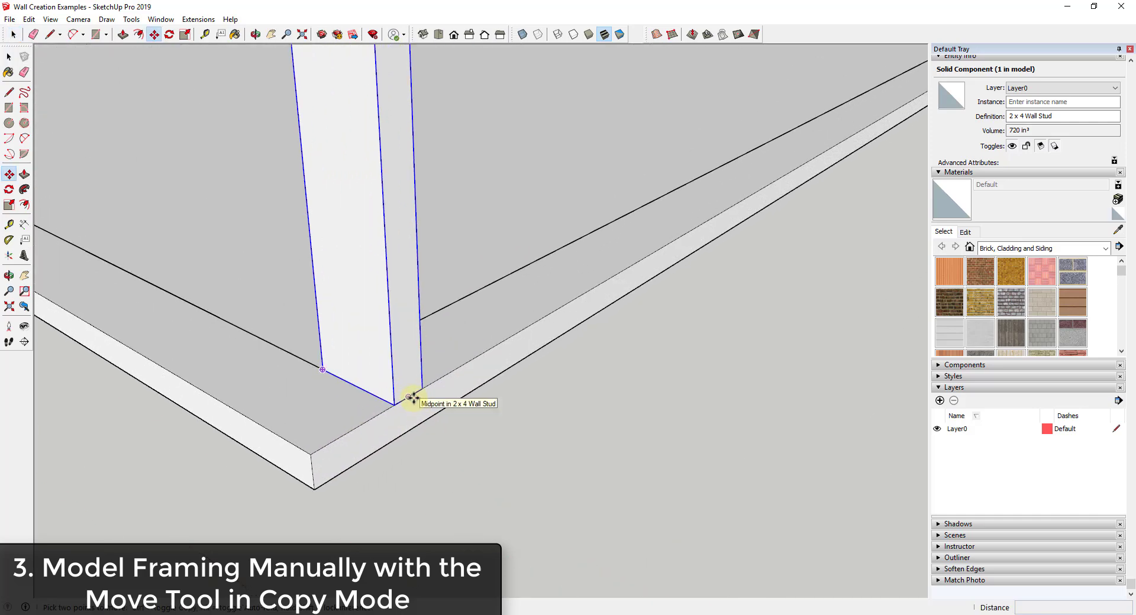
left_click(409, 397)
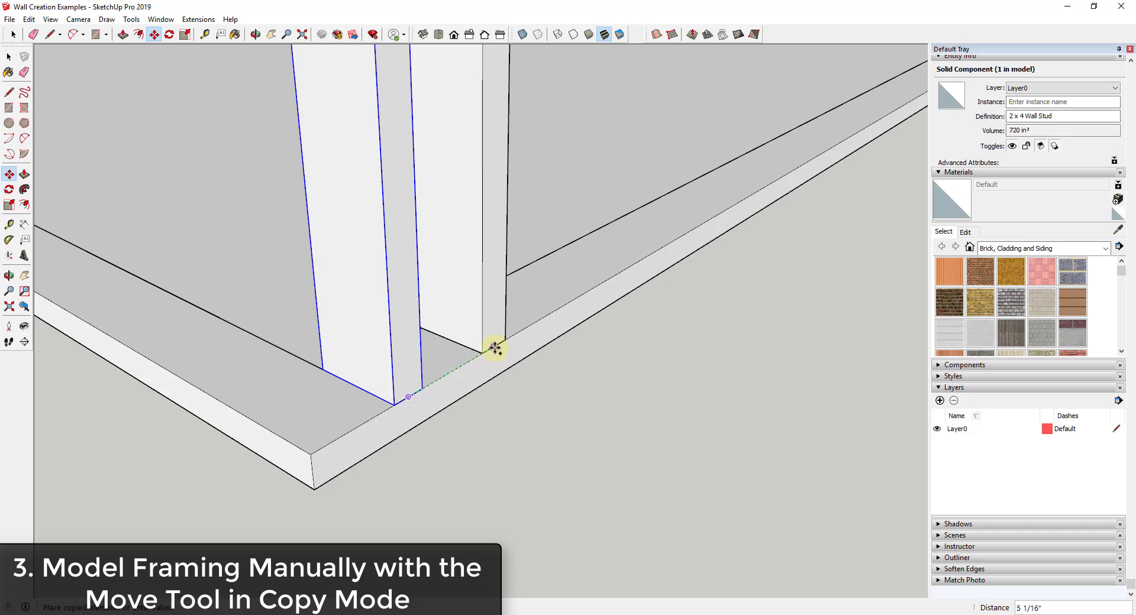
key("space")
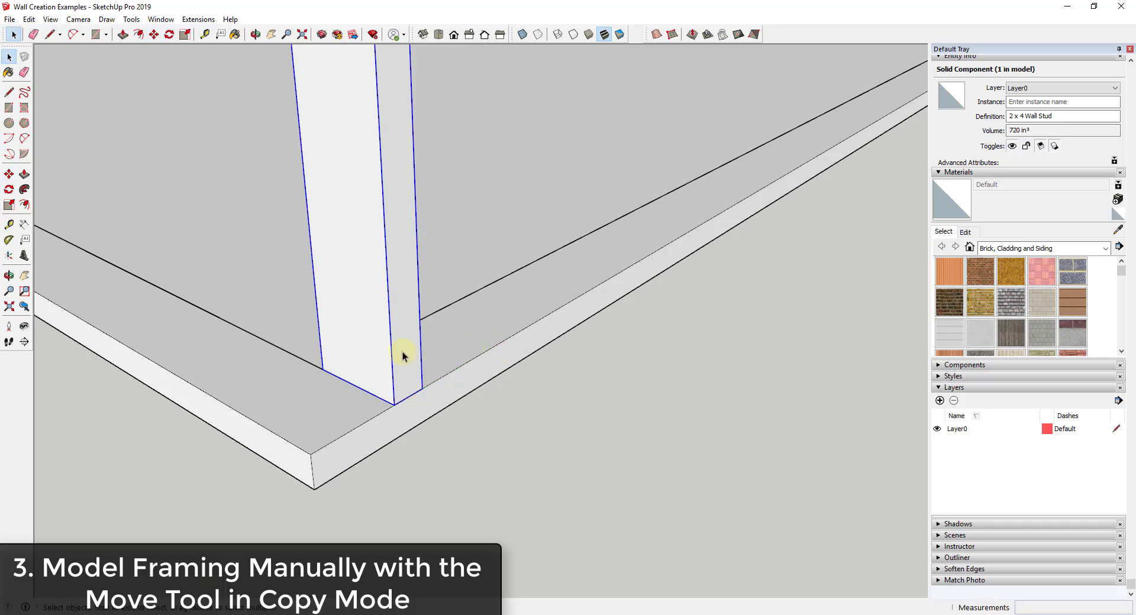
- Copy the stud from its bottom midpoint 16 inches along the plate's long side with Move
key("m")
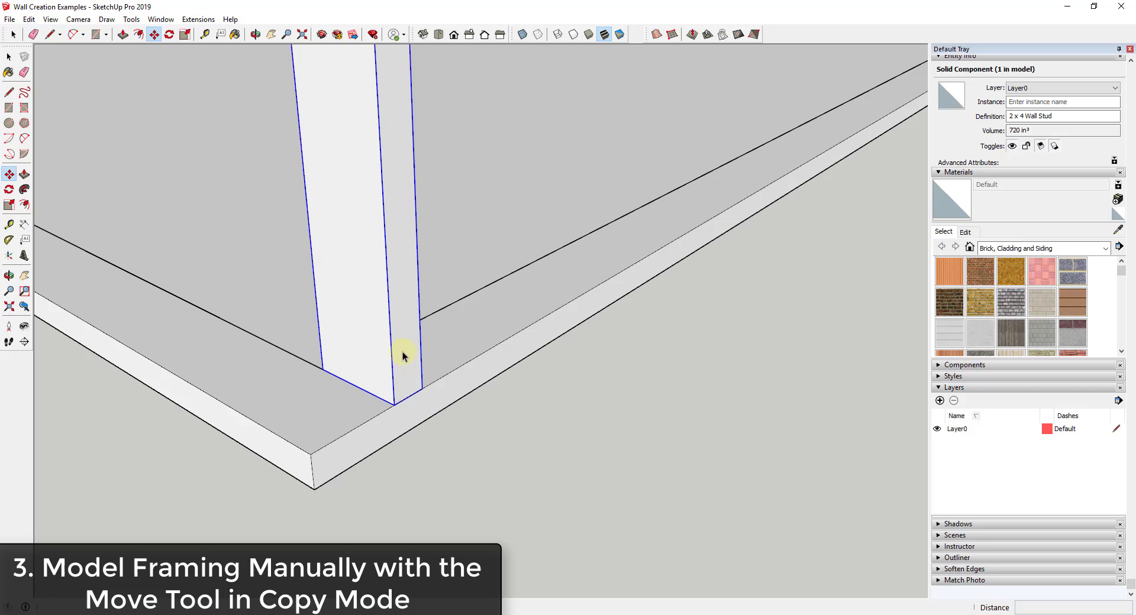
left_click(410, 397)
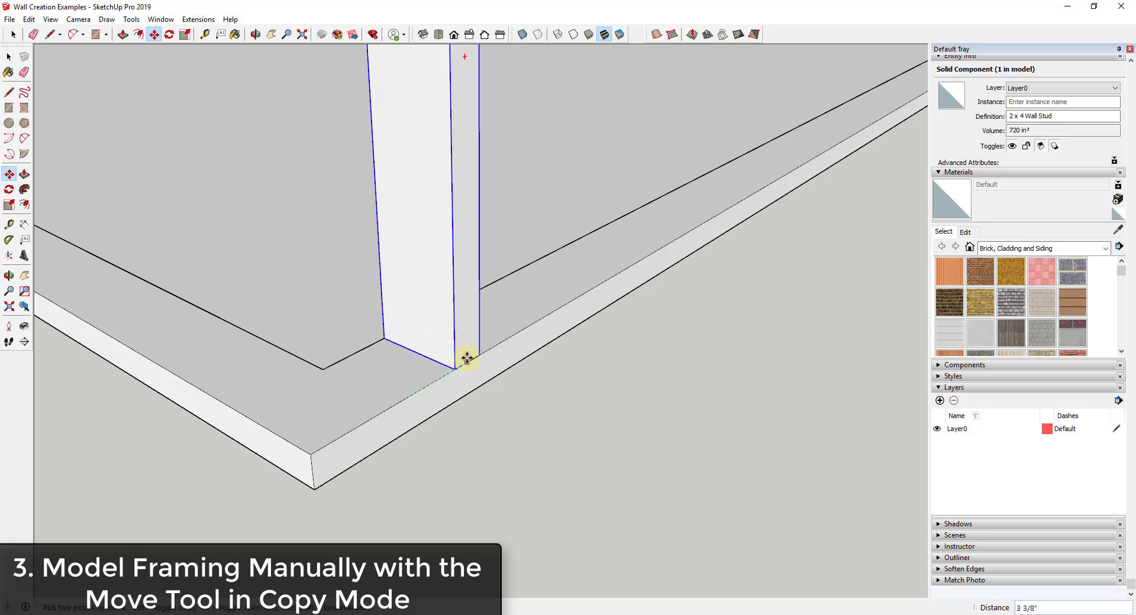
key("ctrl")
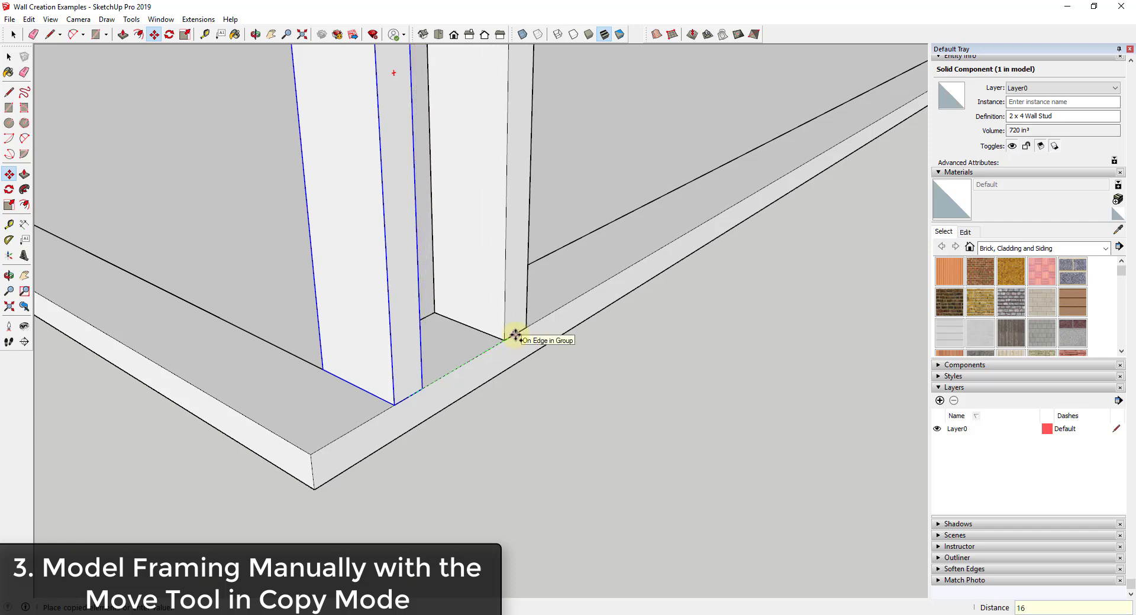
type("16")
key("Return")
- Multiply the stud copy along the plate's long side at the same spacing, trying 20 and 25 and settling on 26 copies
scroll(286, 355, "down", 5)
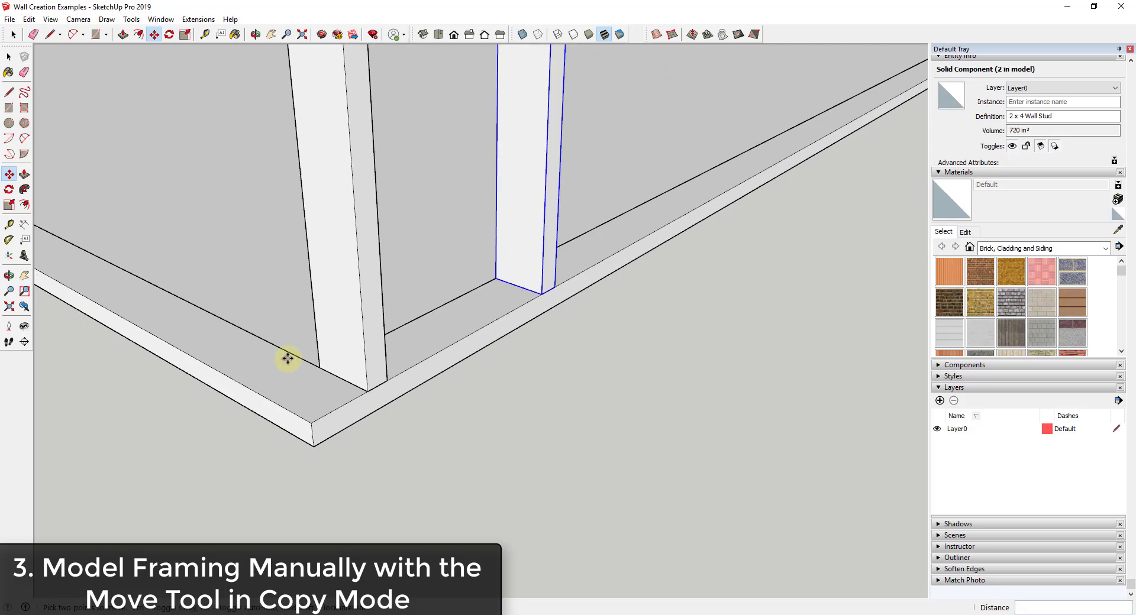
scroll(344, 291, "down", 3)
scroll(343, 291, "down", 3)
scroll(319, 115, "up", 6)
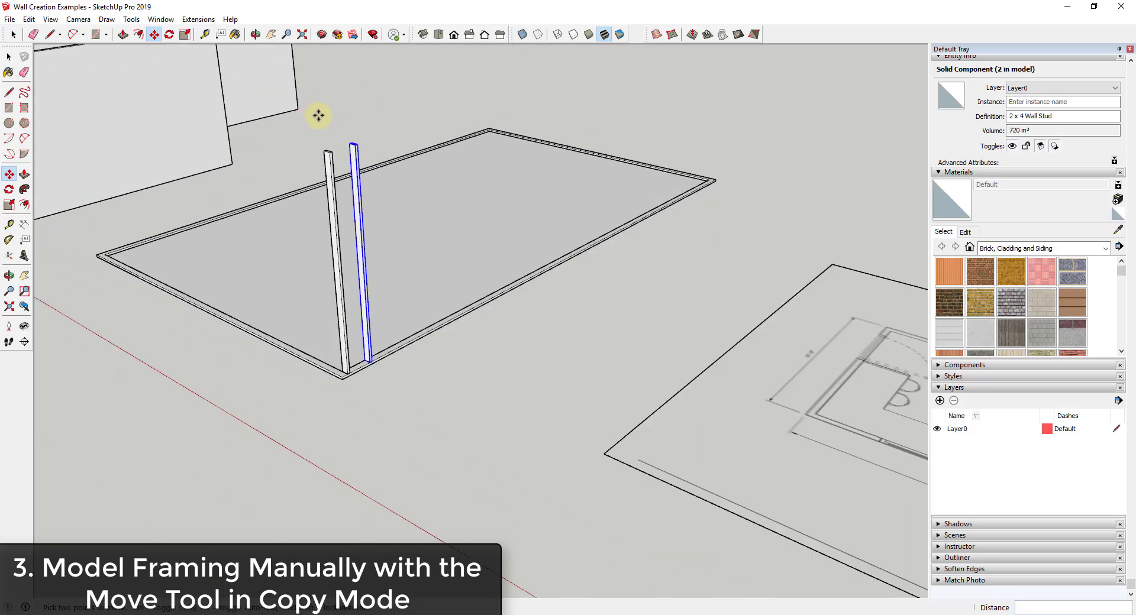
scroll(343, 109, "down", 6)
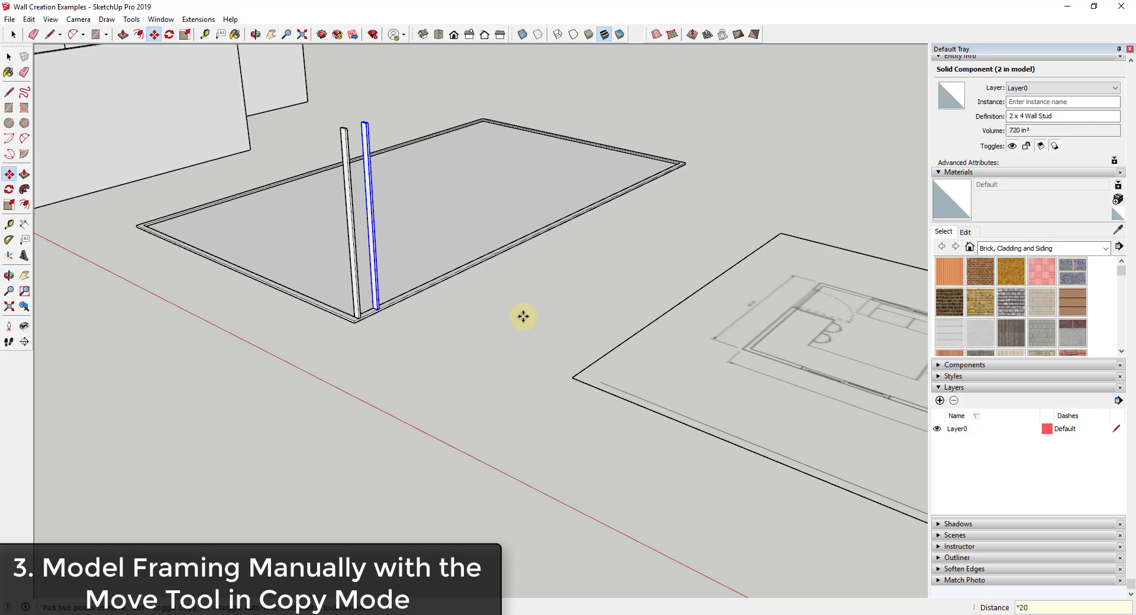
key("Return")
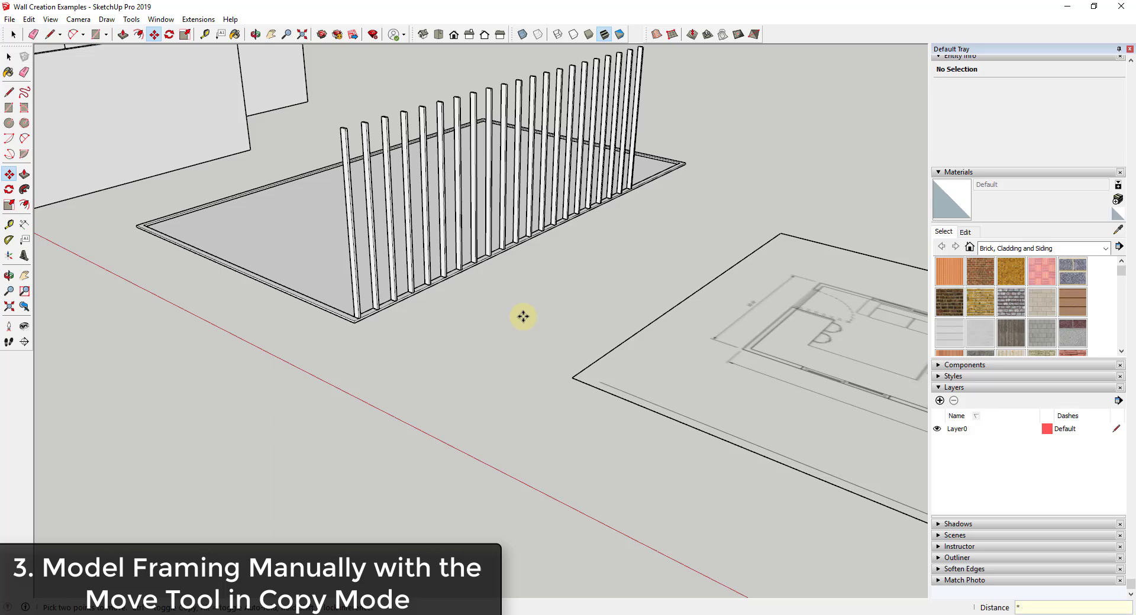
key("Return")
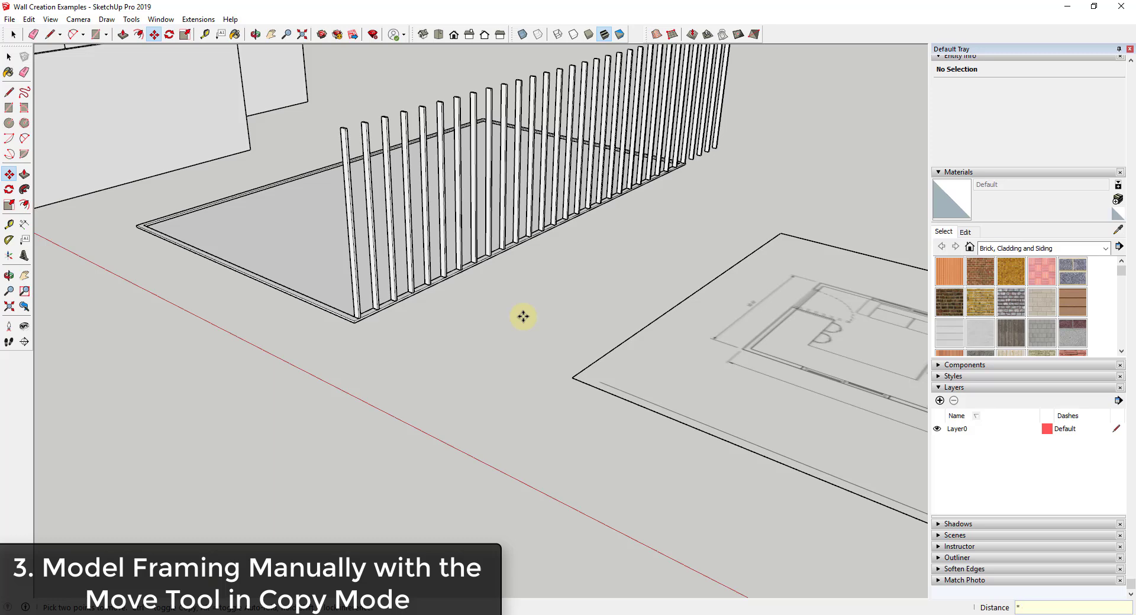
type("*25")
key("Return")
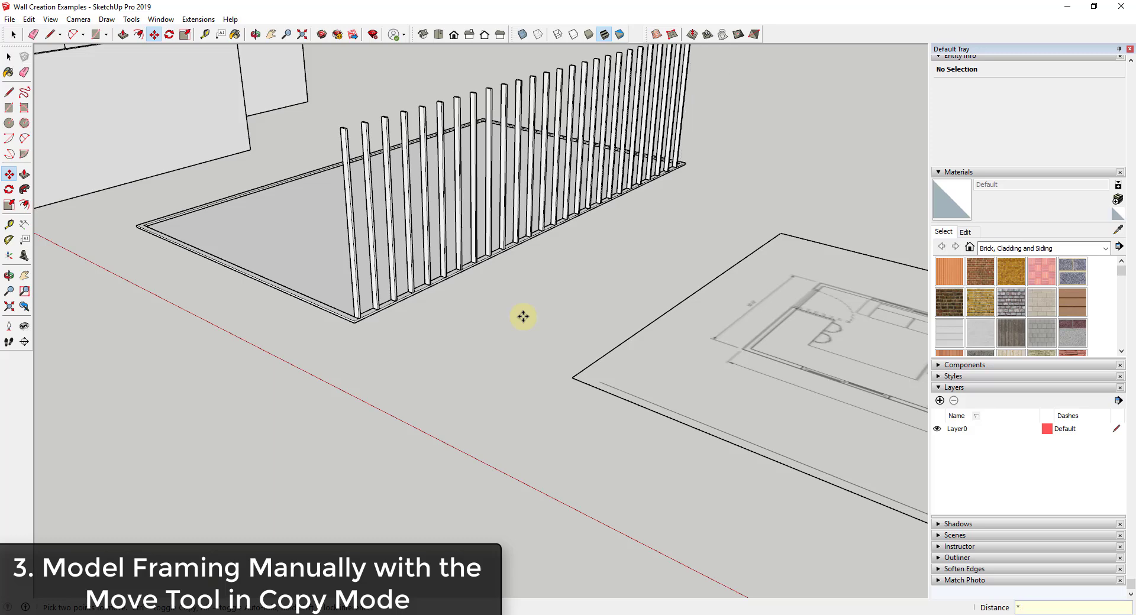
type("*26")
key("Return")
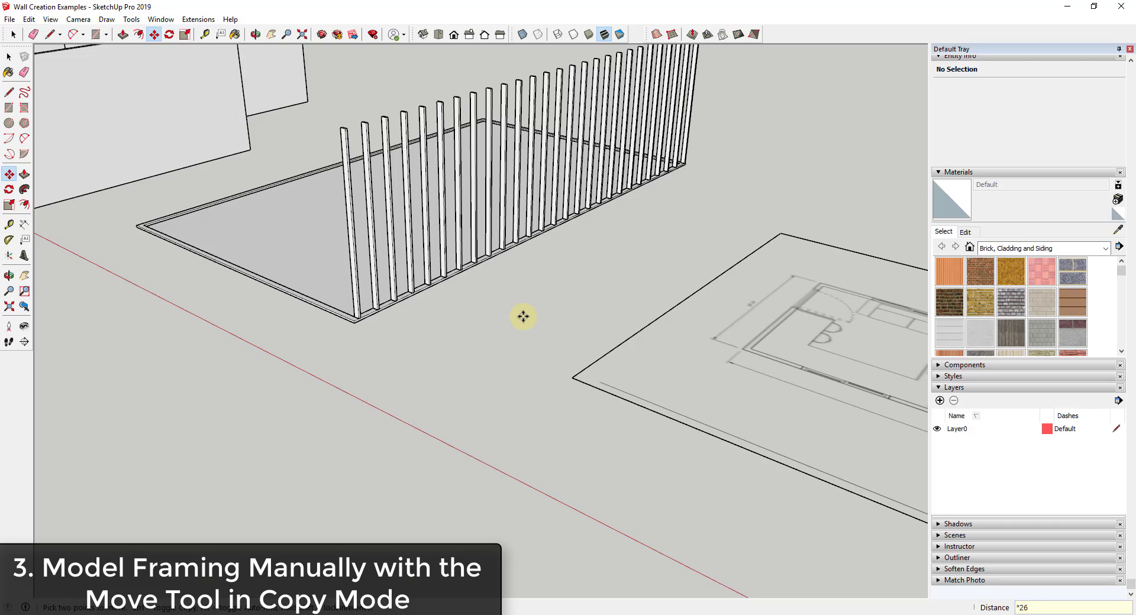
- Move the last stud of the row along the plate to line up with the plate's inner corner
scroll(713, 132, "up", 2)
middle_click_drag(687, 146, 575, 117)
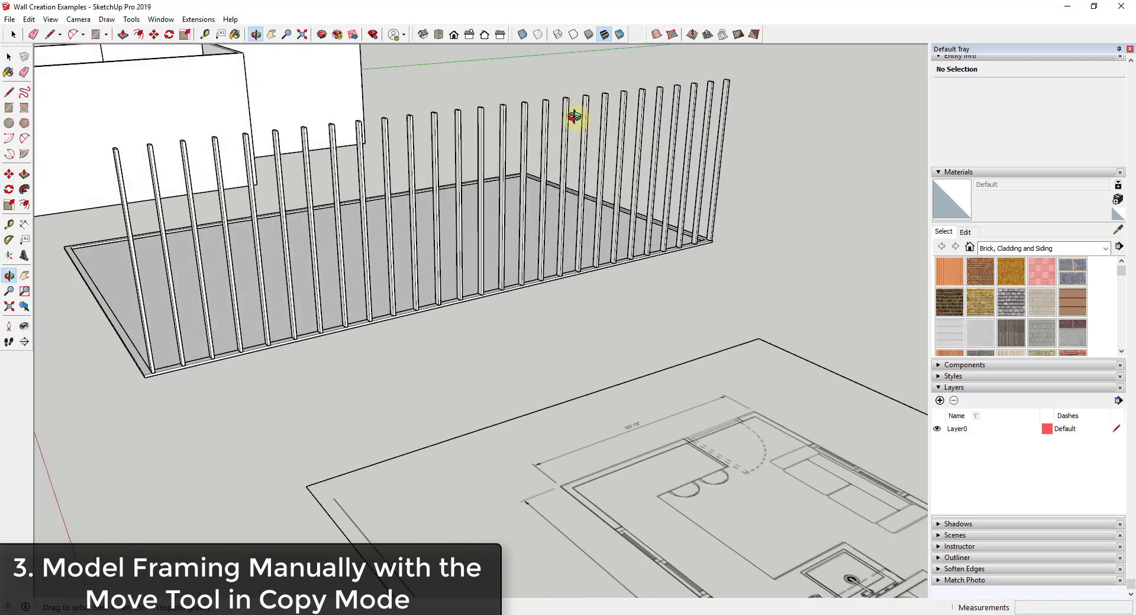
scroll(751, 186, "up", 4)
middle_click_drag(790, 222, 275, 322)
key("m")
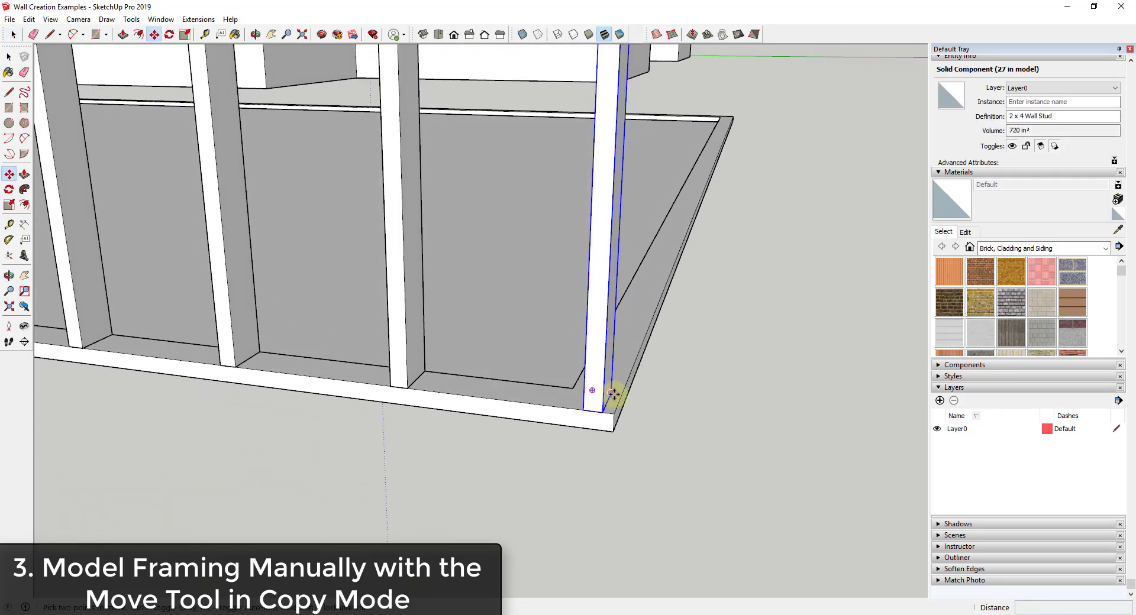
left_click(613, 394)
left_click(583, 387)
scroll(578, 353, "down", 8)
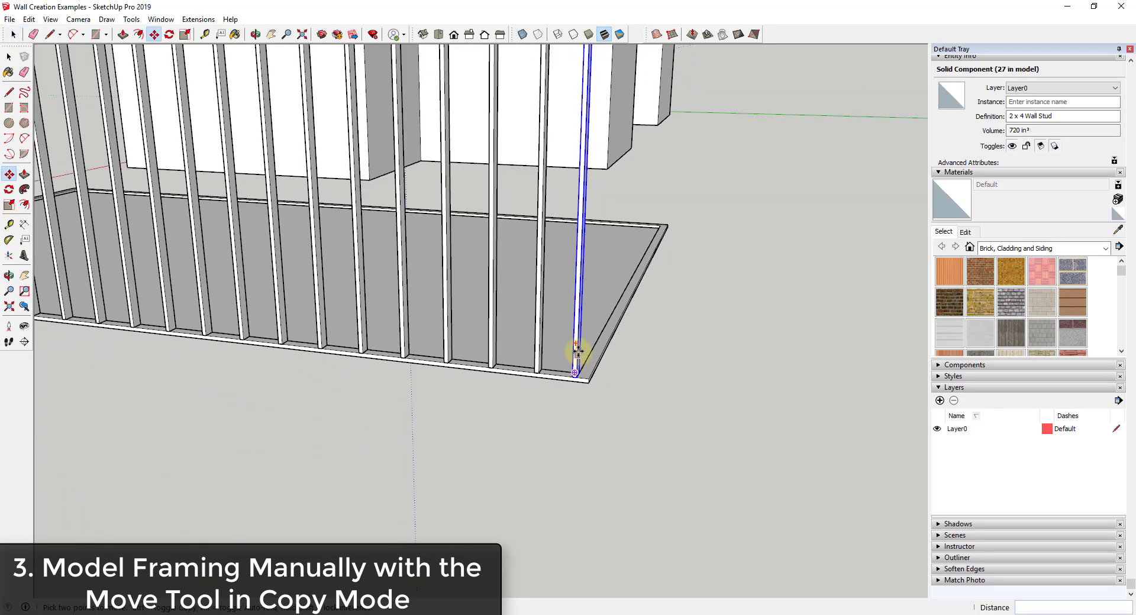
- Select the whole row of studs along the plate's long side for moving
middle_click_drag(636, 262, 431, 172)
key("space")
left_click_drag(422, 143, 262, 193)
middle_click_drag(442, 168, 313, 256)
scroll(323, 273, "up", 3)
key("m")
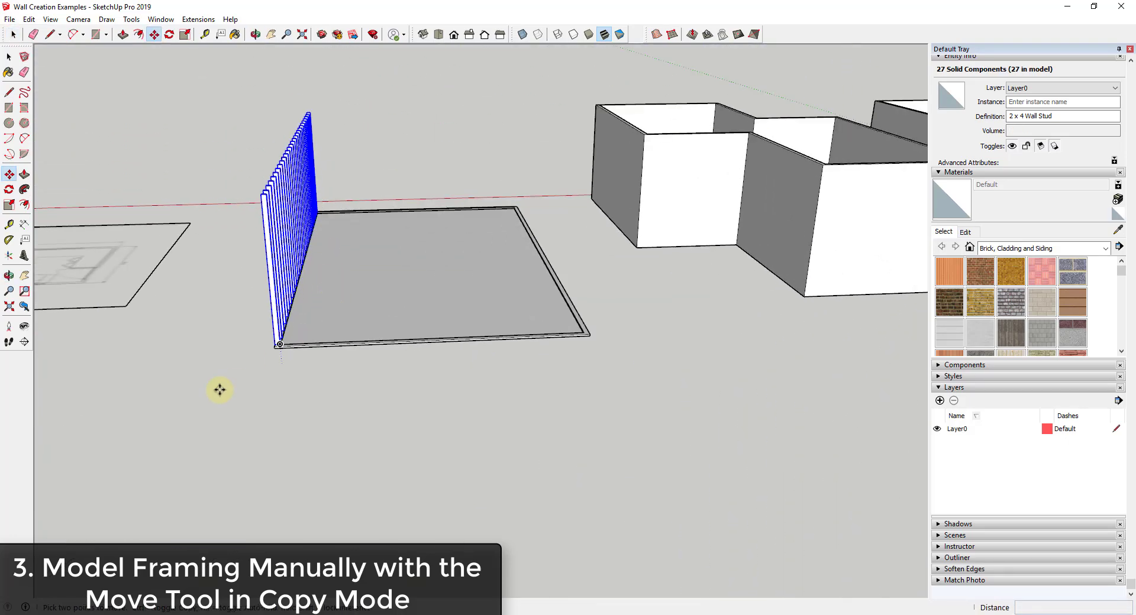
scroll(249, 375, "up", 2)
key("ctrl")
left_click(296, 329)
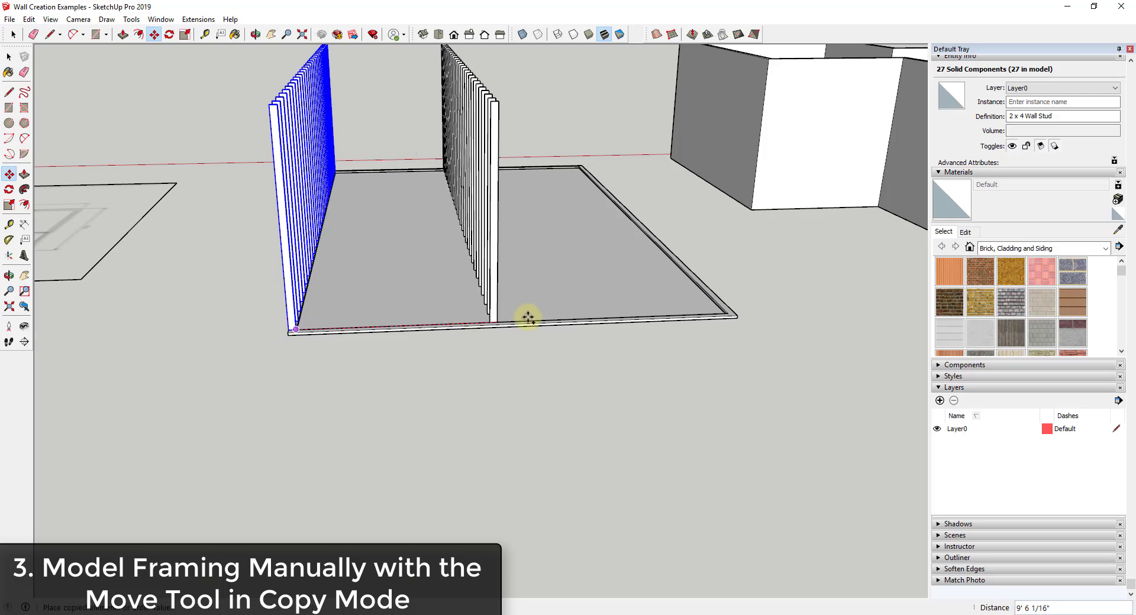
scroll(710, 316, "up", 2)
scroll(734, 315, "up", 1)
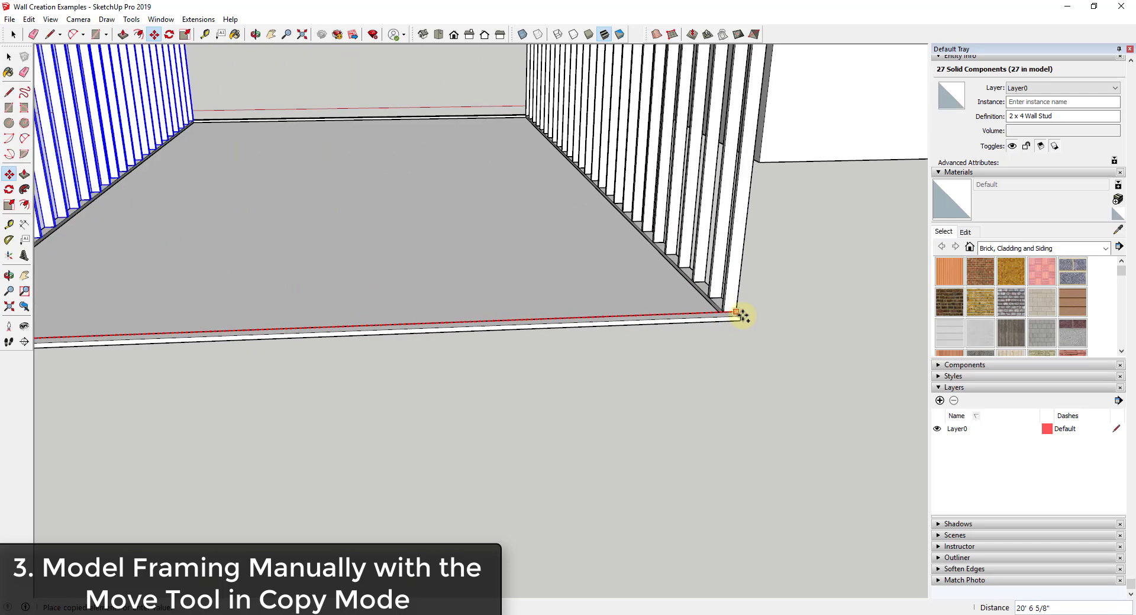
key("Escape")
- Copy the selected row of studs across the floor onto the plate's opposite long side
scroll(320, 296, "down", 6)
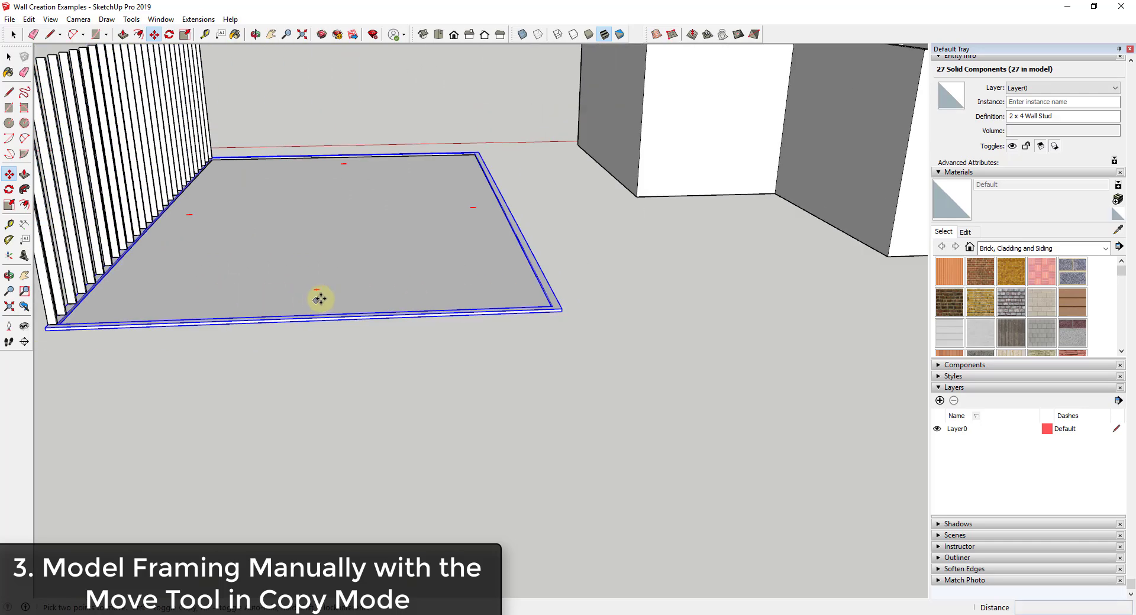
scroll(181, 320, "up", 5)
key("ctrl")
left_click(182, 320)
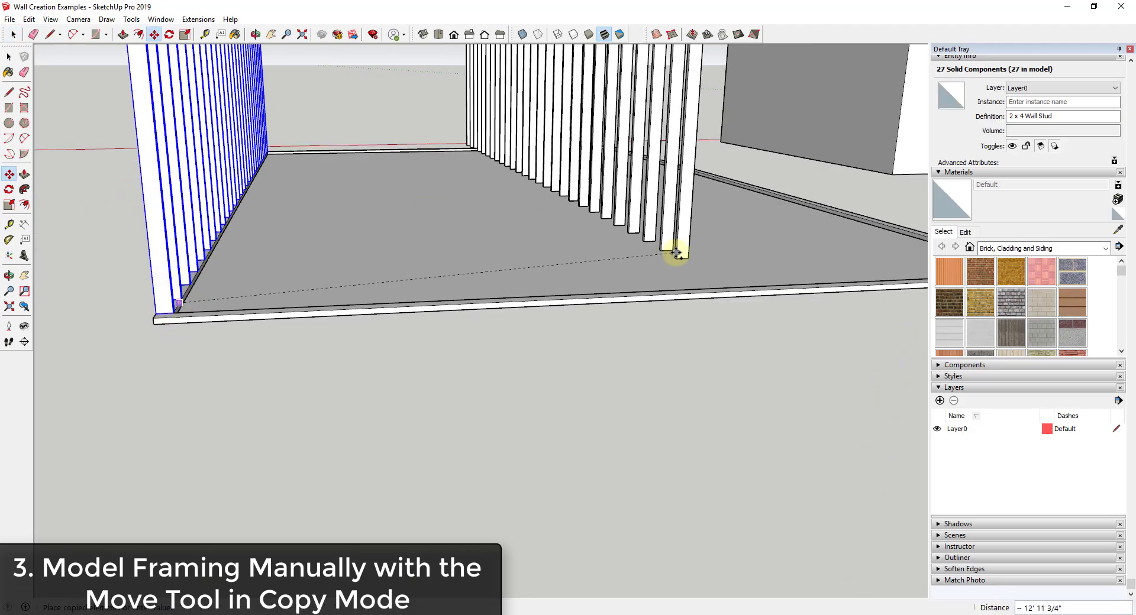
left_click(852, 285)
scroll(852, 284, "down", 2)
- Make a copy of the end stud at the plate's corner, rotated 90 degrees to face the short side
middle_click_drag(851, 284, 710, 379, "shift")
key("space")
left_click(477, 486)
scroll(436, 588, "up", 4)
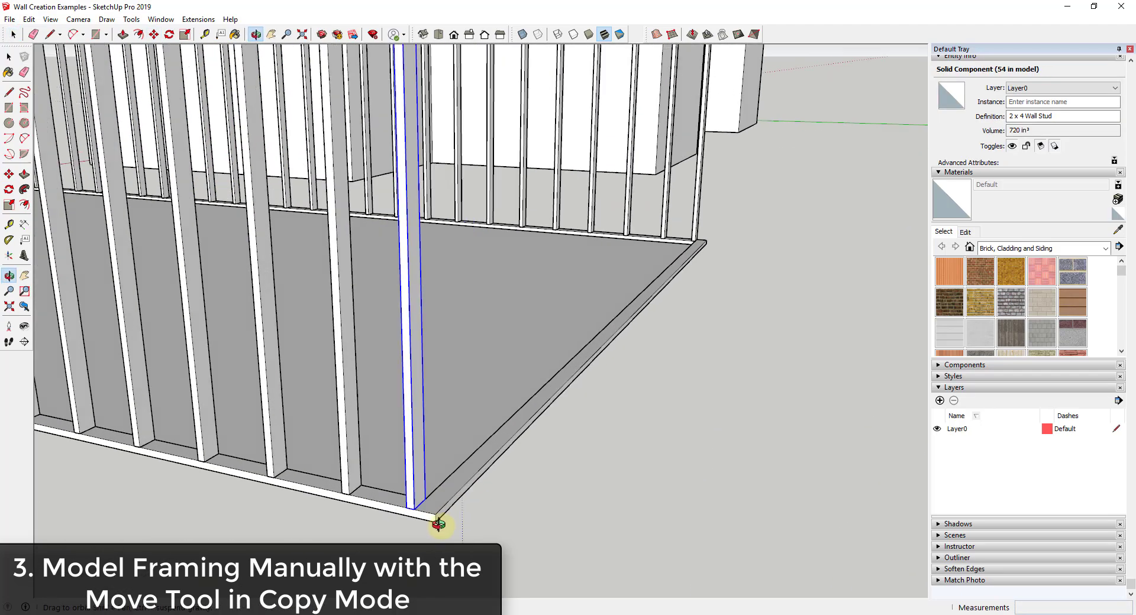
scroll(456, 393, "down", 5)
scroll(456, 413, "up", 3)
key("q")
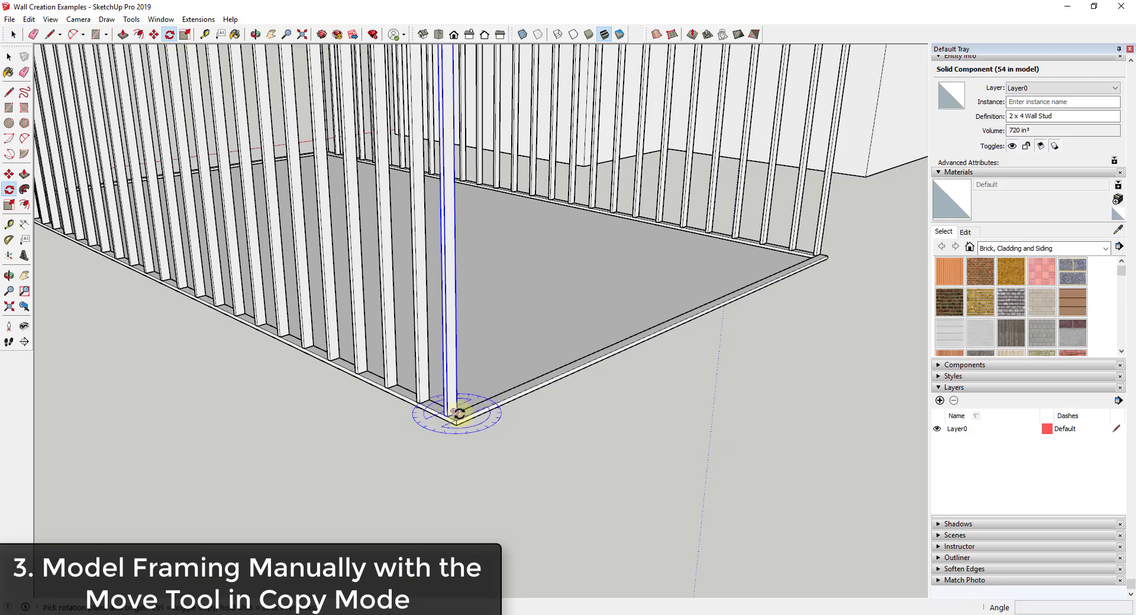
left_click(446, 416)
key("ctrl")
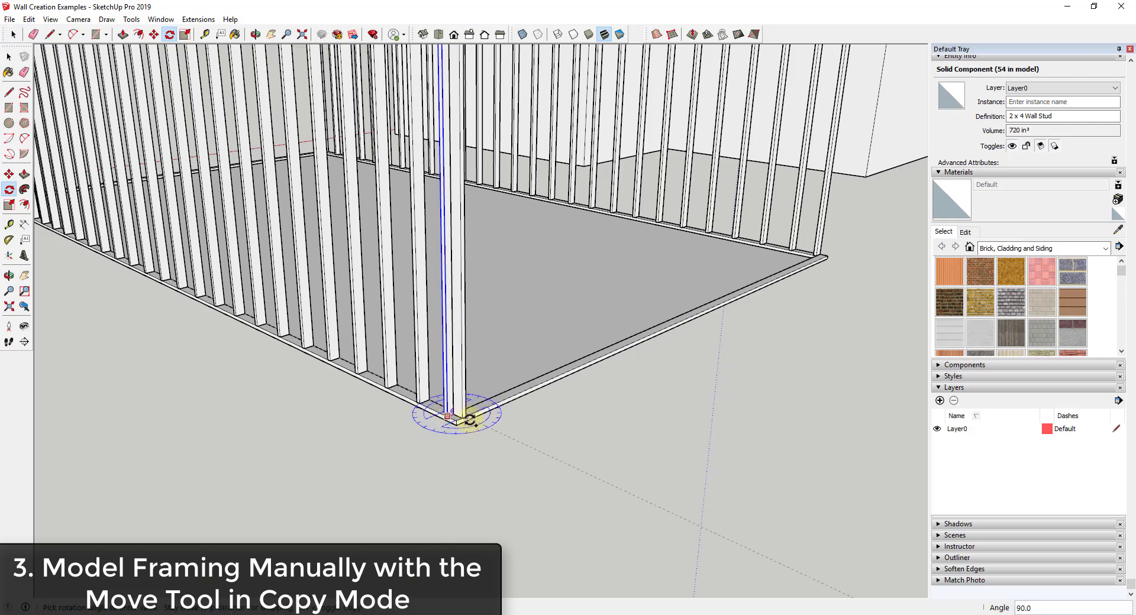
left_click(473, 419)
- Move the rotated stud 1 1/2 inches along the short side so it sits flush against the corner stud
scroll(451, 393, "up", 5)
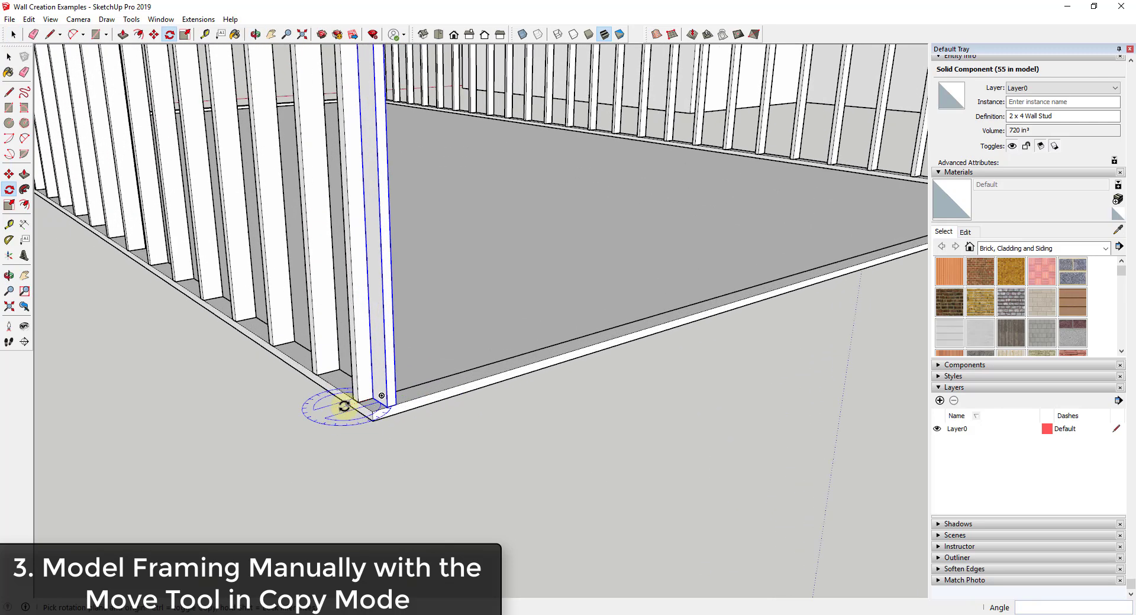
key("space")
key("m")
left_click(378, 398)
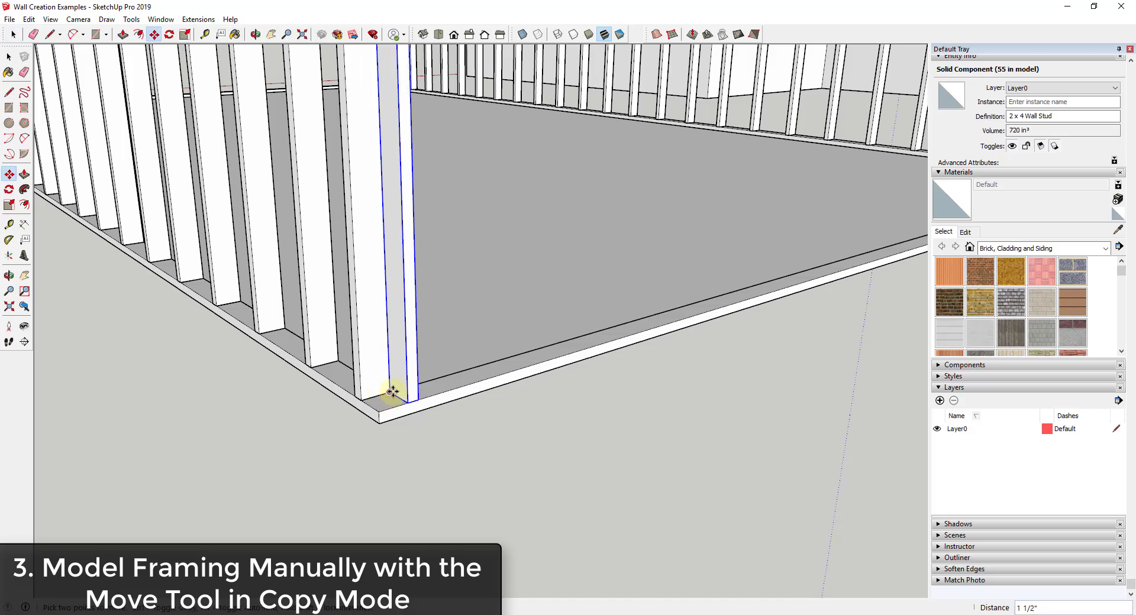
left_click(392, 394)
- Copy the rotated stud from its bottom midpoint 16 inches along the plate's short side
scroll(392, 393, "down", 3)
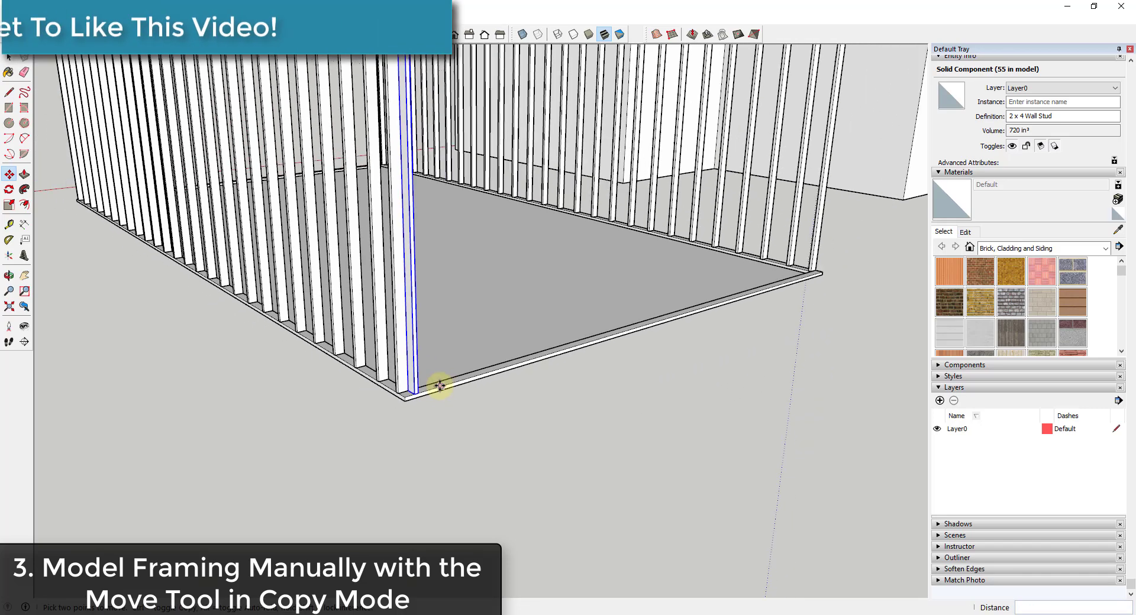
middle_click_drag(438, 385, 380, 386)
scroll(365, 387, "up", 5)
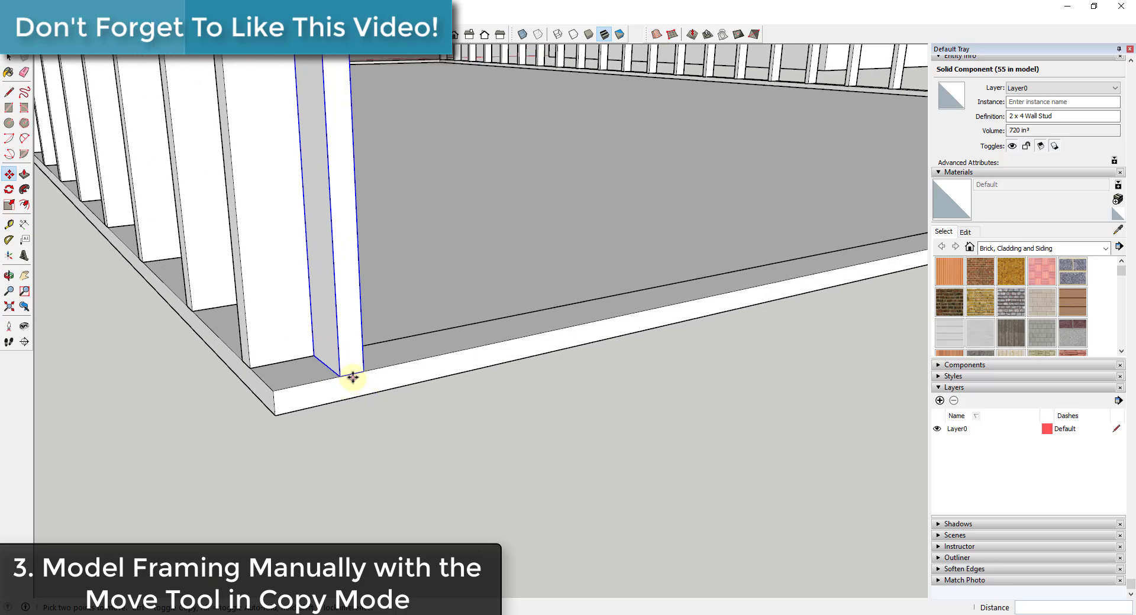
left_click(352, 374)
key("ctrl")
type("16")
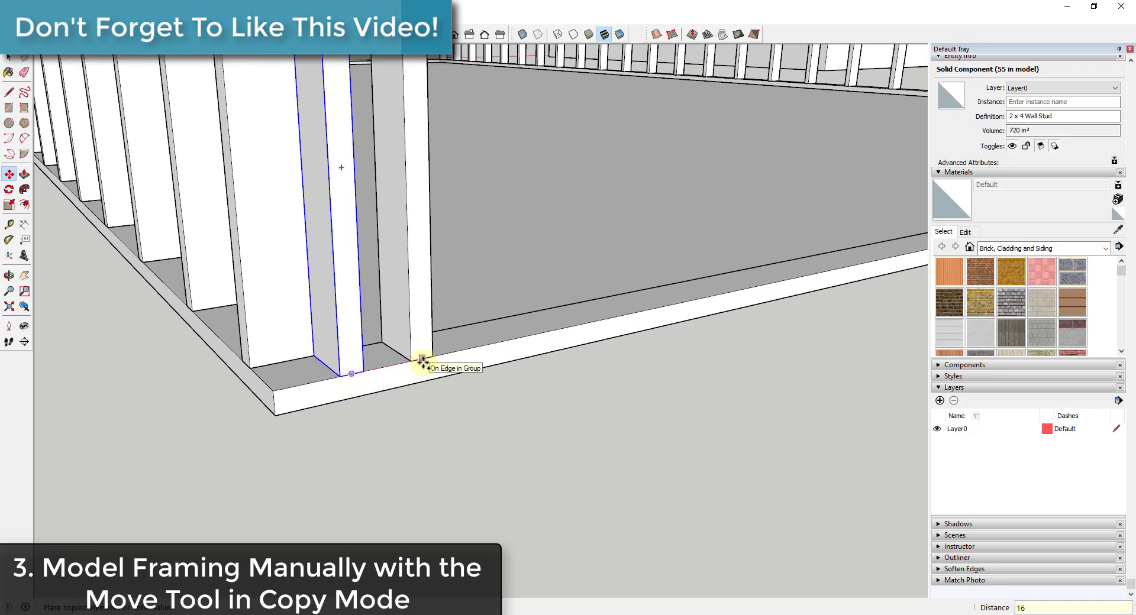
key("Return")
scroll(312, 307, "down", 10)
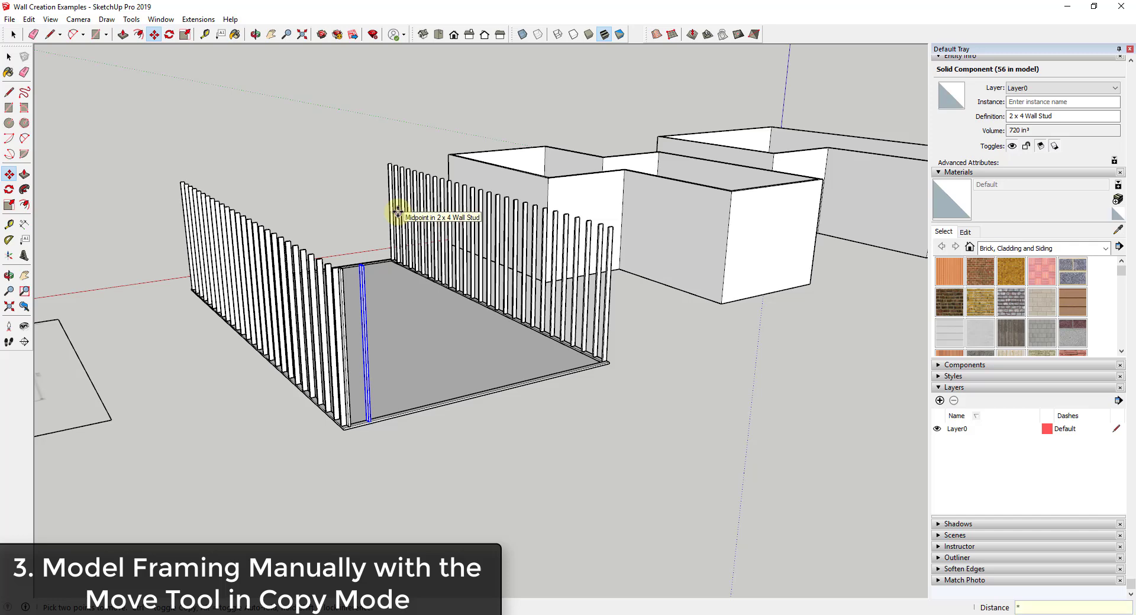
- Repeat the 16-inch stud copy along the plate's short side as a *10 array and extend it to *15
type("*10")
key("Return")
type("*")
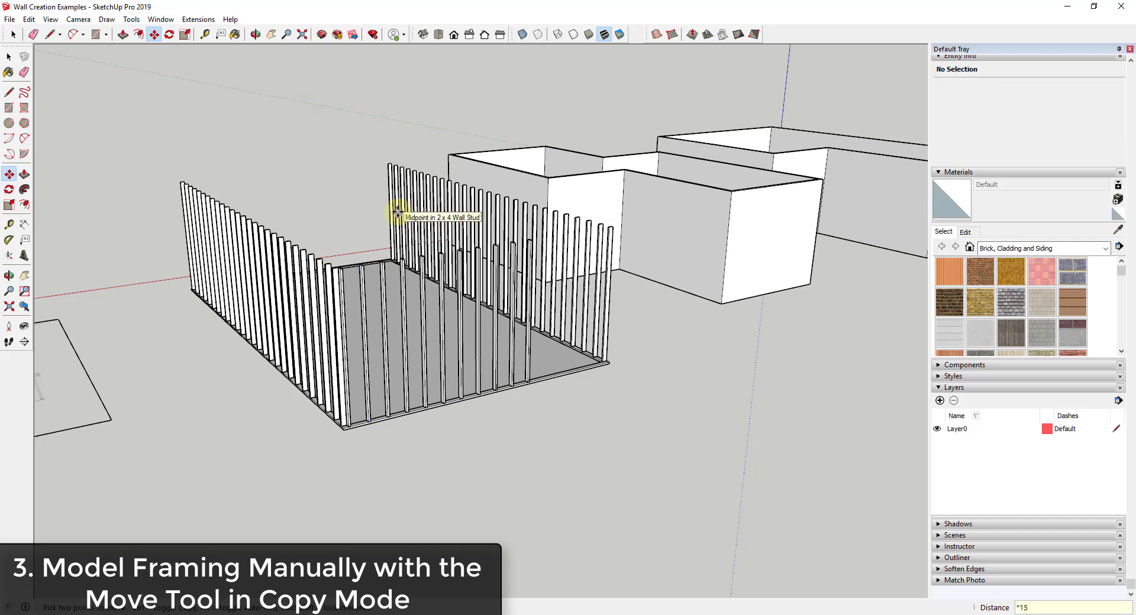
key("Return")
- Copy the last stud on the short side so the copy sits flush beside it toward the far corner
scroll(621, 375, "up", 10)
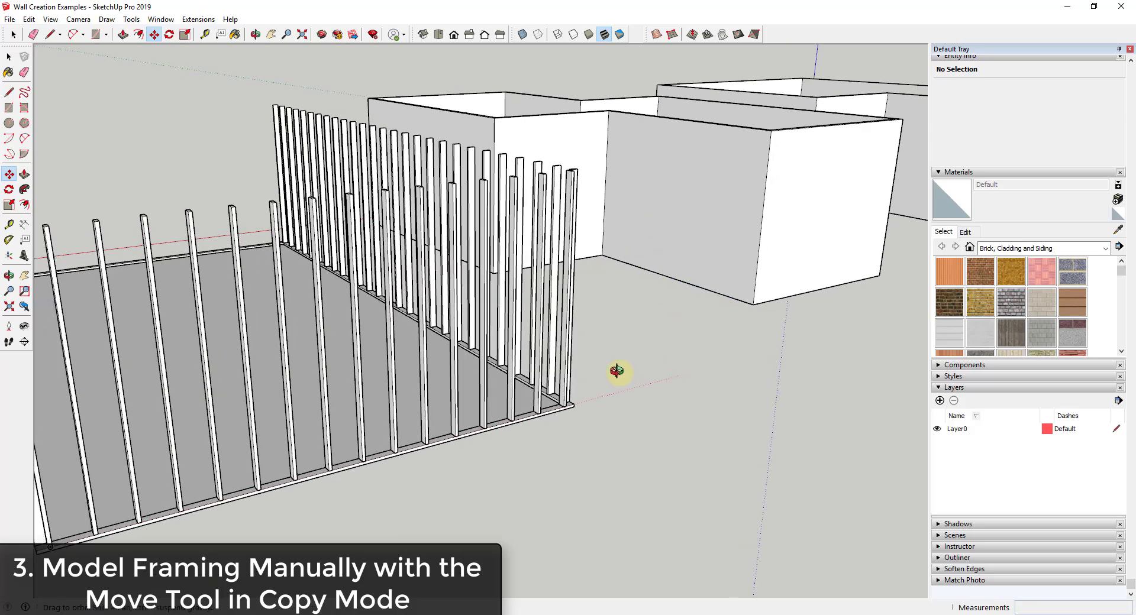
scroll(423, 406, "up", 8)
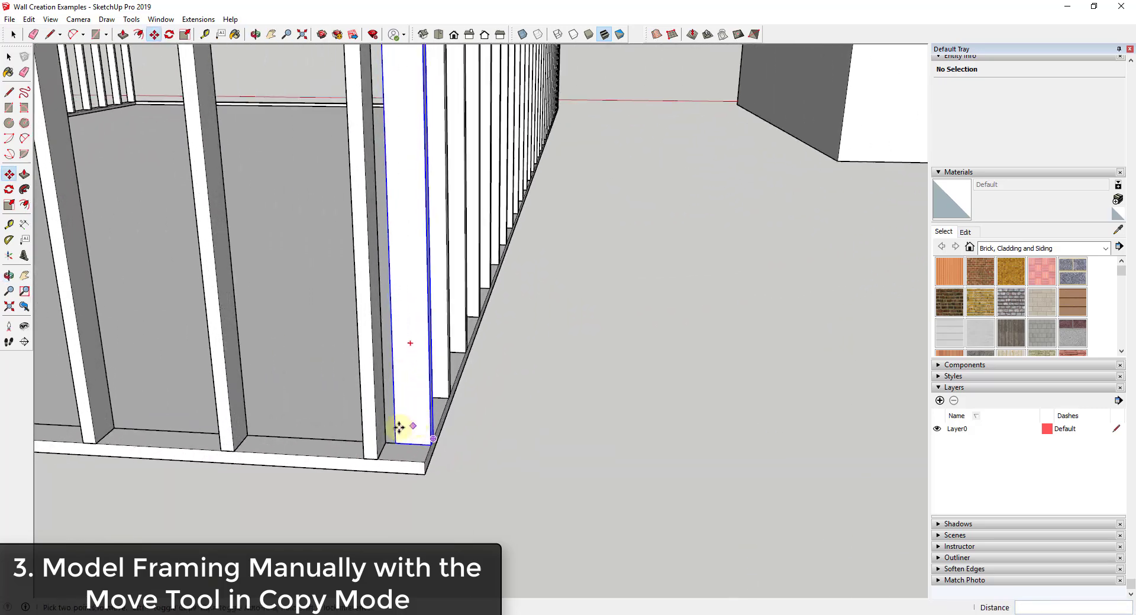
key("space")
scroll(384, 453, "up", 3)
scroll(385, 454, "up", 2)
left_click(383, 452)
key("m")
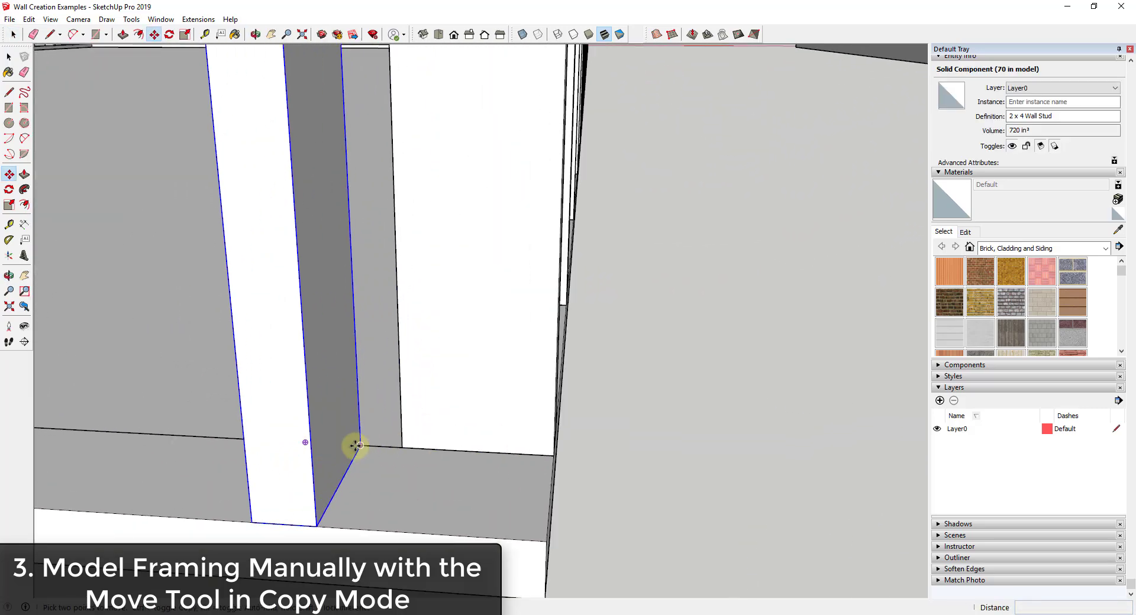
left_click(360, 446)
key("ctrl")
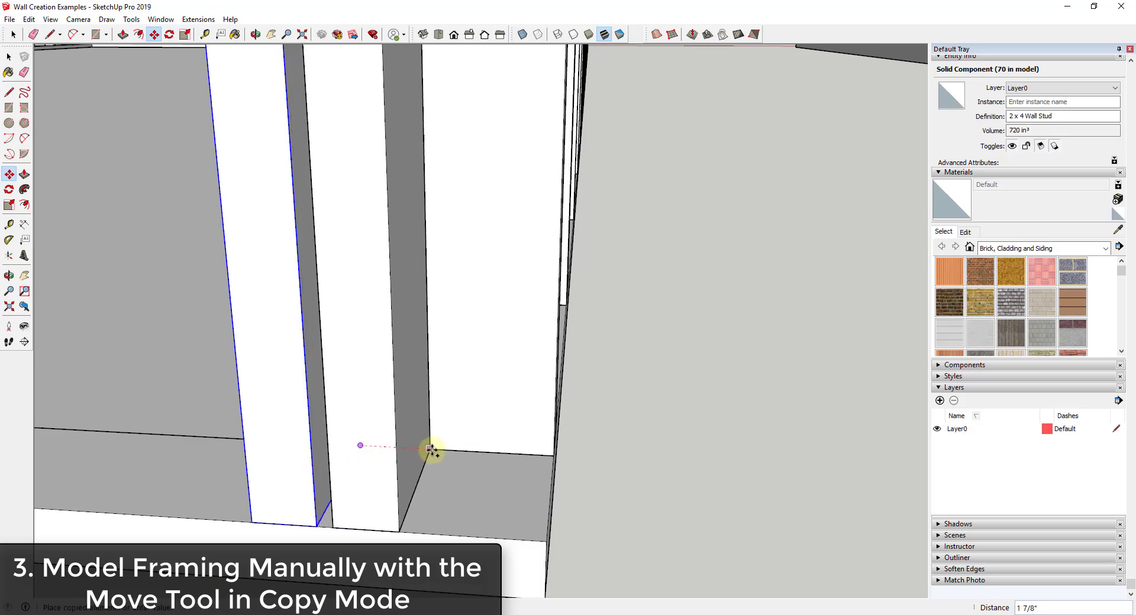
left_click(328, 526)
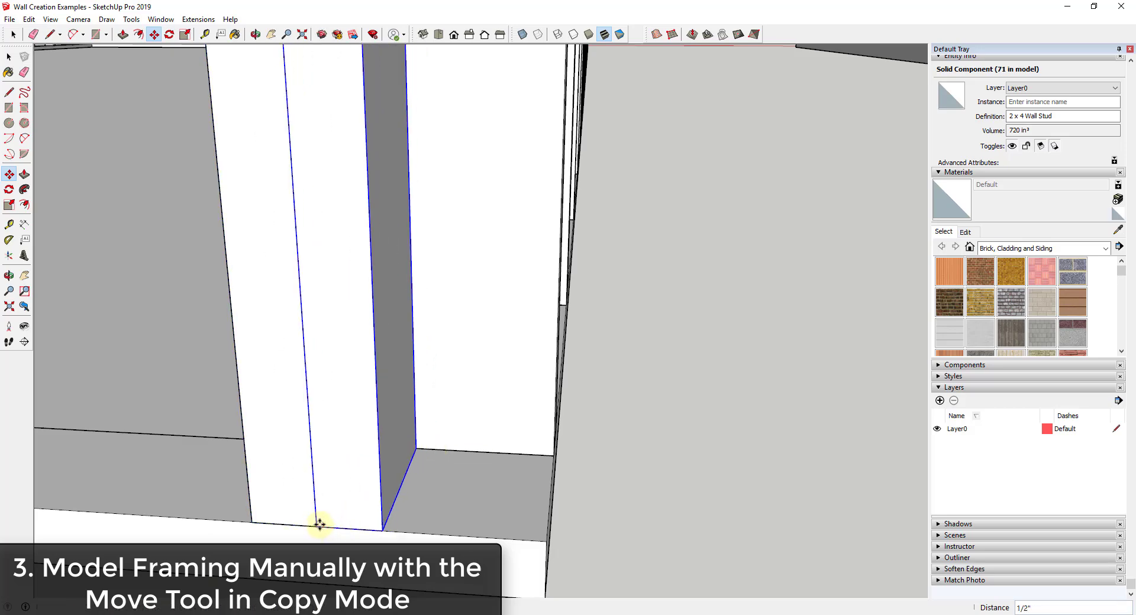
- Select the short-side row of studs and copy it from its bottom corner across the floor to the plate's opposite short side
scroll(575, 501, "down", 8)
scroll(532, 373, "down", 5)
middle_click_drag(532, 373, 532, 414)
key("space")
left_click_drag(309, 413, 588, 474)
middle_click_drag(588, 474, 724, 372)
scroll(724, 372, "up", 3)
scroll(664, 444, "up", 3)
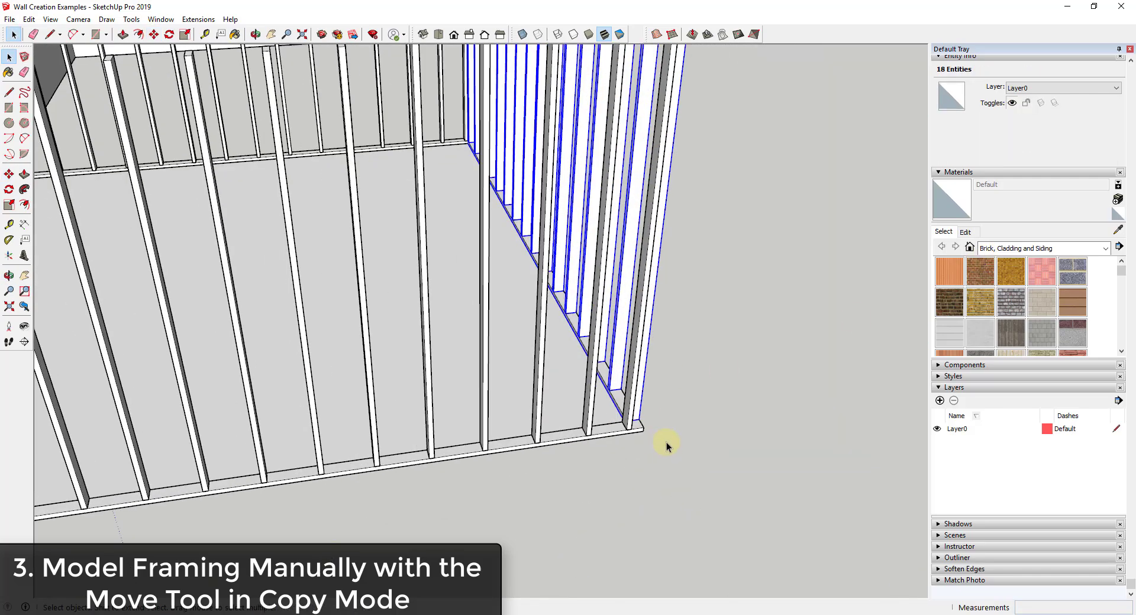
key("m")
left_click(631, 431)
key("ctrl")
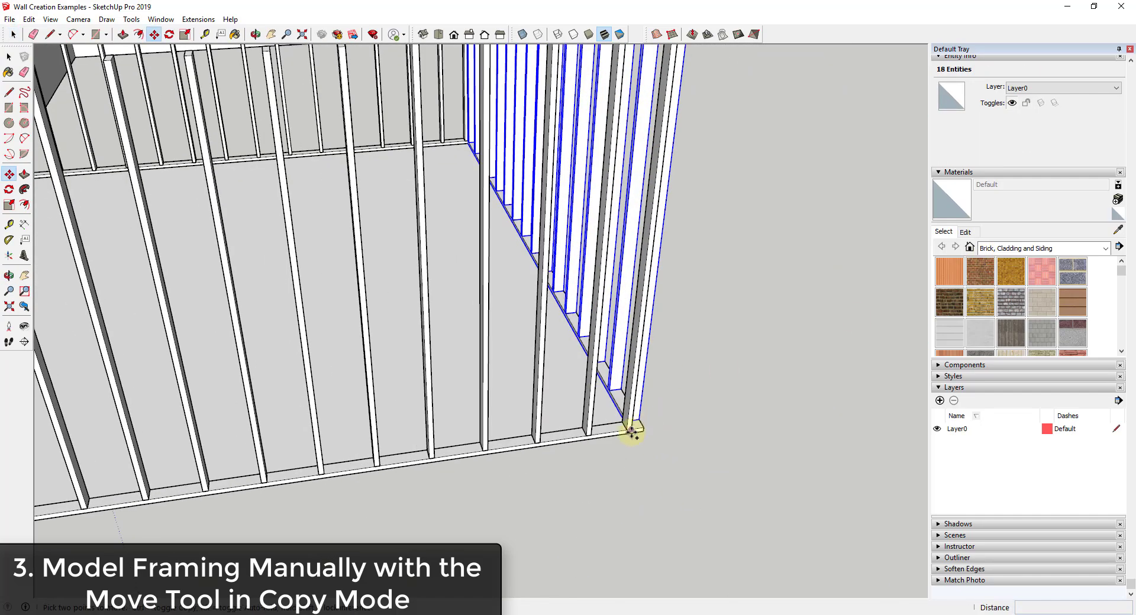
scroll(627, 434, "down", 10)
scroll(201, 500, "up", 5)
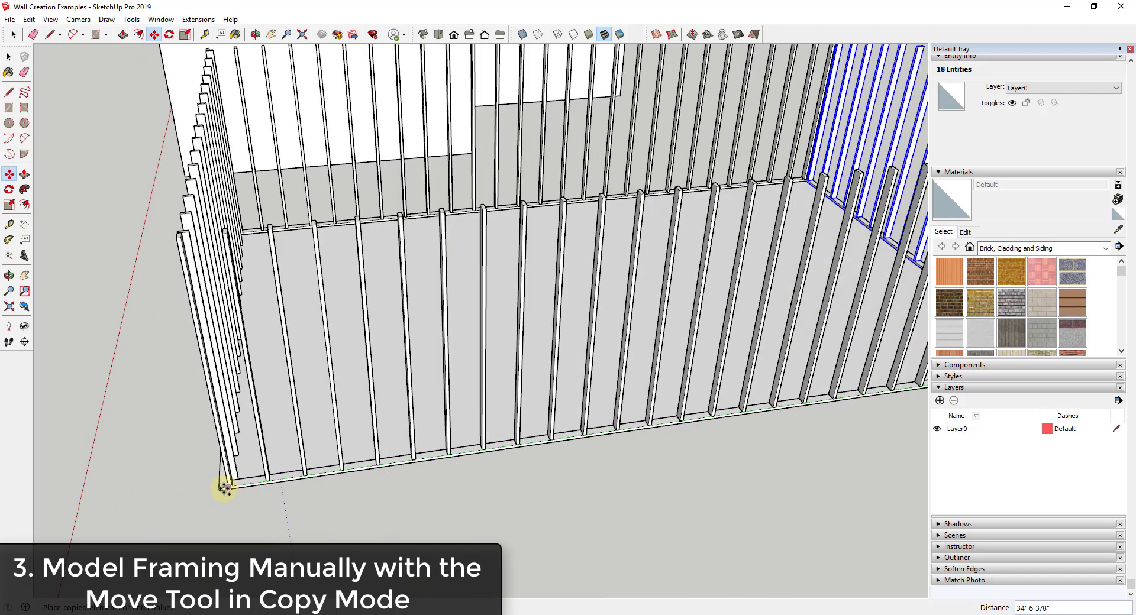
left_click(215, 487)
middle_click_drag(216, 487, 560, 368)
scroll(561, 389, "down", 2)
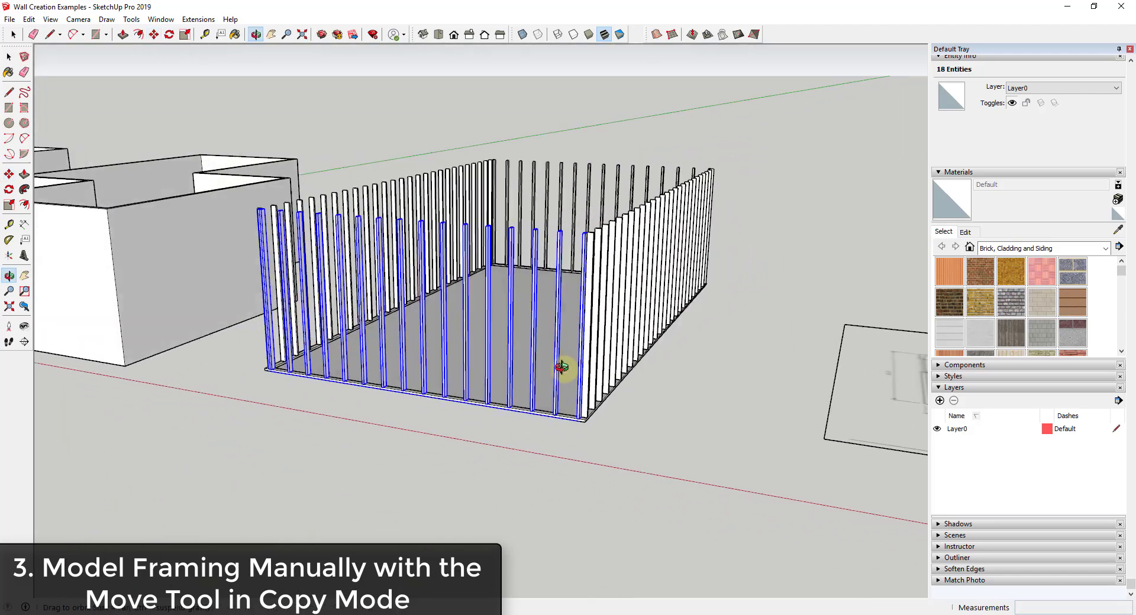
- Copy the bottom plate group from its corner straight up onto the stud tops to form a top plate
key("space")
scroll(649, 293, "down", 3)
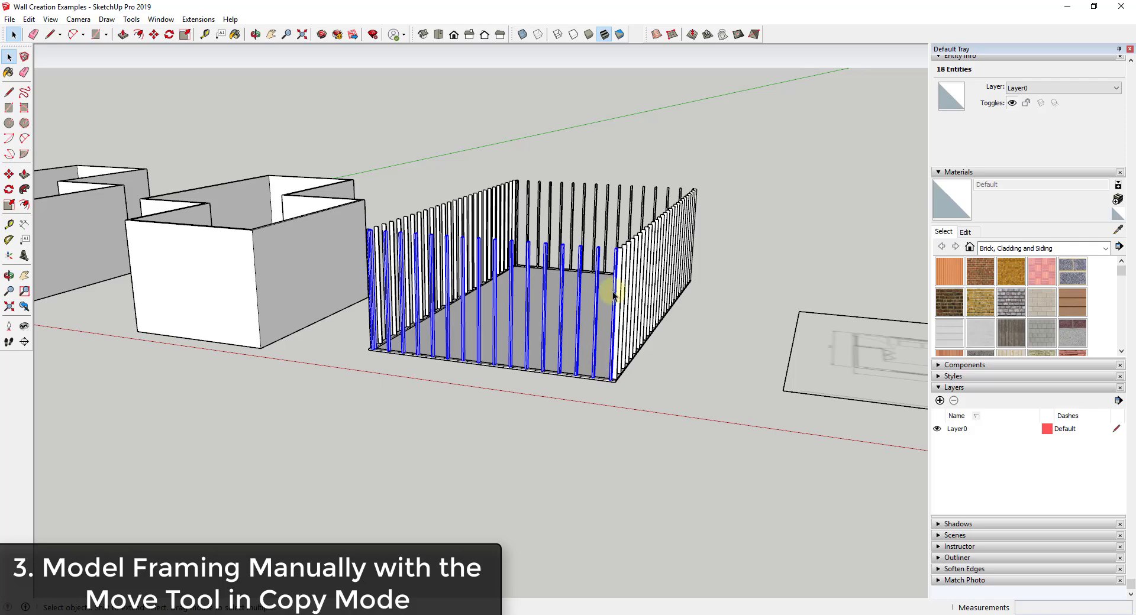
scroll(621, 320, "up", 2)
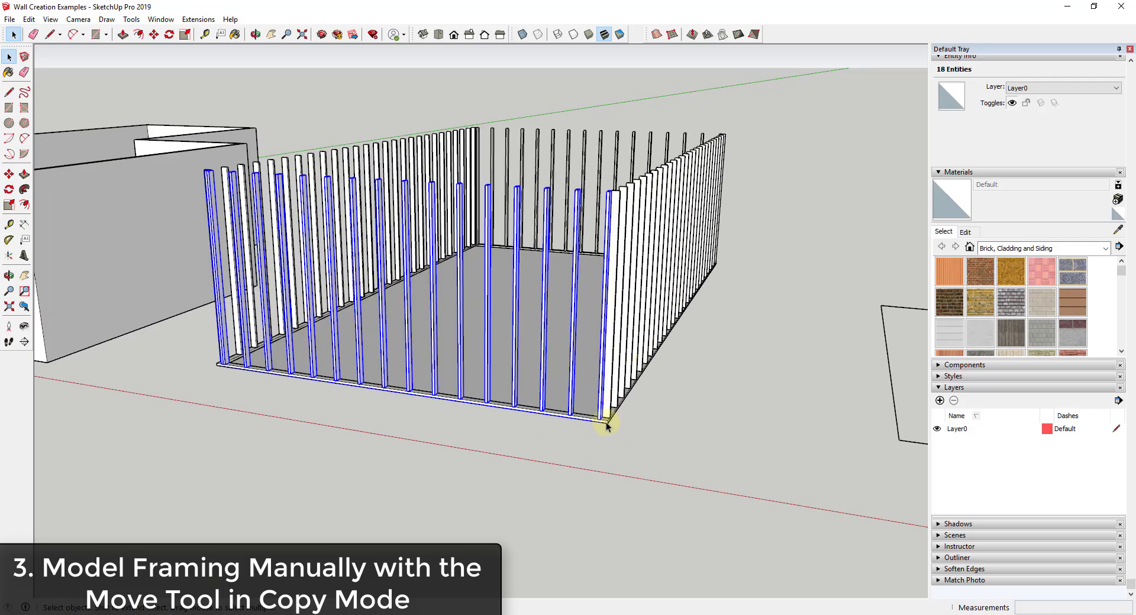
left_click(607, 425)
key("m")
scroll(608, 417, "up", 4)
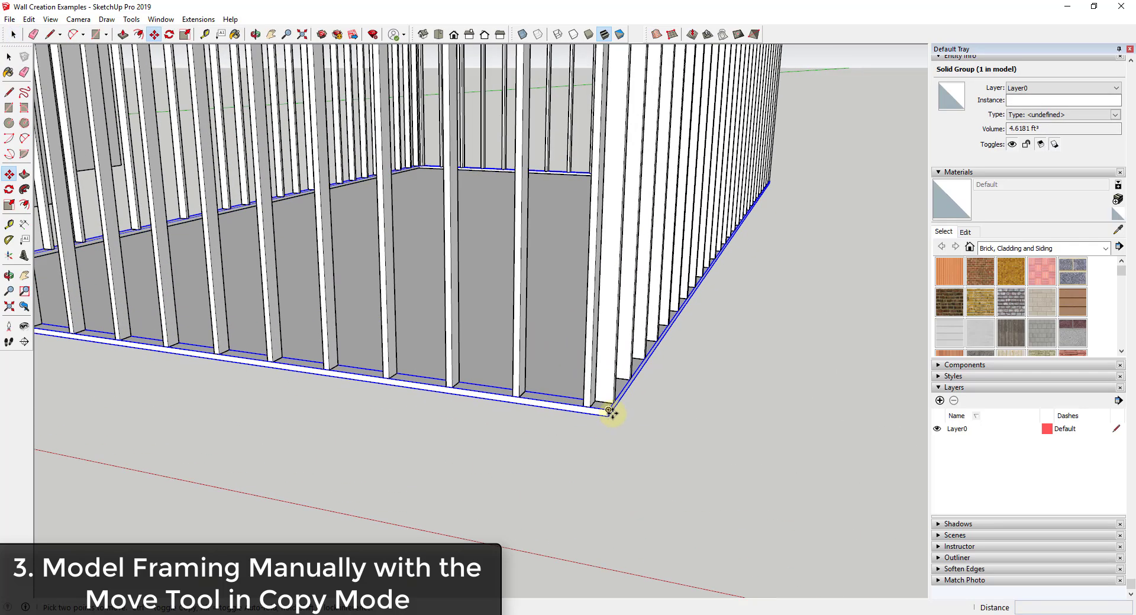
scroll(608, 418, "down", 5)
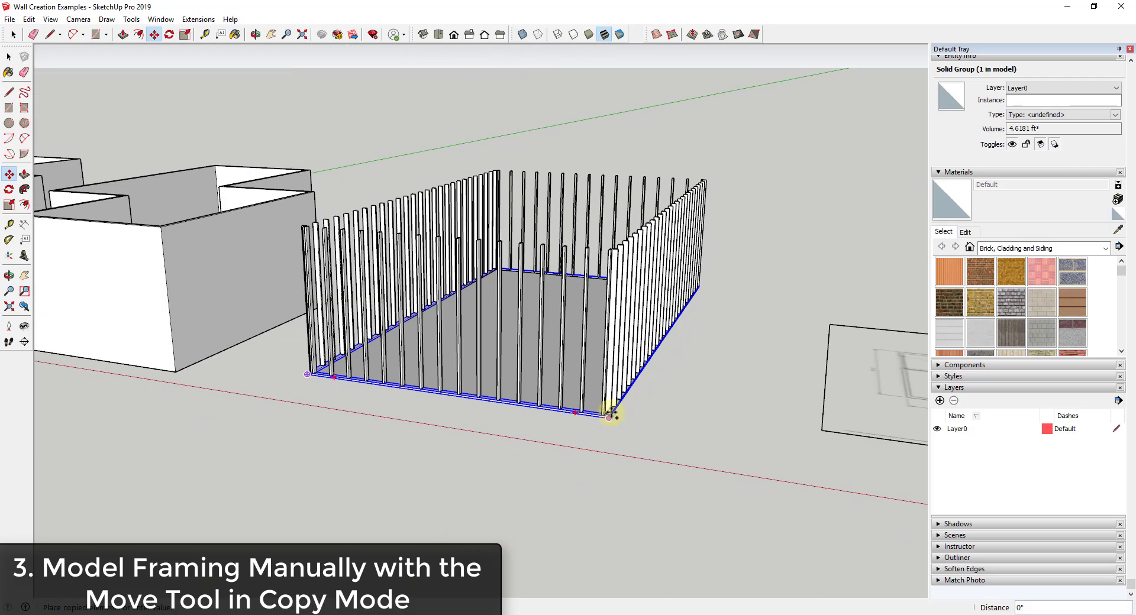
key("ctrl")
left_click(608, 417)
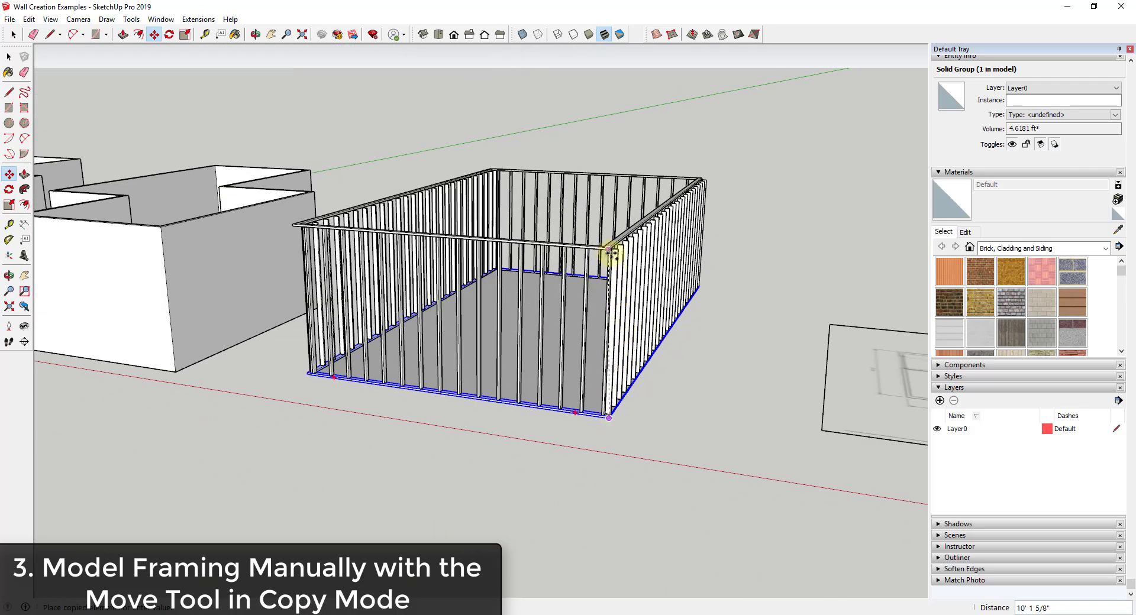
left_click(608, 250)
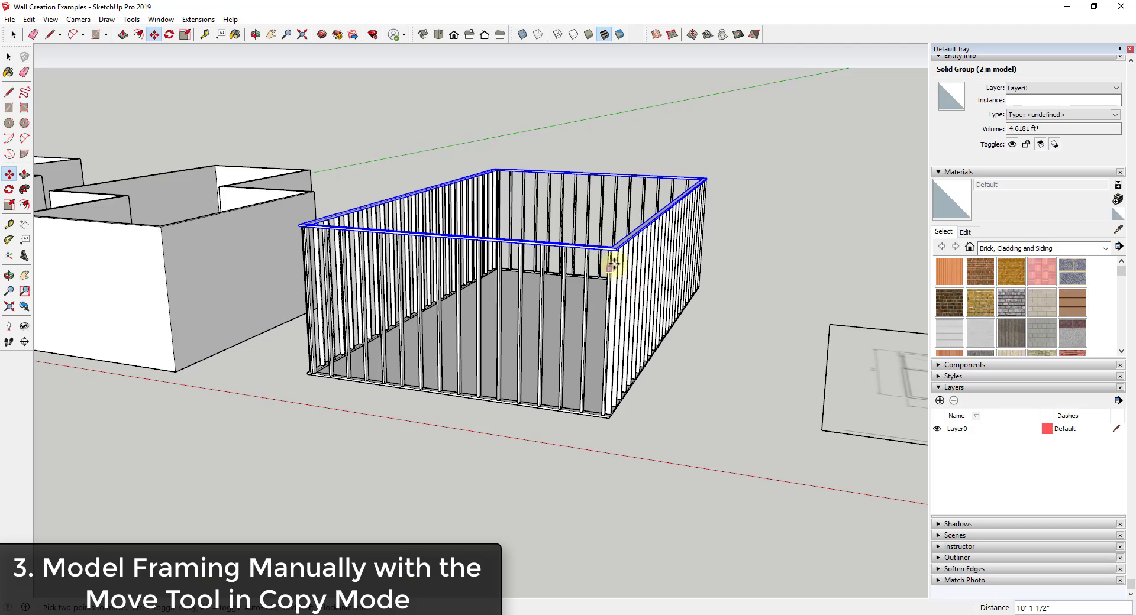
- Copy the top plate 1 1/2 inches upward to stack a second top plate on it
scroll(612, 260, "up", 5)
left_click(618, 248)
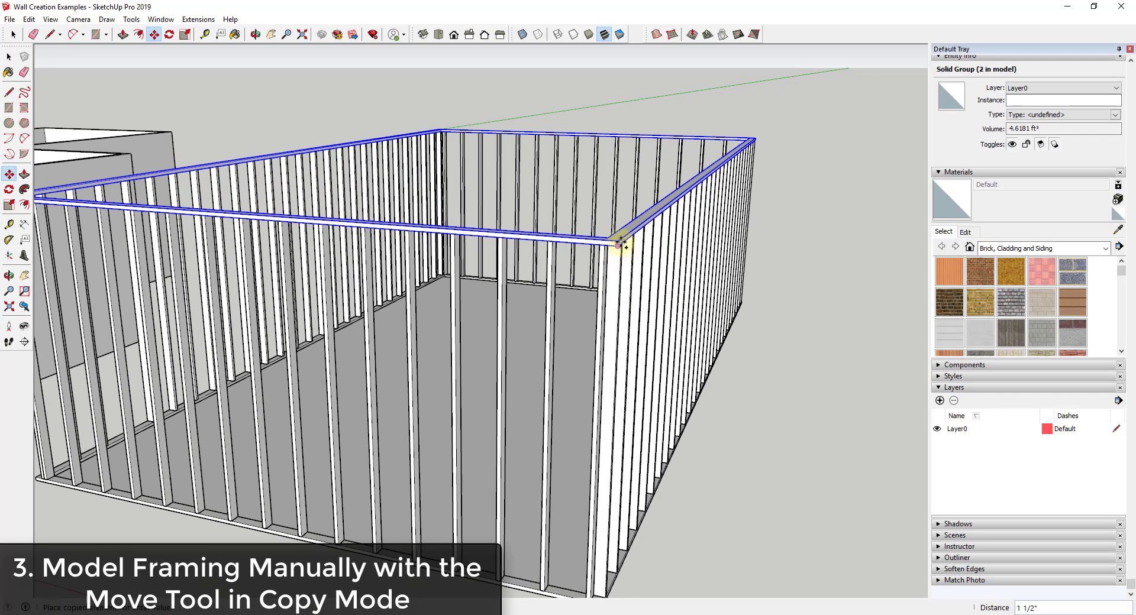
key("ctrl")
left_click(619, 239)
key("space")
left_click(730, 279)
- Examine the stud framing from several angles, along with the floor plan image laid out beside it
scroll(812, 277, "down", 4)
middle_click_drag(787, 355, 593, 324)
scroll(698, 299, "down", 2)
scroll(828, 295, "up", 4)
middle_click_drag(762, 340, 684, 322)
scroll(664, 322, "down", 5)
scroll(571, 304, "up", 2)
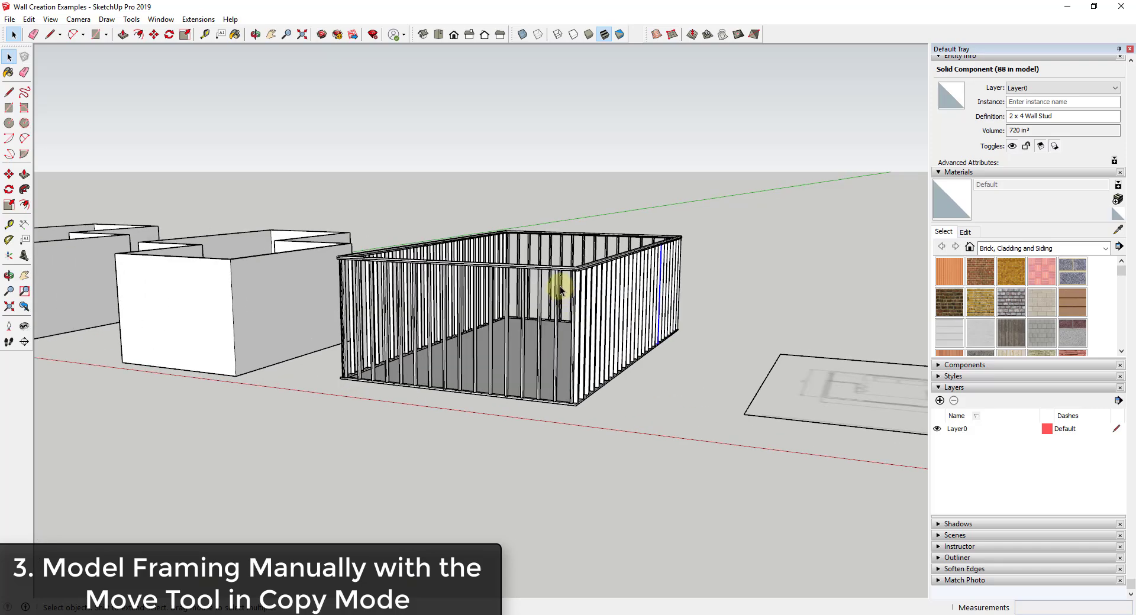
scroll(556, 305, "down", 3)
scroll(641, 294, "down", 1)
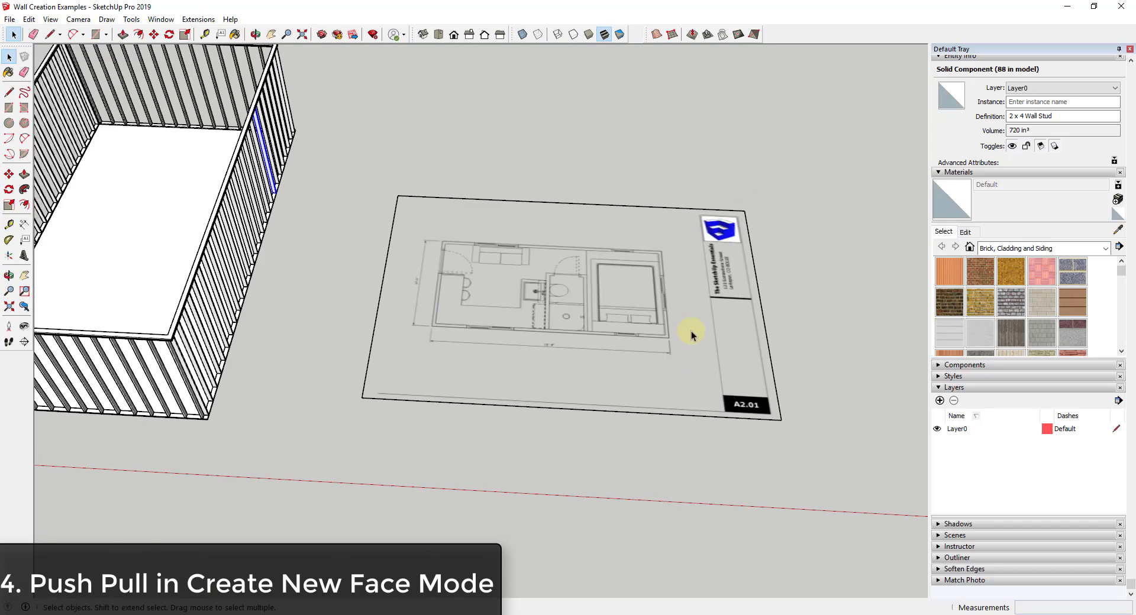
- Draw a 10' vertical line from the floor plan's outer wall edge at the end of the window beside the kitchen
scroll(689, 329, "up", 2)
scroll(481, 224, "up", 1)
key("o")
scroll(436, 284, "up", 3)
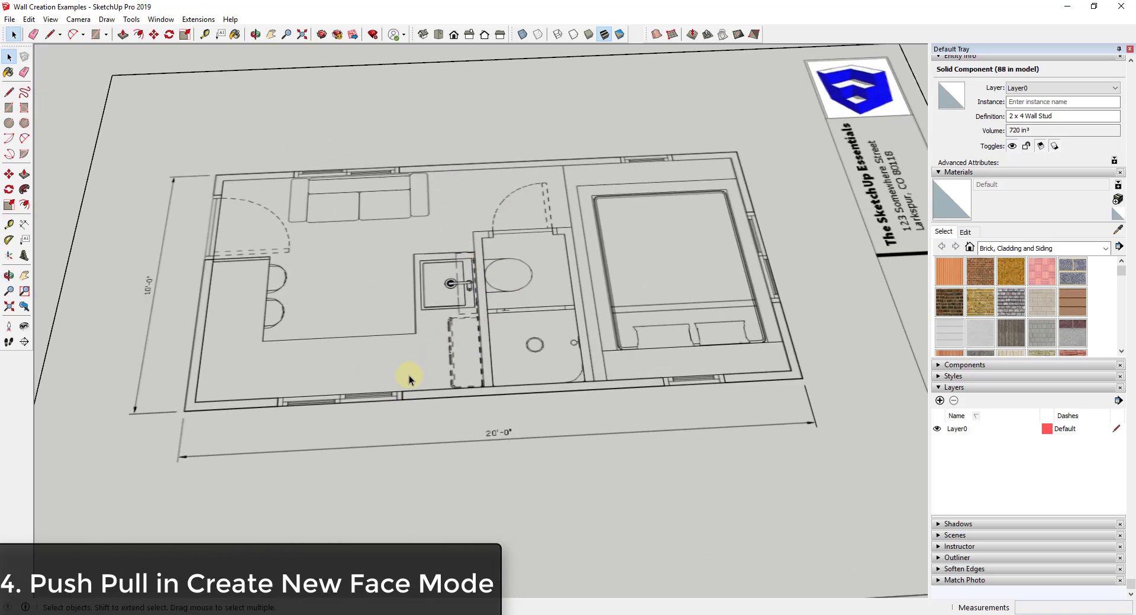
left_click_drag(392, 352, 408, 404)
key("space")
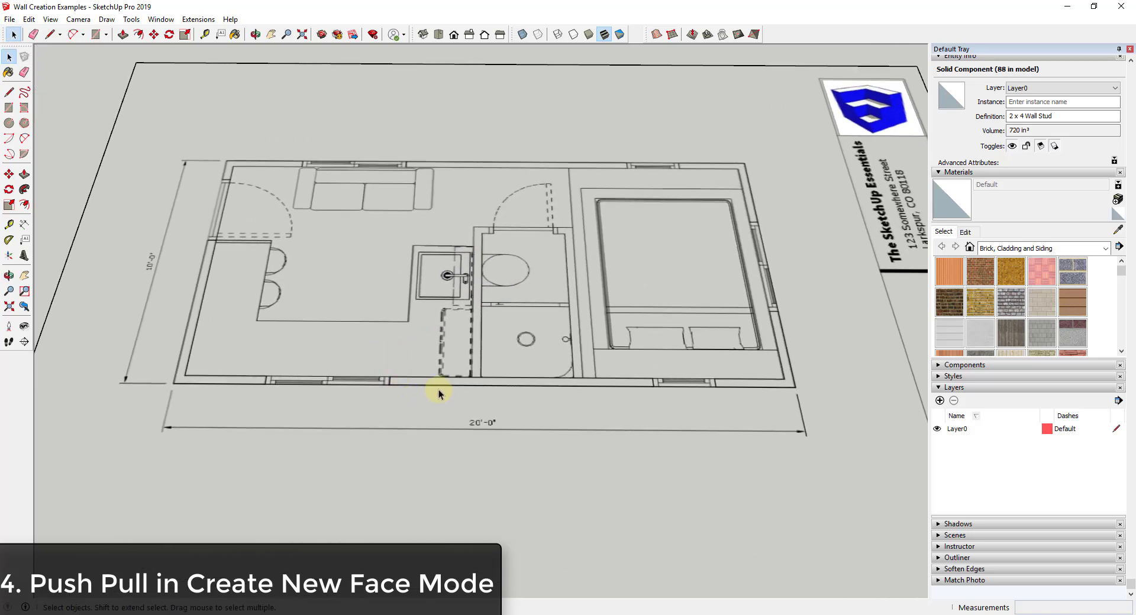
scroll(439, 389, "up", 4)
scroll(398, 360, "down", 5)
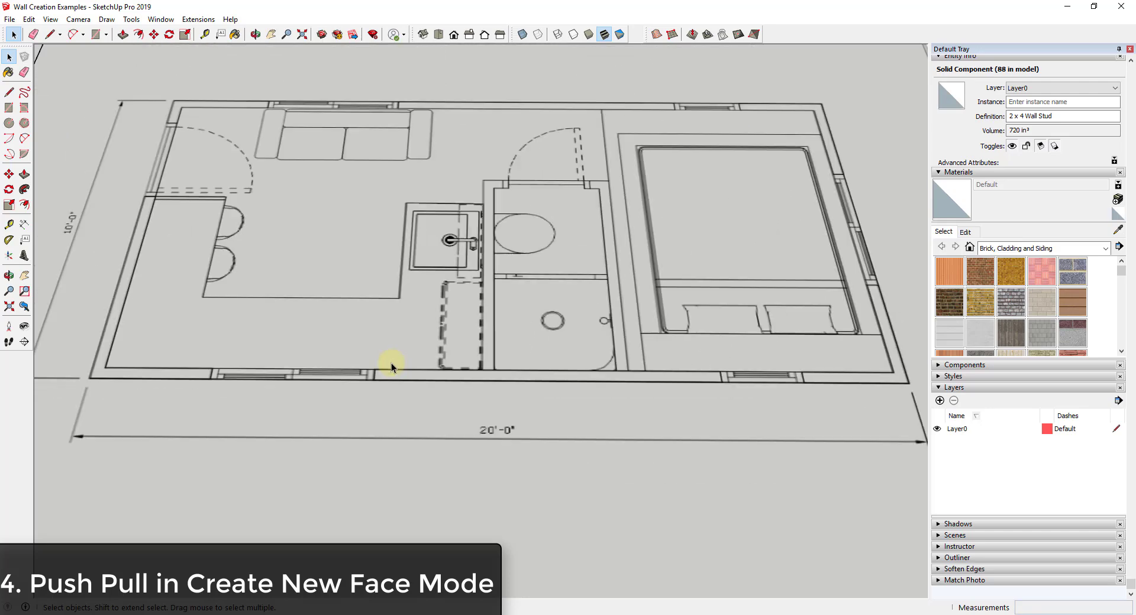
key("l")
scroll(375, 369, "up", 5)
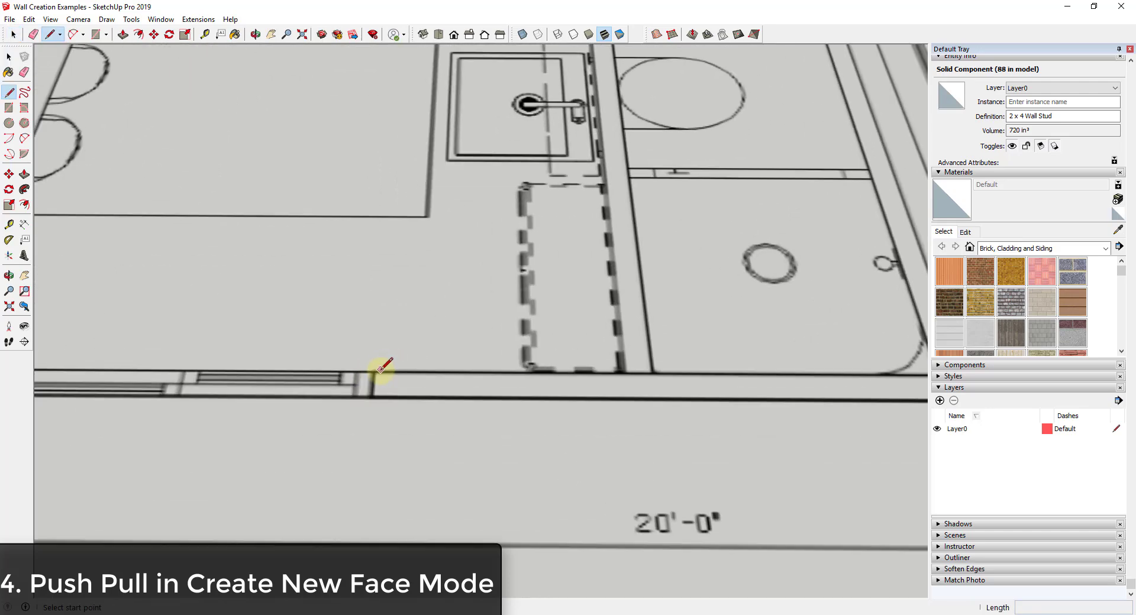
left_click(373, 371)
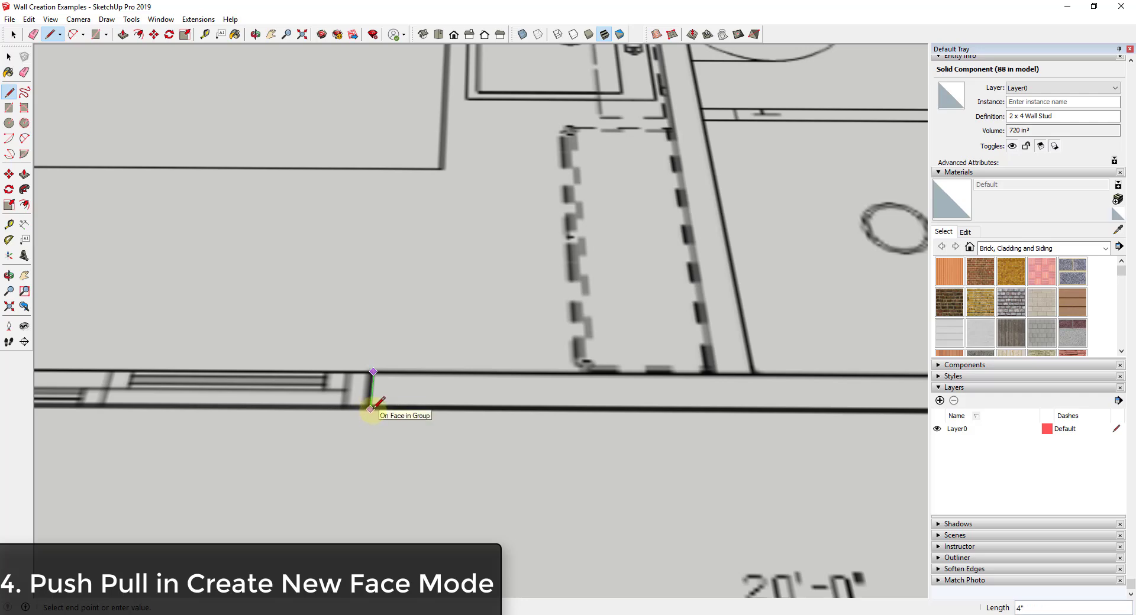
middle_click_drag(371, 474, 286, 195)
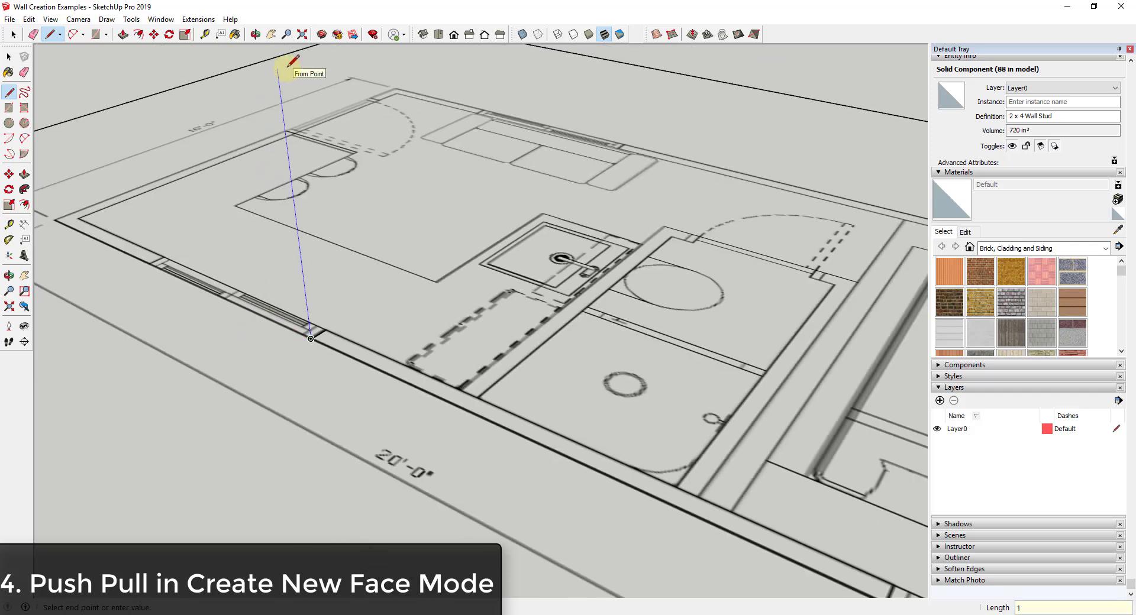
scroll(312, 148, "down", 1)
key("space")
- Draw a vertical 10' by 4" rectangle across the plan's wall thickness, using the vertical line as its edge
key("r")
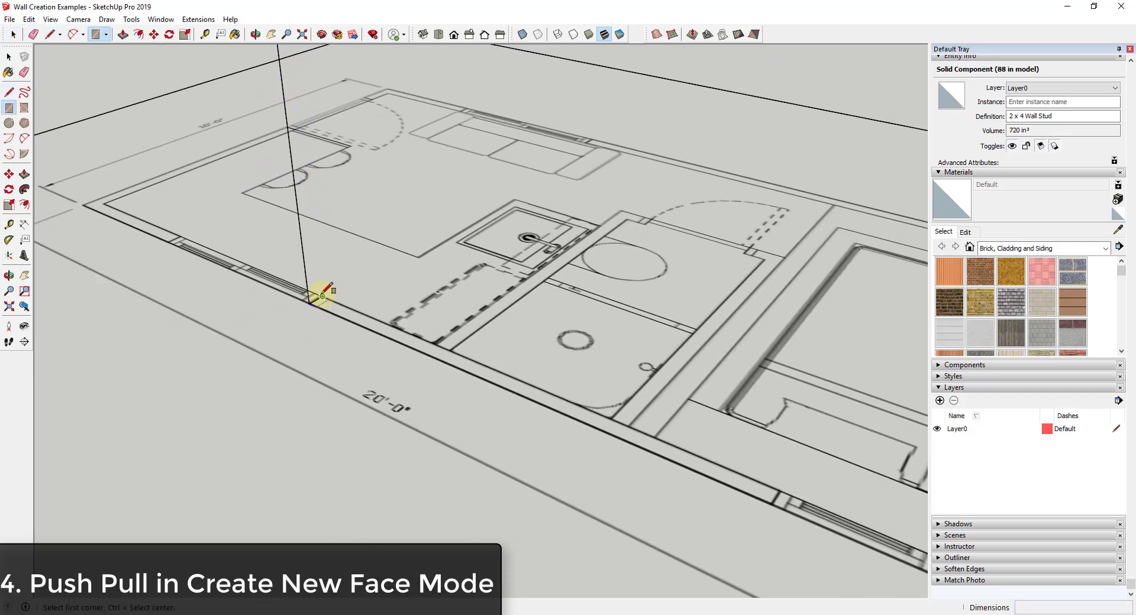
left_click(319, 296)
scroll(322, 295, "down", 5)
scroll(323, 291, "down", 1)
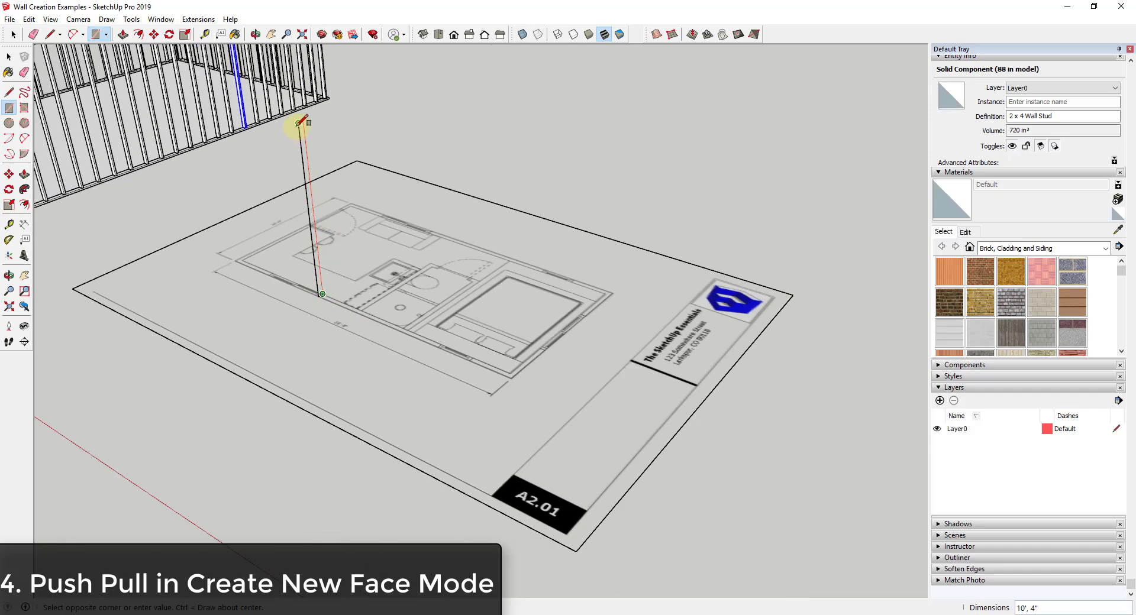
left_click(302, 121)
key("space")
- Push/Pull the vertical rectangle about 2' 7 1/8" along the plan's outer wall to the near edge of the bathroom partition
scroll(391, 315, "up", 3)
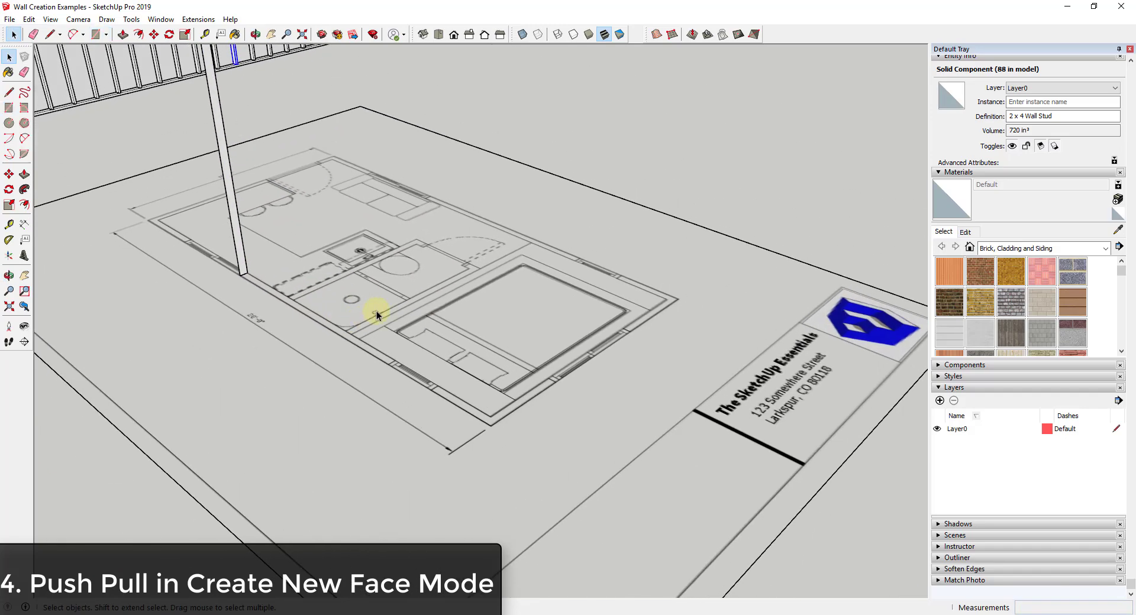
scroll(248, 261, "up", 3)
key("p")
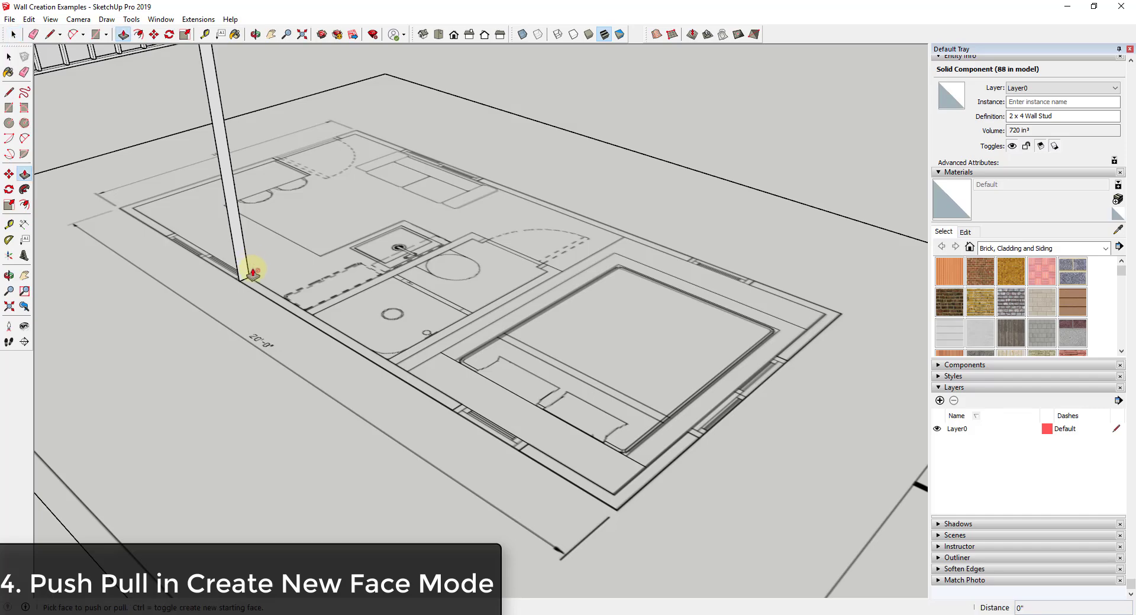
left_click(251, 269)
scroll(286, 322, "up", 2)
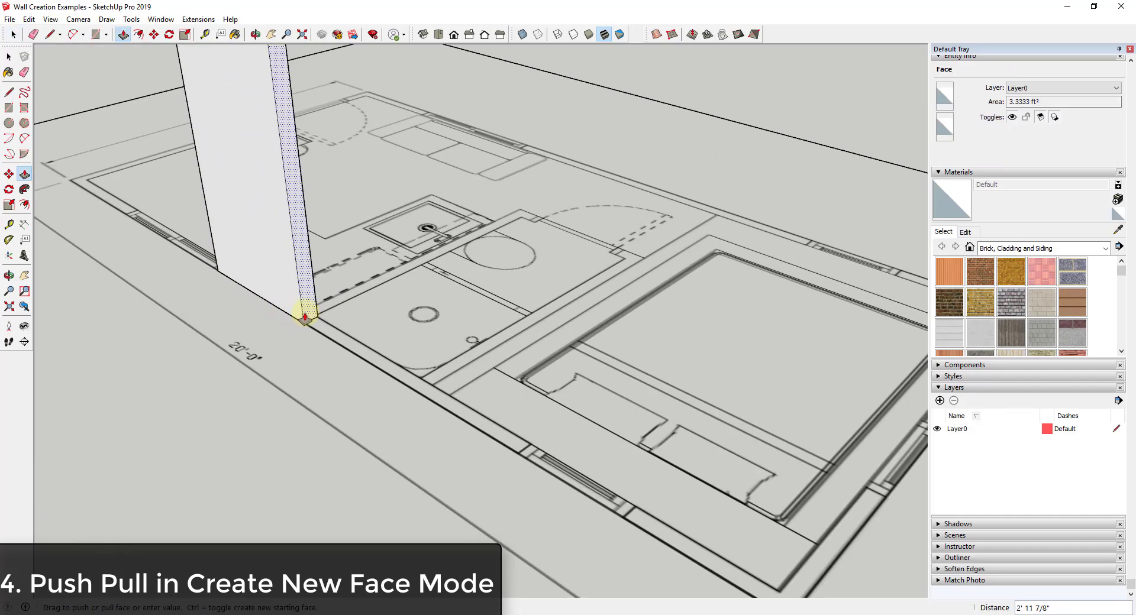
scroll(312, 318, "up", 3)
middle_click_drag(390, 317, 213, 320)
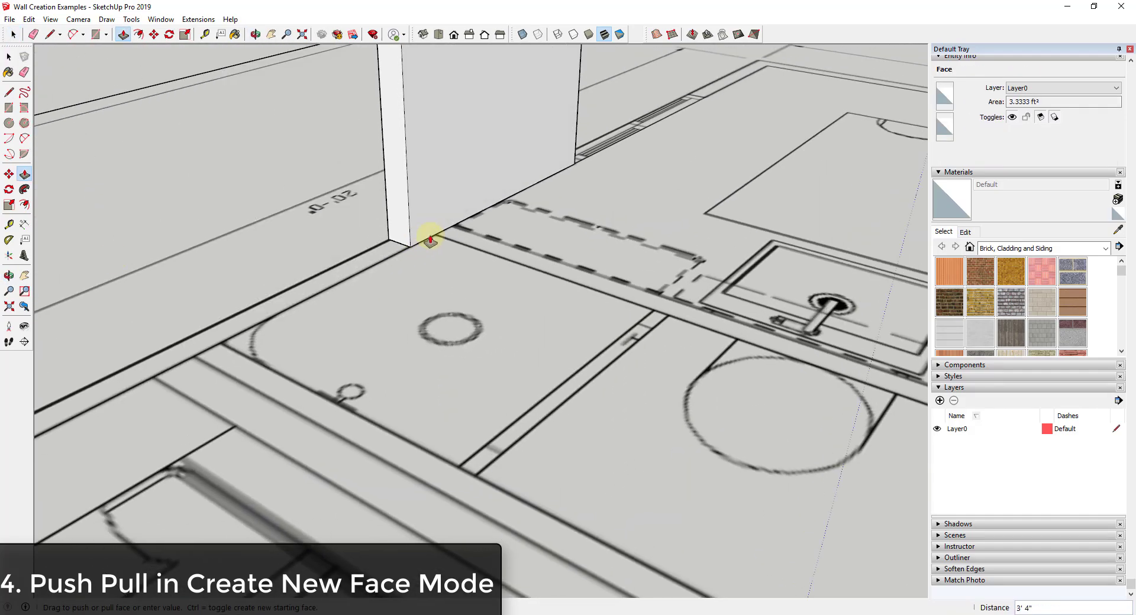
scroll(430, 238, "up", 2)
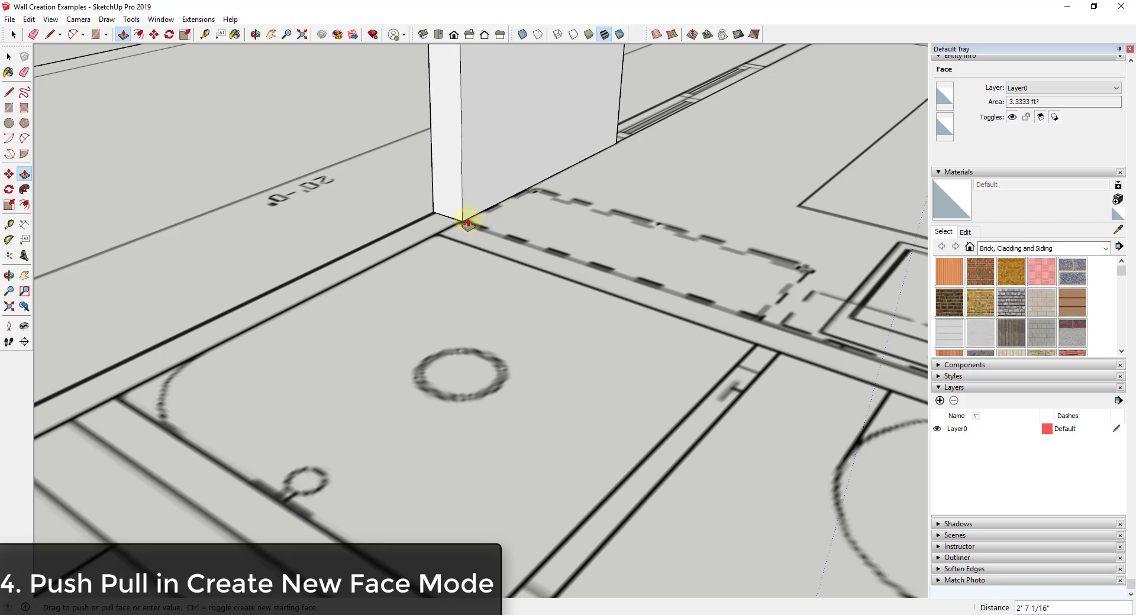
middle_click_drag(467, 223, 437, 222)
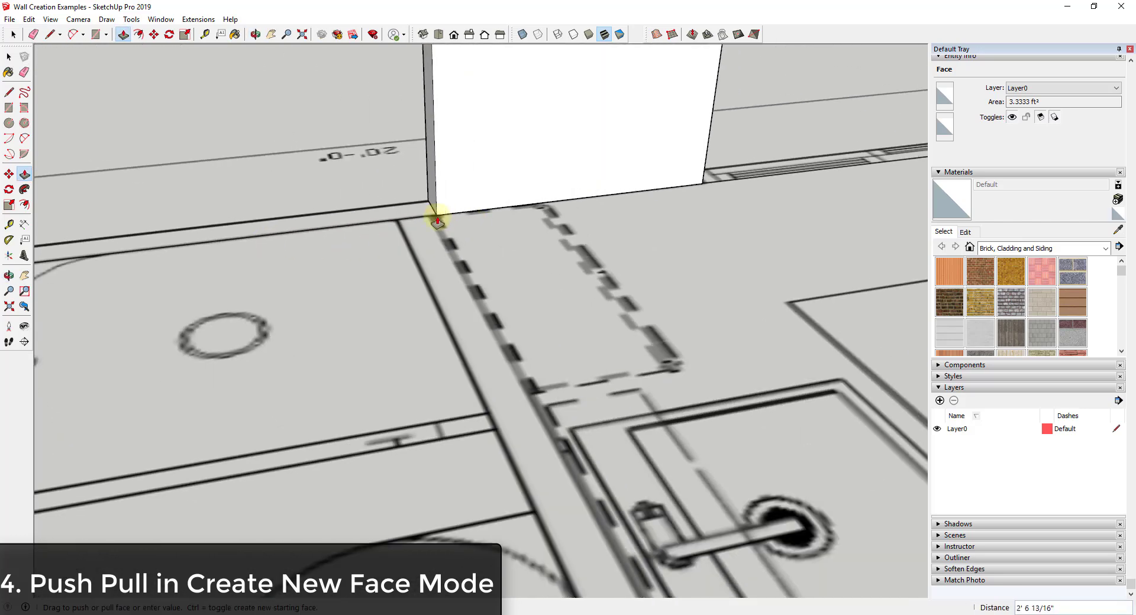
scroll(433, 220, "down", 5)
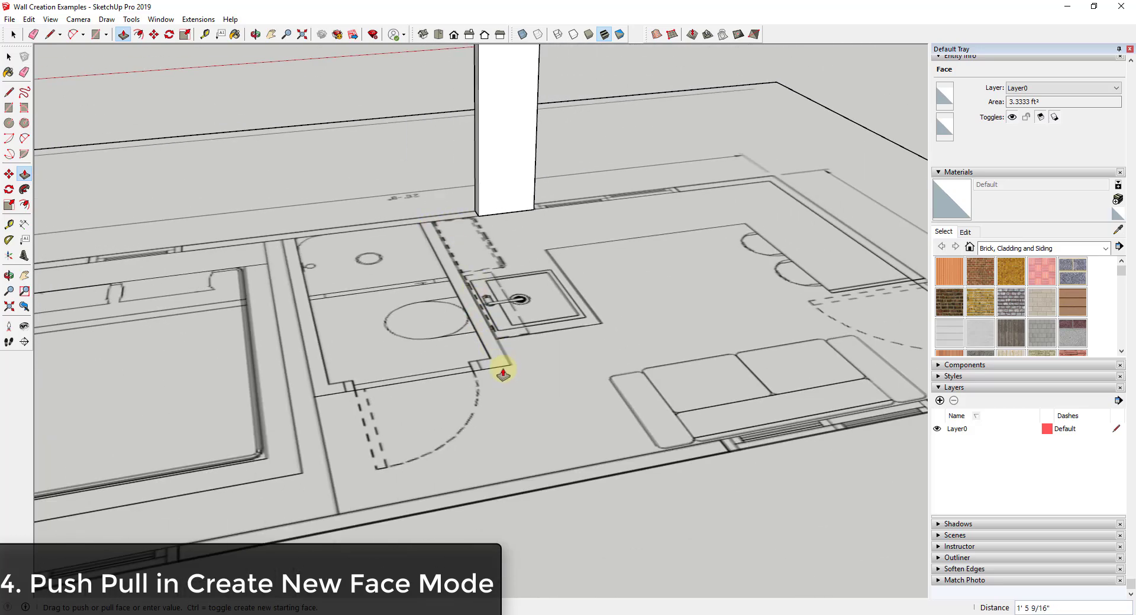
scroll(431, 237, "up", 3)
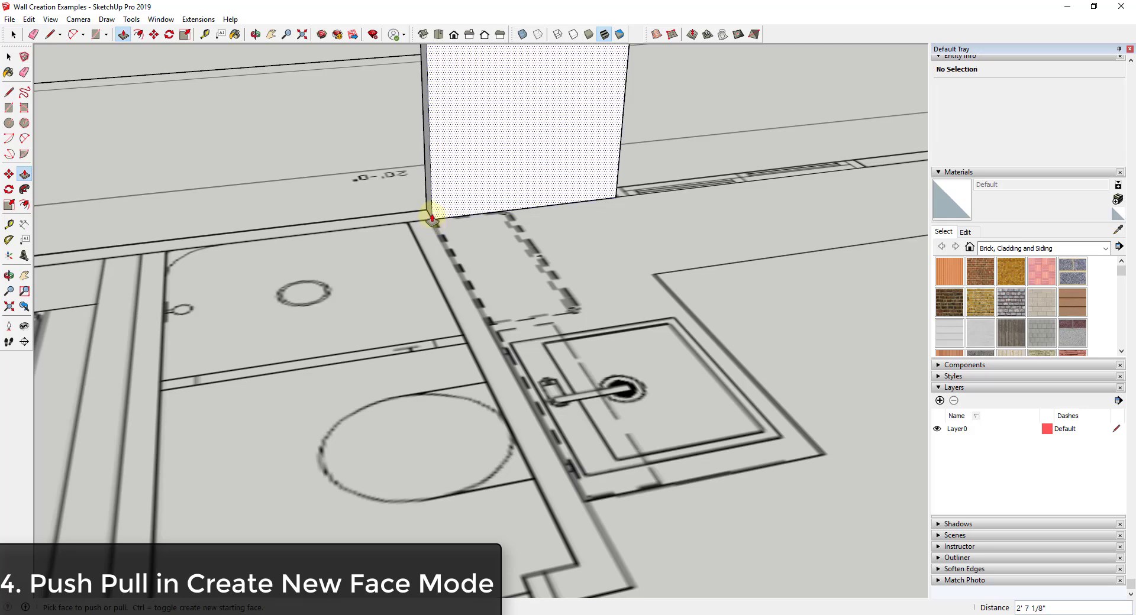
- Push/Pull the wall's end face 4" in Create New Face mode, across the thickness of the bathroom partition on the kitchen side
middle_click_drag(431, 217, 528, 177)
key("ctrl")
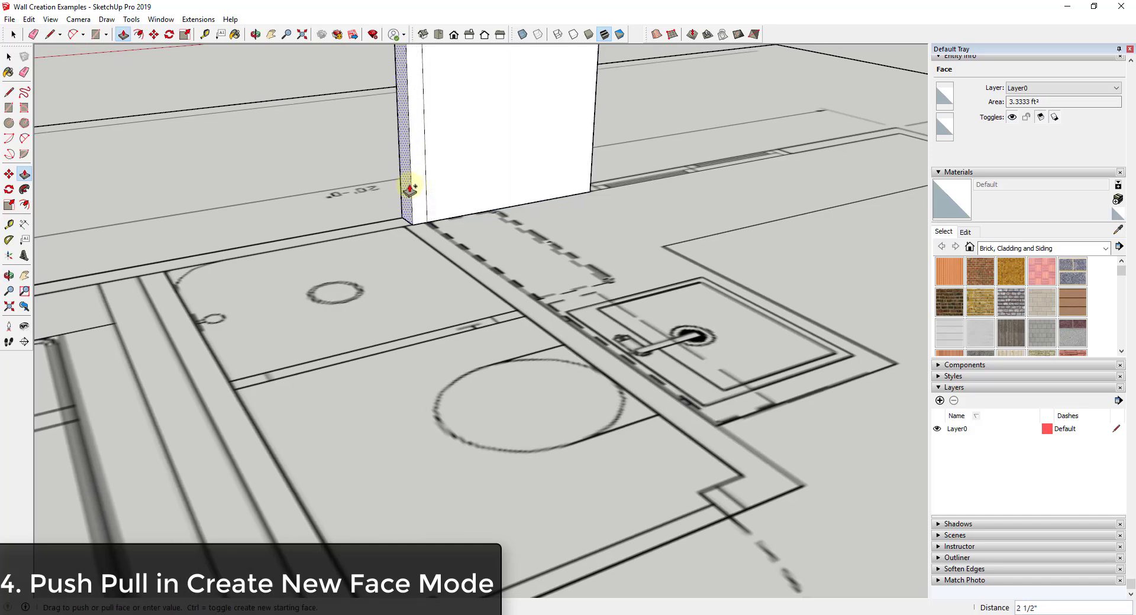
left_click(416, 225)
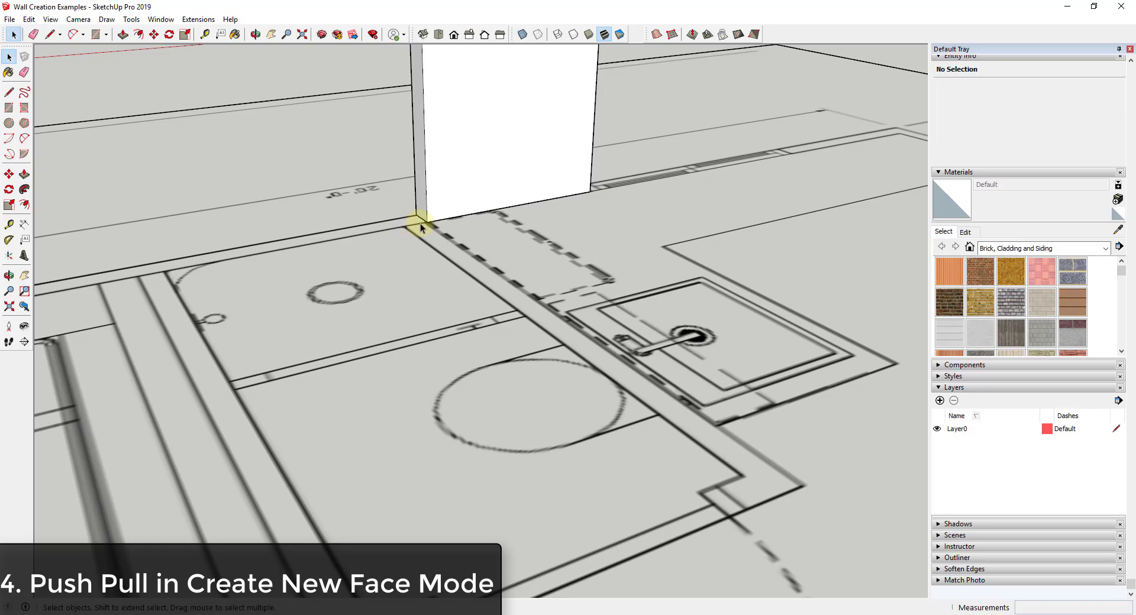
scroll(420, 174, "up", 2)
scroll(421, 175, "up", 1)
left_click(419, 175)
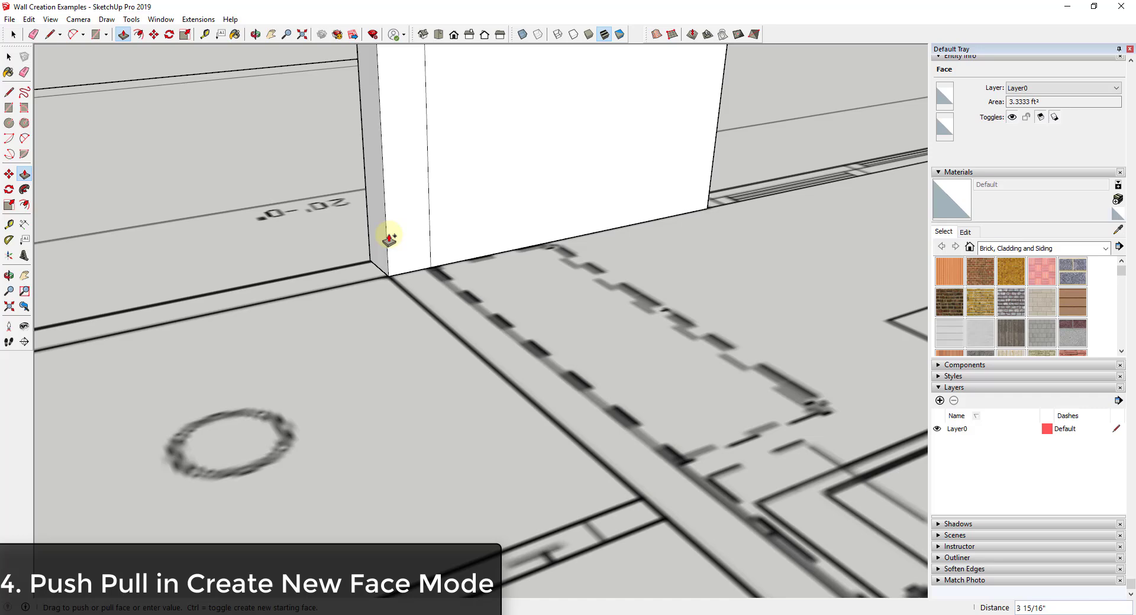
type("\"")
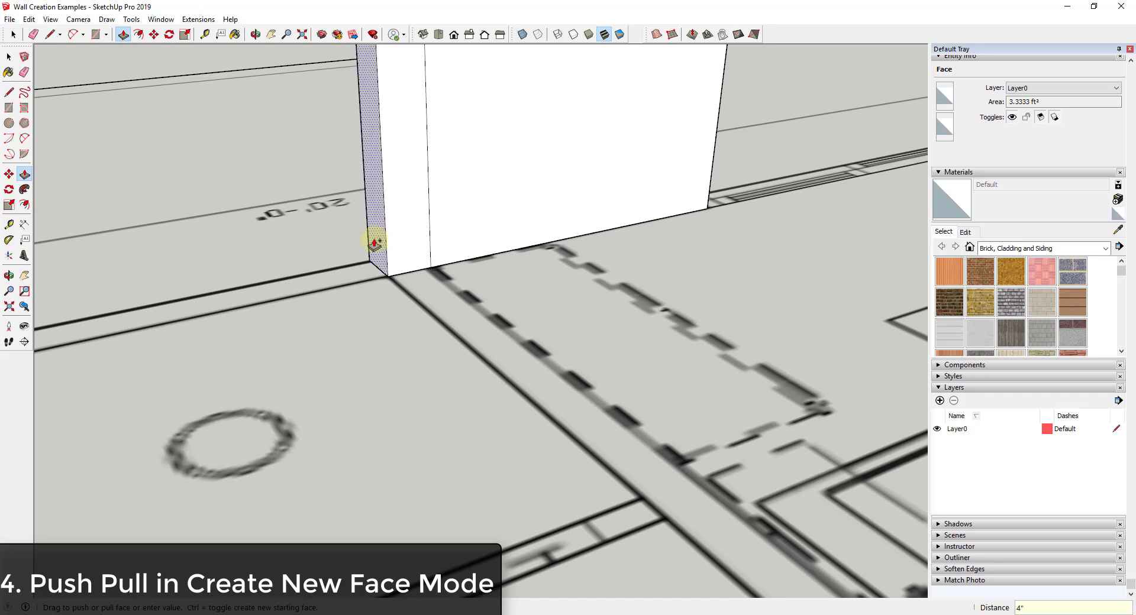
- Push/Pull the wall's end face about 3' 3 5/16" as a new segment along the bathroom to the near edge of the bedroom partition
left_click(374, 245)
scroll(330, 251, "down", 5)
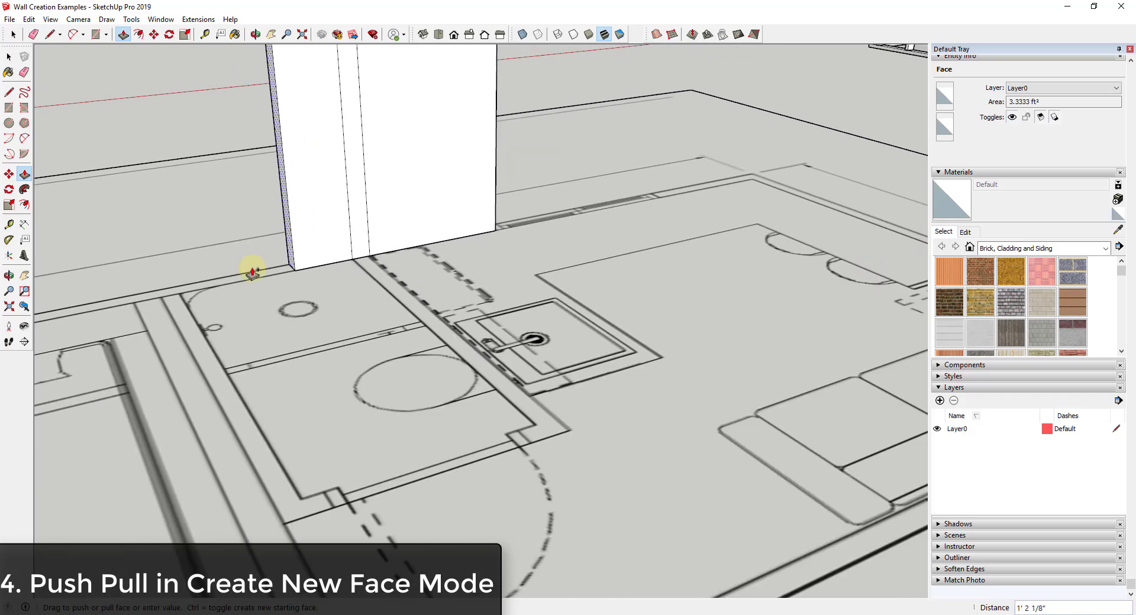
scroll(251, 272, "up", 3)
scroll(196, 302, "up", 2)
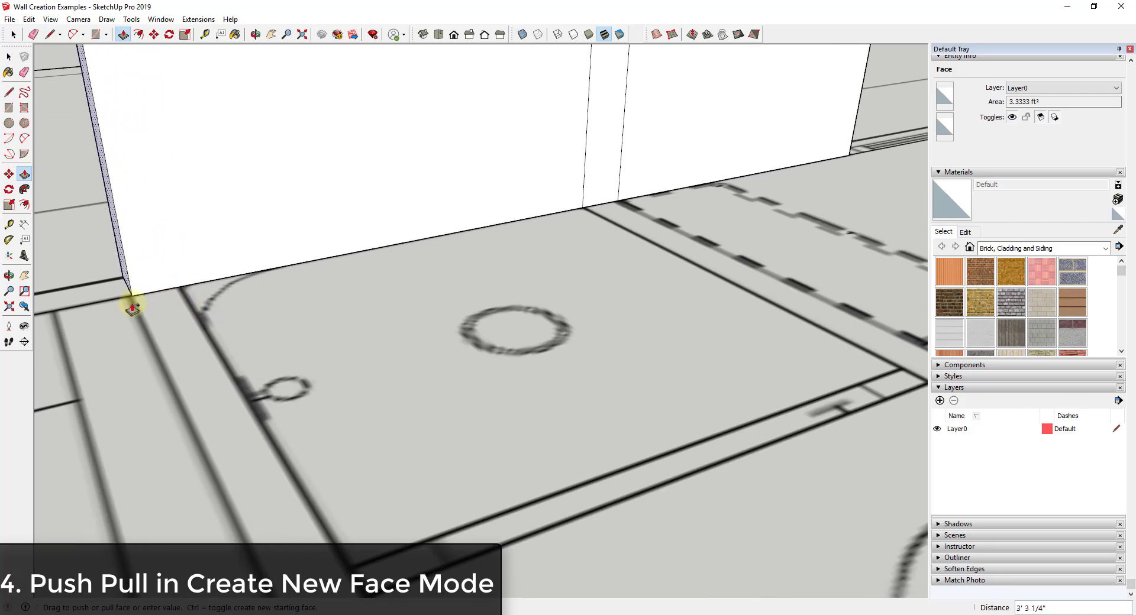
scroll(154, 299, "down", 5)
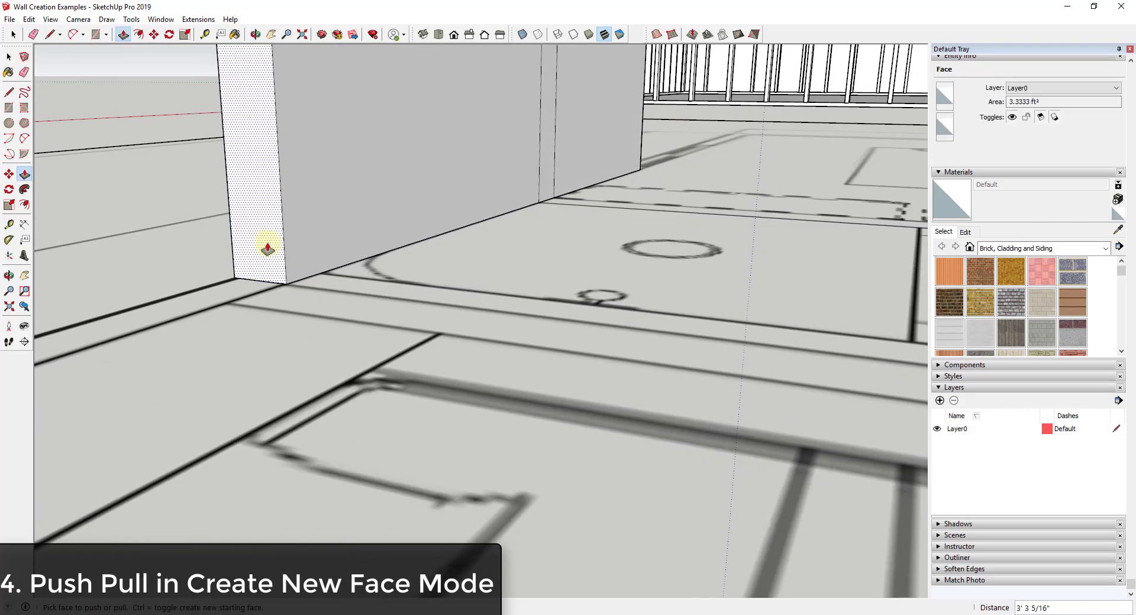
- Add a 4" segment across the bedroom partition's thickness, and extend the wall another 1' 11 3/8" to the window's near edge
type("4")
key("Return")
scroll(229, 328, "down", 3)
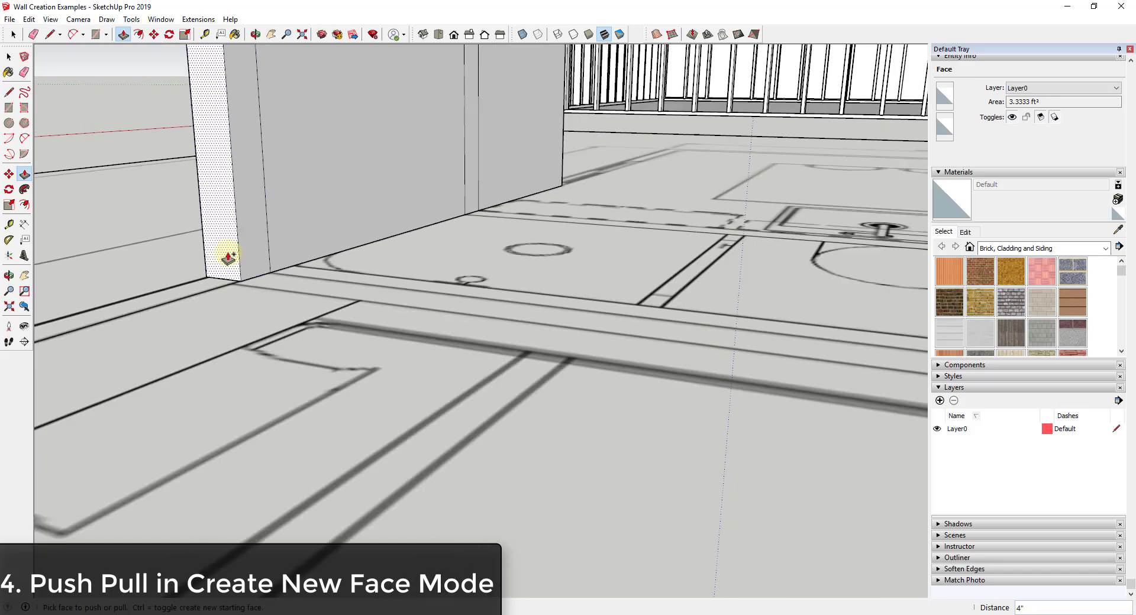
left_click(221, 254)
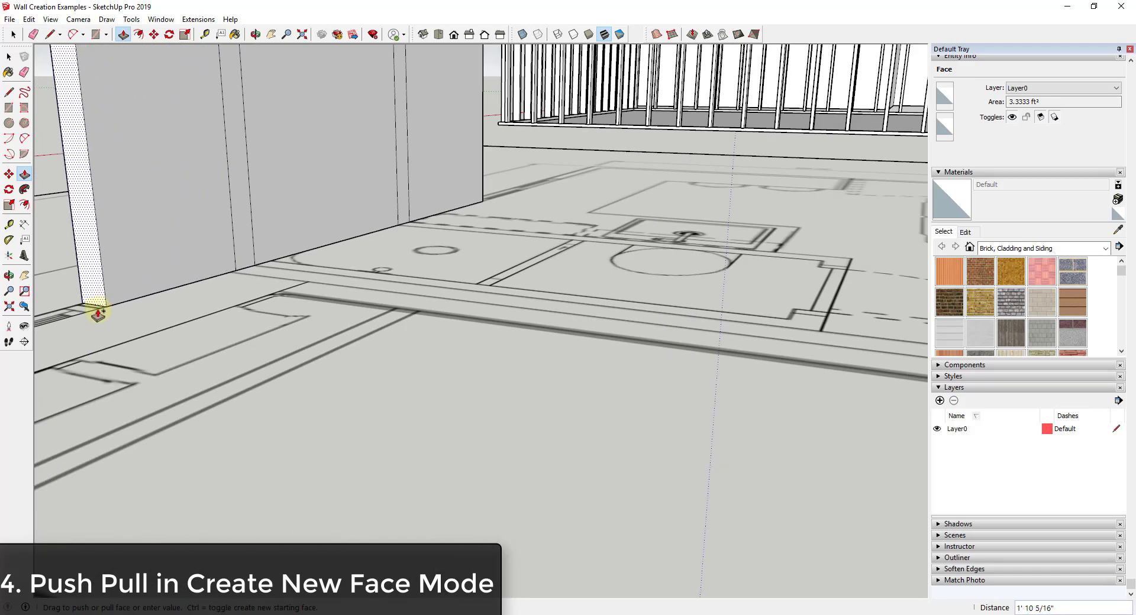
left_click(94, 317)
- Push/Pull the wall's end face along the plan's outer wall as new segments, the last about 2' 6 1/2", to the plan's corner
scroll(379, 281, "down", 4)
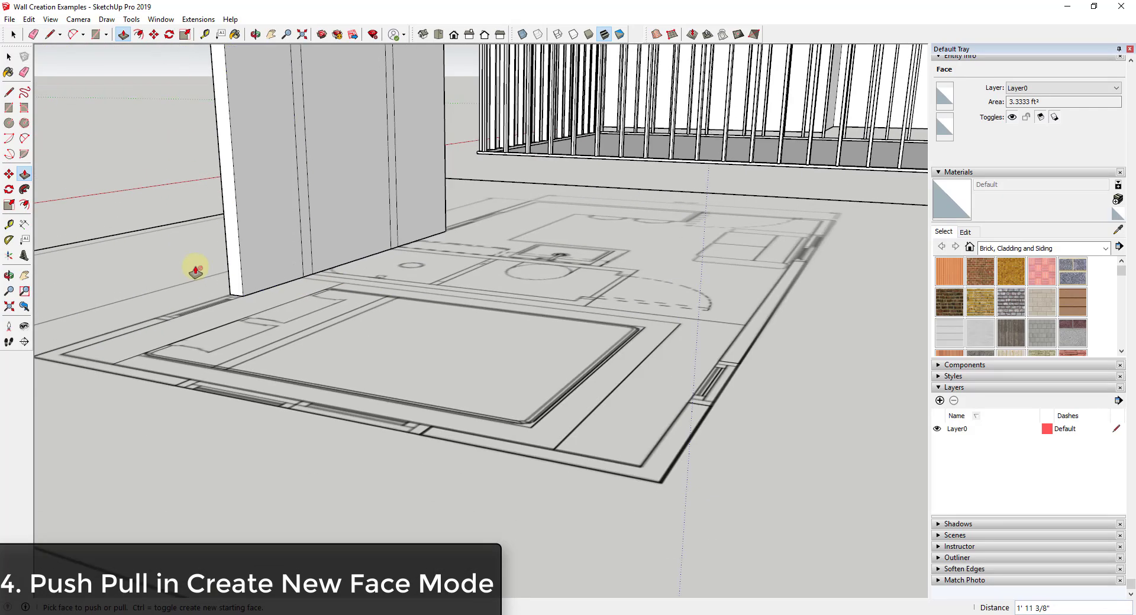
scroll(222, 254, "up", 4)
left_click(232, 252)
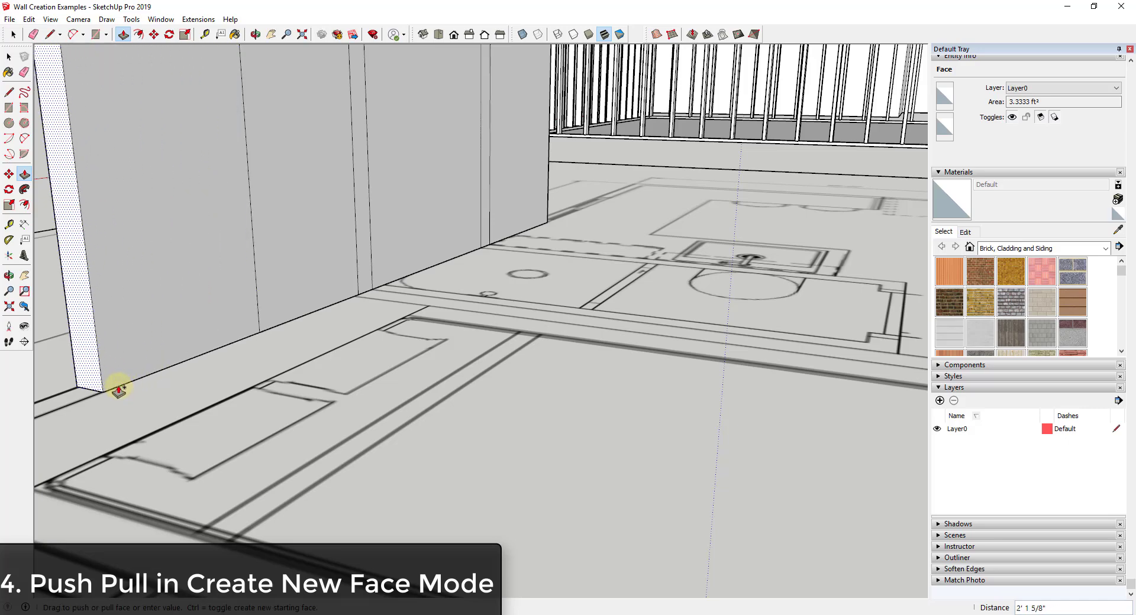
middle_click_drag(127, 386, 388, 185)
left_click(89, 442)
scroll(388, 185, "down", 2)
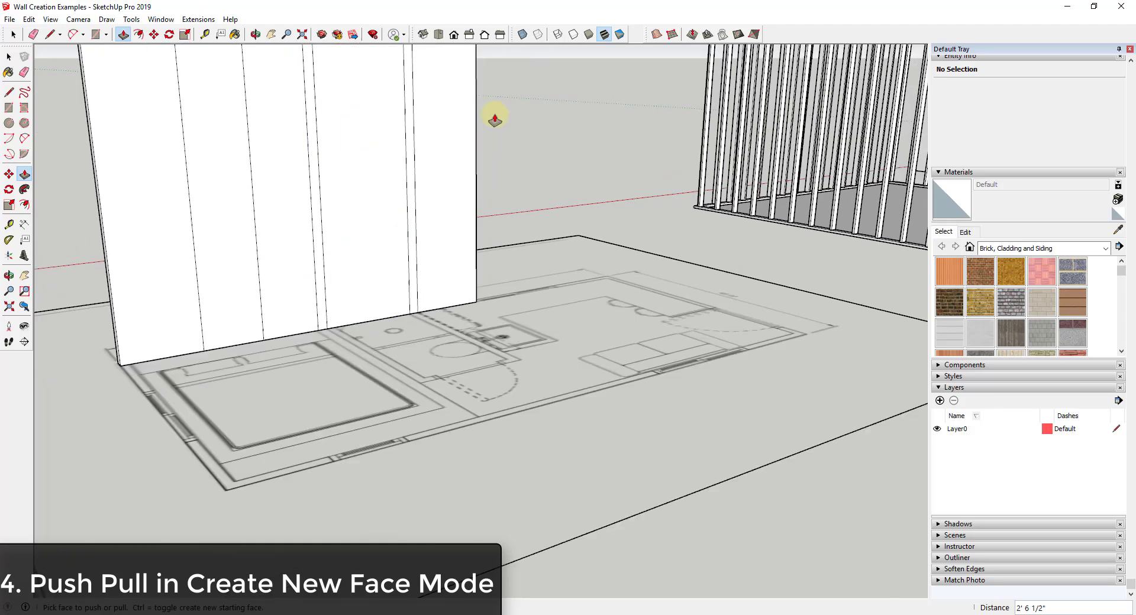
- Push/Pull the 4" strip at the kitchen-side bathroom partition out over the floor plan along the partition line to the door opening
scroll(516, 142, "up", 4)
scroll(555, 210, "down", 5)
left_click(434, 300)
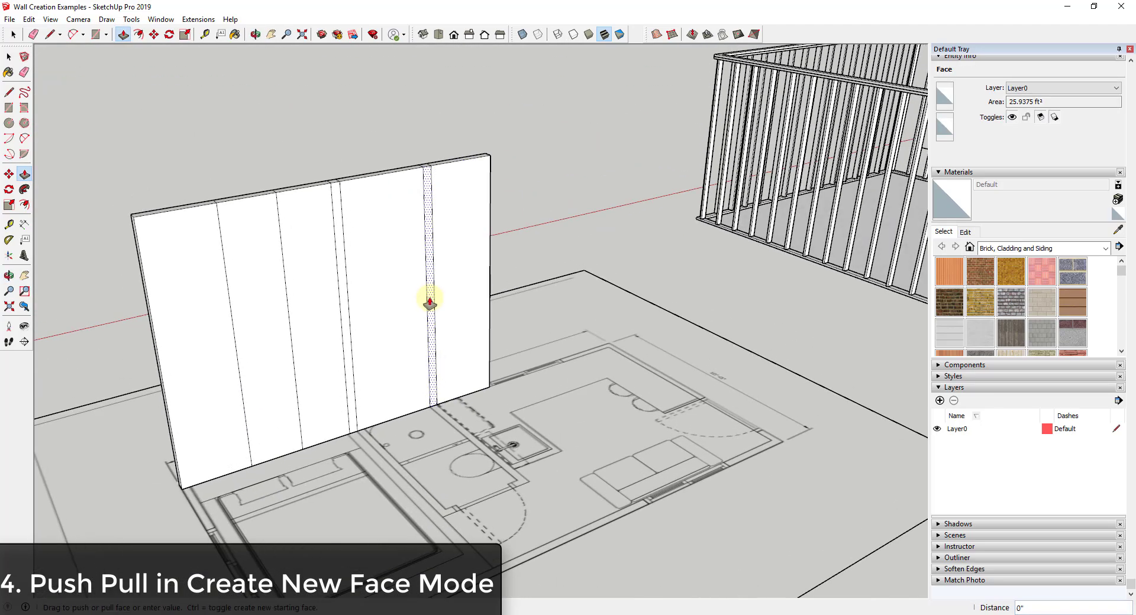
left_click(514, 491)
scroll(503, 467, "up", 4)
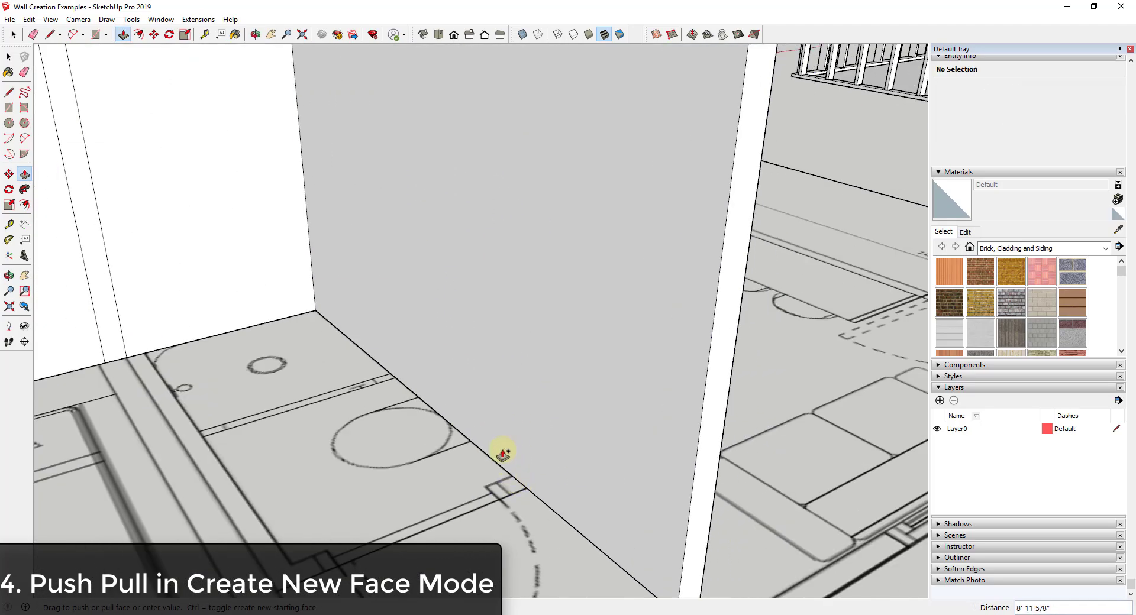
left_click(516, 424)
left_click(533, 436)
- Push/Pull the partition's narrow end face about 2 1/8" in Create New Face mode toward the door opening's edge
scroll(521, 451, "up", 2)
left_click(521, 453)
scroll(486, 484, "down", 1)
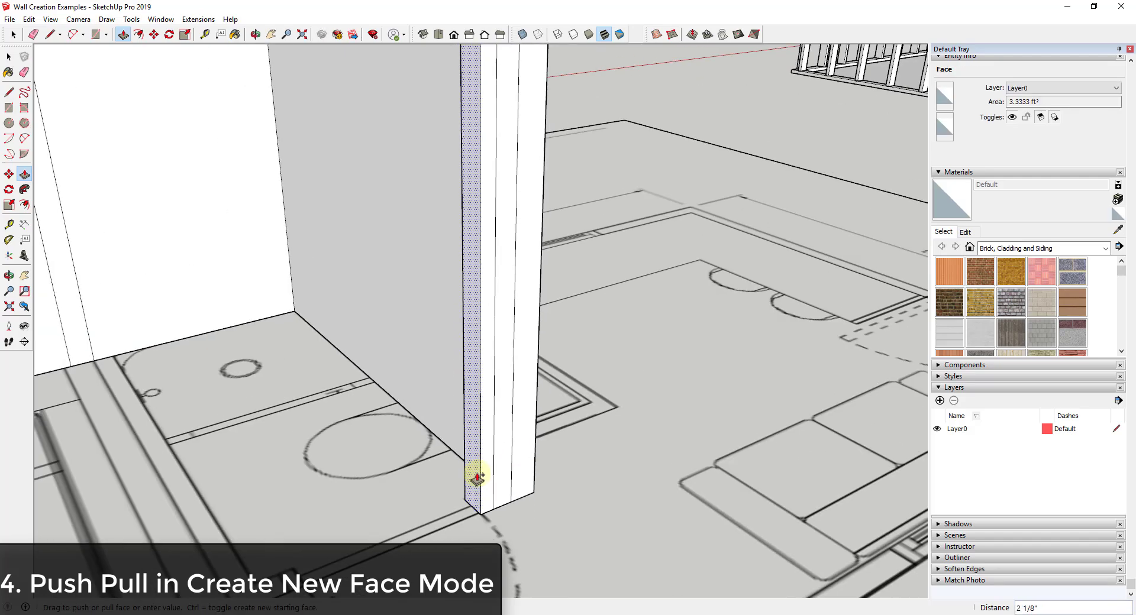
left_click(477, 476)
- Push/Pull the 4" strip between the bedroom and bathroom out across the floor plan to form the second partition
scroll(354, 443, "down", 2)
left_click(155, 355)
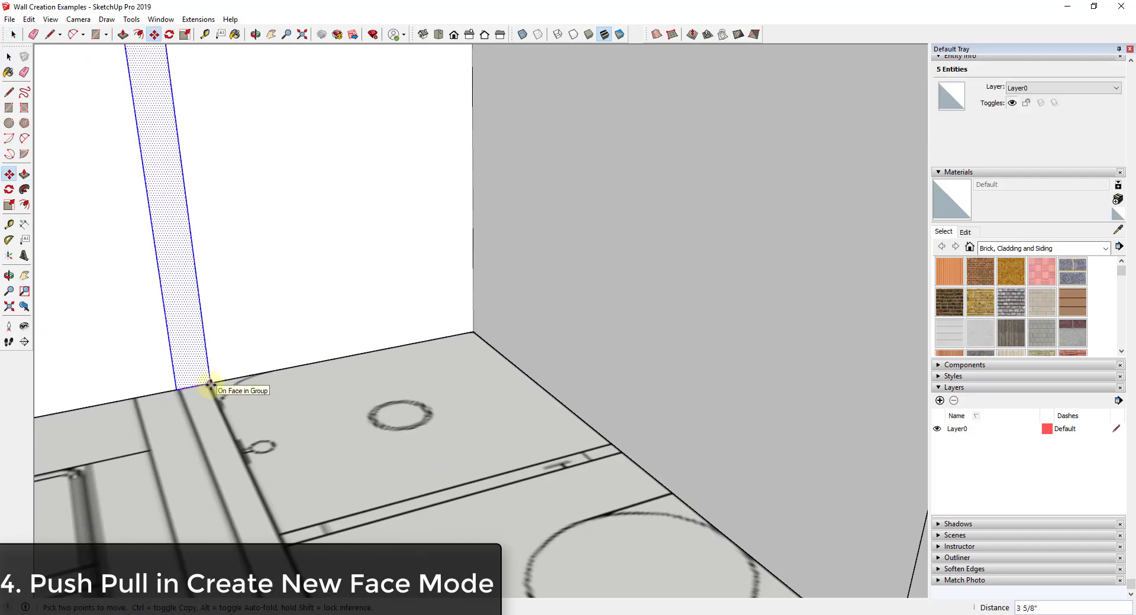
left_click(210, 387)
scroll(204, 372, "down", 4)
key("p")
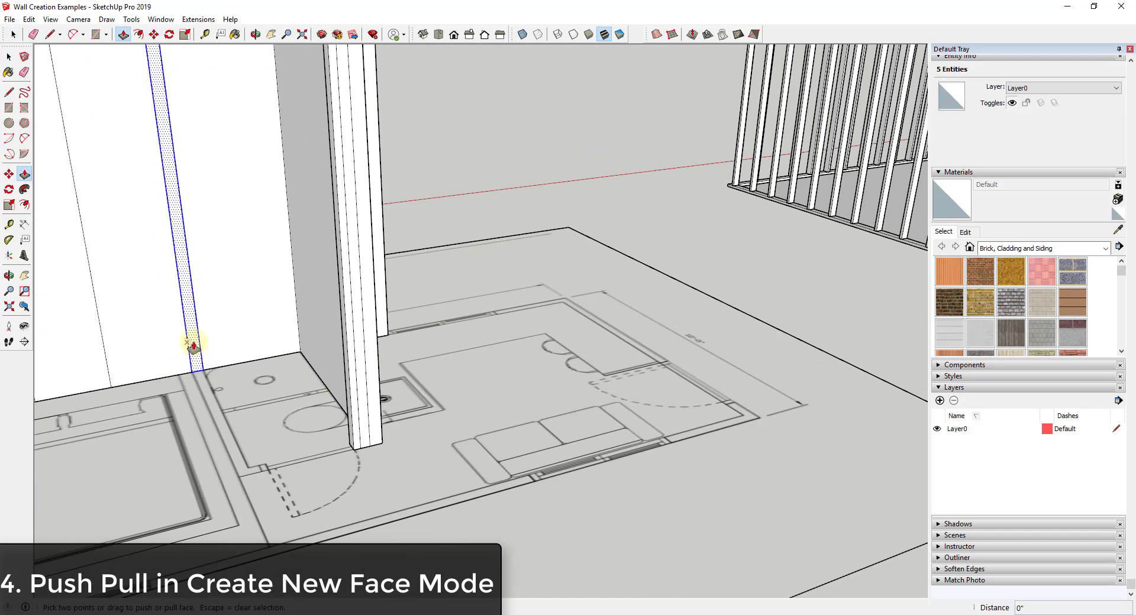
left_click(192, 347)
middle_click_drag(249, 487, 319, 485)
scroll(442, 406, "down", 4)
scroll(443, 260, "up", 3)
left_click(442, 356)
key("space")
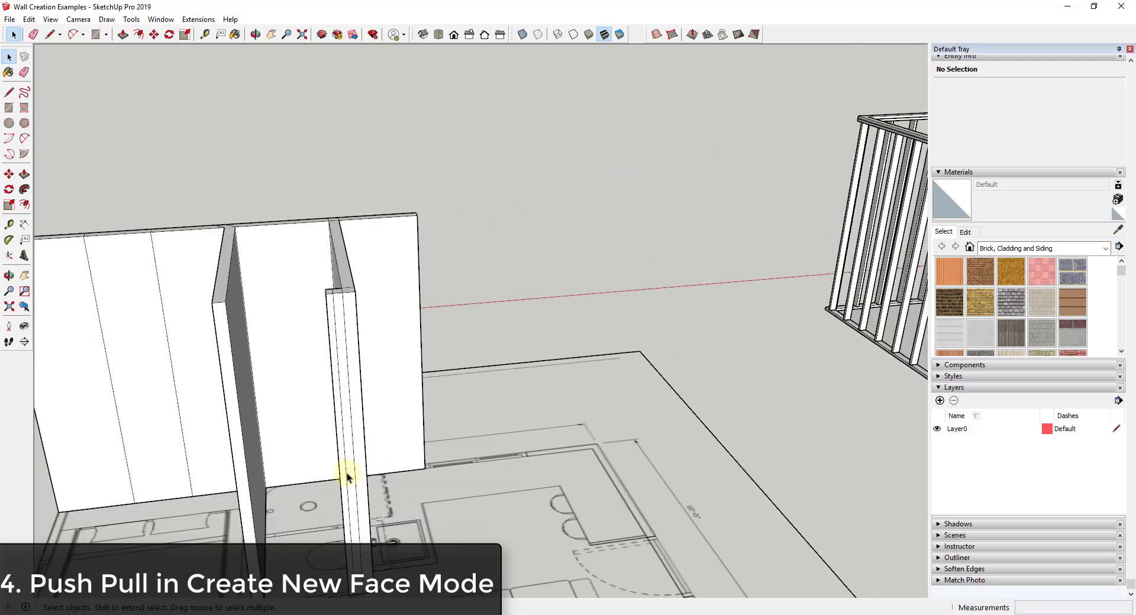
- Display the 1001bit - tools toolbar and place it clear of the empty stepped outline beyond the floor plan
scroll(386, 332, "down", 4)
middle_click_drag(386, 331, 493, 376)
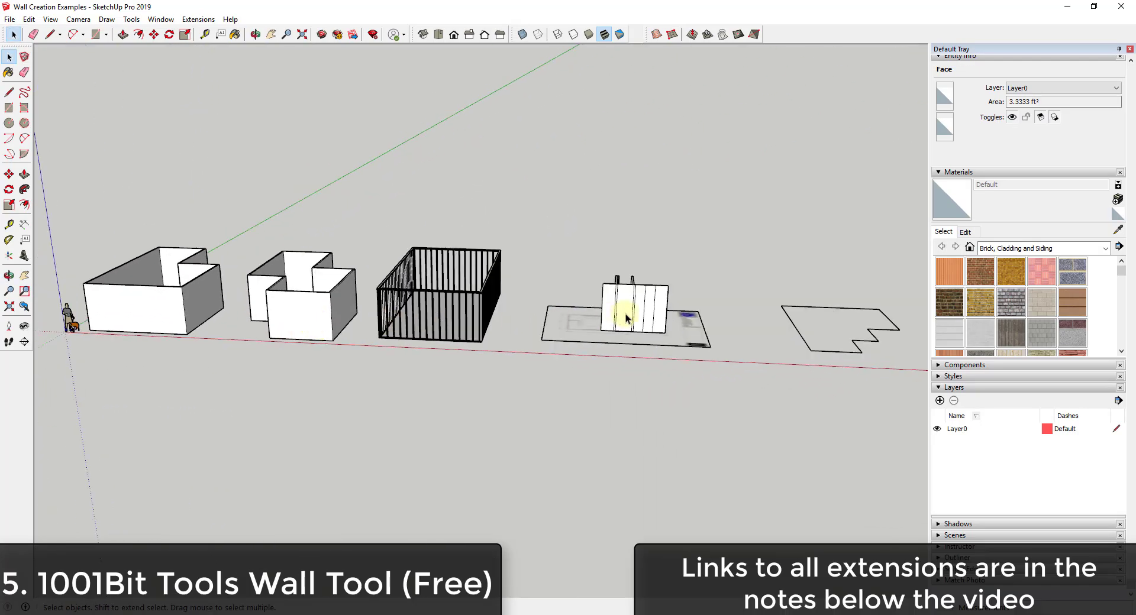
middle_click_drag(801, 303, 520, 299, "shift")
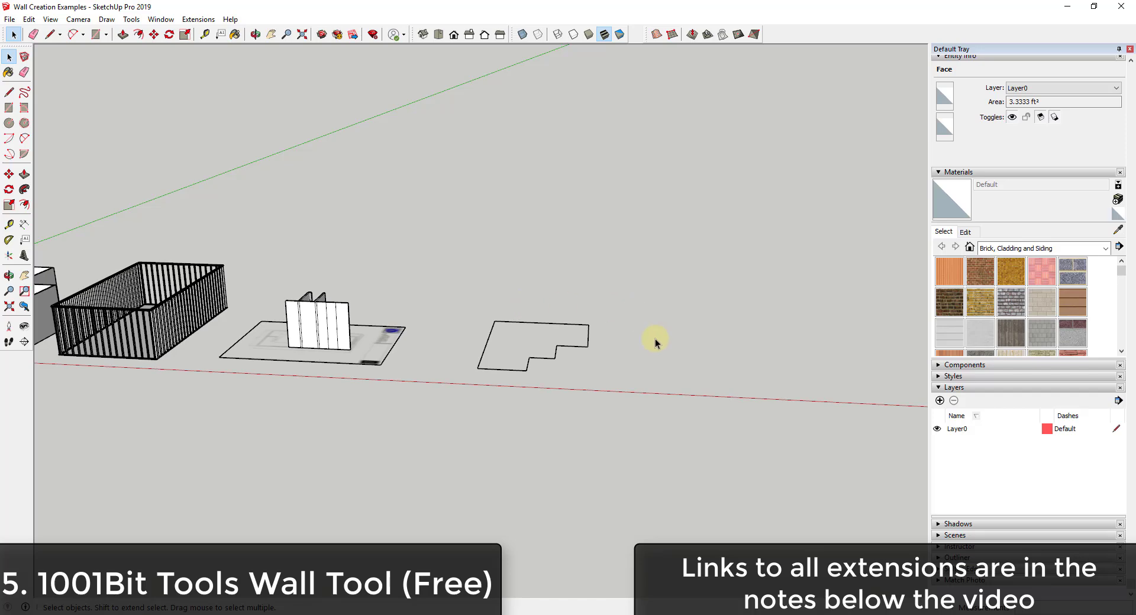
middle_click_drag(655, 342, 525, 359)
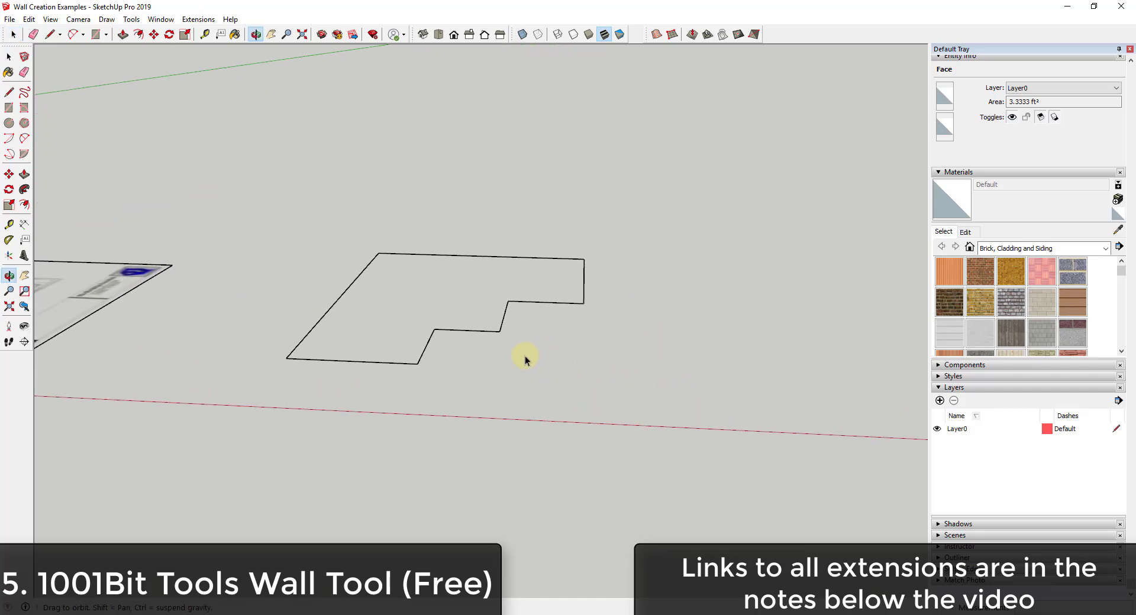
right_click(806, 34)
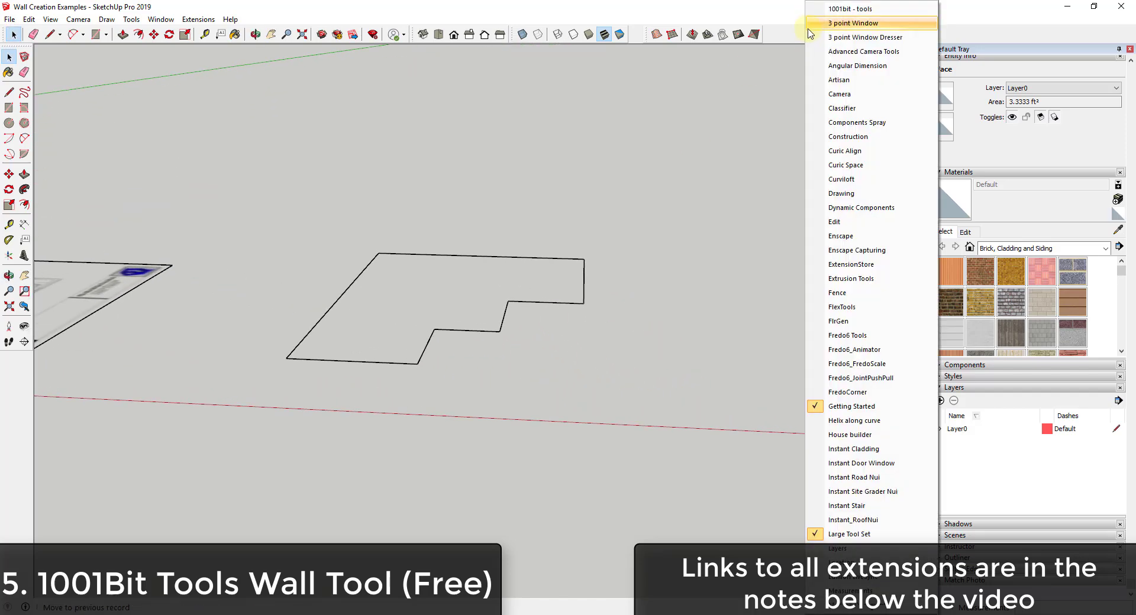
left_click(851, 13)
left_click_drag(390, 71, 127, 70)
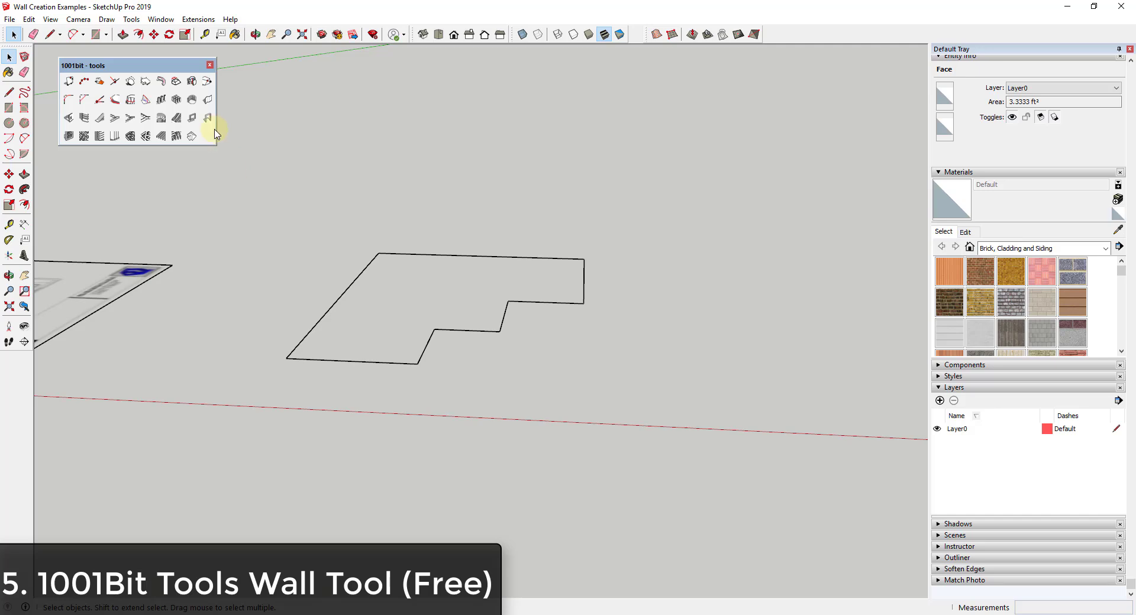
- Open the 1001bit Build Wall dialog and set the wall thickness to 6 and the wall height to 10
left_click(209, 101)
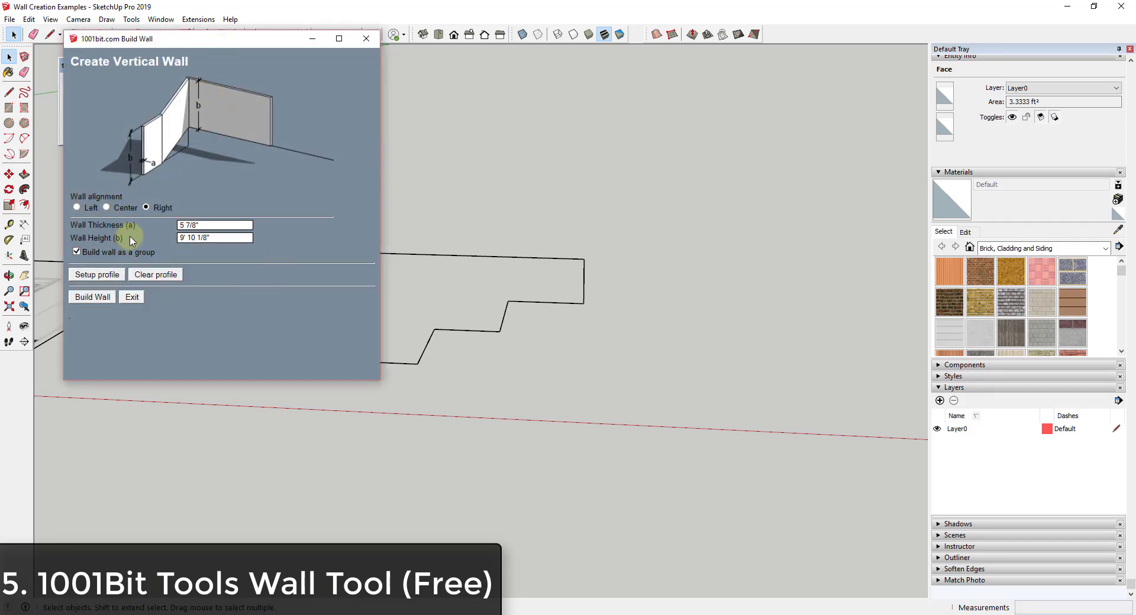
triple_click(214, 226)
triple_click(235, 238)
left_click_drag(204, 39, 755, 68)
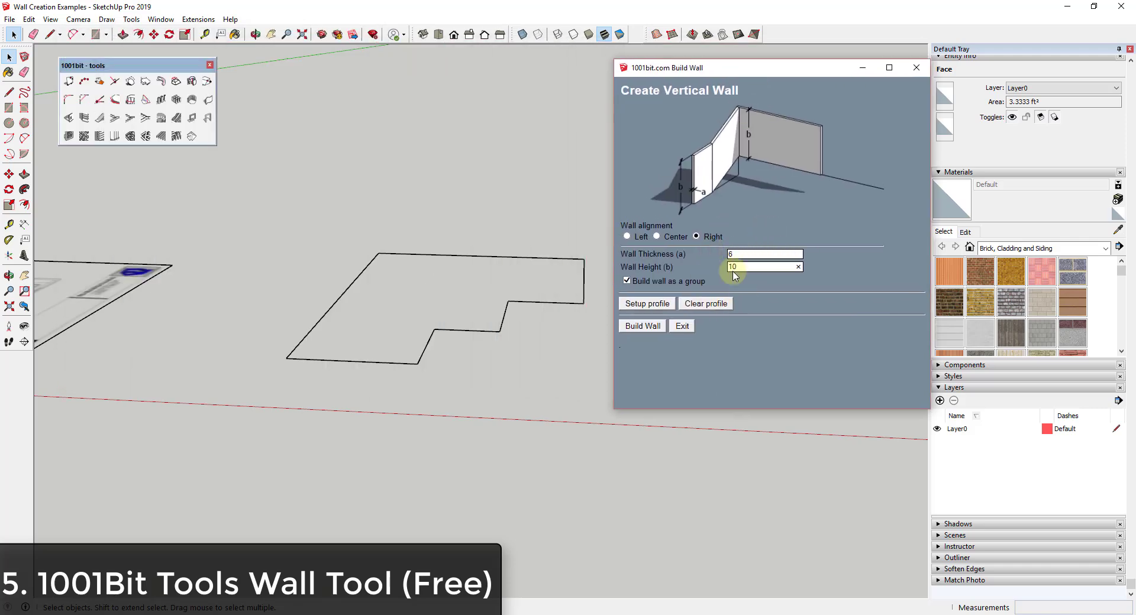
- Try to build a single wall along the long side edge of the stepped outline
left_click(644, 326)
left_click(286, 359)
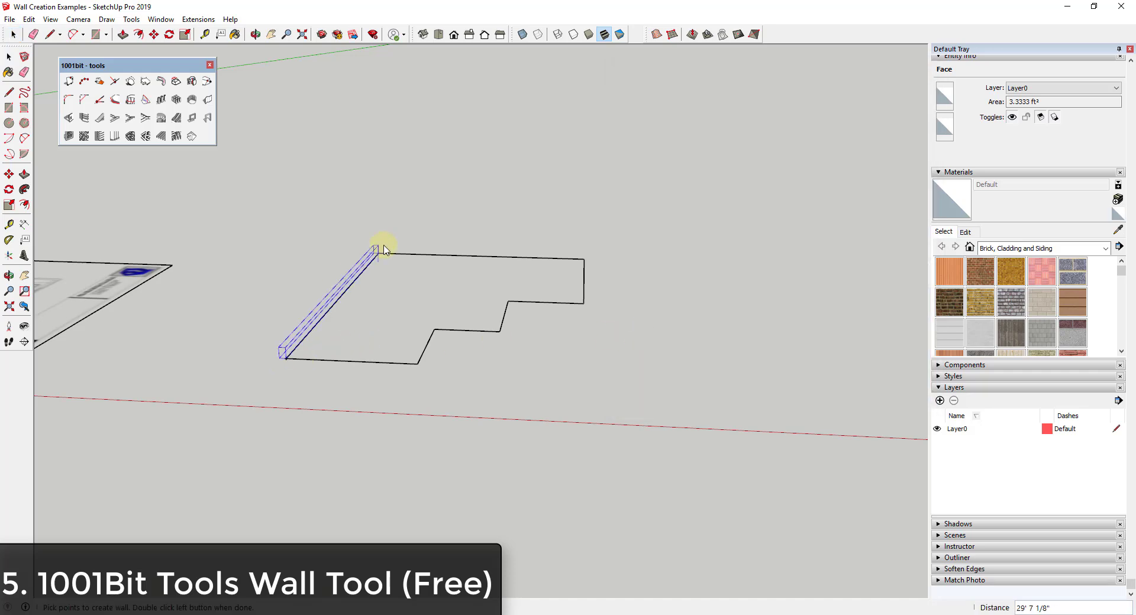
double_click(378, 255)
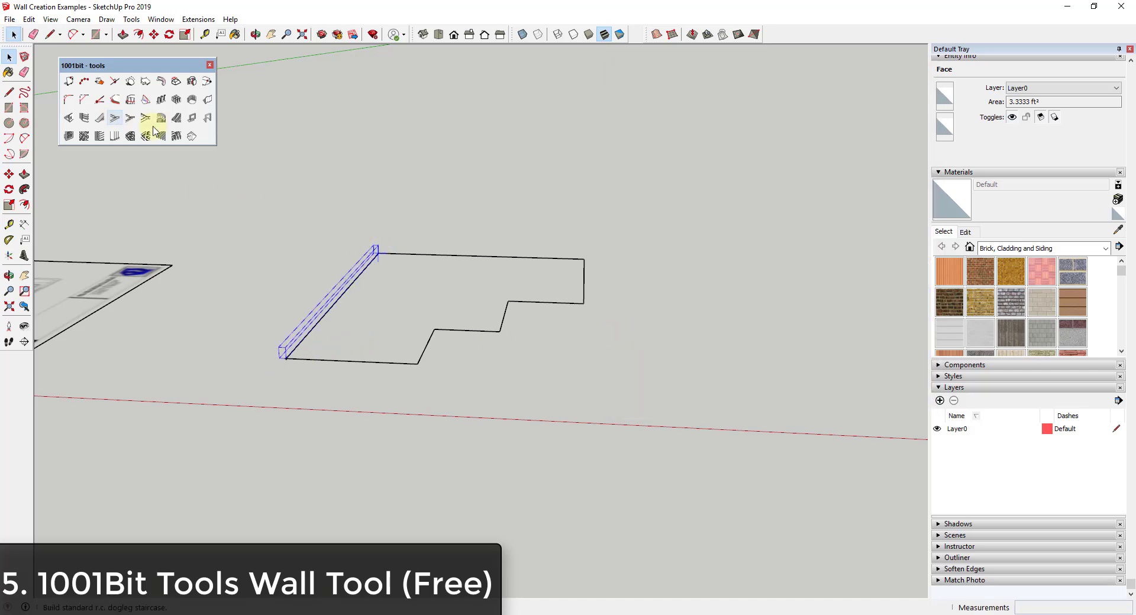
- Build a right-aligned grouped wall, 6" thick and 10' high, through every corner of the stepped outline back to its start
left_click(208, 102)
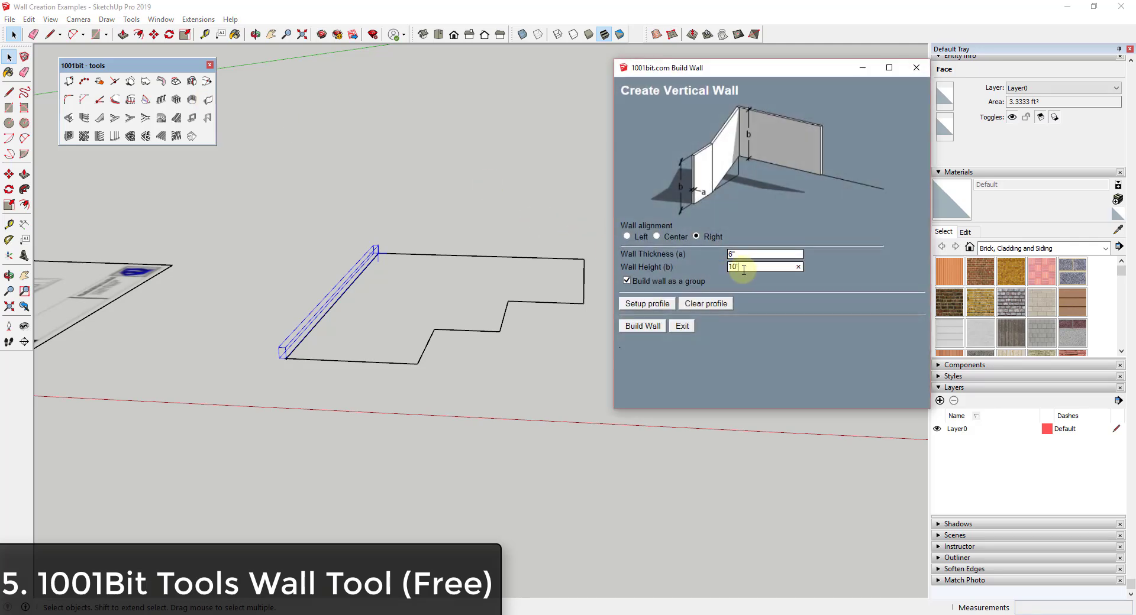
left_click(642, 326)
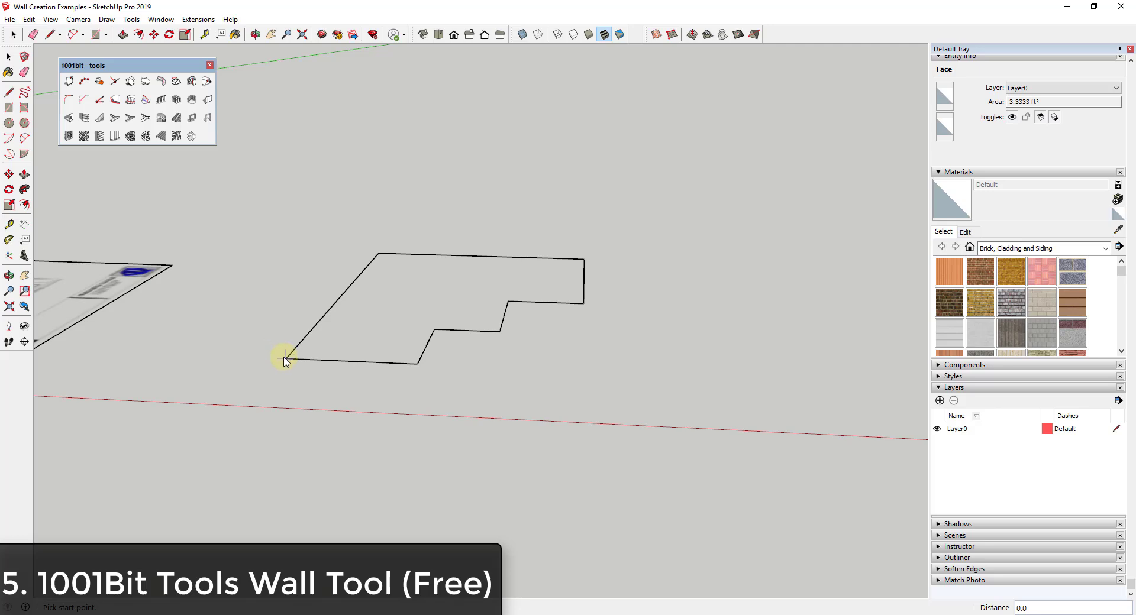
left_click(284, 359)
left_click(378, 254)
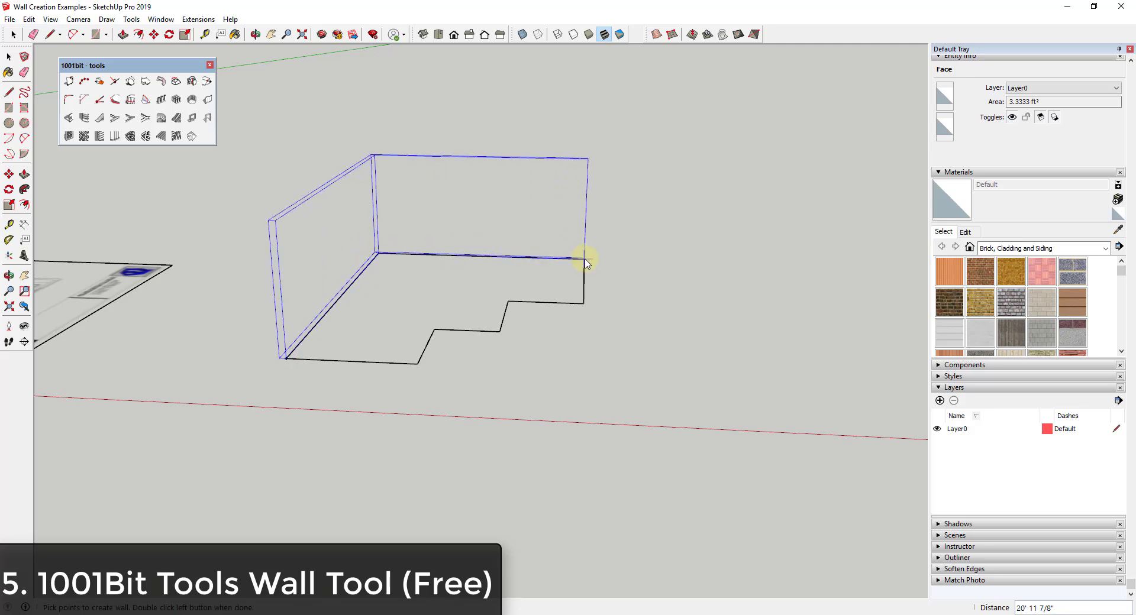
left_click(585, 259)
left_click(584, 304)
left_click(508, 301)
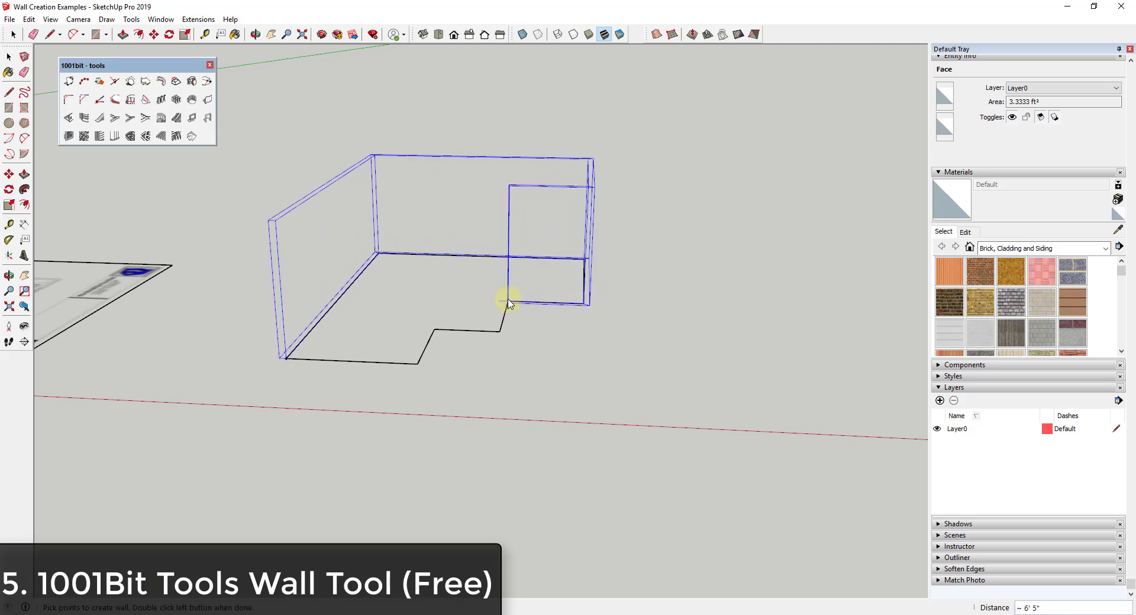
left_click(503, 332)
left_click(435, 329)
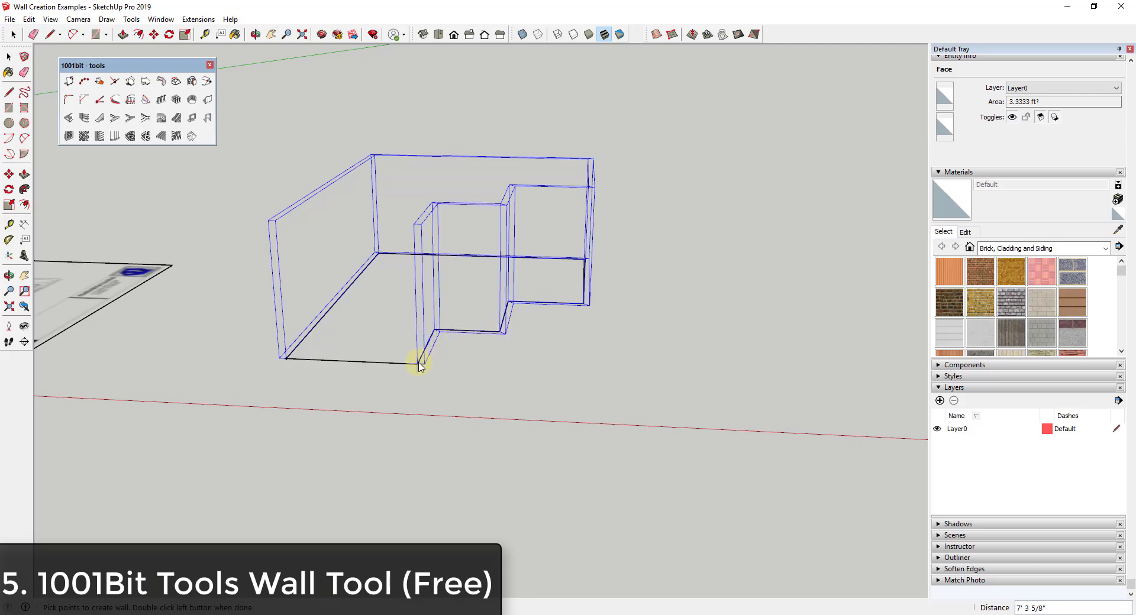
double_click(286, 359)
- Select the 1001bit wall group and examine it from several sides
middle_click_drag(296, 362, 584, 203)
left_click(474, 271)
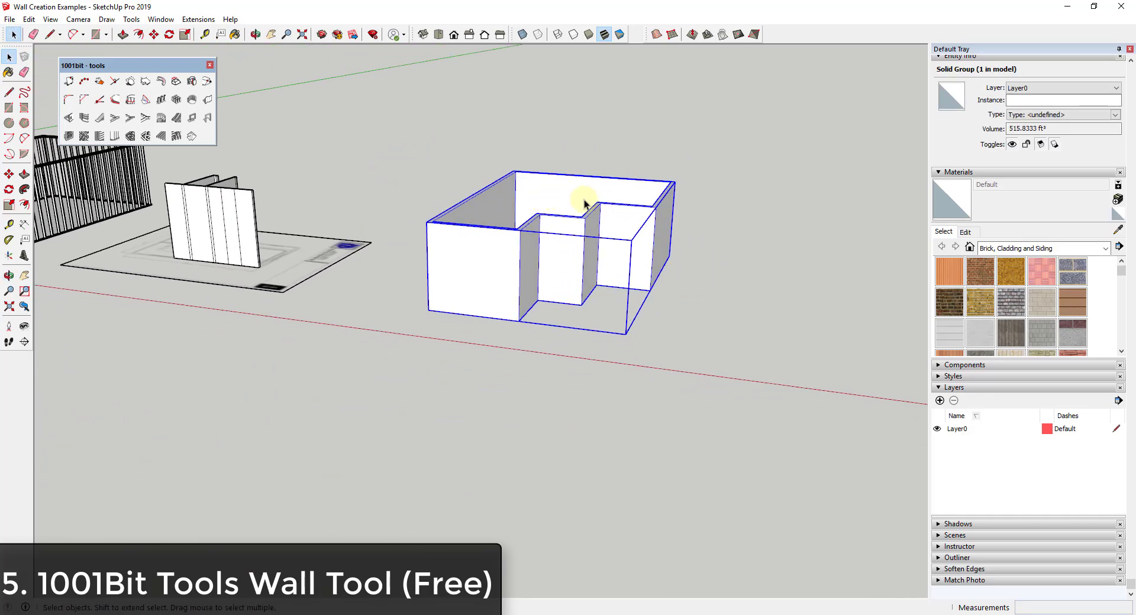
middle_click_drag(651, 215, 468, 204)
scroll(647, 215, "up", 3)
scroll(651, 216, "down", 2)
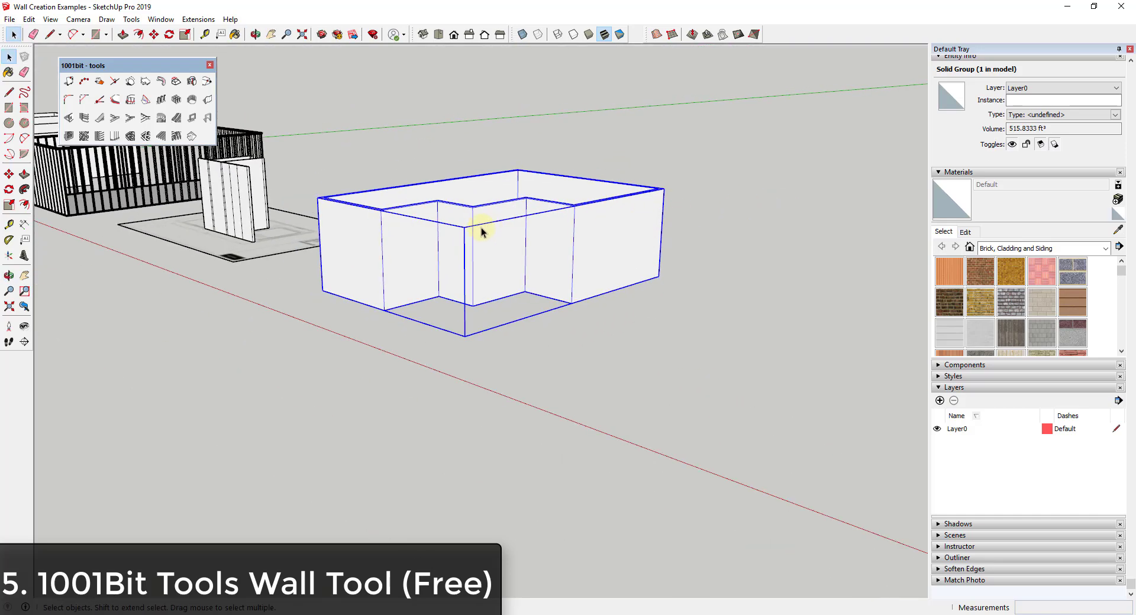
scroll(480, 228, "up", 1)
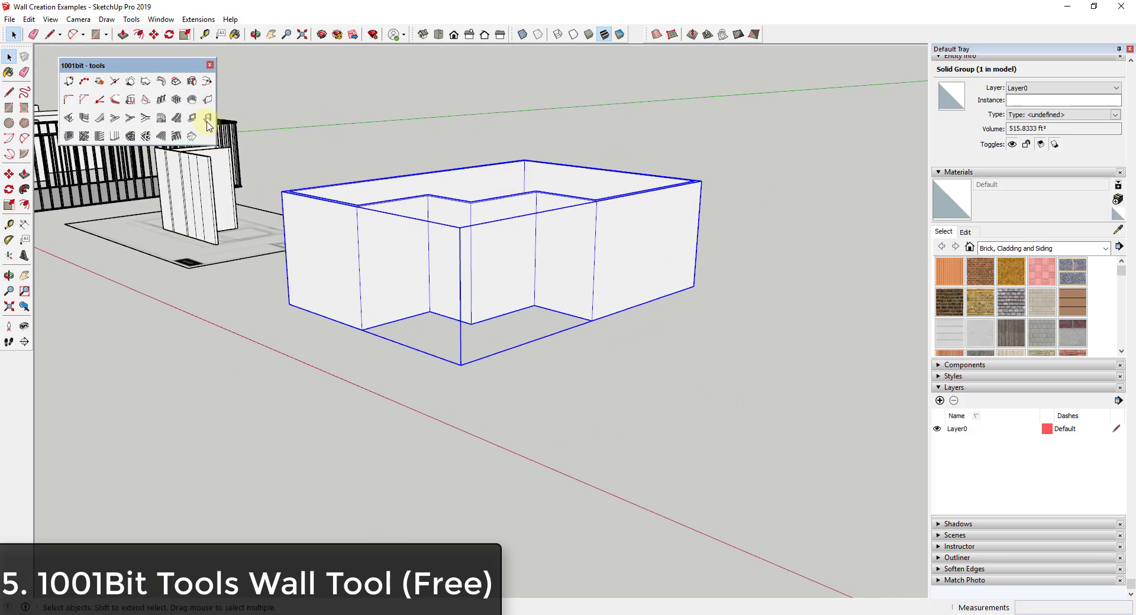
- Cut a 4' wide window opening in the end wall of the 1001bit wall group with the 1001bit Create Opening tool
left_click(69, 118)
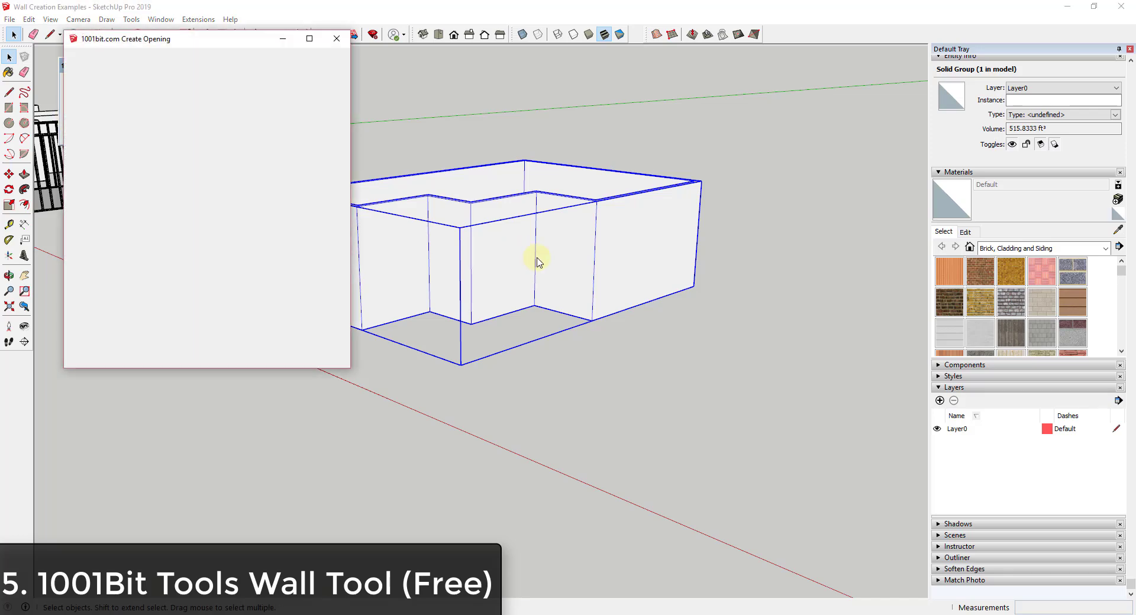
left_click_drag(194, 45, 174, 138)
triple_click(181, 306)
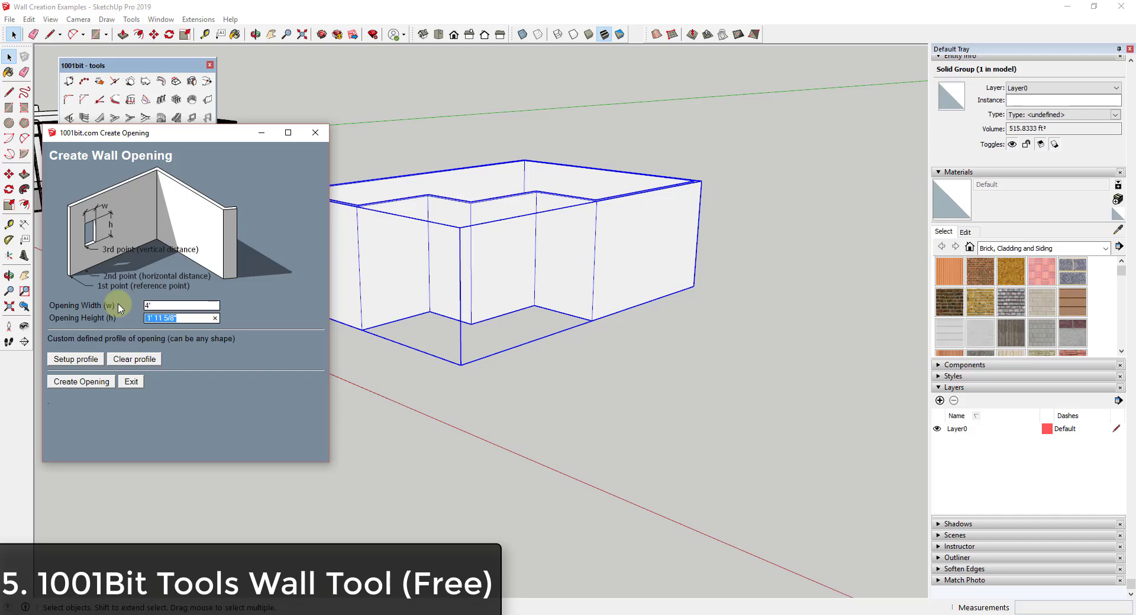
left_click(81, 381)
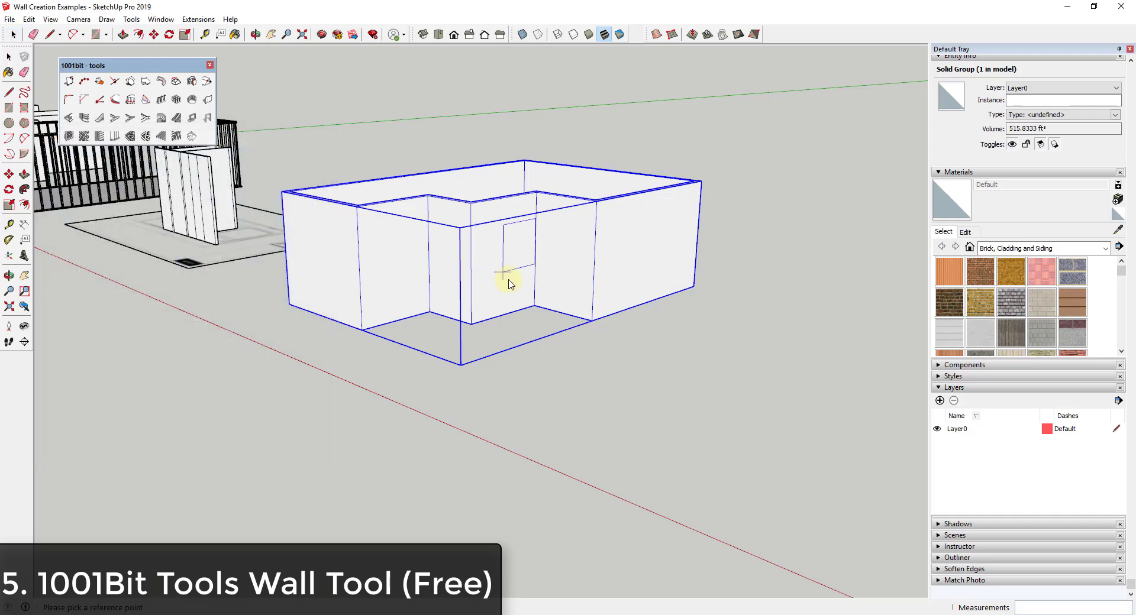
left_click(618, 272)
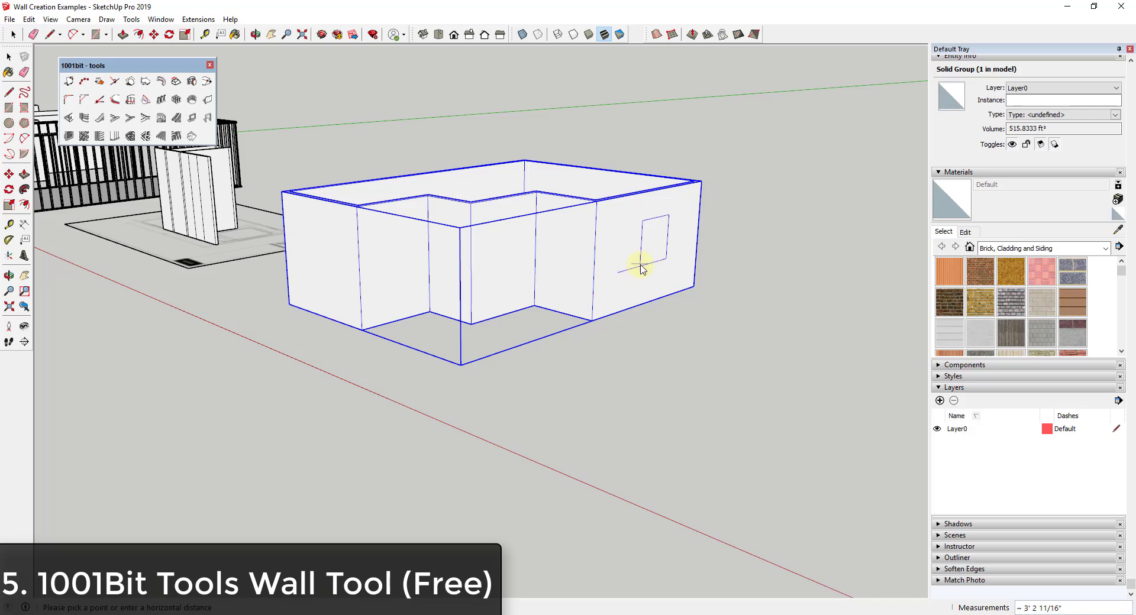
left_click(646, 224)
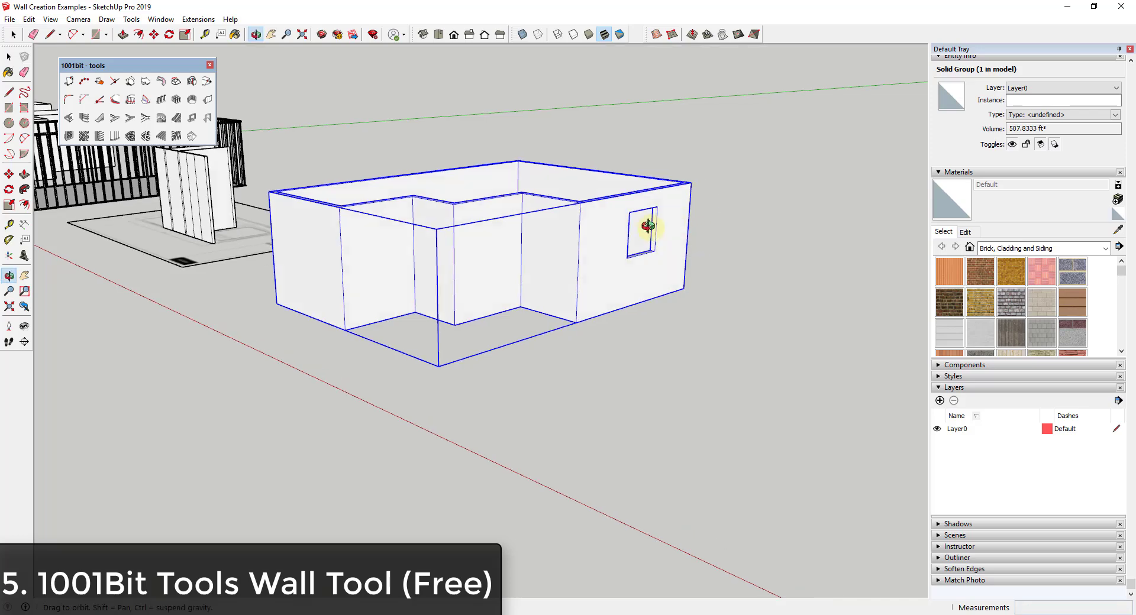
scroll(656, 217, "up", 5)
key("space")
middle_click_drag(362, 240, 565, 204)
scroll(598, 223, "down", 6)
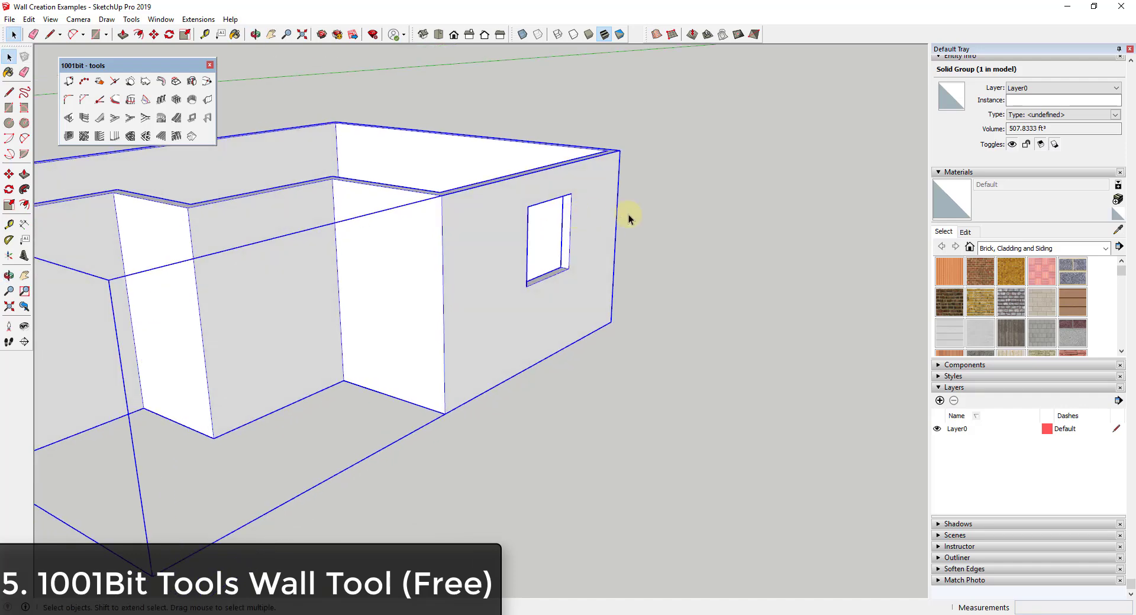
- Open the wall group, select the window opening's edges and inner faces, and try to move them
middle_click_drag(605, 234, 507, 215)
double_click(578, 221)
left_click_drag(507, 214, 307, 205)
key("space")
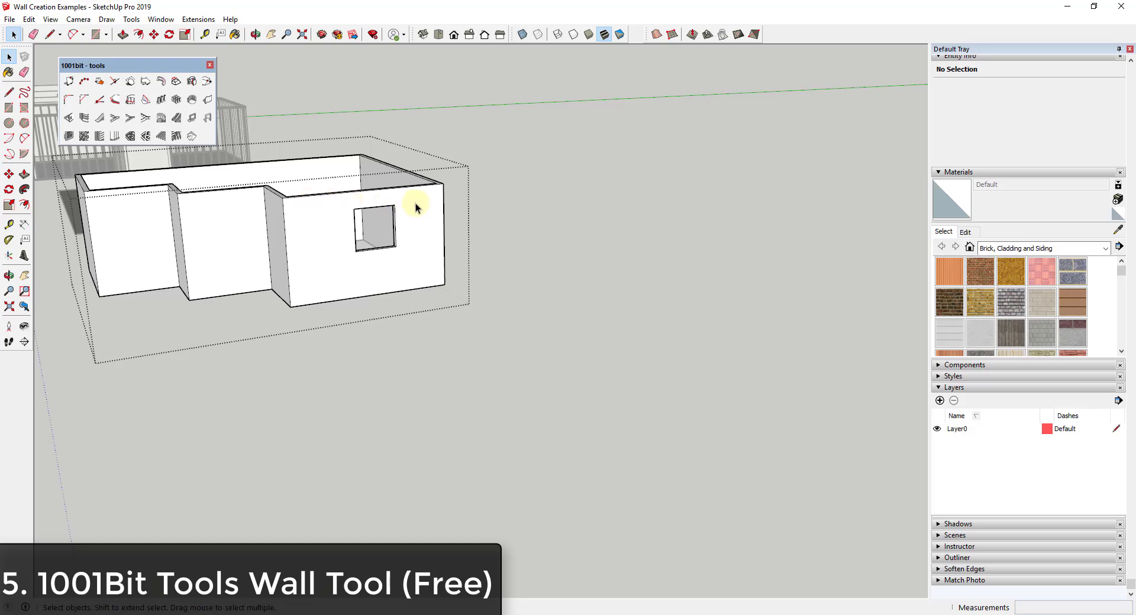
left_click(414, 266)
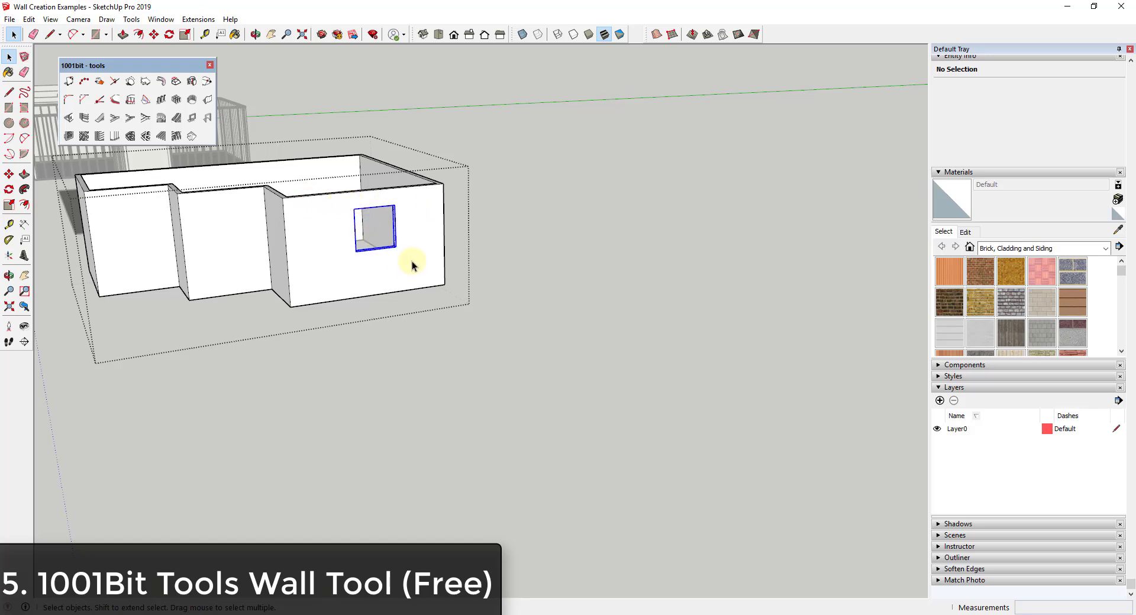
scroll(400, 224, "up", 5)
key("m")
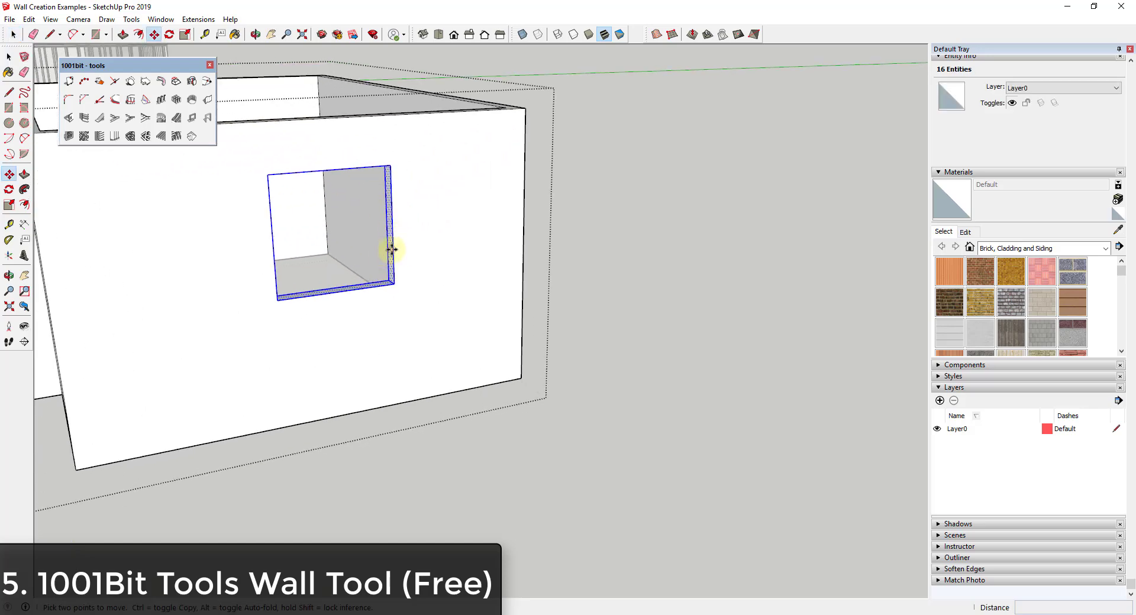
left_click(390, 246)
key("space")
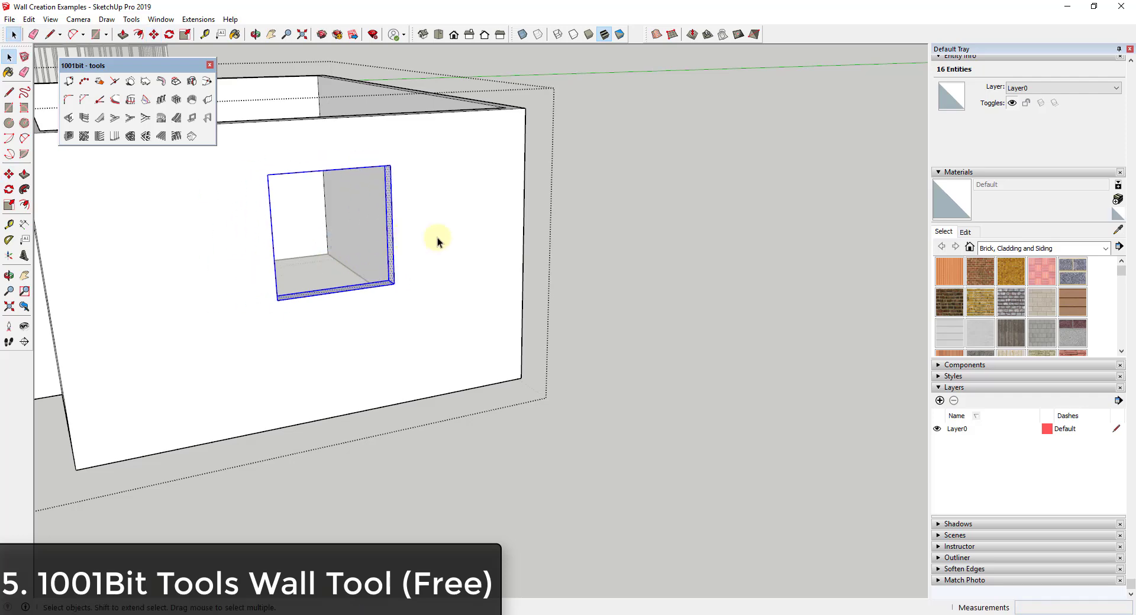
- Examine the walls and the window opening from several sides and leave the wall group
scroll(560, 227, "down", 6)
middle_click_drag(435, 222, 701, 228)
scroll(645, 224, "down", 2)
scroll(615, 238, "up", 5)
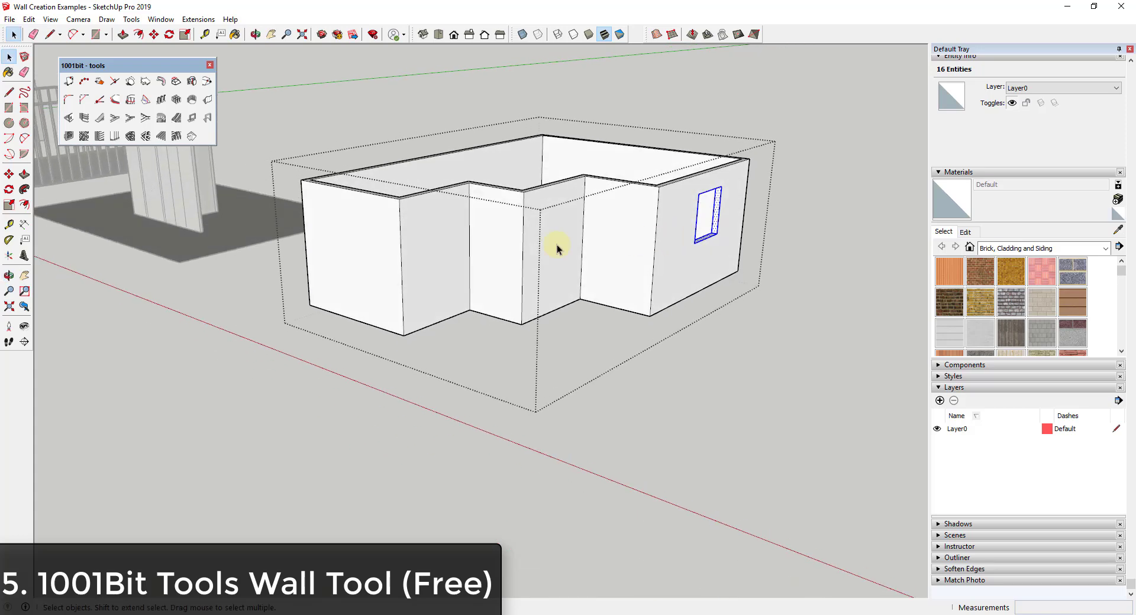
scroll(444, 241, "down", 3)
scroll(655, 230, "up", 2)
middle_click_drag(492, 216, 562, 217)
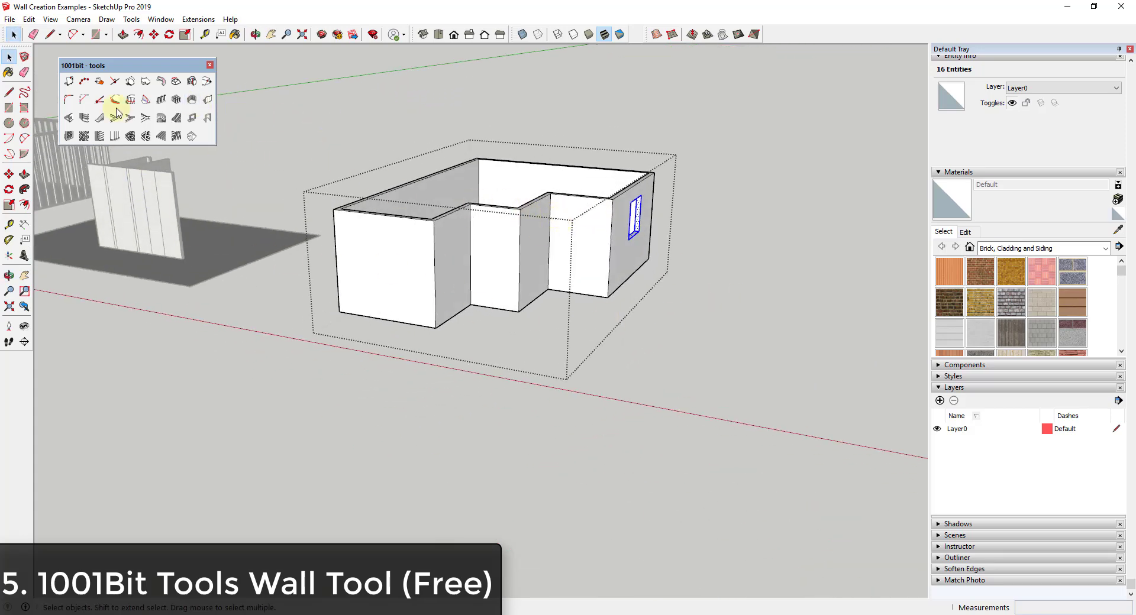
scroll(625, 282, "down", 2)
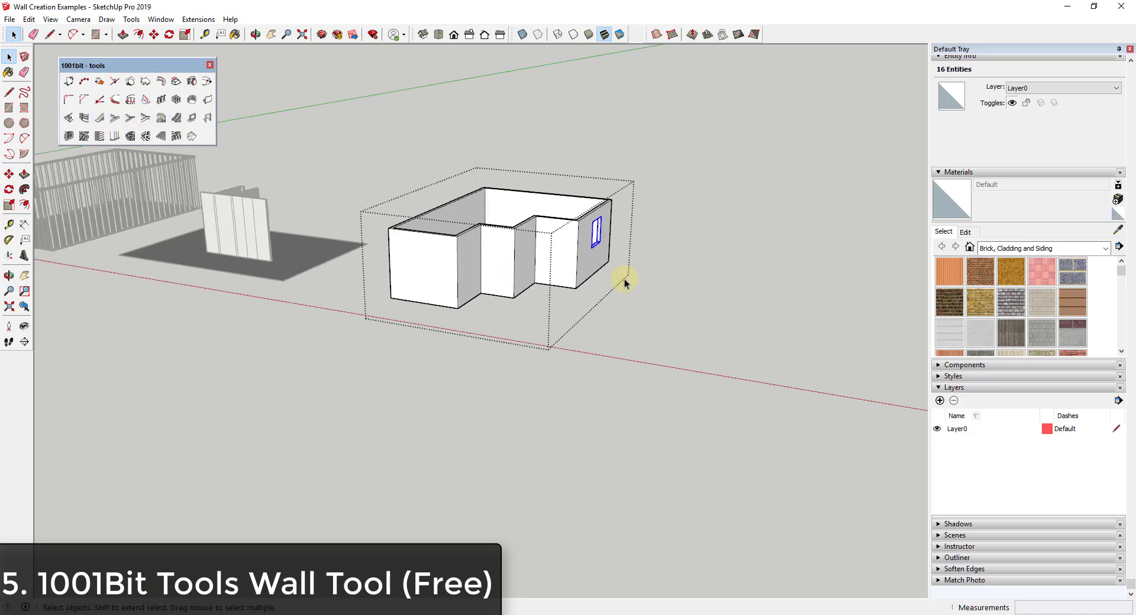
left_click(664, 298)
- Close the 1001bit tools and show the Profile Builder 3 tools in the upper part of the view
scroll(757, 301, "up", 5)
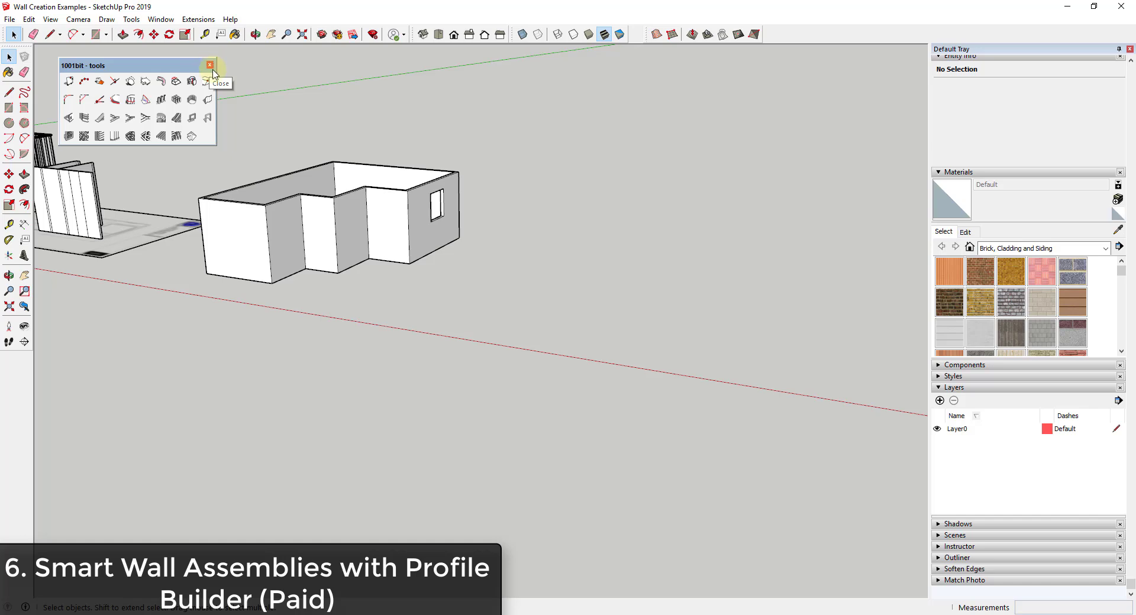
left_click(210, 65)
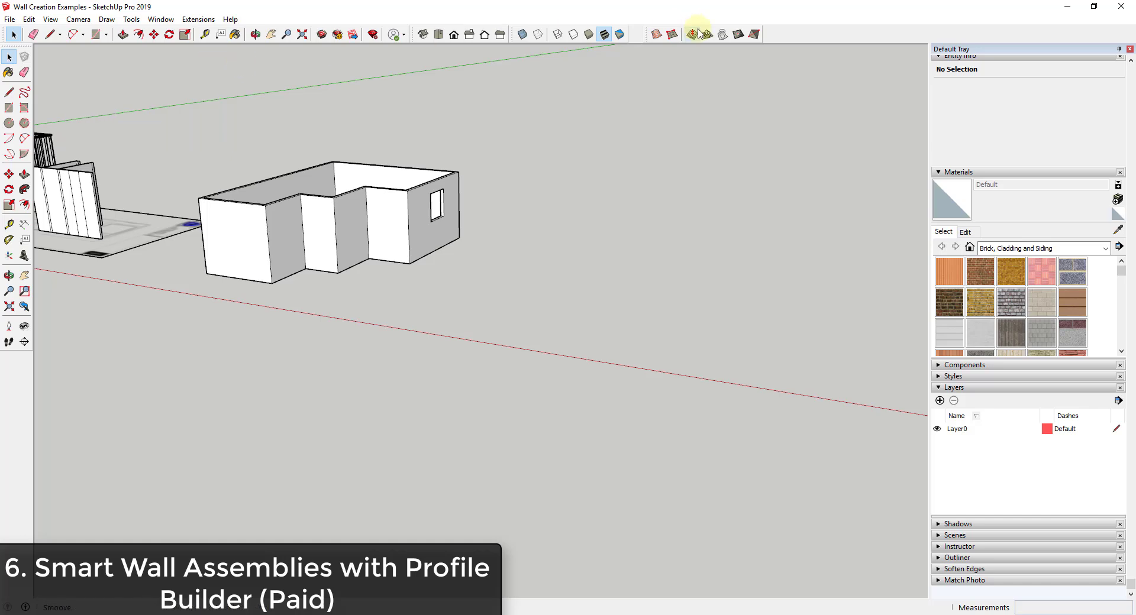
right_click(828, 40)
scroll(870, 284, "down", 8)
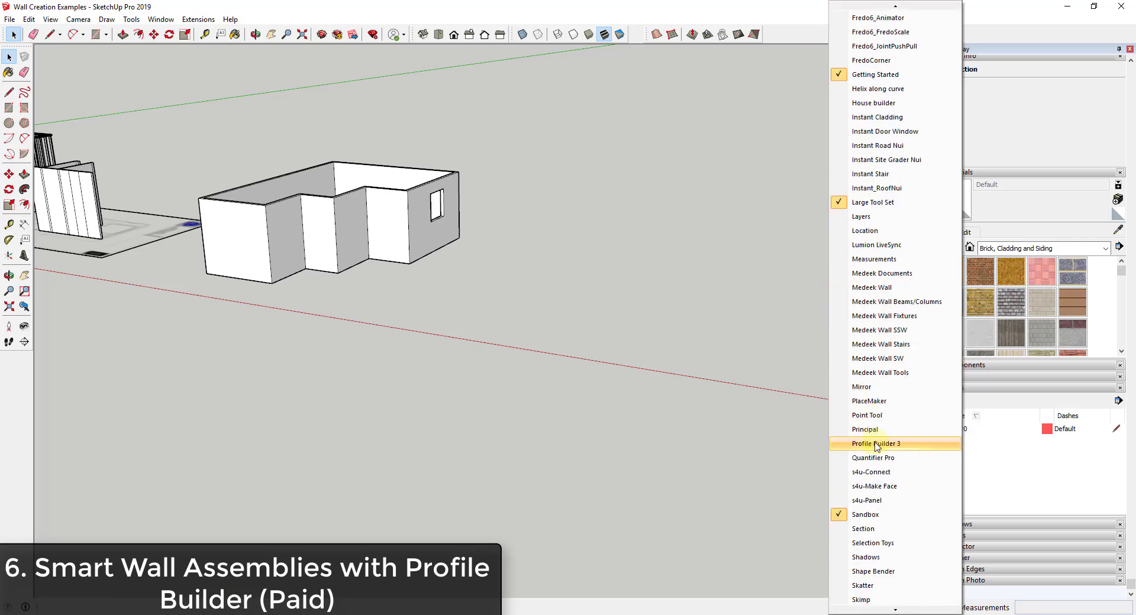
left_click(874, 443)
left_click_drag(213, 80, 151, 78)
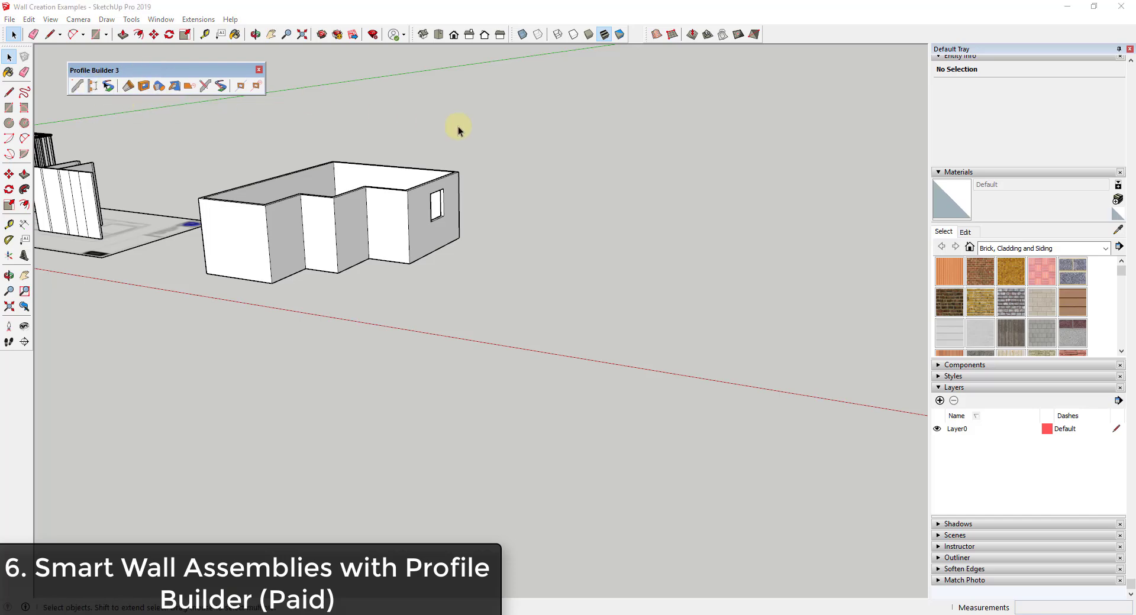
- Load the Wall Construction assembly with 2x4 stud framing and drywall from the assembly library into Profile Builder's Assembly Dialog
left_click_drag(1135, 151, 169, 119)
left_click(218, 131)
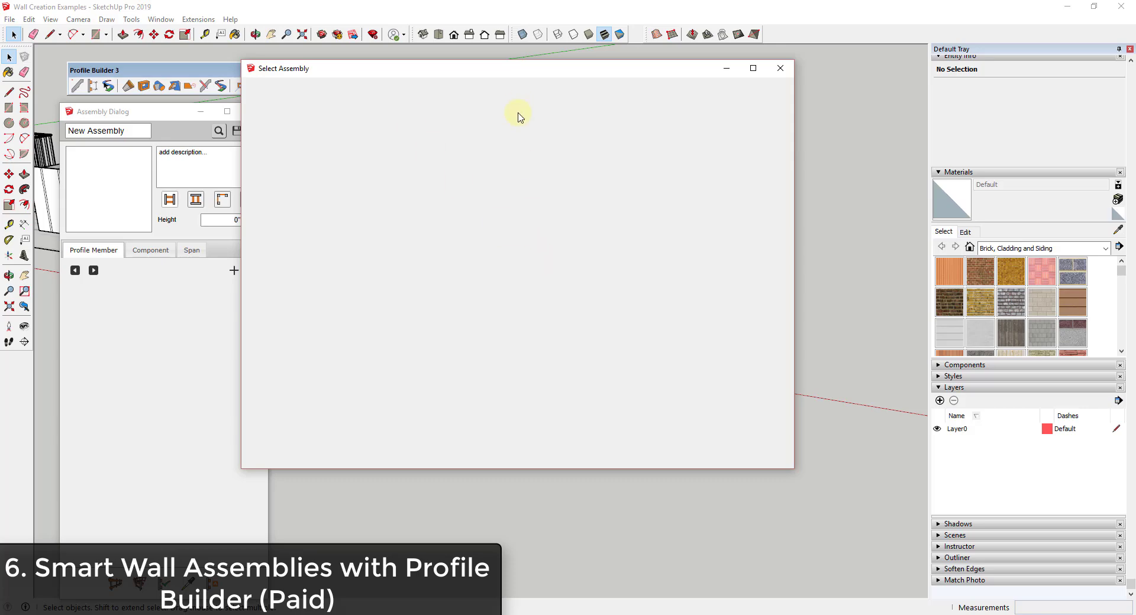
scroll(329, 443, "down", 1)
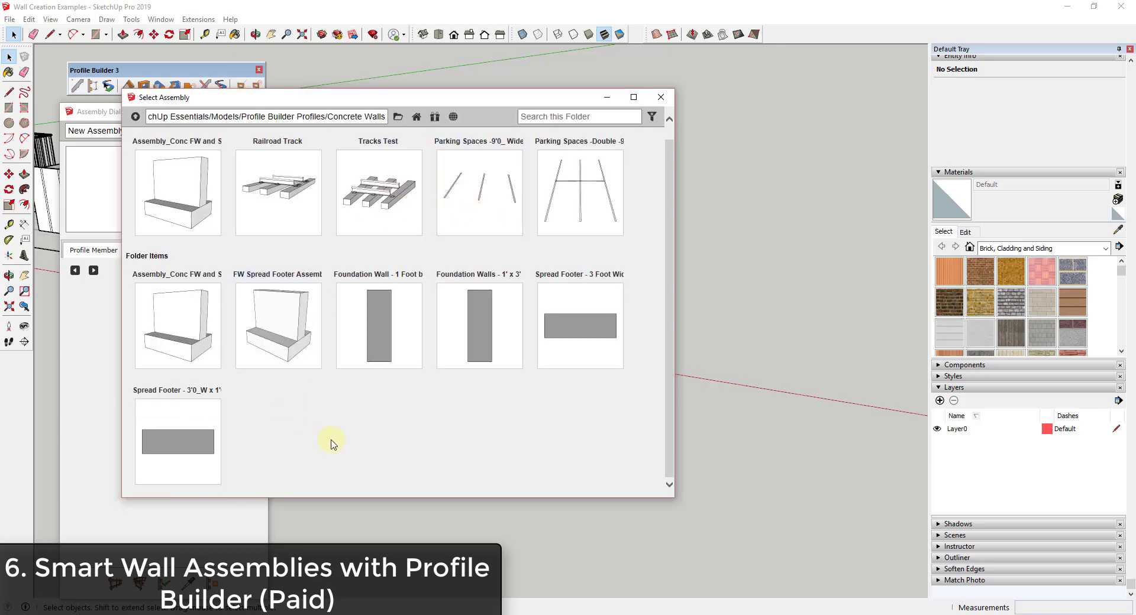
scroll(331, 444, "up", 1)
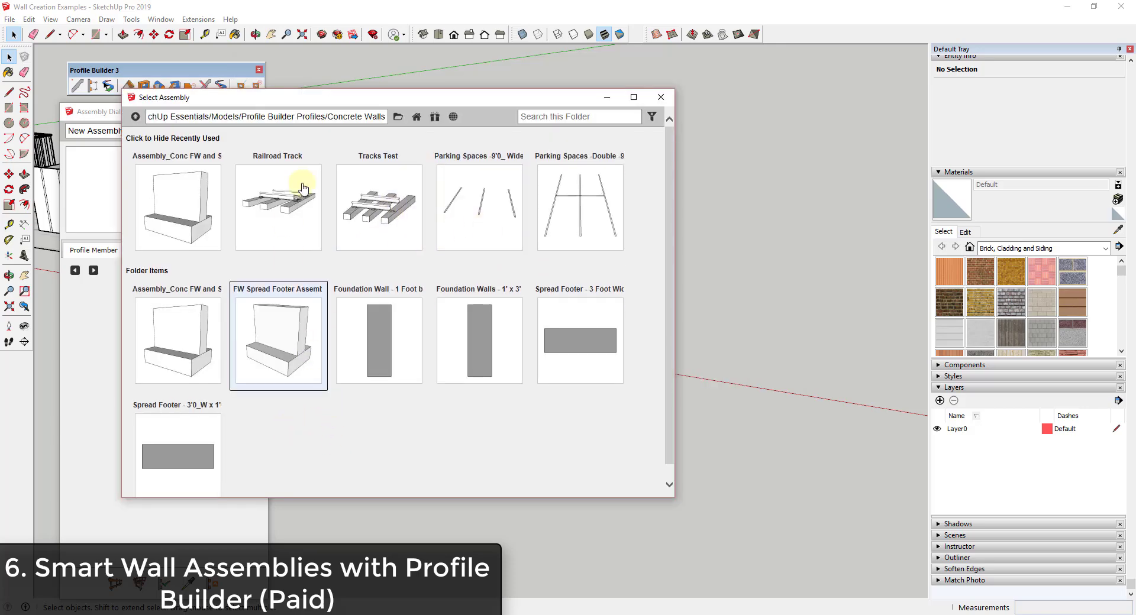
left_click(400, 118)
left_click(268, 447)
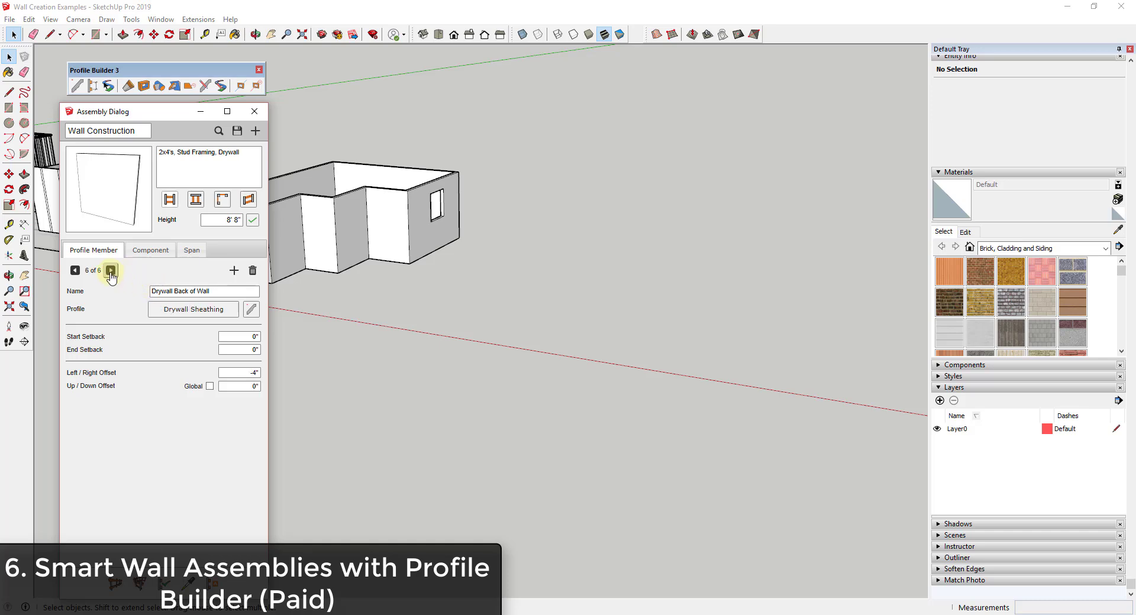
- Build a three-segment, U-shaped wall 8' 8" high from the Wall Construction assembly on the ground beyond the 1001bit walls
left_click(118, 589)
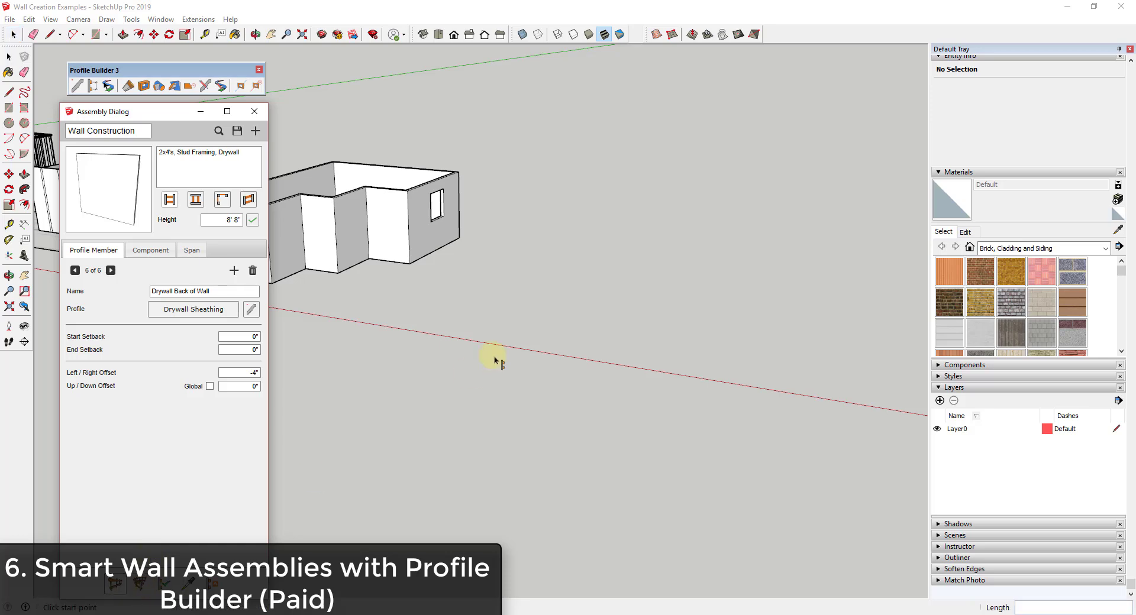
left_click(468, 329)
left_click(587, 245)
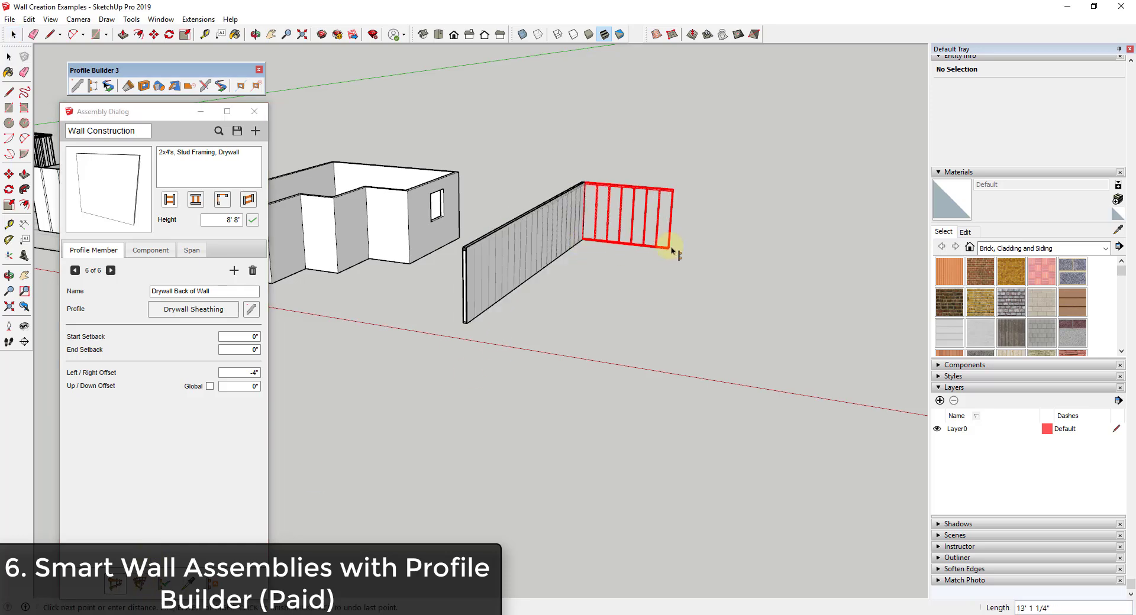
left_click(722, 310)
key("Escape")
- Select the new wall assembly and show the end of its member list in the Outliner
middle_click_drag(728, 284, 591, 218)
scroll(480, 188, "up", 10)
left_click(591, 218)
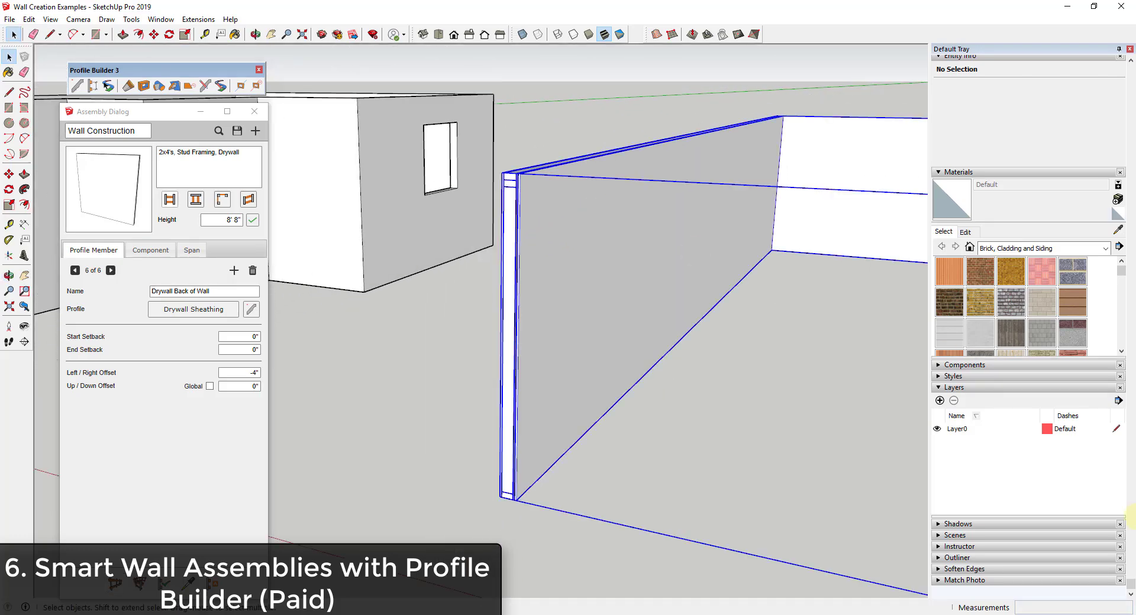
left_click(939, 560)
scroll(1007, 505, "down", 1)
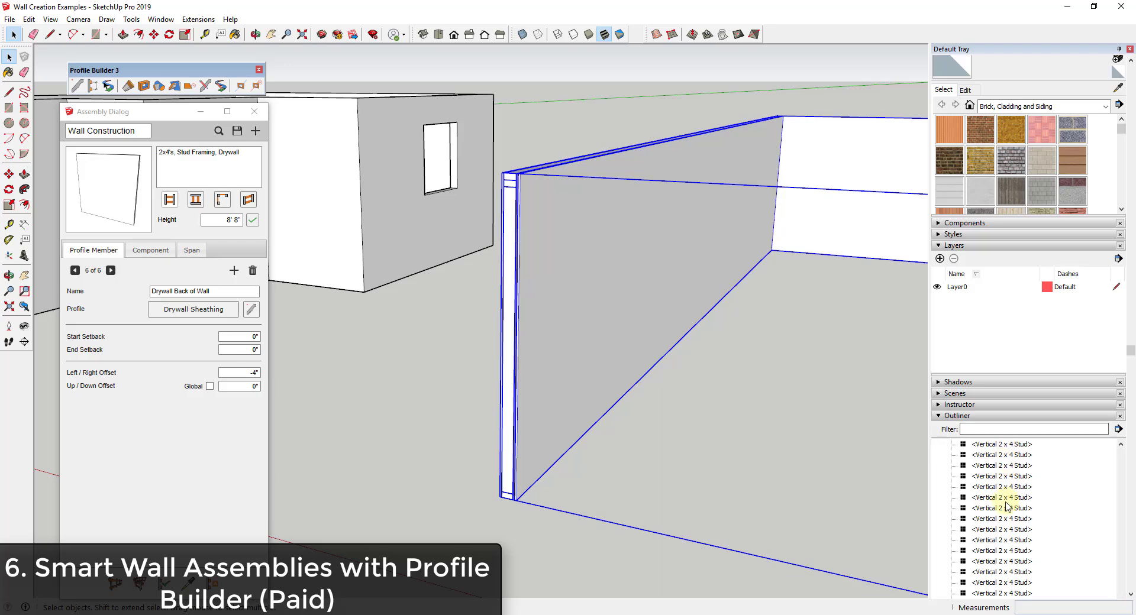
scroll(1012, 501, "down", 3)
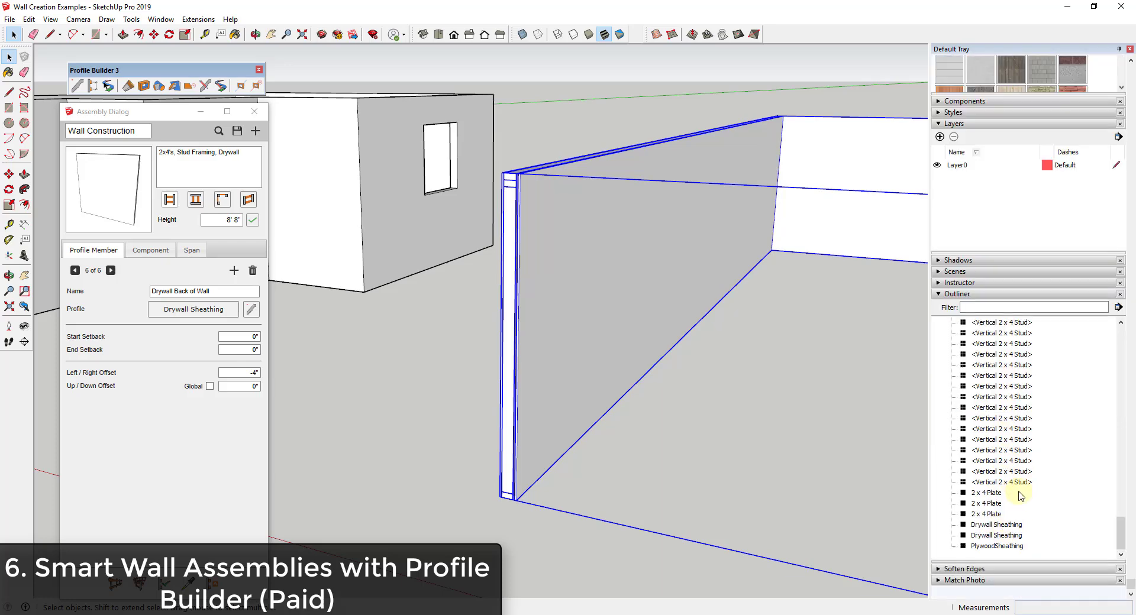
- Hide both Drywall Sheathing members and the PlywoodSheathing member of the Wall Construction group
left_click(994, 525)
left_click(994, 535, "shift")
right_click(985, 535)
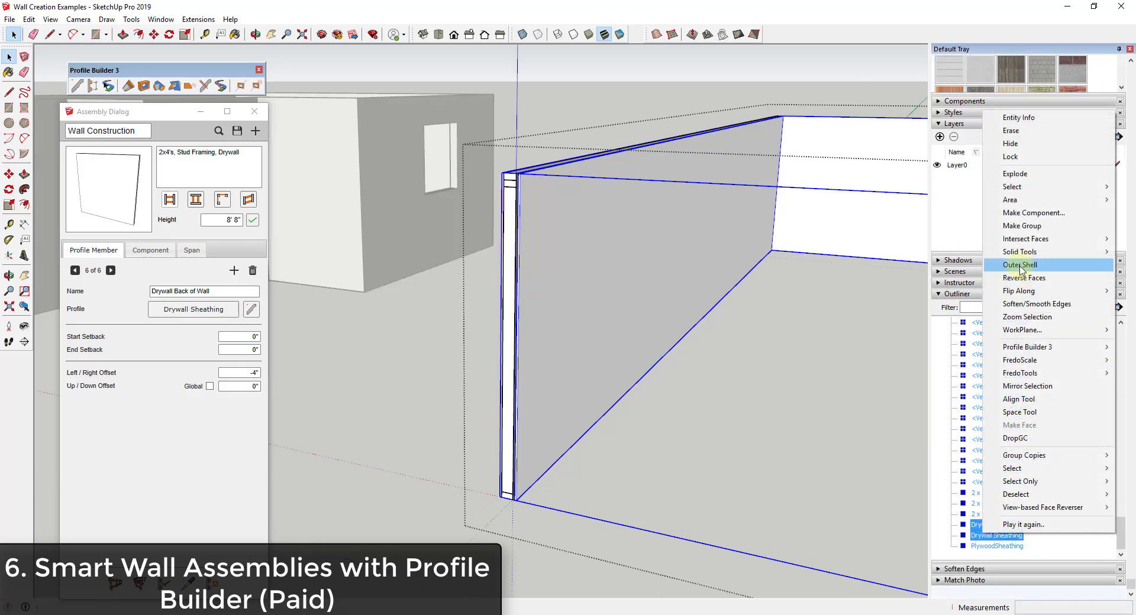
left_click(1011, 144)
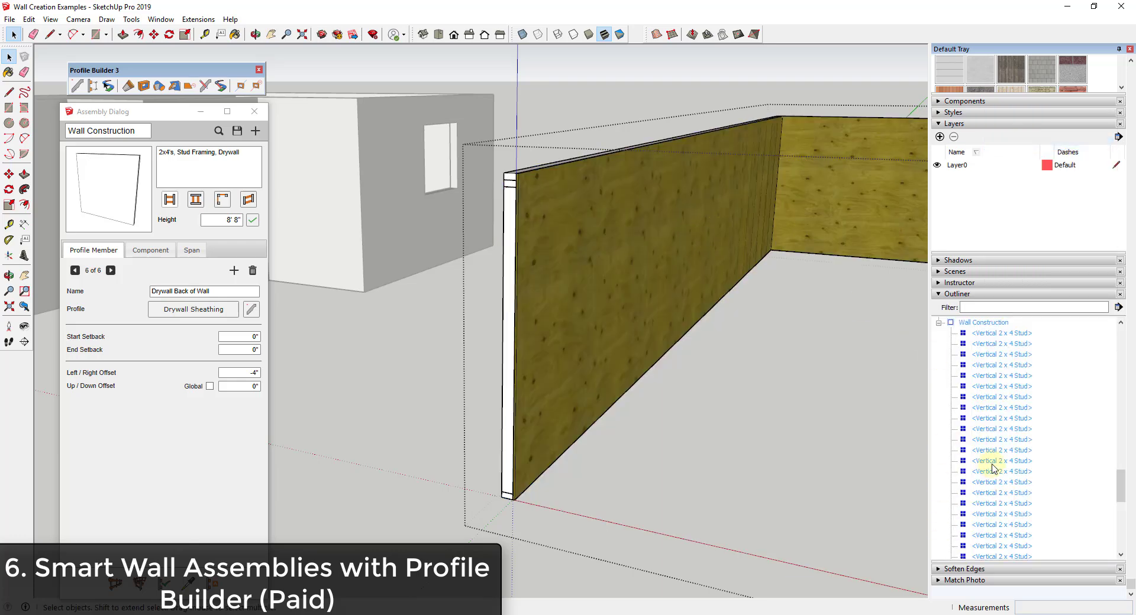
left_click_drag(1123, 486, 1126, 571)
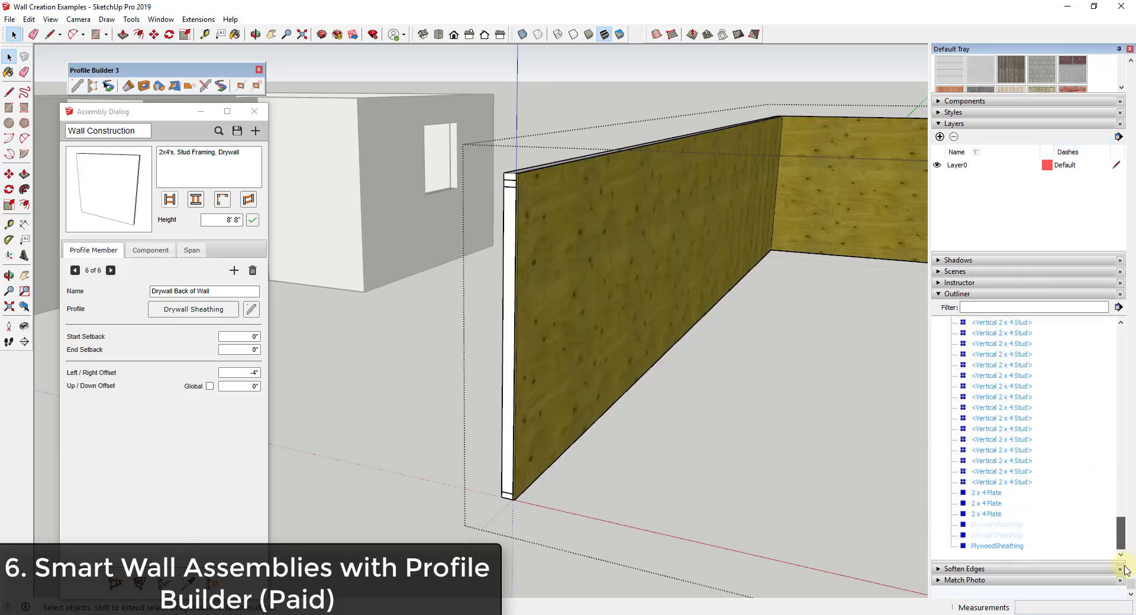
right_click(999, 548)
left_click(970, 156)
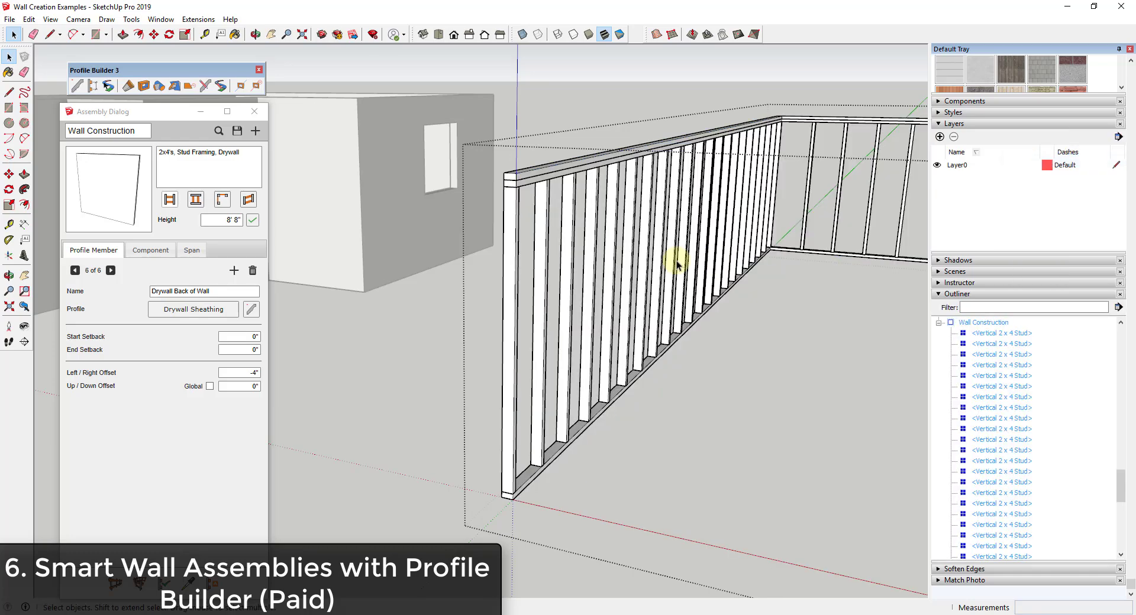
- Examine the wall's stud and plate framing from several sides and leave the Wall Construction group
scroll(678, 265, "down", 10)
middle_click_drag(487, 243, 776, 271)
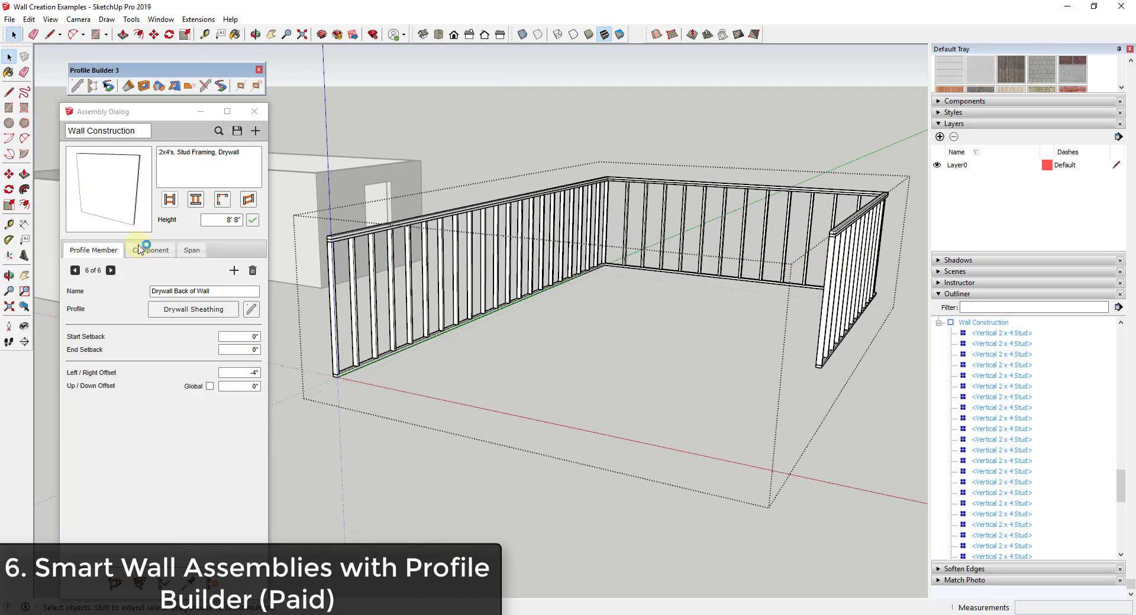
middle_click_drag(528, 281, 748, 299)
scroll(436, 284, "up", 5)
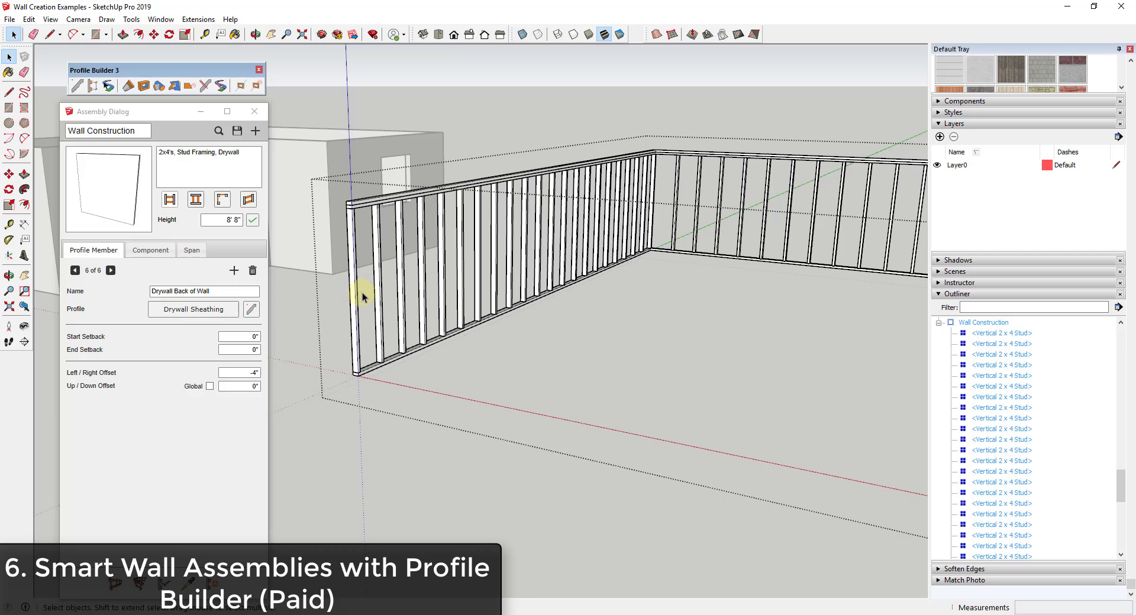
scroll(355, 300, "down", 5)
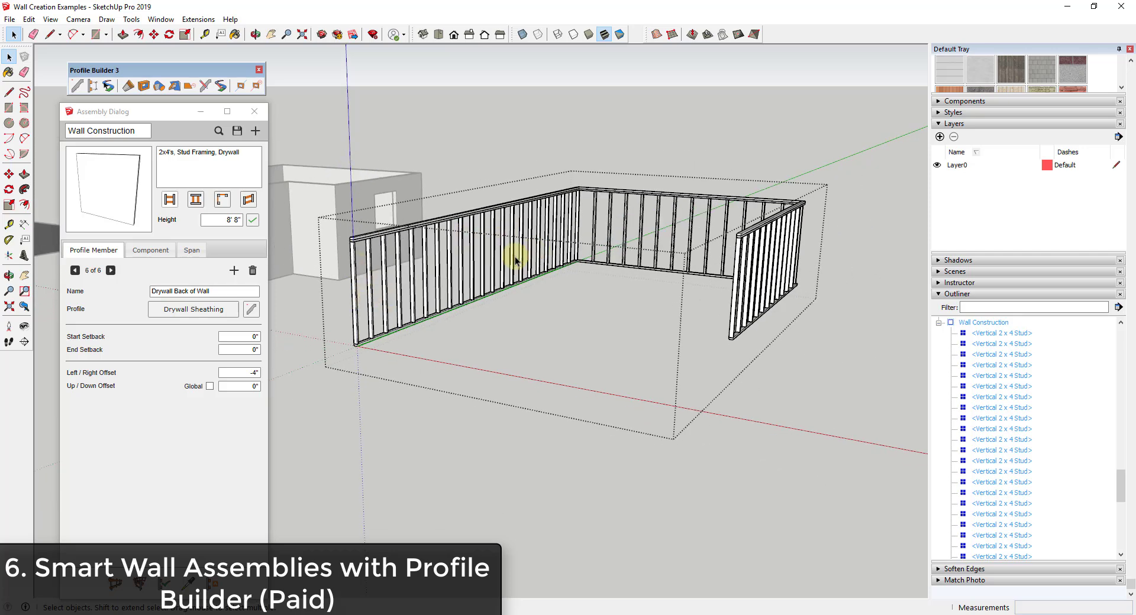
scroll(672, 269, "up", 4)
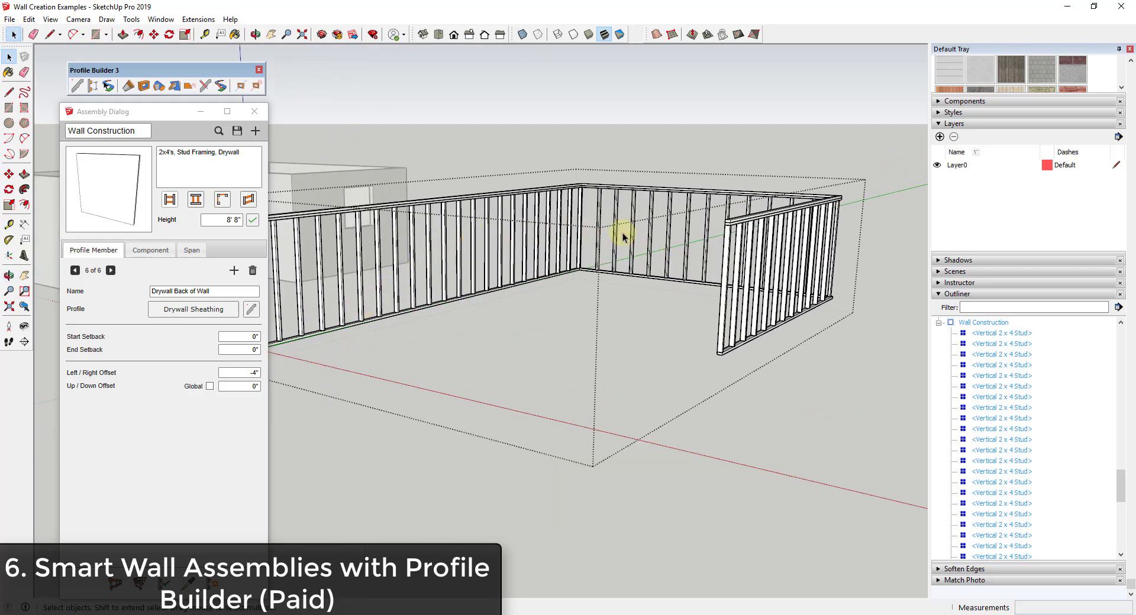
left_click(754, 387)
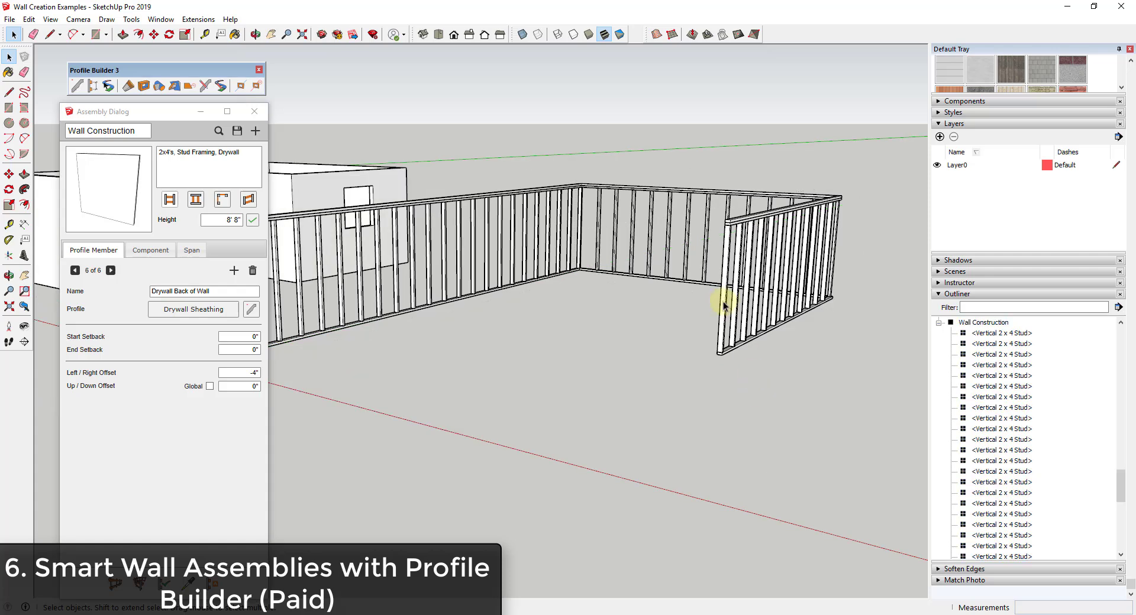
scroll(723, 305, "down", 2)
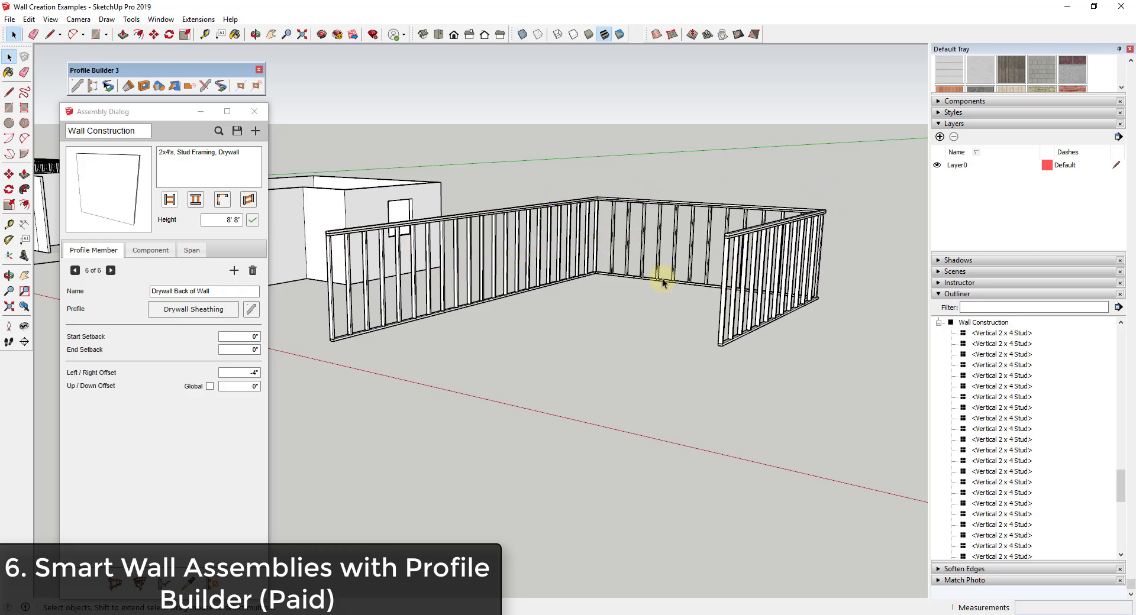
- Unhide both Drywall Sheathing members and the PlywoodSheathing member of the Wall Construction group, and leave the group
scroll(658, 269, "down", 2)
scroll(588, 296, "up", 2)
scroll(982, 426, "down", 10)
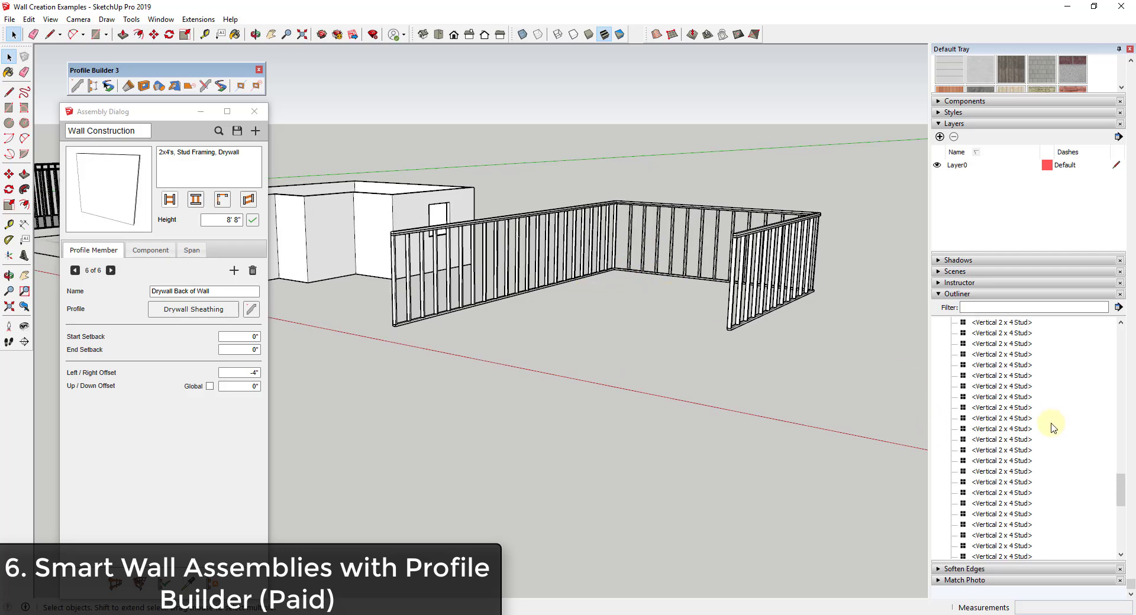
left_click(987, 525)
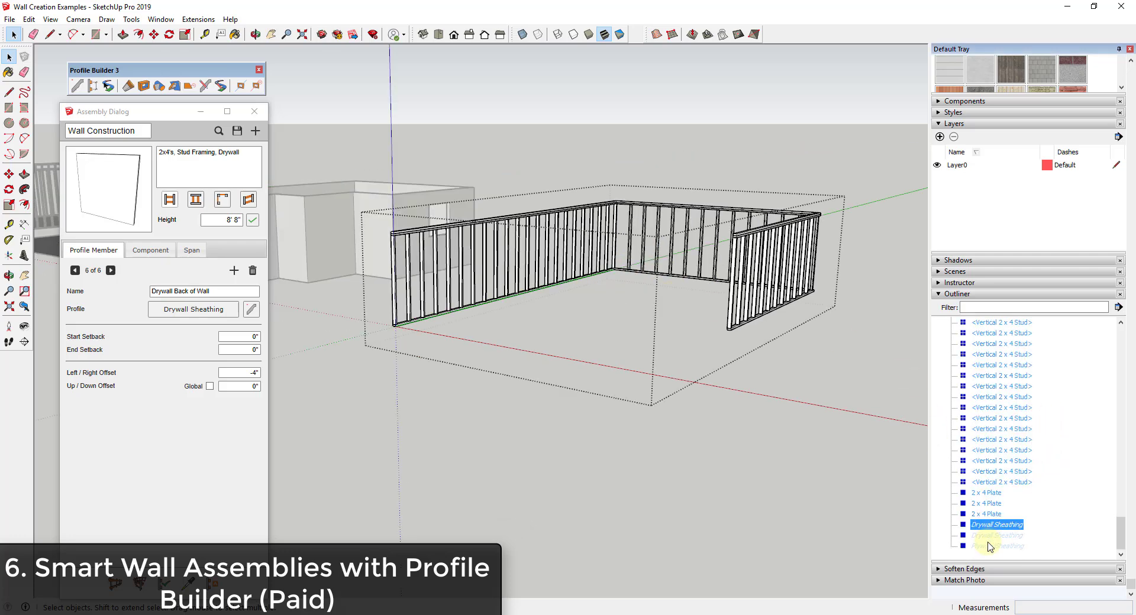
left_click(996, 546, "shift")
right_click(987, 545)
left_click(1024, 161)
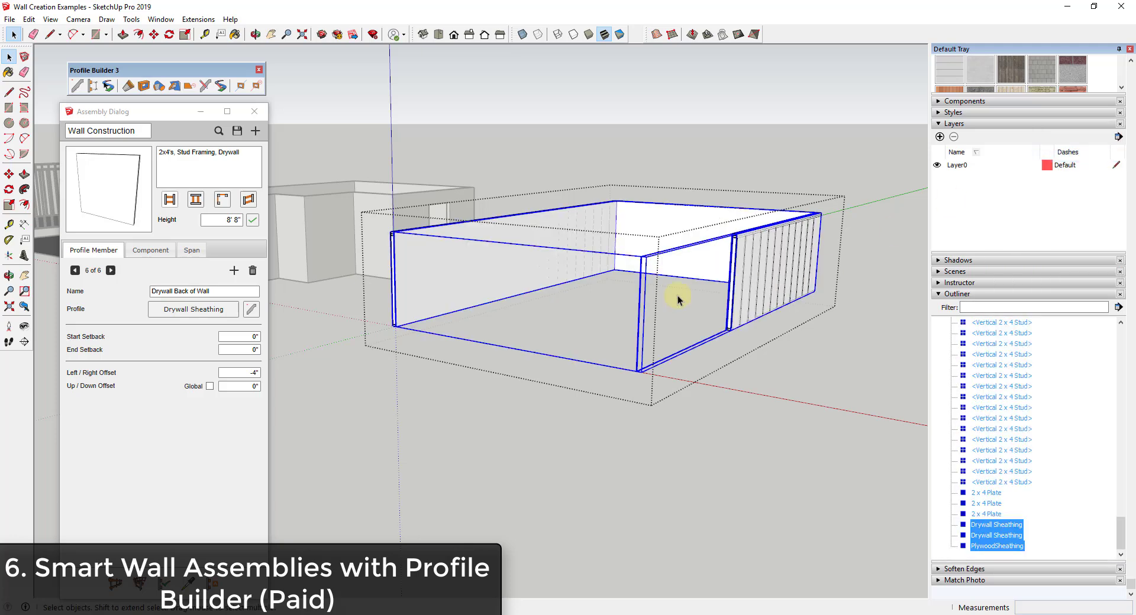
left_click(588, 346)
middle_click_drag(591, 342, 615, 343)
left_click(796, 373)
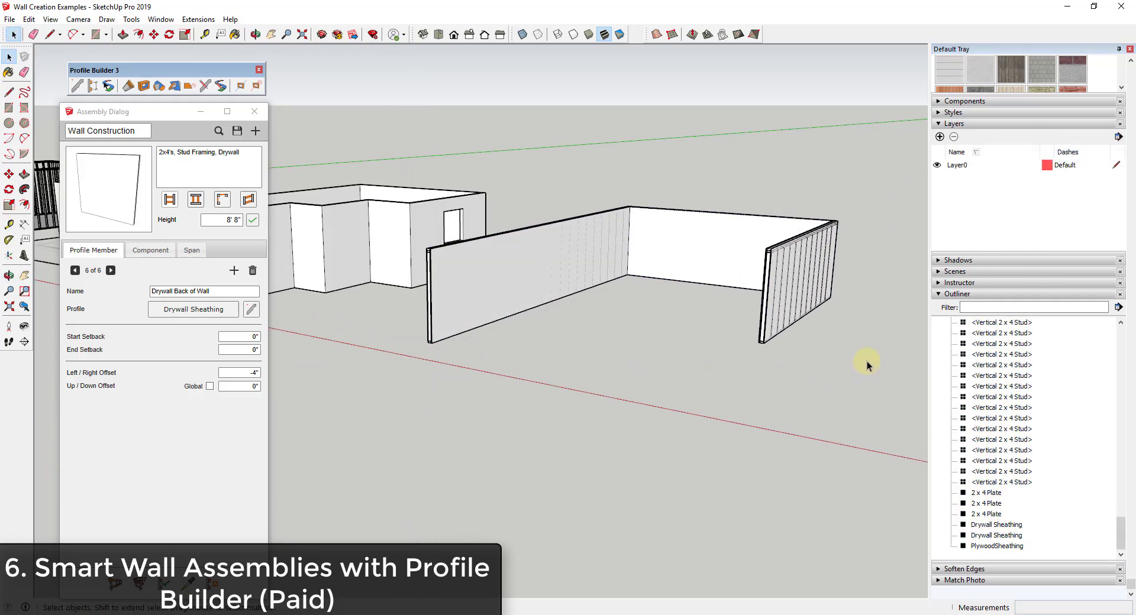
- Examine the sheathed U-shaped wall assembly from several angles and distances
middle_click_drag(868, 362, 766, 361, "shift")
scroll(766, 419, "down", 2)
scroll(766, 419, "up", 2)
middle_click_drag(766, 420, 716, 355)
scroll(714, 265, "up", 4)
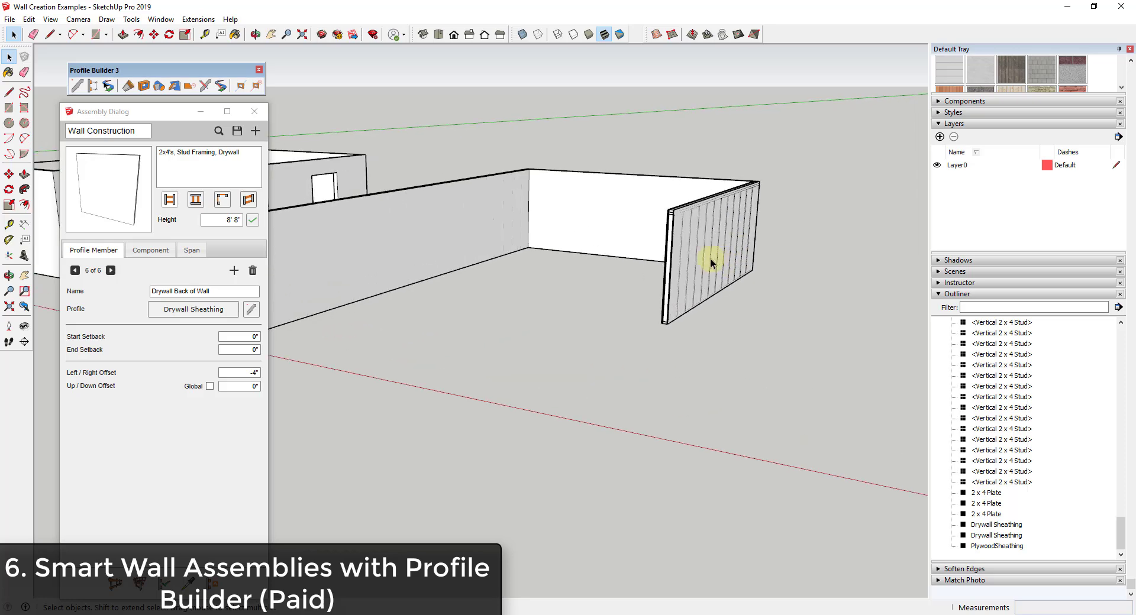
scroll(706, 236, "down", 3)
scroll(678, 264, "up", 1)
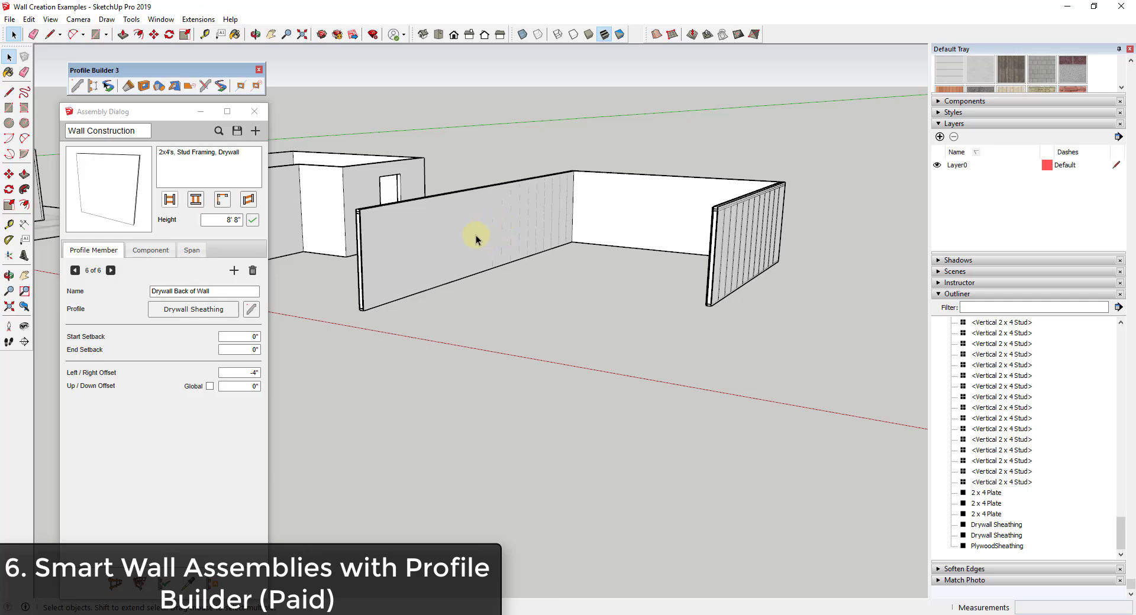
scroll(688, 268, "down", 5)
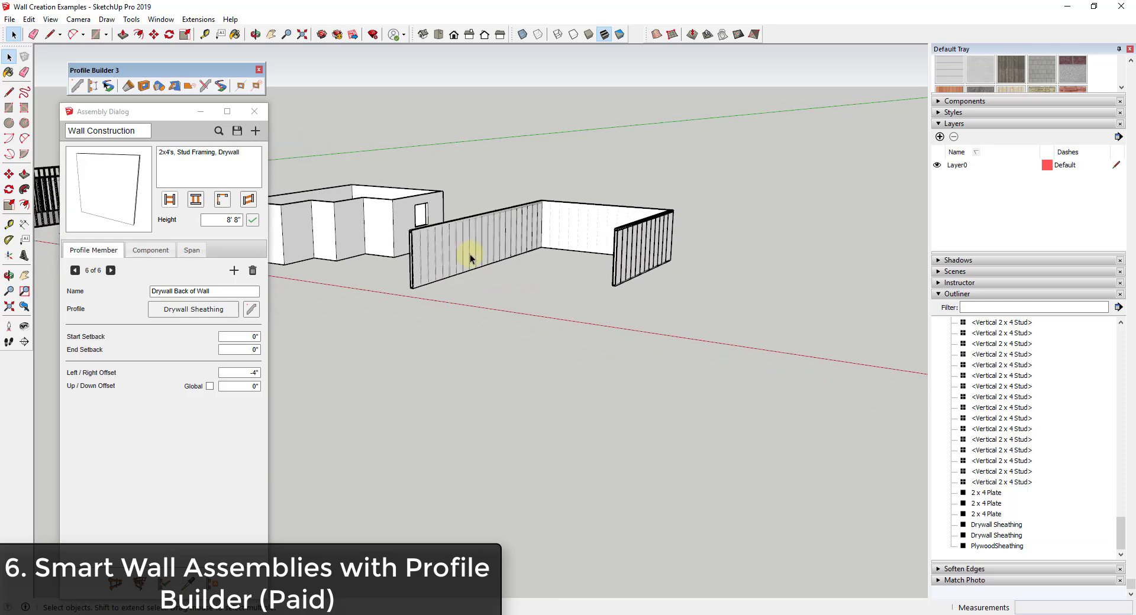
- Close the Assembly Dialog and hide the Profile Builder 3 tools
left_click(253, 112)
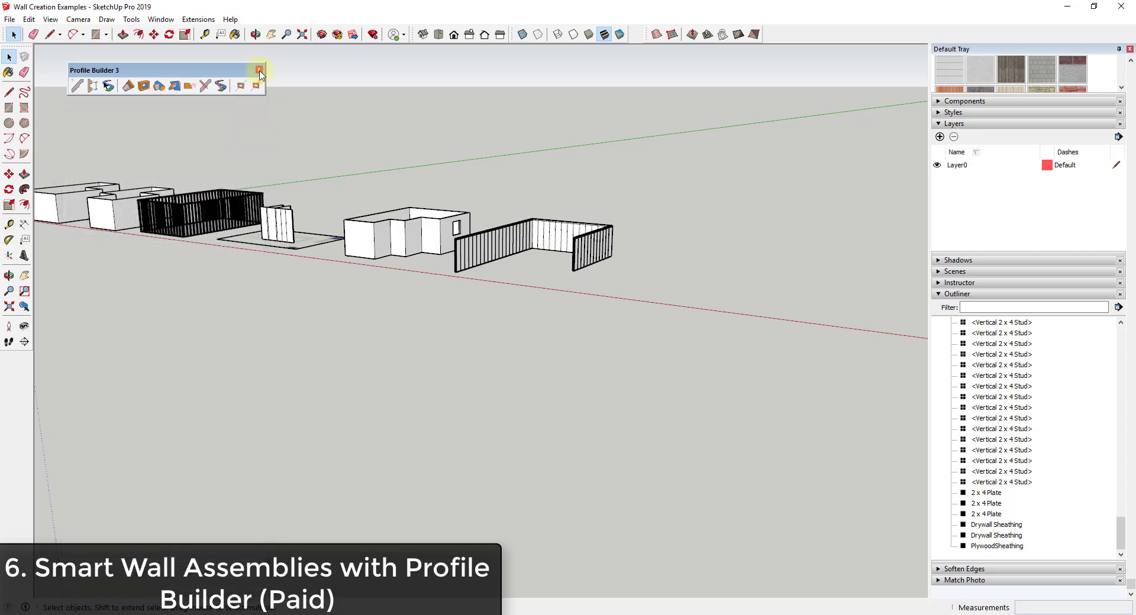
left_click(259, 70)
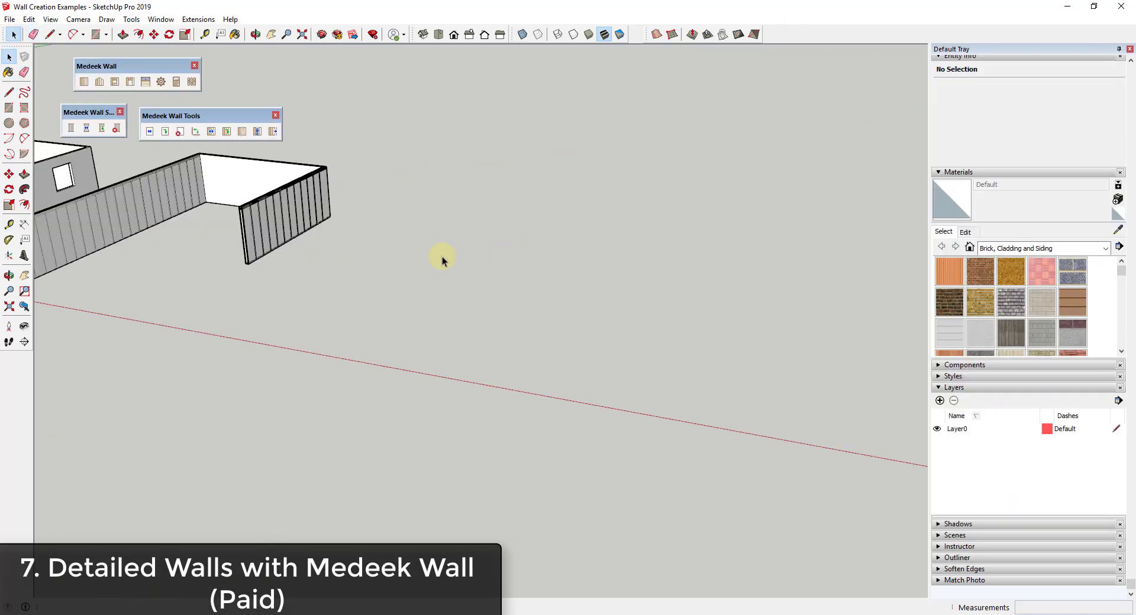
- Start Medeek's Draw Wall command and review the basic, corner and advanced options of the rectangular wall assembly
left_click(84, 83)
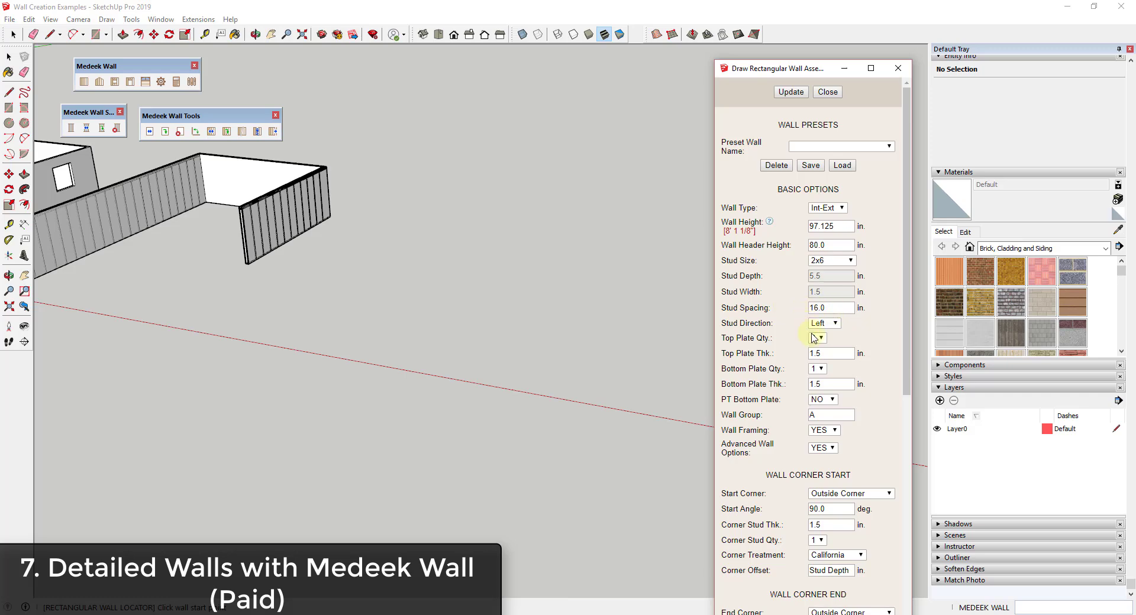
scroll(816, 343, "down", 6)
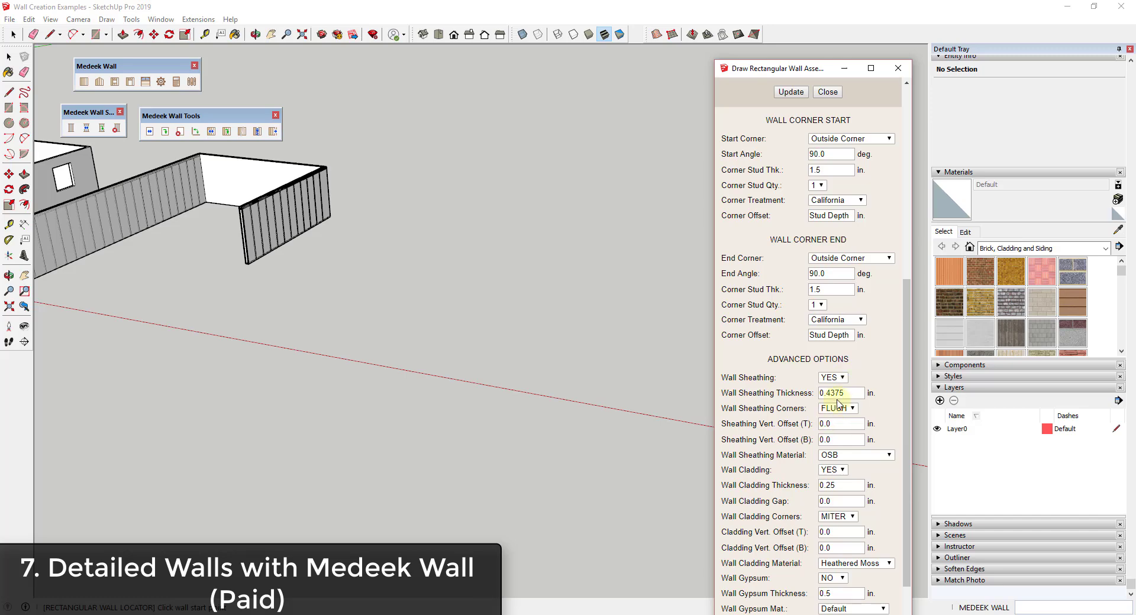
scroll(838, 396, "down", 2)
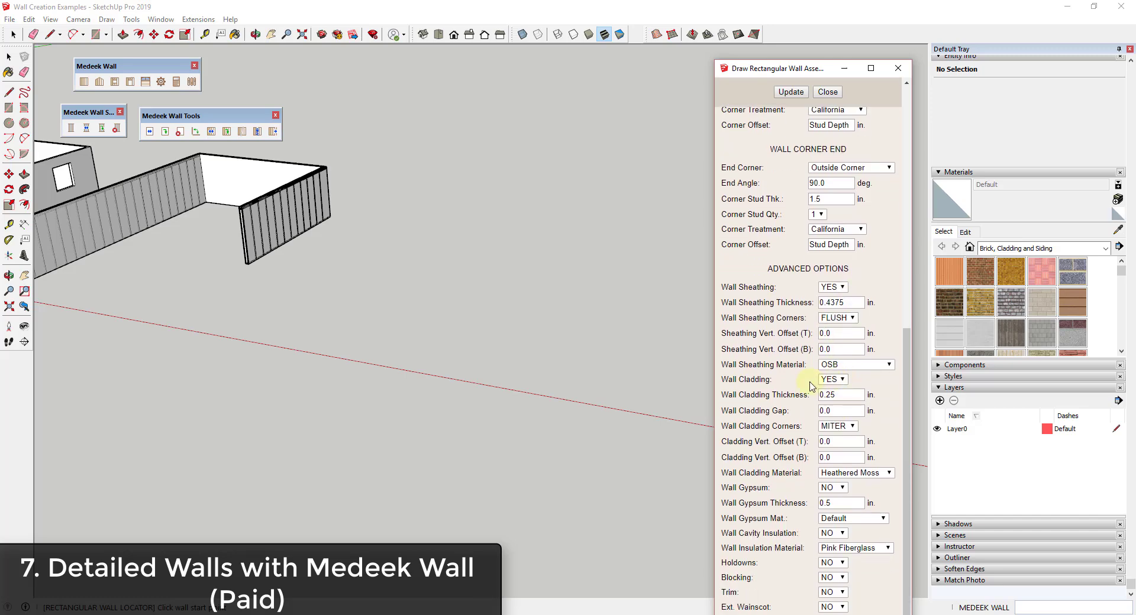
scroll(825, 457, "up", 8)
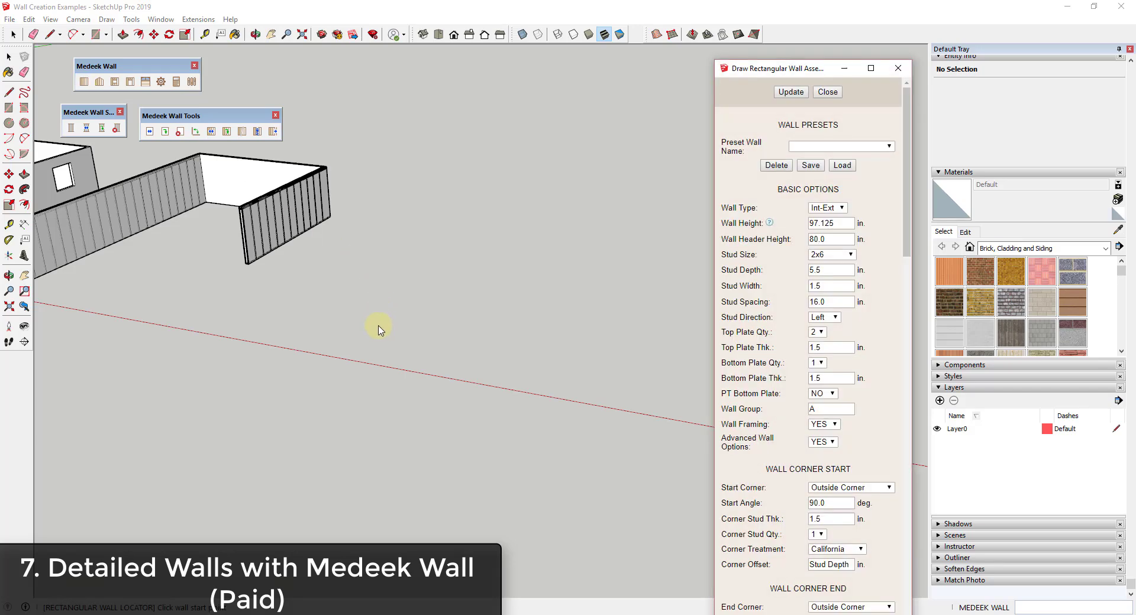
- Draw a Medeek 2x6 stud wall about 34.8 ft long beside the U-shaped wall, followed by a perpendicular wall about 14.1 ft long
left_click(355, 329)
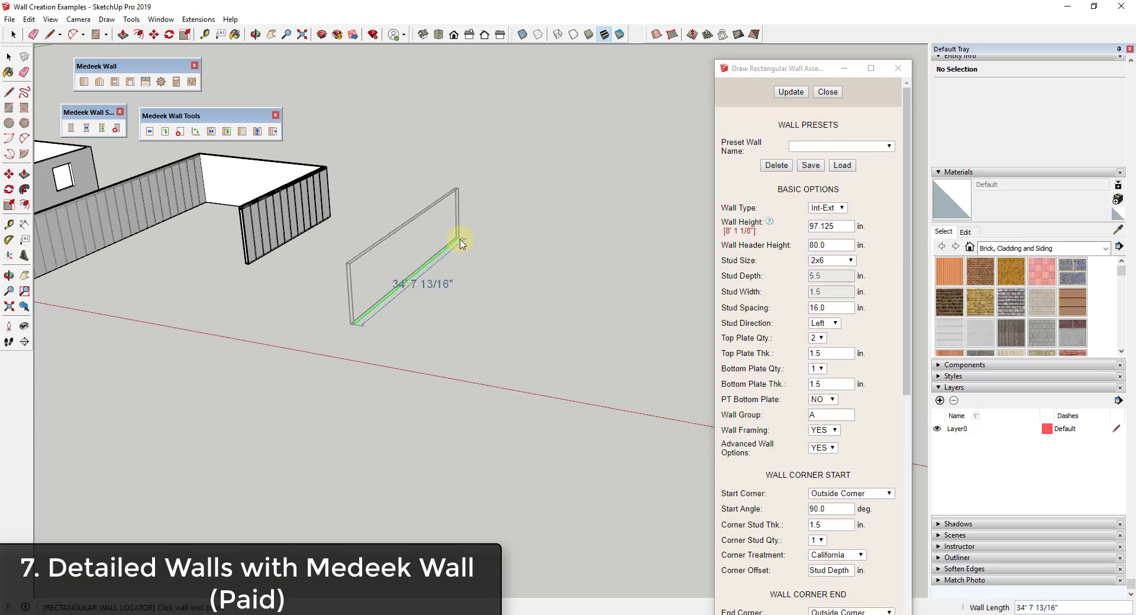
left_click(461, 239)
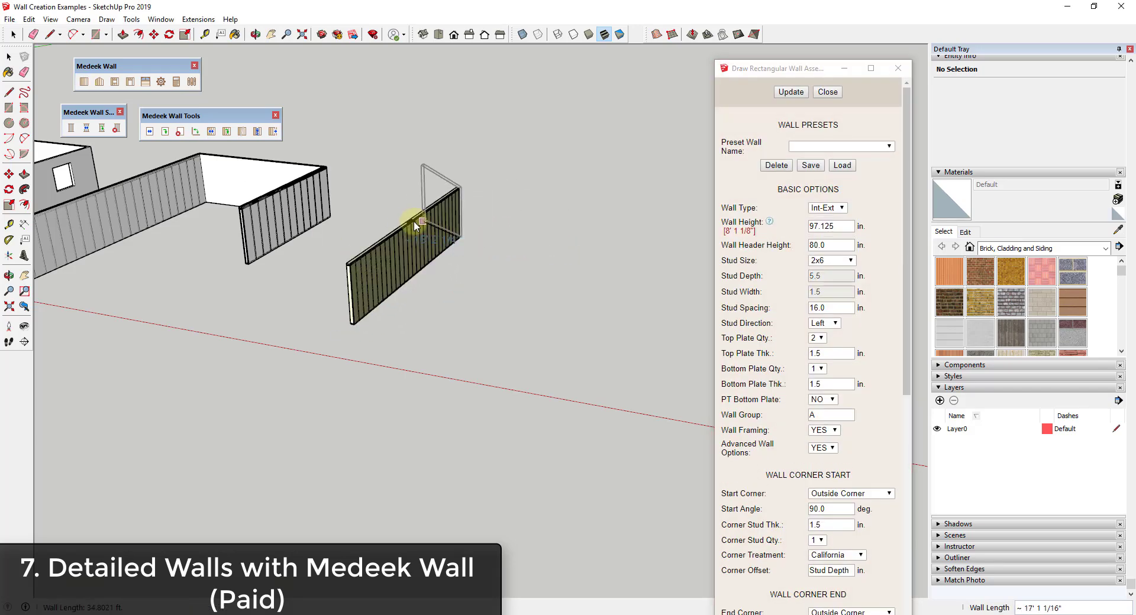
scroll(393, 198, "up", 4)
middle_click_drag(408, 188, 611, 188)
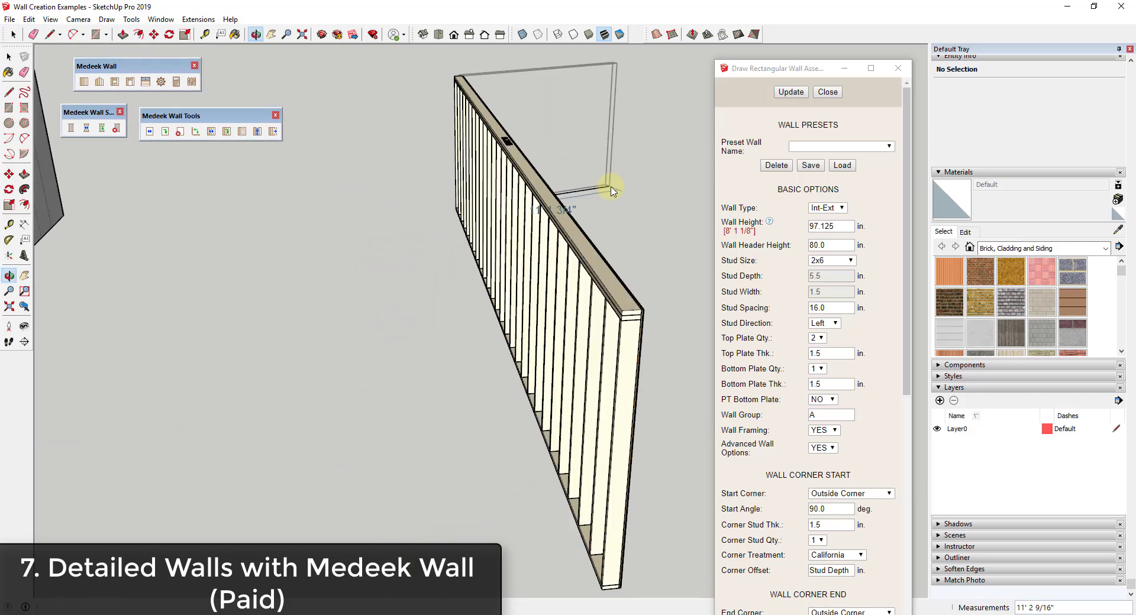
scroll(459, 207, "down", 4)
left_click(317, 222)
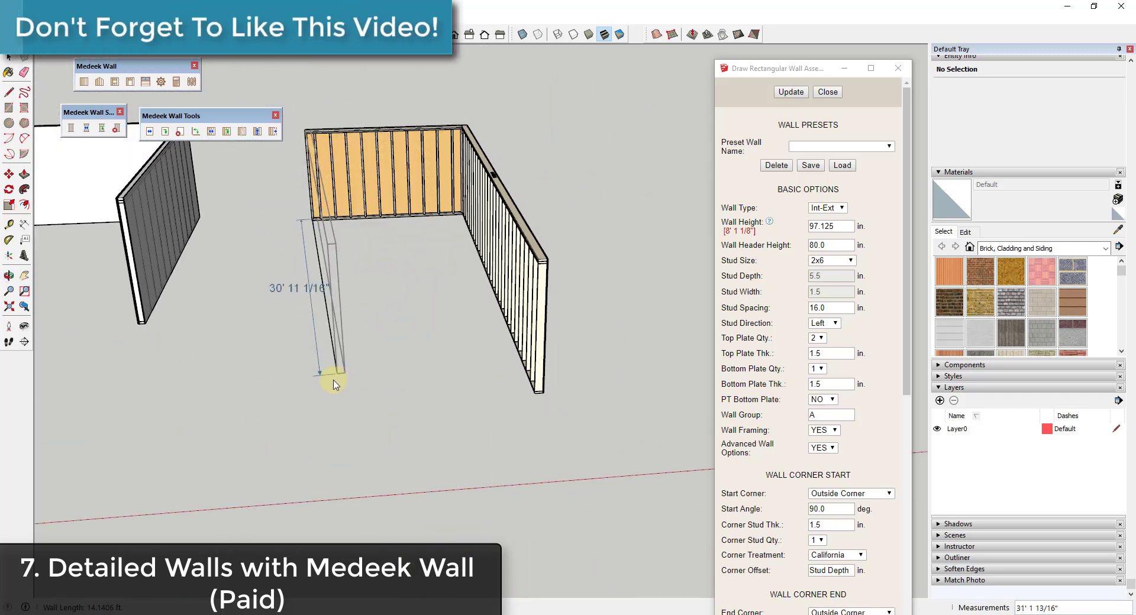
- Add the opposite long wall aligned with the first wall's end, close the rectangle with the remaining short wall, and end wall drawing
left_click(544, 396)
middle_click_drag(456, 384, 621, 398)
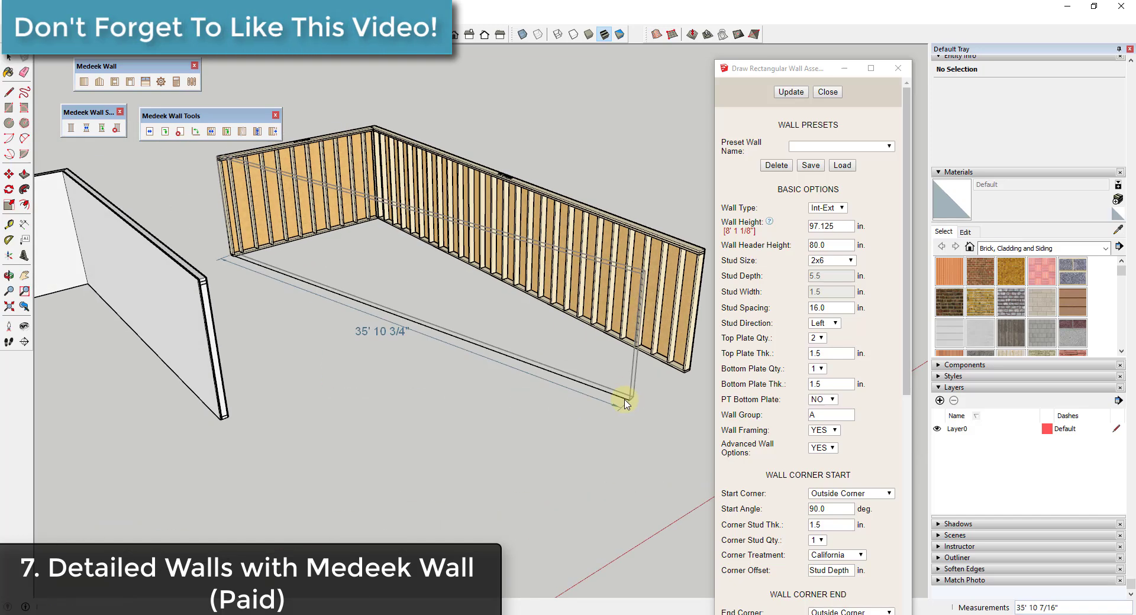
left_click(684, 373)
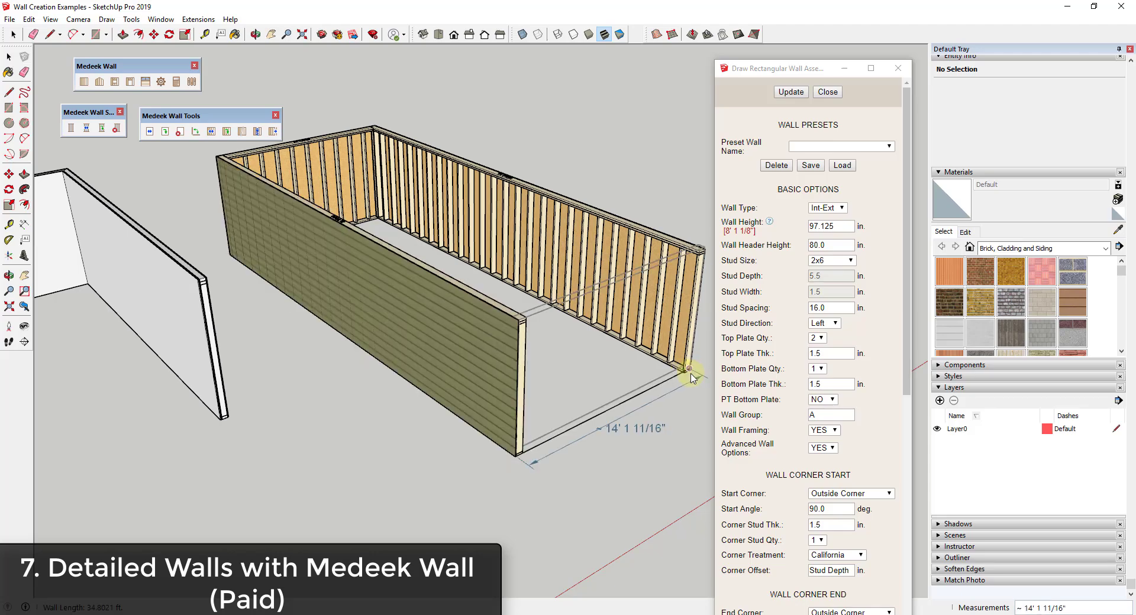
scroll(631, 338, "up", 2)
middle_click_drag(614, 337, 400, 192)
key("space")
- Examine the rectangular Medeek enclosure's stud framing, sheathing and exterior cladding from inside and outside
scroll(416, 251, "up", 4)
middle_click_drag(416, 251, 560, 162)
scroll(460, 259, "down", 3)
scroll(459, 258, "up", 3)
scroll(530, 247, "down", 5)
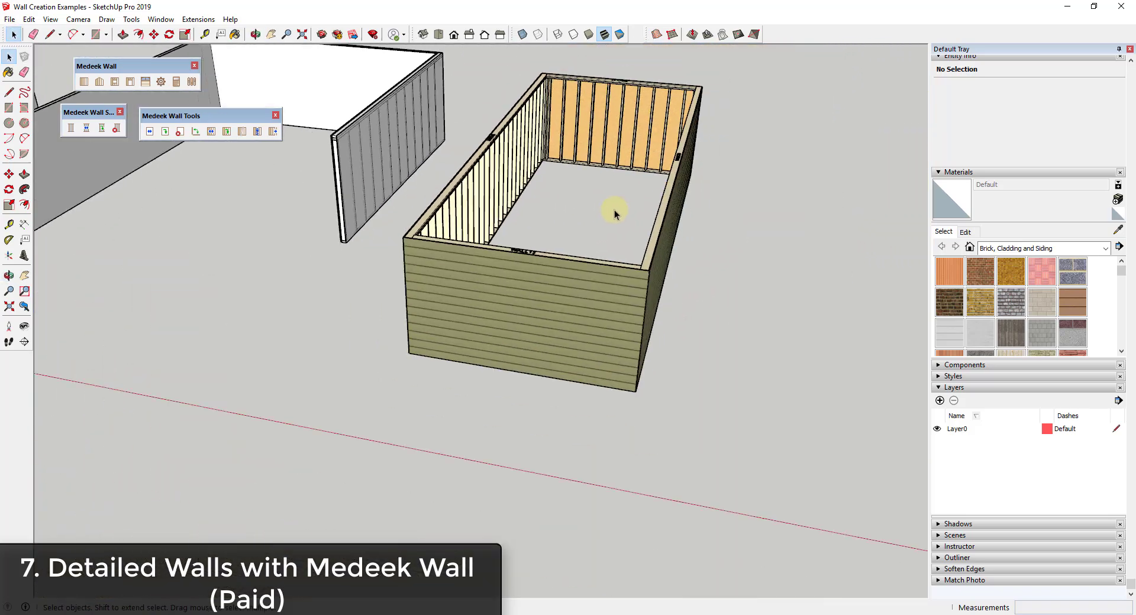
middle_click_drag(614, 213, 492, 198)
scroll(562, 243, "up", 2)
scroll(562, 243, "up", 2)
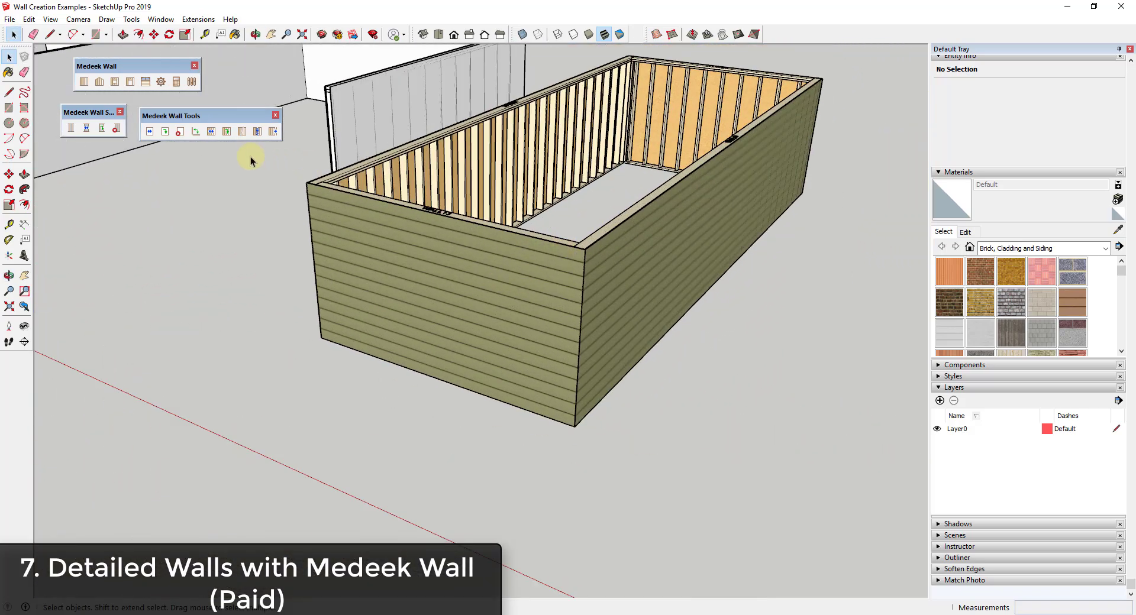
- Insert a rectangular 3' by 6' 8" door with a 6X6 header in the short end wall and inspect its framing
left_click(131, 87)
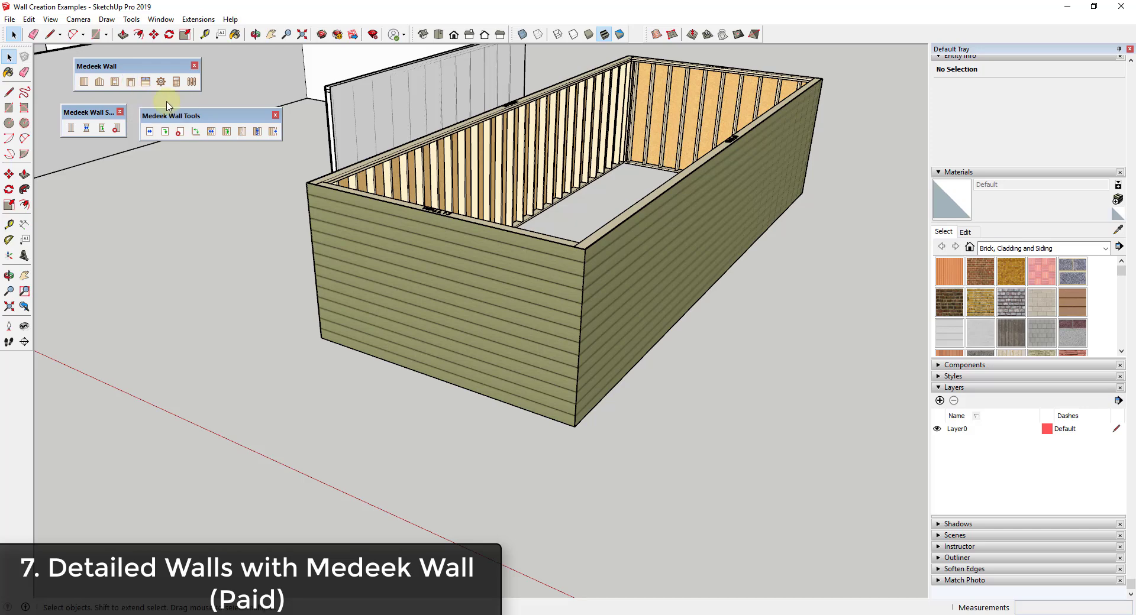
left_click_drag(541, 204, 773, 202)
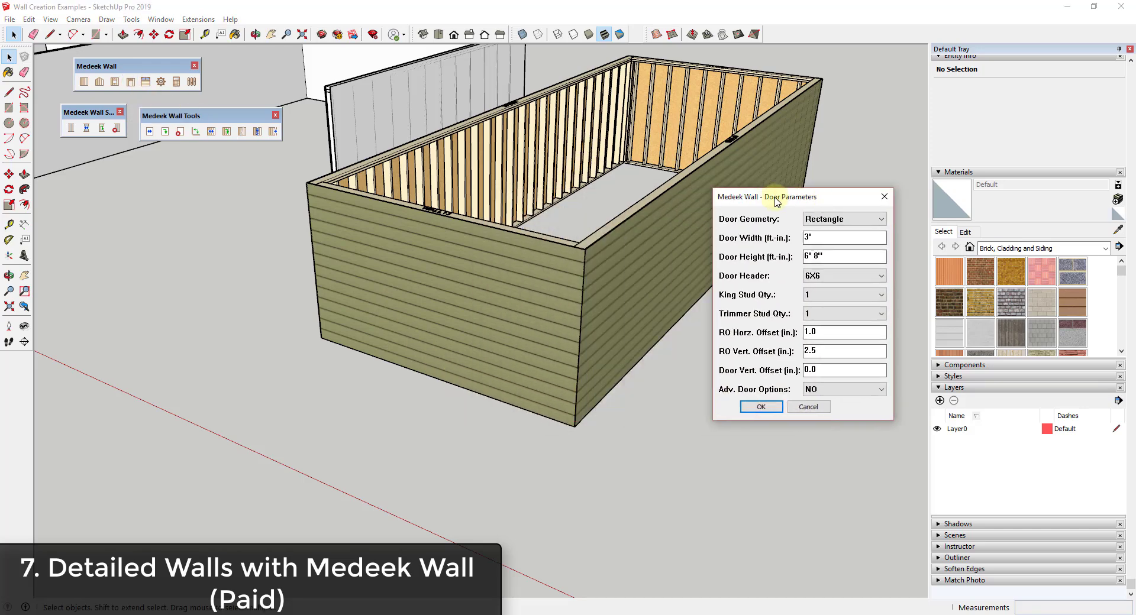
left_click(759, 406)
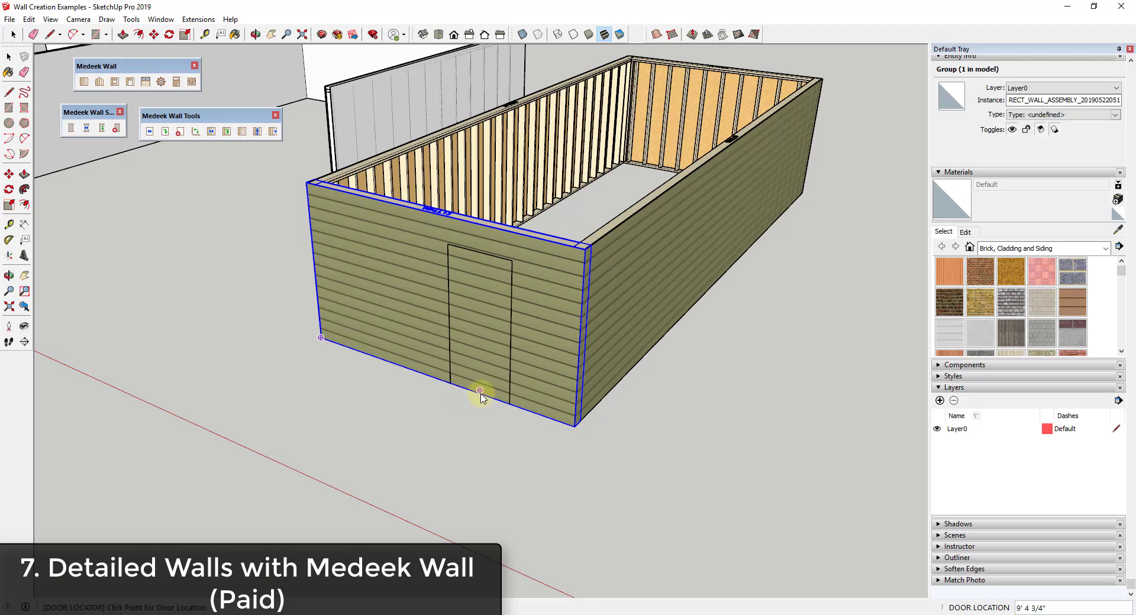
left_click(477, 400)
middle_click_drag(601, 367, 550, 346)
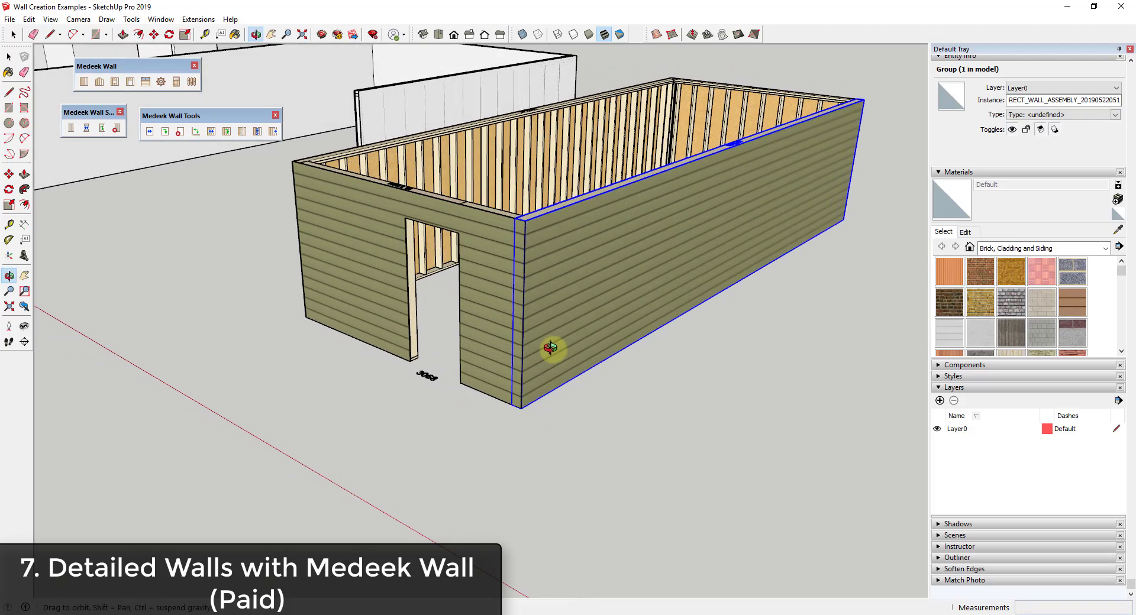
middle_click_drag(621, 246, 308, 225)
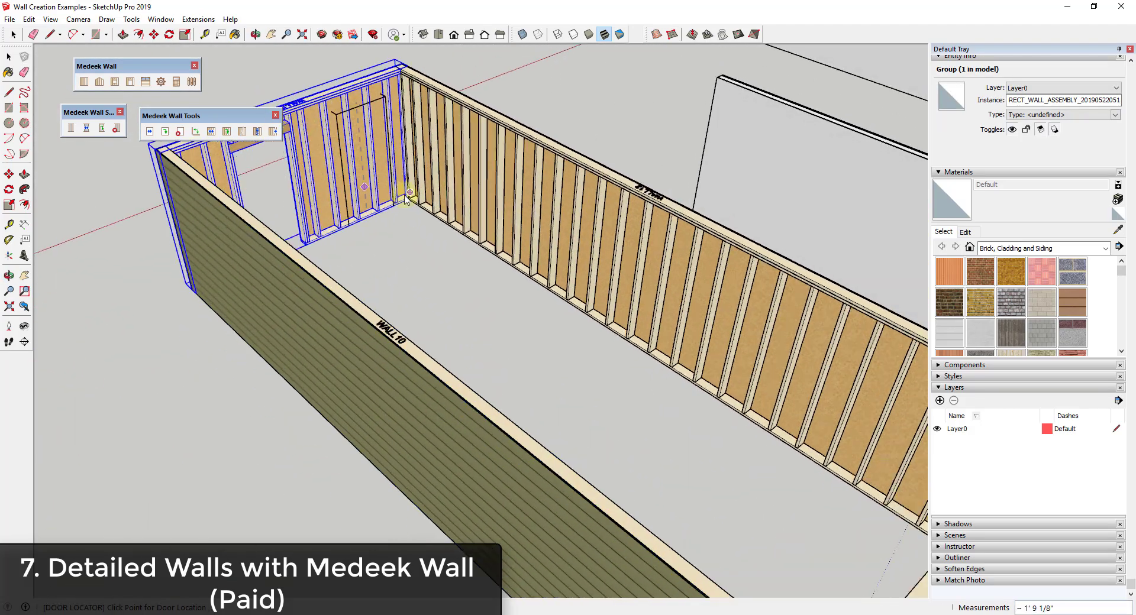
scroll(318, 157, "up", 6)
scroll(318, 158, "up", 3)
scroll(331, 132, "down", 6)
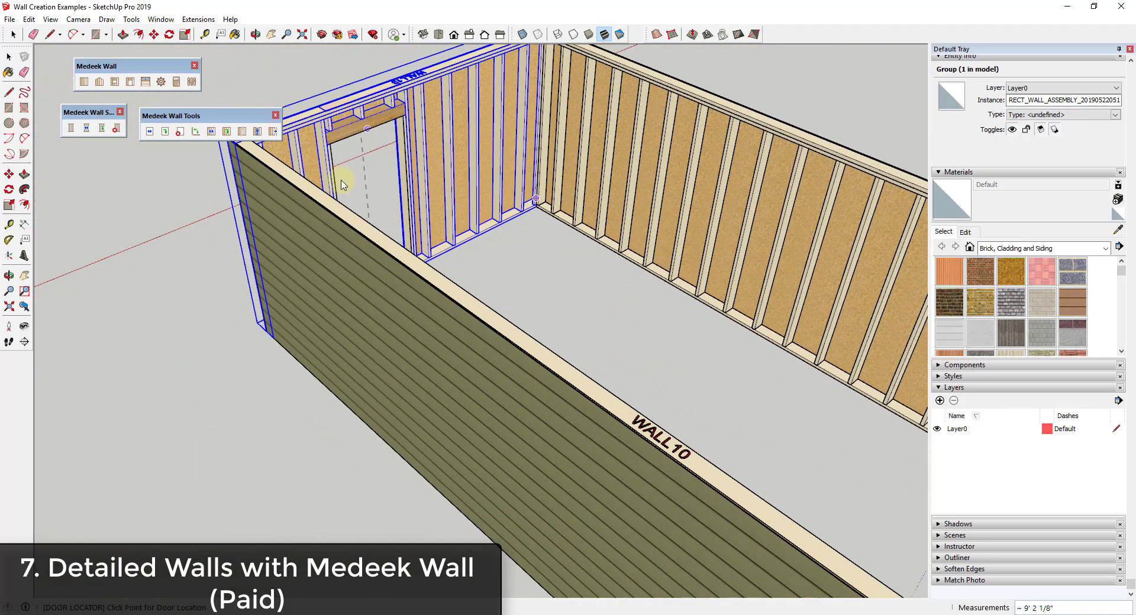
mouse_move(342, 178)
middle_mouse_down()
mouse_move(598, 250)
mouse_move(539, 229)
mouse_move(748, 190)
mouse_move(414, 190)
middle_mouse_up()
- Insert three rectangular 3' by 4' windows with 6X6 headers at 80 in header height along the long wall beside the door wall
left_click(114, 83)
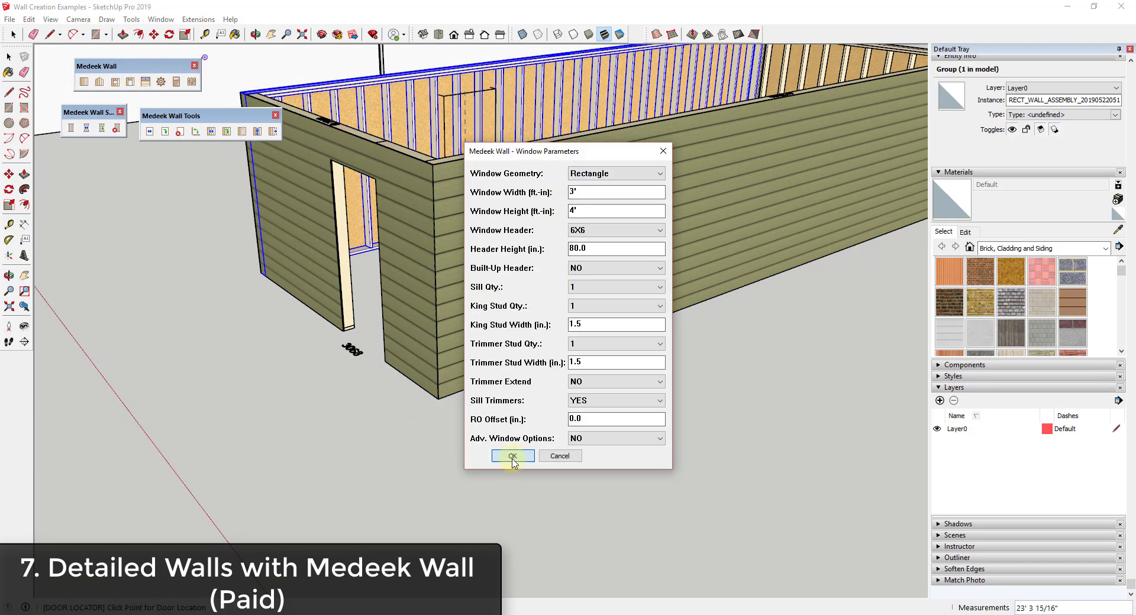
left_click(512, 456)
left_click(585, 289)
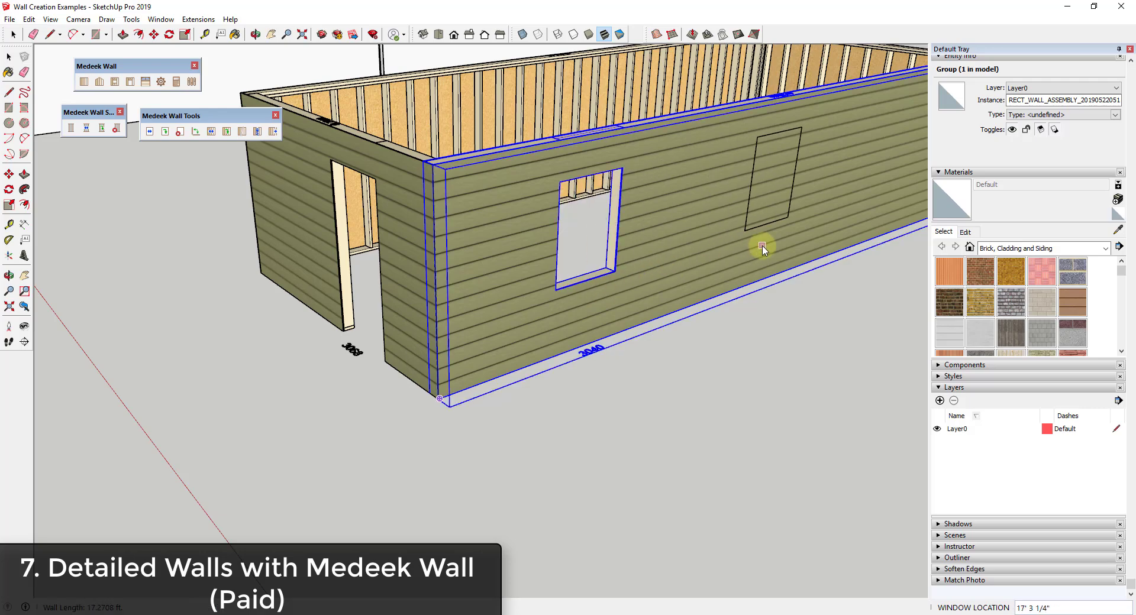
left_click(765, 225)
middle_click_drag(864, 205, 202, 195, "shift")
left_click(756, 230)
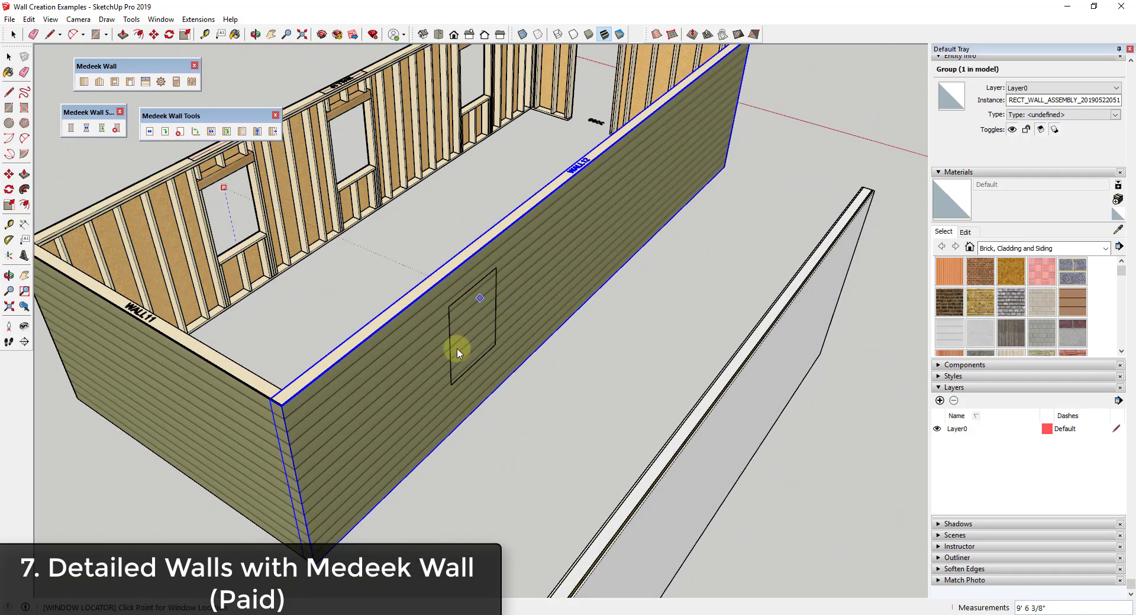
- Inspect the framed window openings and switch to the standard top view to look at the wall labels
scroll(461, 350, "down", 3)
scroll(341, 185, "up", 4)
scroll(340, 187, "down", 4)
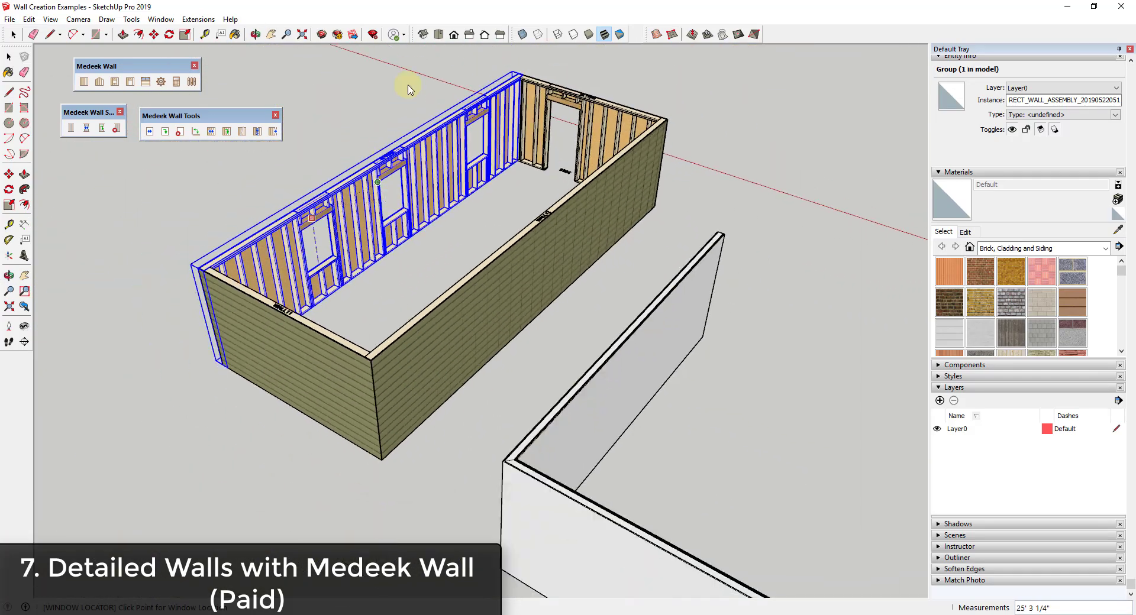
scroll(514, 240, "up", 5)
scroll(513, 239, "down", 3)
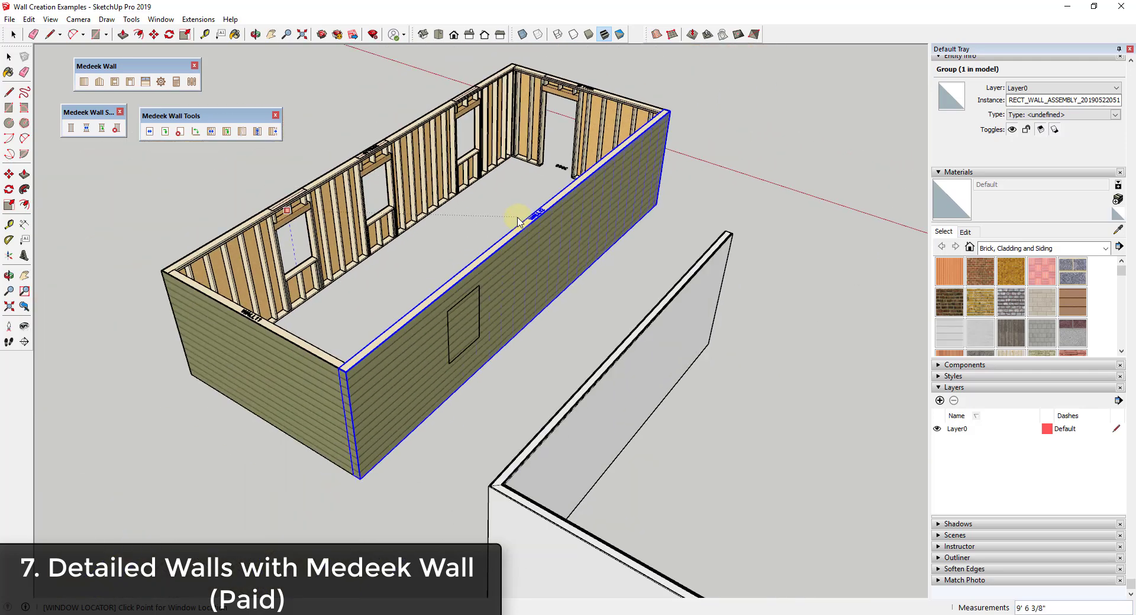
left_click(441, 34)
scroll(665, 314, "up", 6)
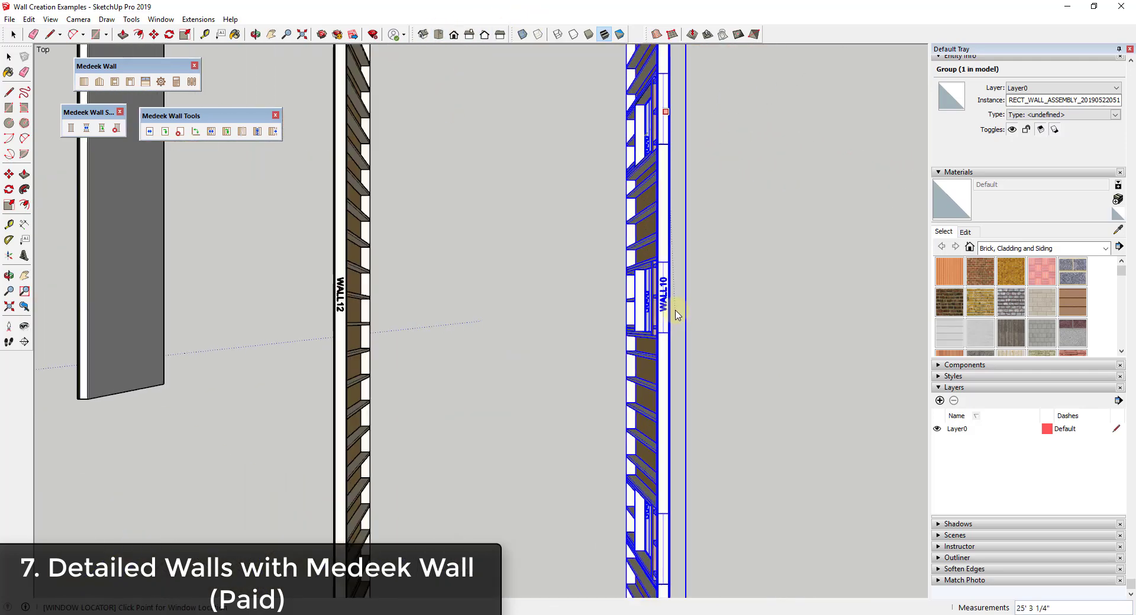
scroll(642, 306, "up", 2)
middle_click_drag(654, 300, 596, 300)
scroll(592, 300, "down", 4)
- Set the camera to parallel projection and review the enclosure's plan with its wall and opening labels
left_click(235, 93)
left_click(78, 19)
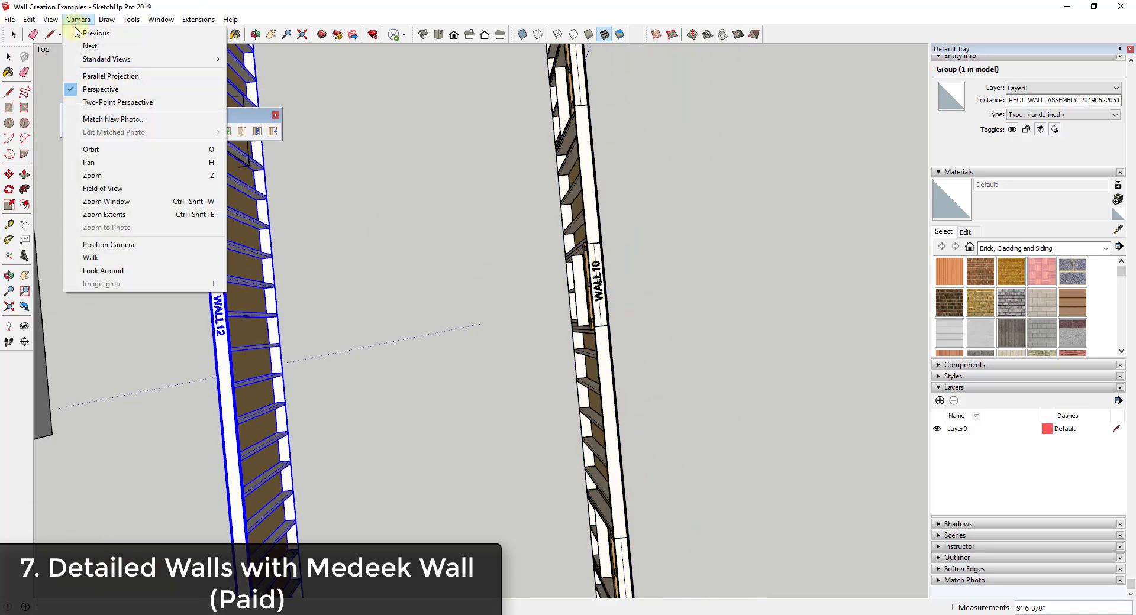
left_click(98, 77)
scroll(547, 298, "up", 6)
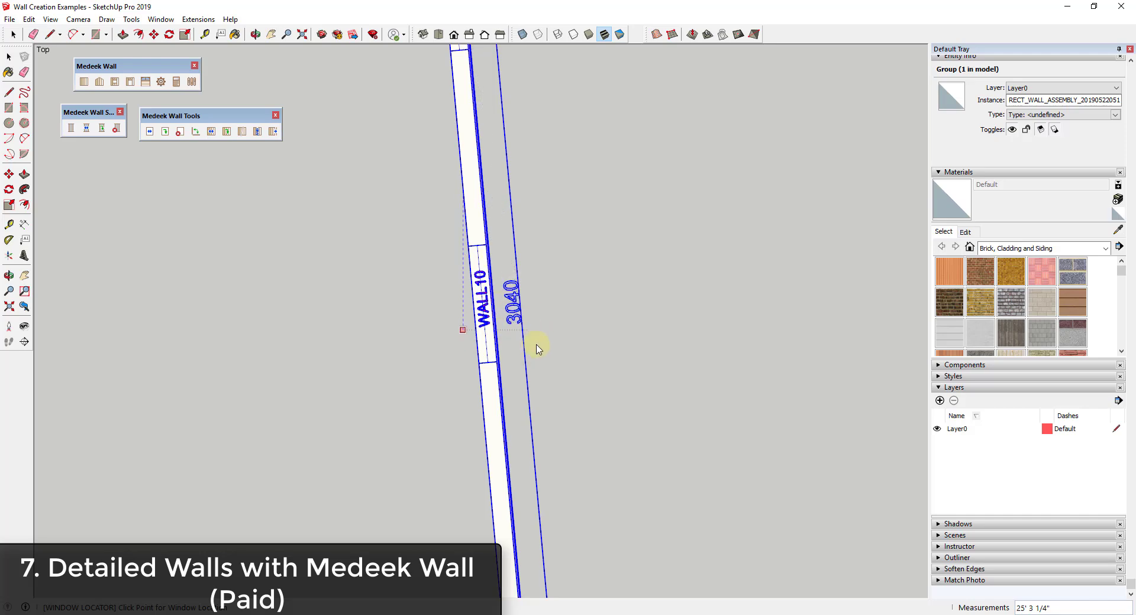
scroll(517, 296, "down", 6)
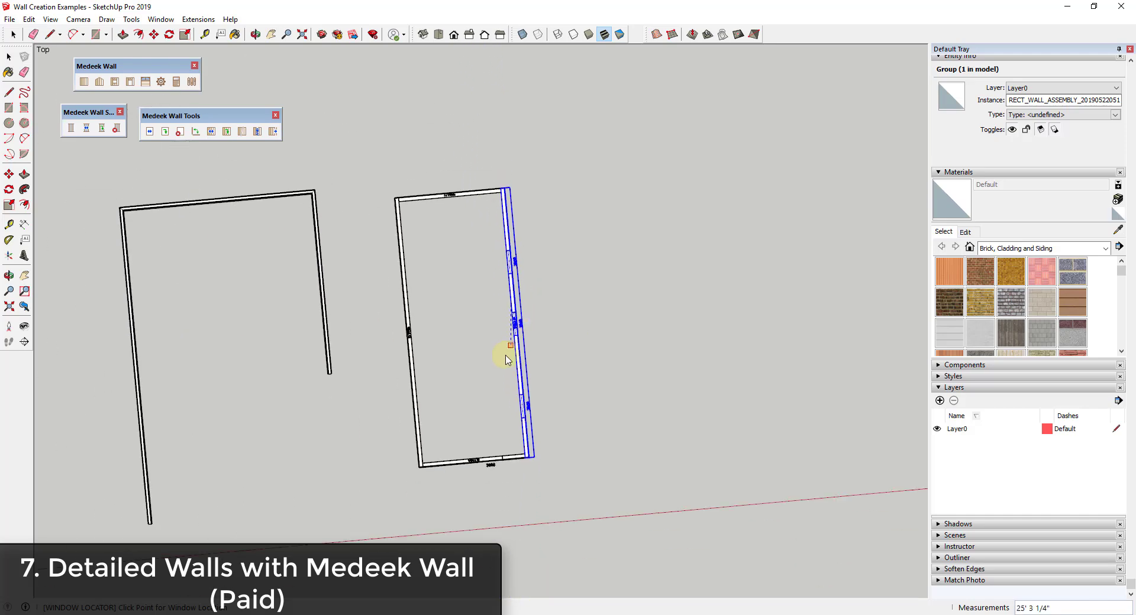
- Switch the camera back to perspective projection and view the framed enclosure in 3D
left_click(78, 19)
left_click(109, 77)
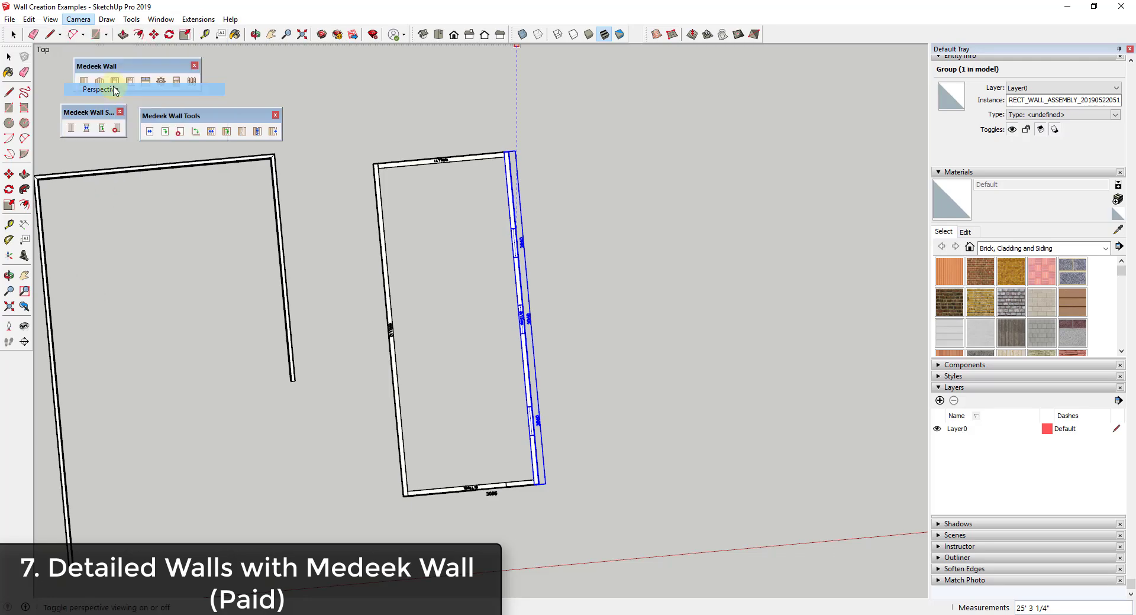
middle_click_drag(554, 400, 343, 180)
scroll(525, 385, "down", 6)
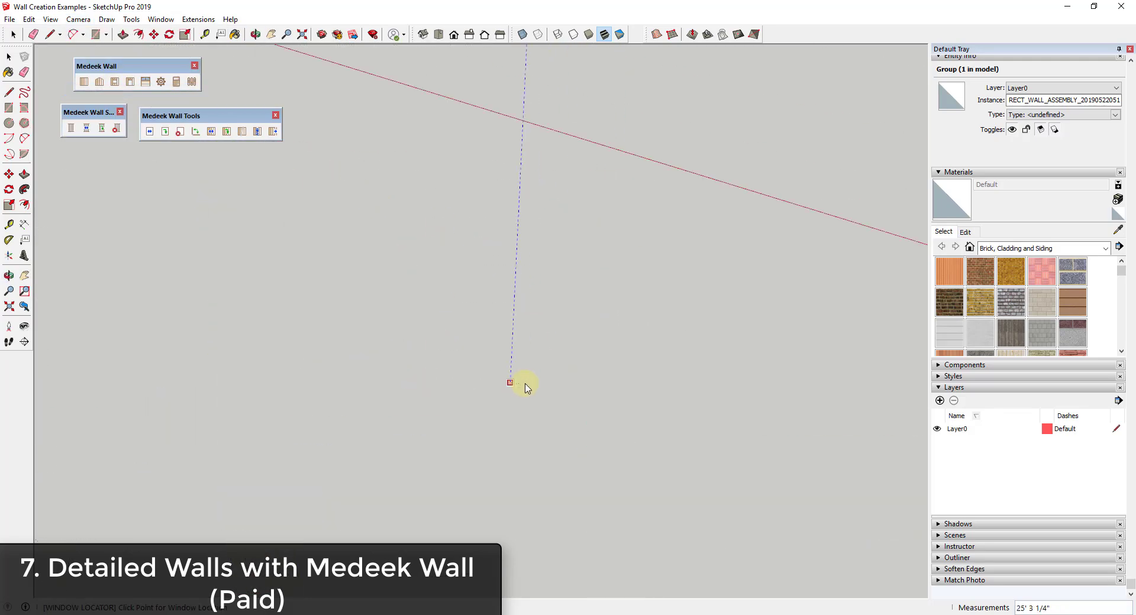
scroll(532, 215, "up", 6)
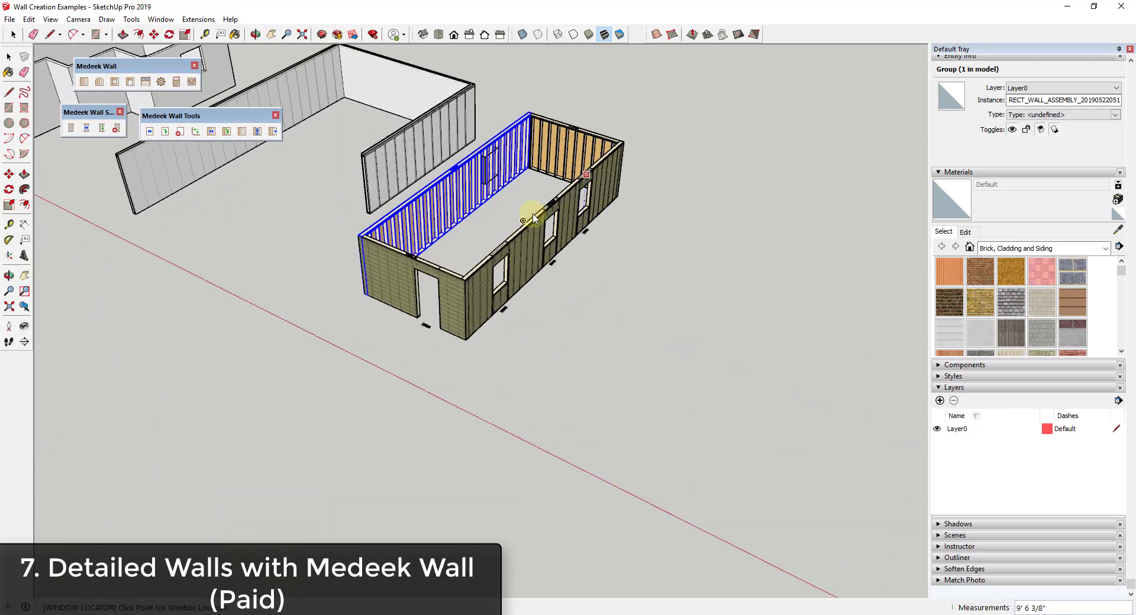
- Leave window placement and open the long windowed wall's assembly properties for editing
key("space")
middle_click_drag(403, 278, 645, 265)
scroll(553, 204, "up", 2)
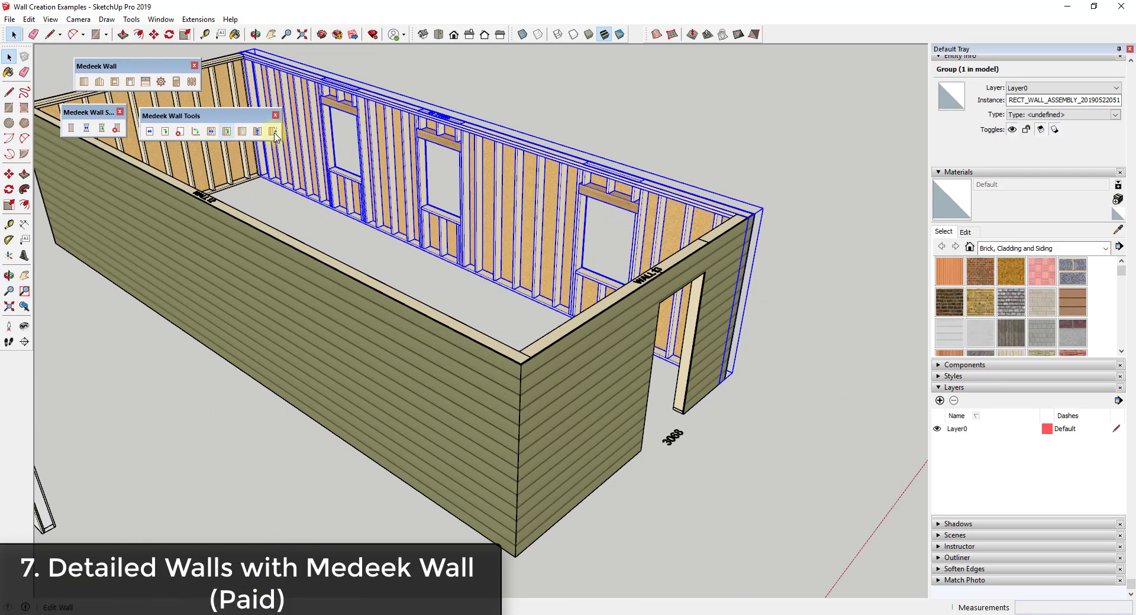
left_click(226, 132)
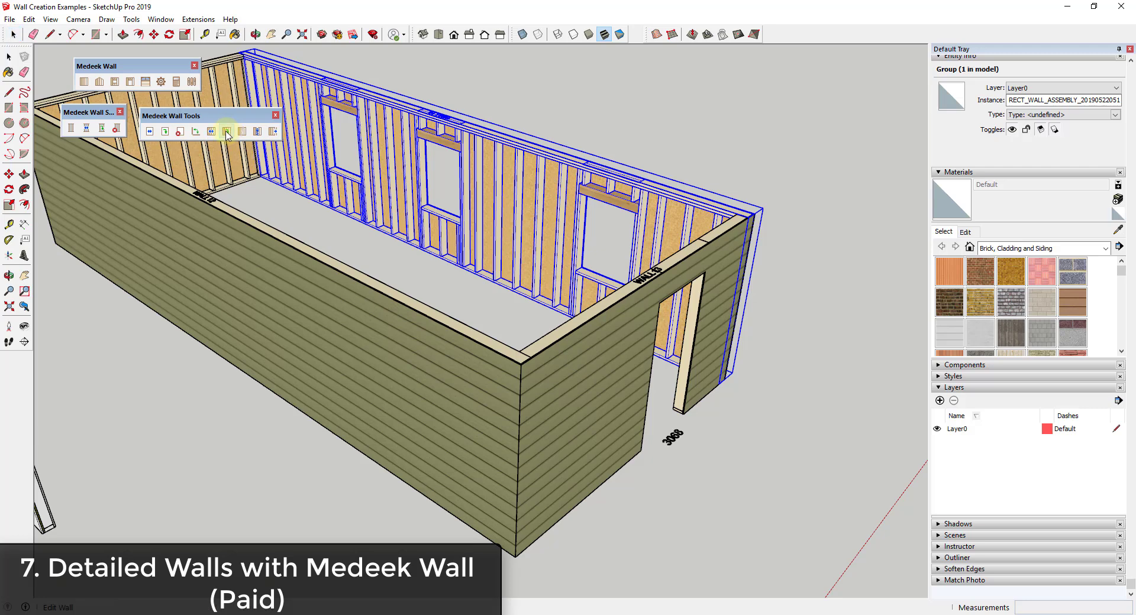
left_click(529, 187)
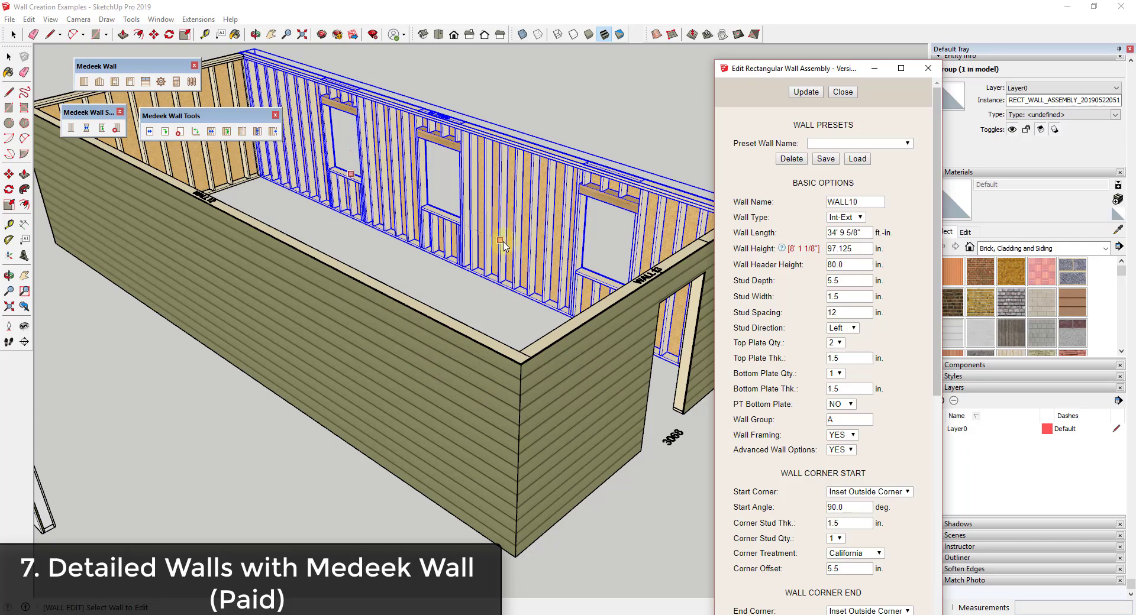
- Examine the framed, sided enclosure with its door and window openings from several sides
scroll(482, 302, "down", 2)
middle_click_drag(614, 220, 560, 186)
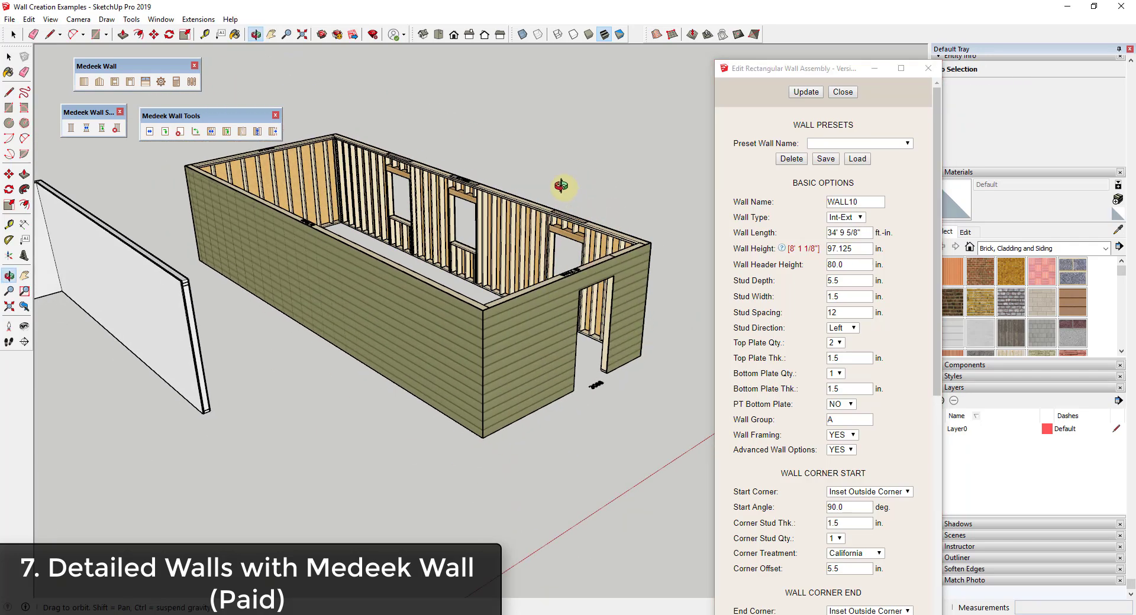
scroll(565, 187, "up", 1)
scroll(603, 193, "up", 2)
scroll(400, 261, "down", 4)
scroll(410, 223, "up", 2)
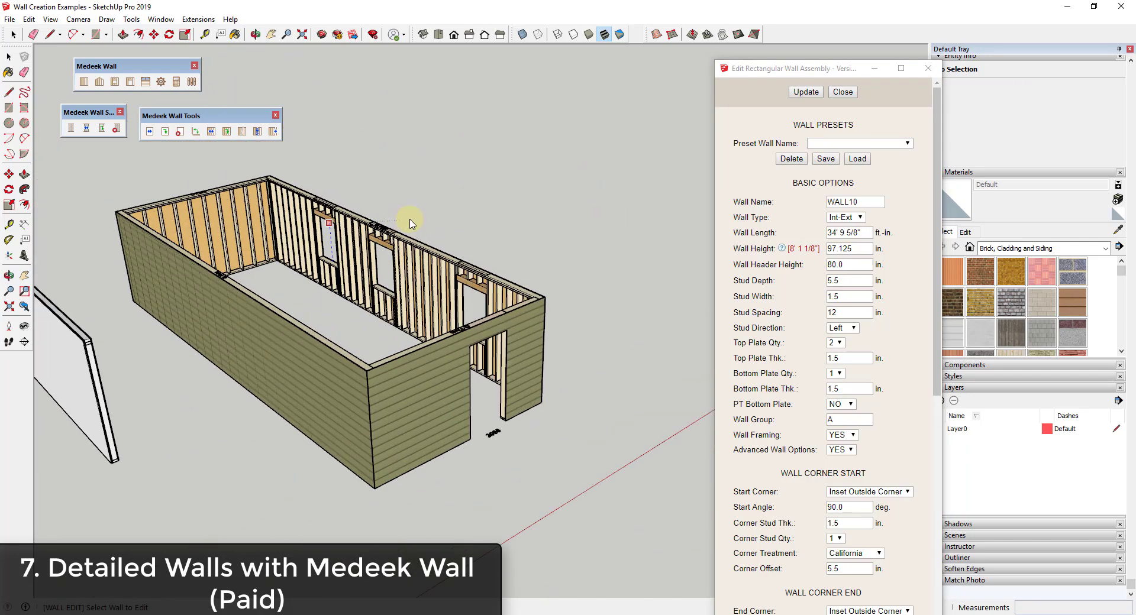
middle_click_drag(424, 283, 36, 275)
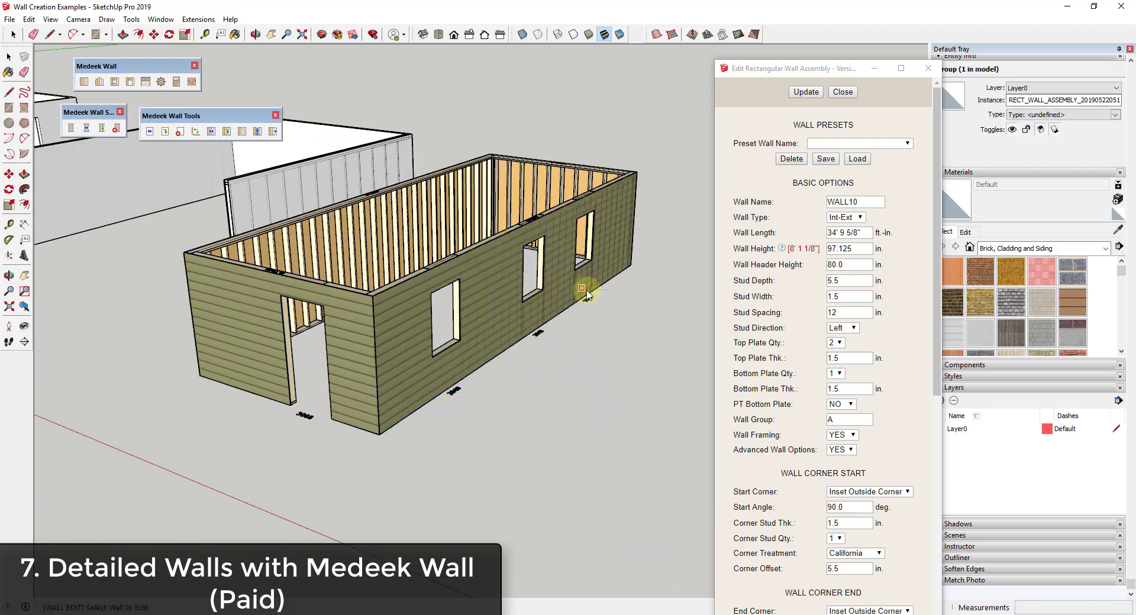
scroll(577, 275, "down", 3)
scroll(522, 249, "up", 3)
middle_click_drag(522, 249, 473, 320)
scroll(472, 284, "down", 3)
scroll(544, 258, "up", 1)
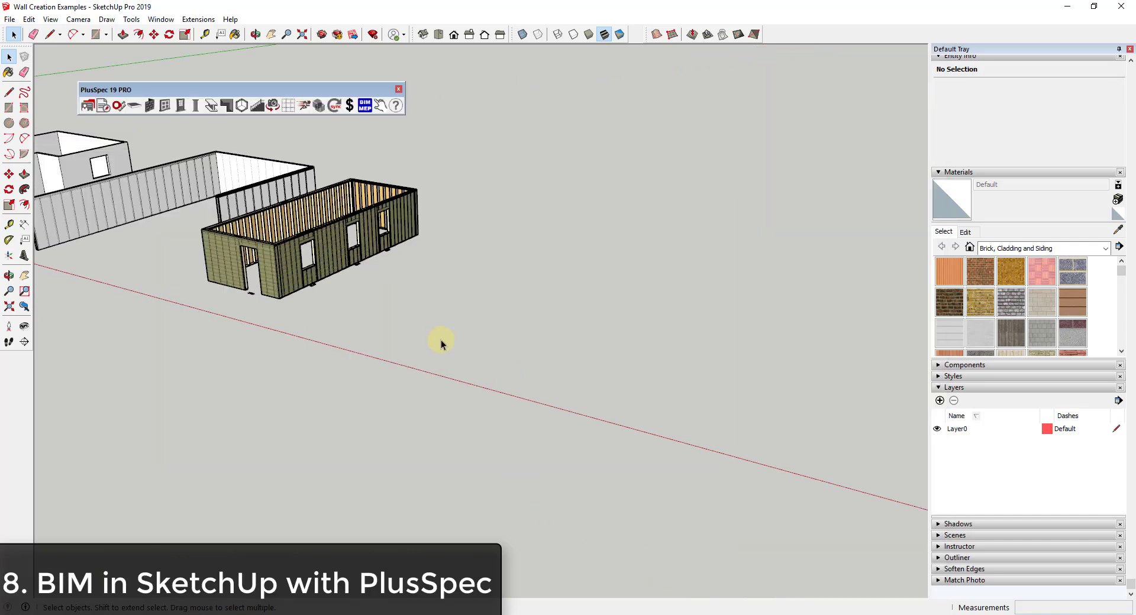
- Open PlusSpec's Wall Tool and move its settings window clear of the PlusSpec toolbar
middle_click_drag(458, 371, 467, 282)
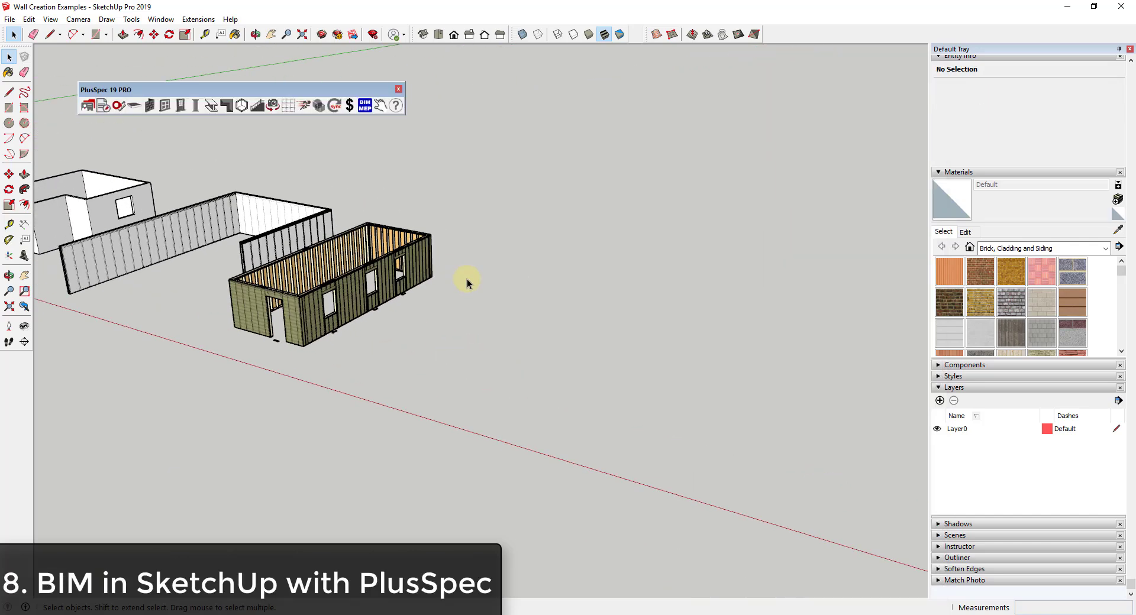
left_click(149, 107)
left_click_drag(65, 13, 100, 46)
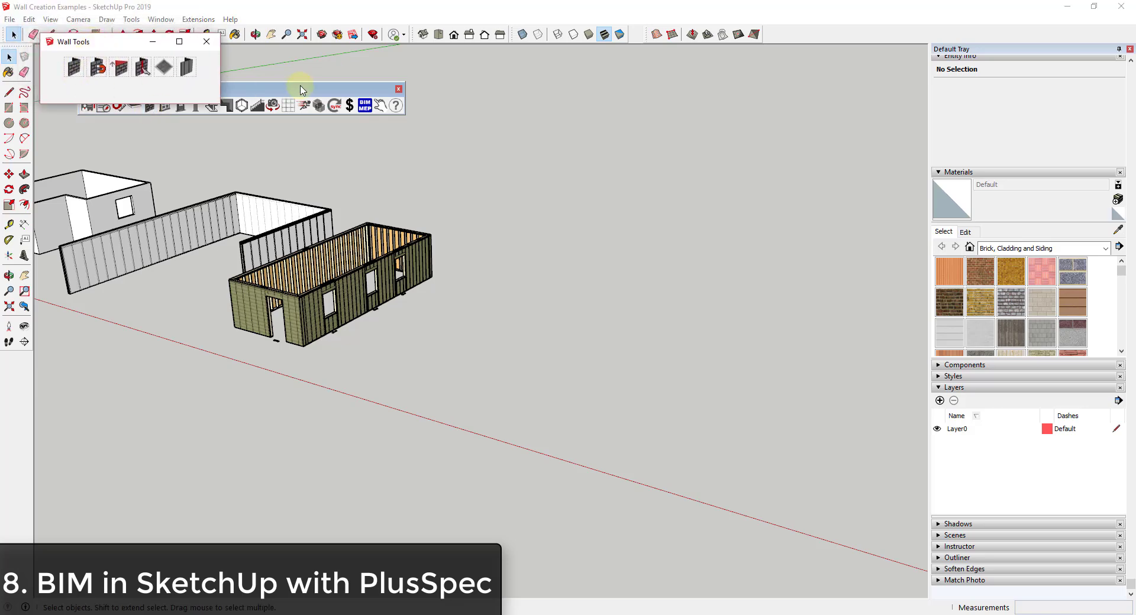
left_click(74, 71)
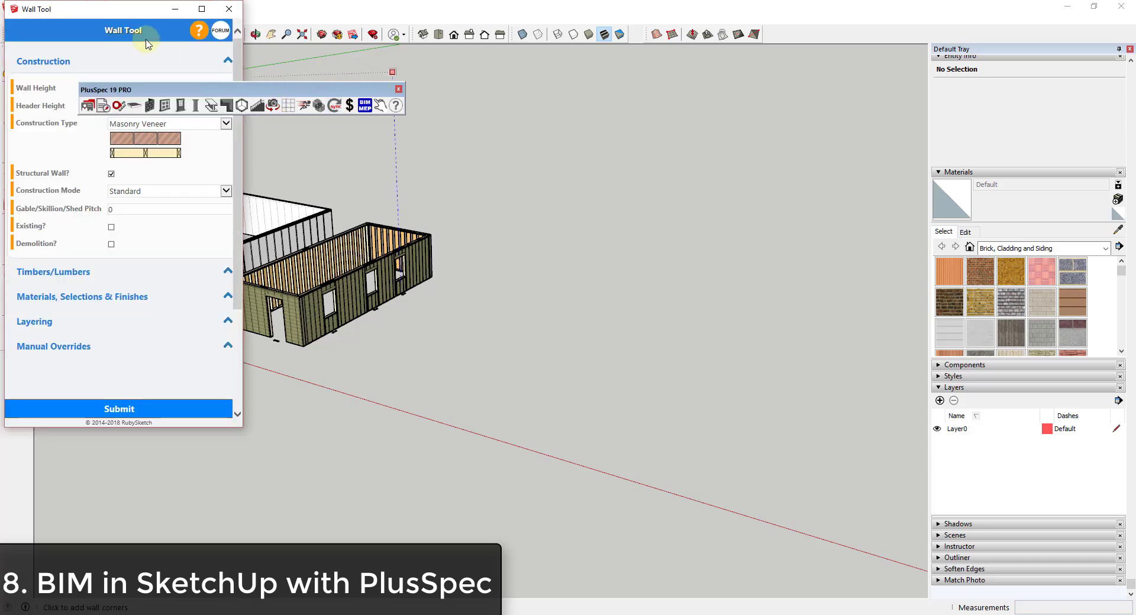
mouse_move(115, 14)
left_mouse_down()
mouse_move(114, 114)
mouse_move(146, 138)
mouse_move(173, 138)
left_mouse_up()
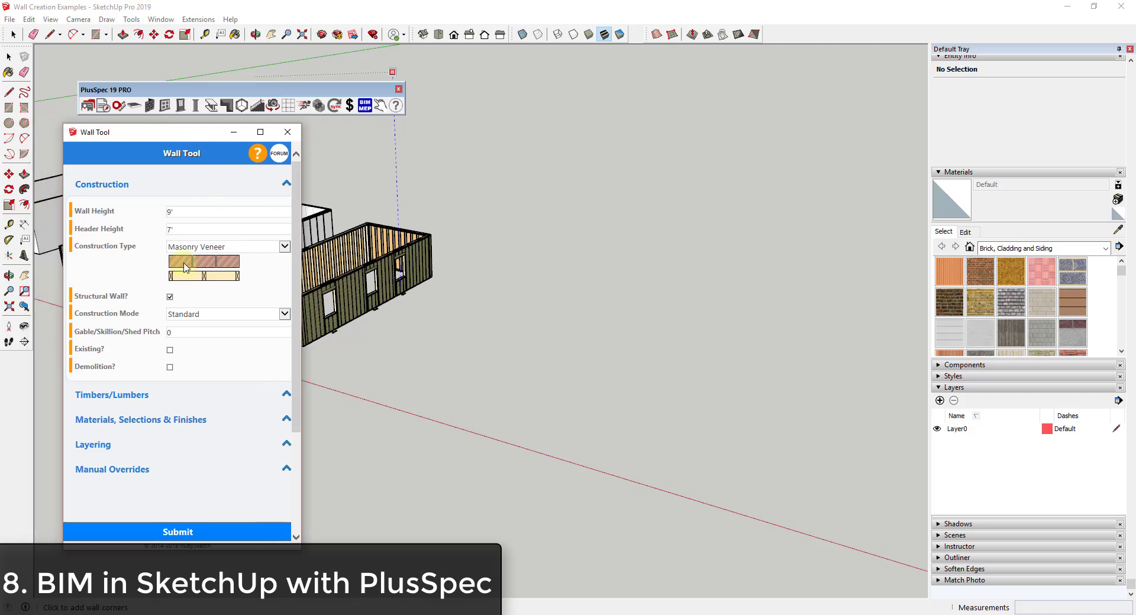
- Try the Double Masonry and Single Masonry construction types, then return the wall to Masonry Veneer
left_click(256, 251)
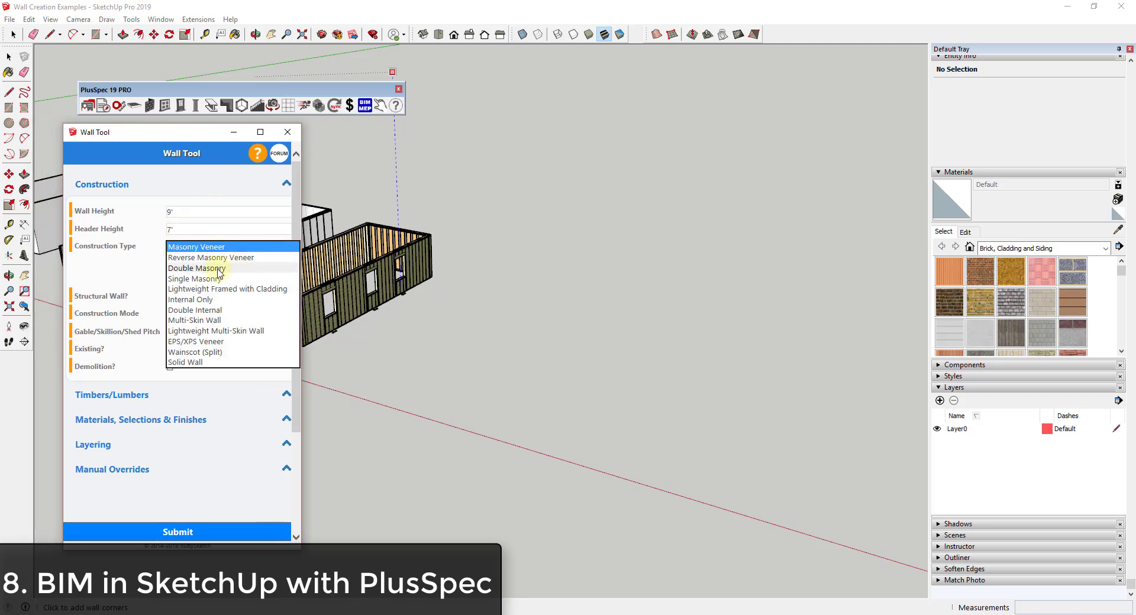
left_click(241, 267)
left_click(245, 249)
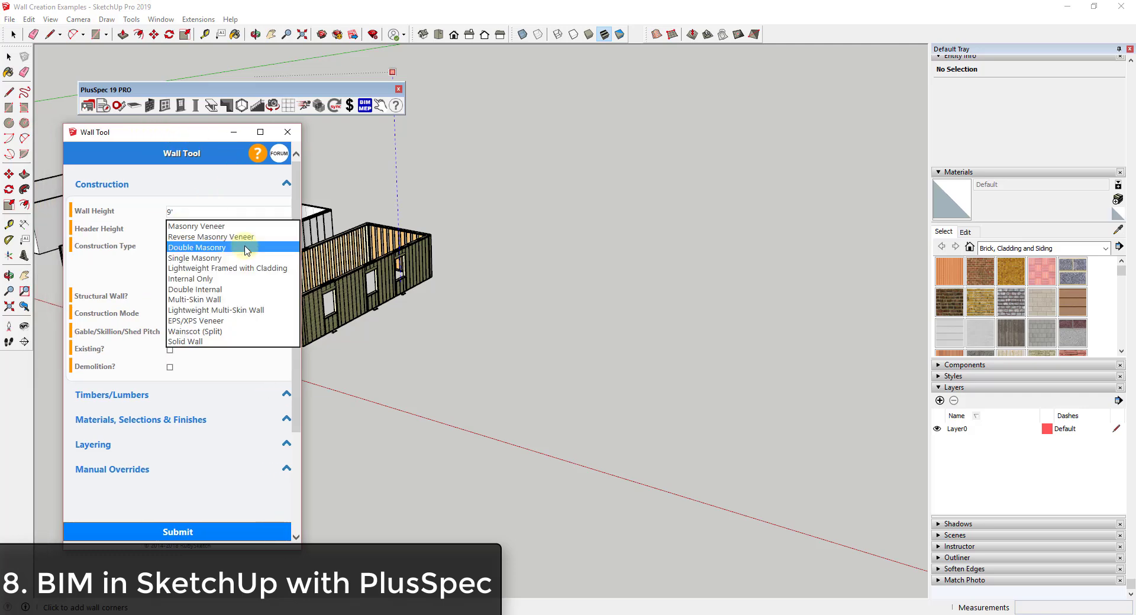
left_click(236, 256)
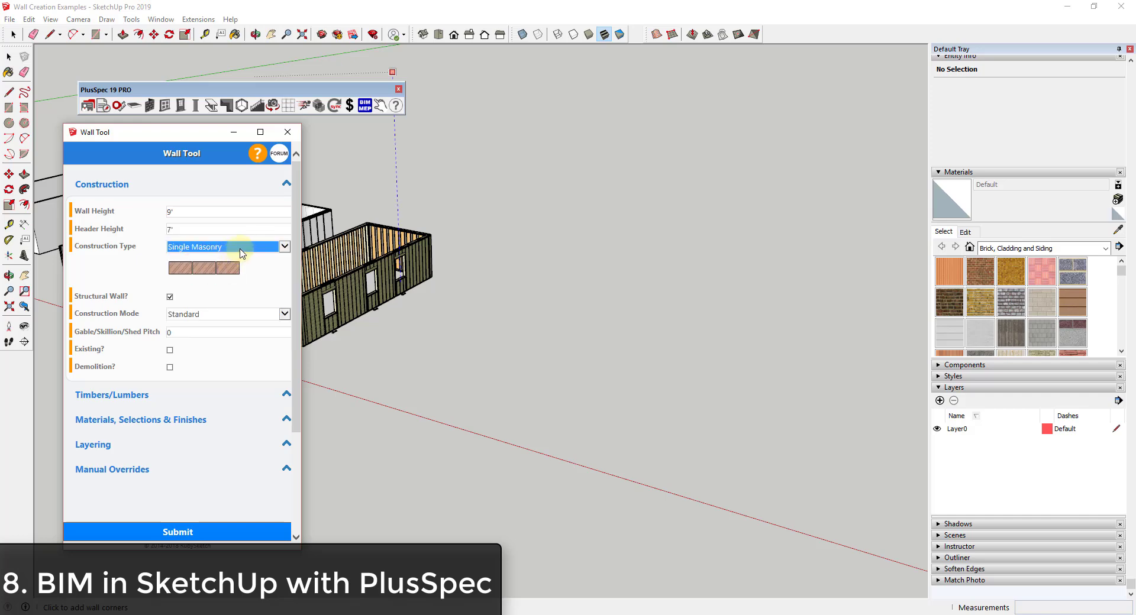
left_click(241, 253)
left_click(217, 218)
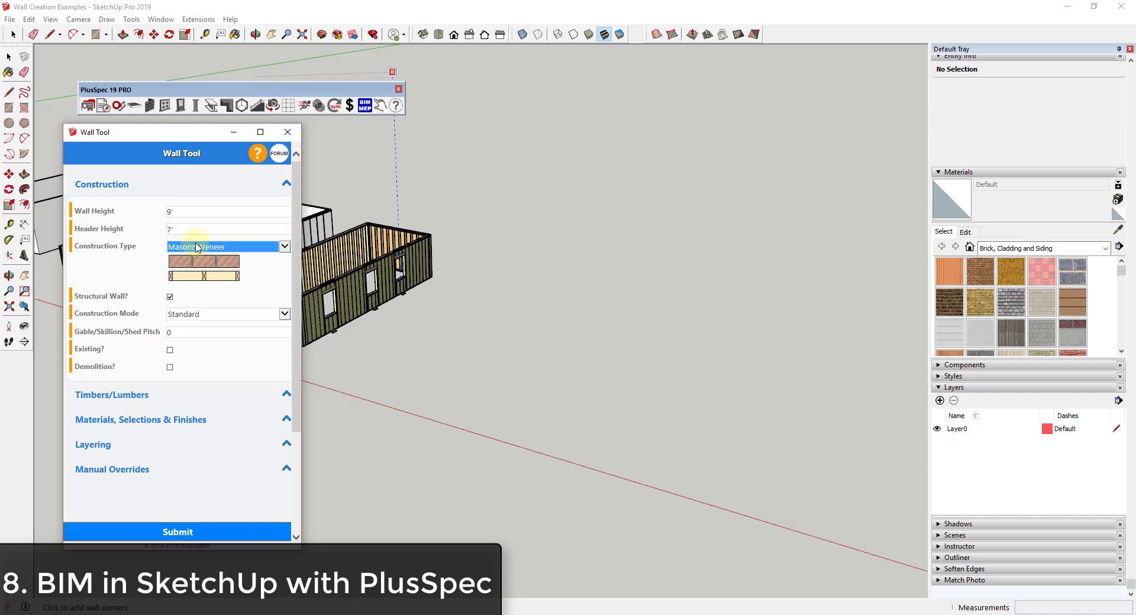
left_click(201, 249)
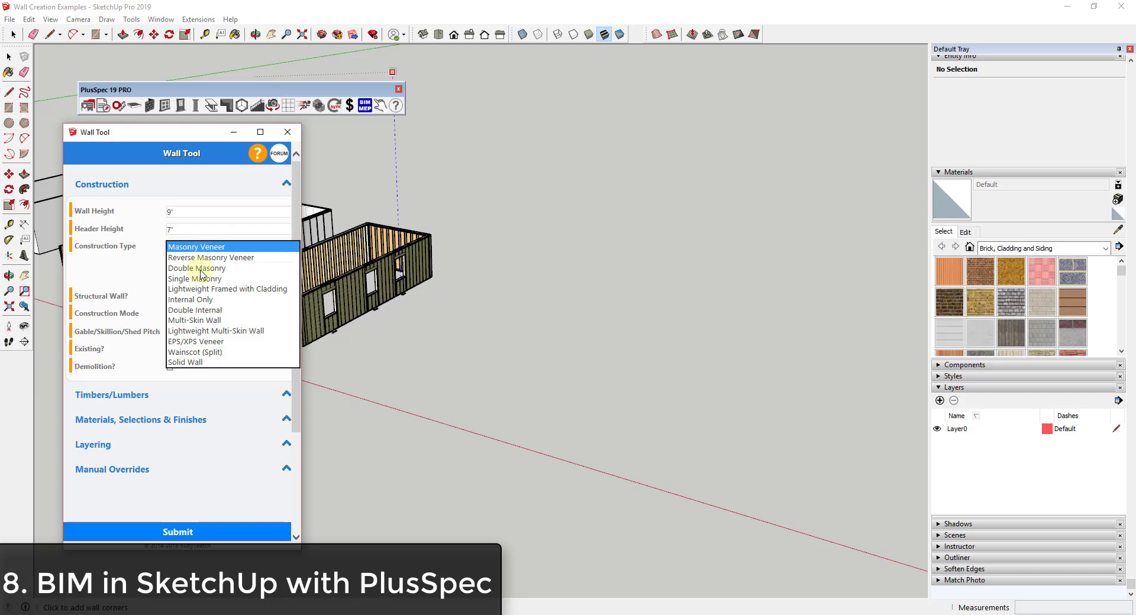
left_click(104, 275)
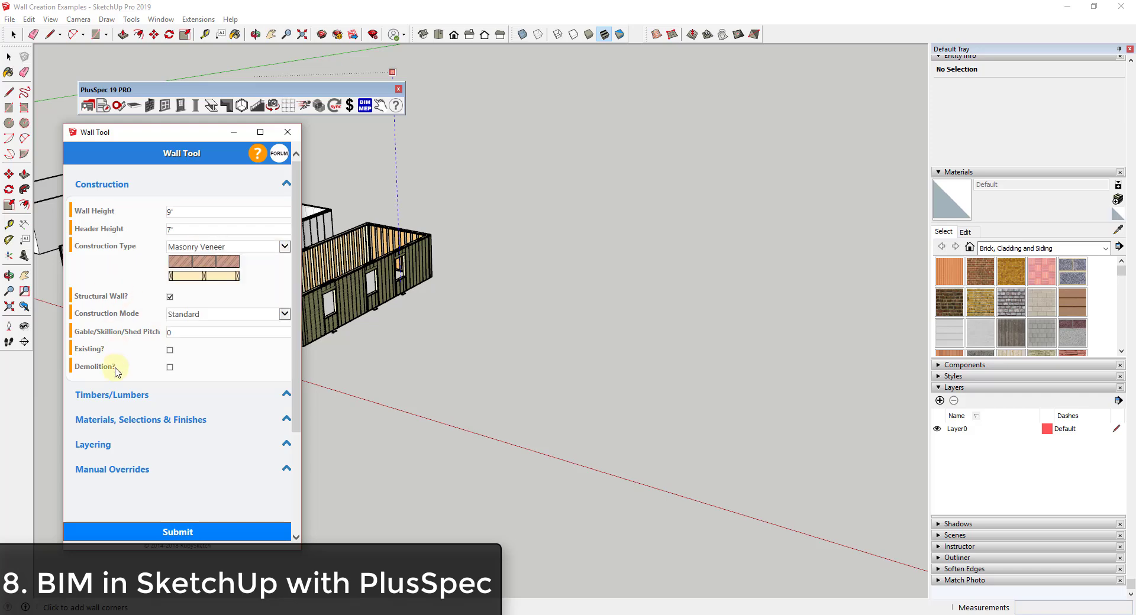
- Review the wall's timber settings, including the available stud lumber sizes
left_click(112, 395)
scroll(151, 343, "down", 3)
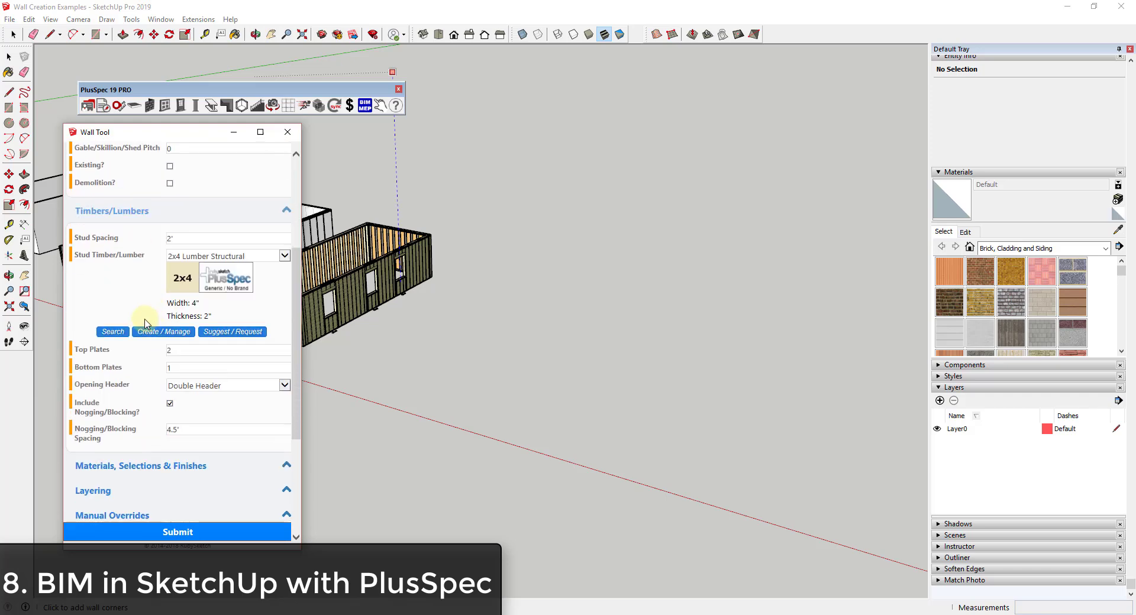
left_click(192, 257)
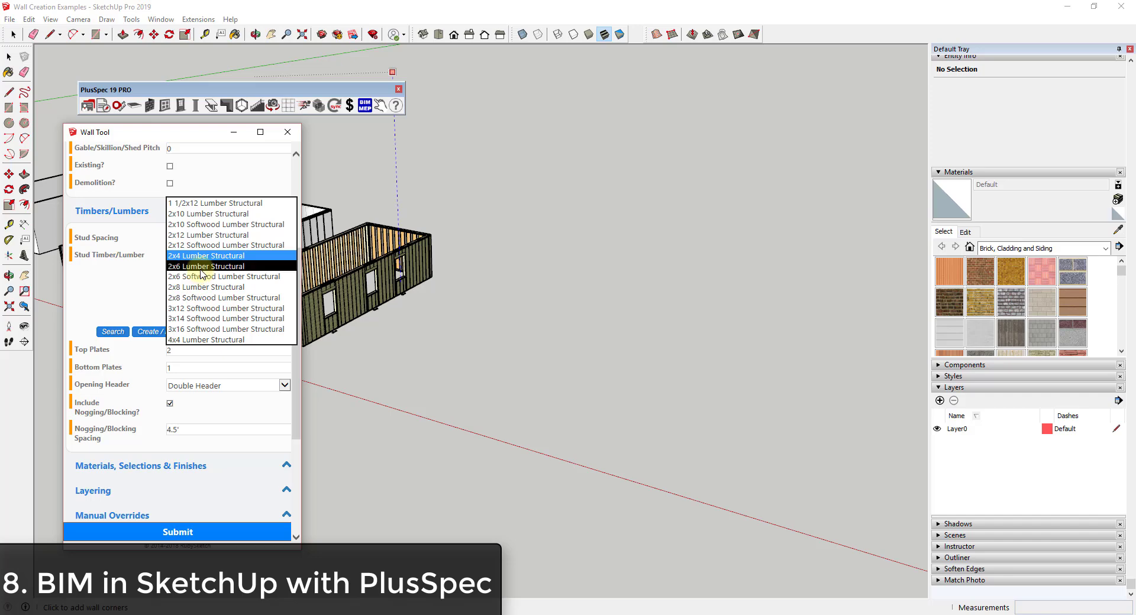
left_click(198, 258)
scroll(131, 305, "down", 3)
- Review the wall's material and finish choices for the brick veneer and the gypsum board lining
left_click(141, 284)
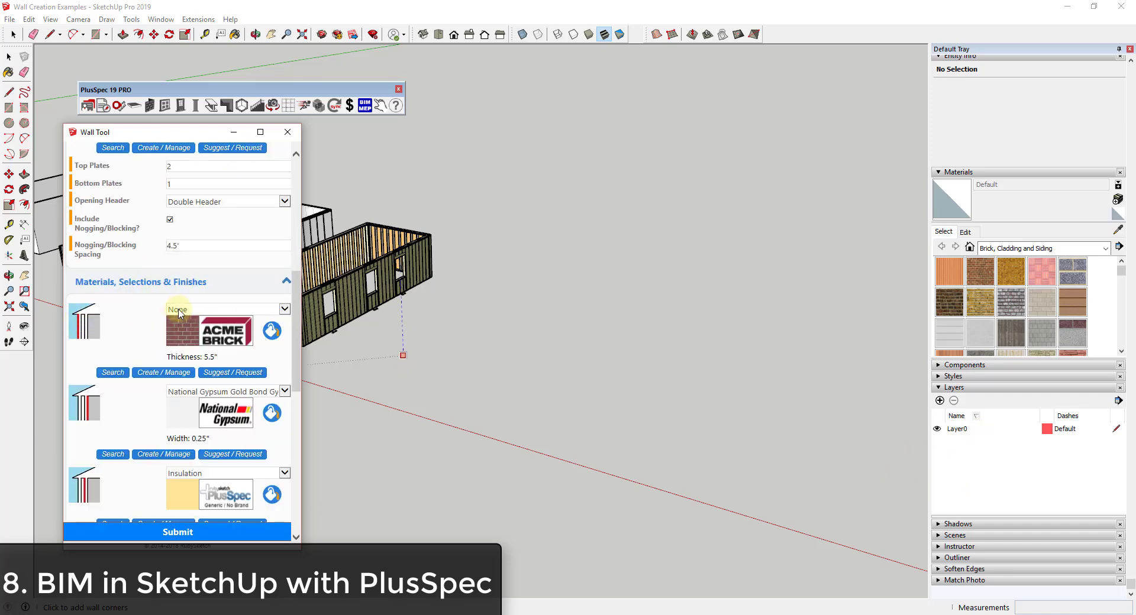
left_click(179, 314)
left_click(192, 304)
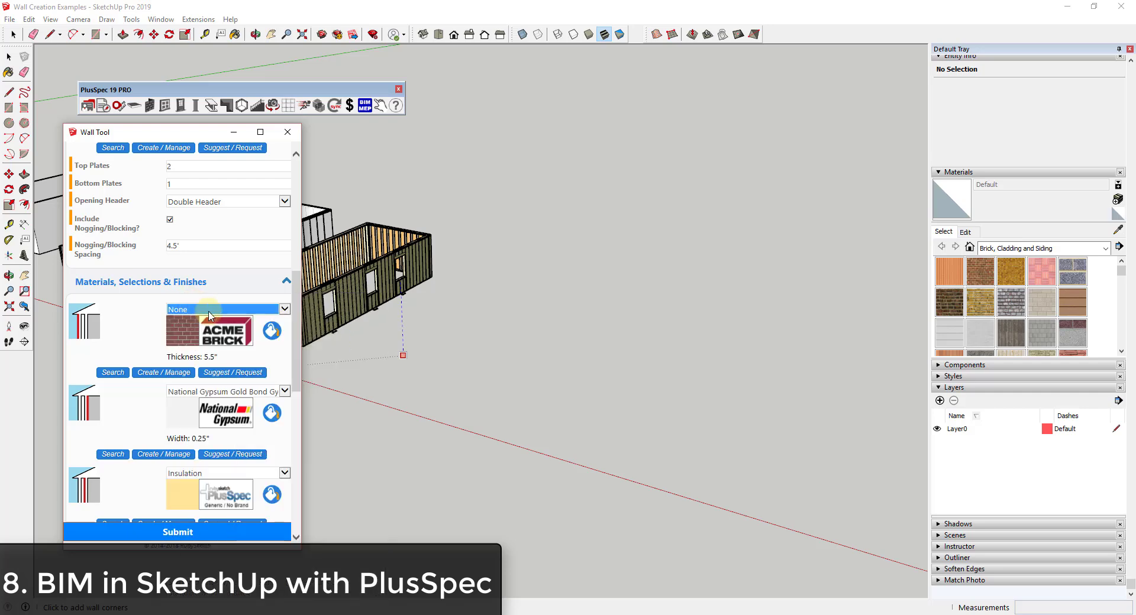
left_click(213, 311)
left_click(213, 310)
left_click(208, 310)
left_click(192, 287)
left_click(201, 397)
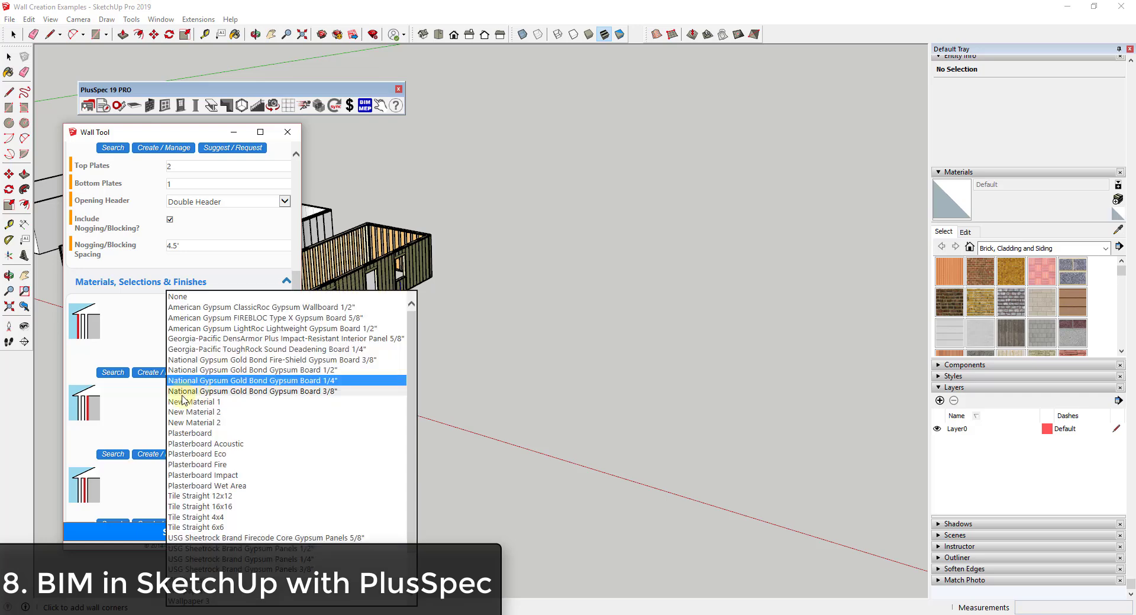
left_click(223, 391)
- Review the remaining wall finishes down to flashing and the layer assignments for walls, windows and doors
scroll(214, 329, "down", 5)
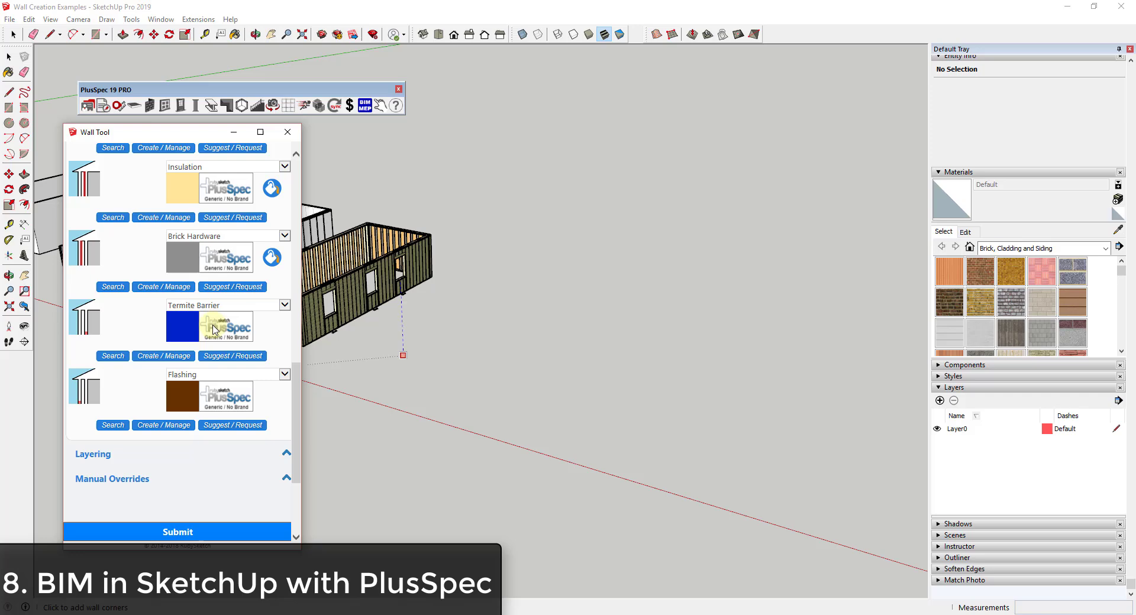
left_click(207, 375)
left_click(208, 375)
scroll(129, 403, "down", 2)
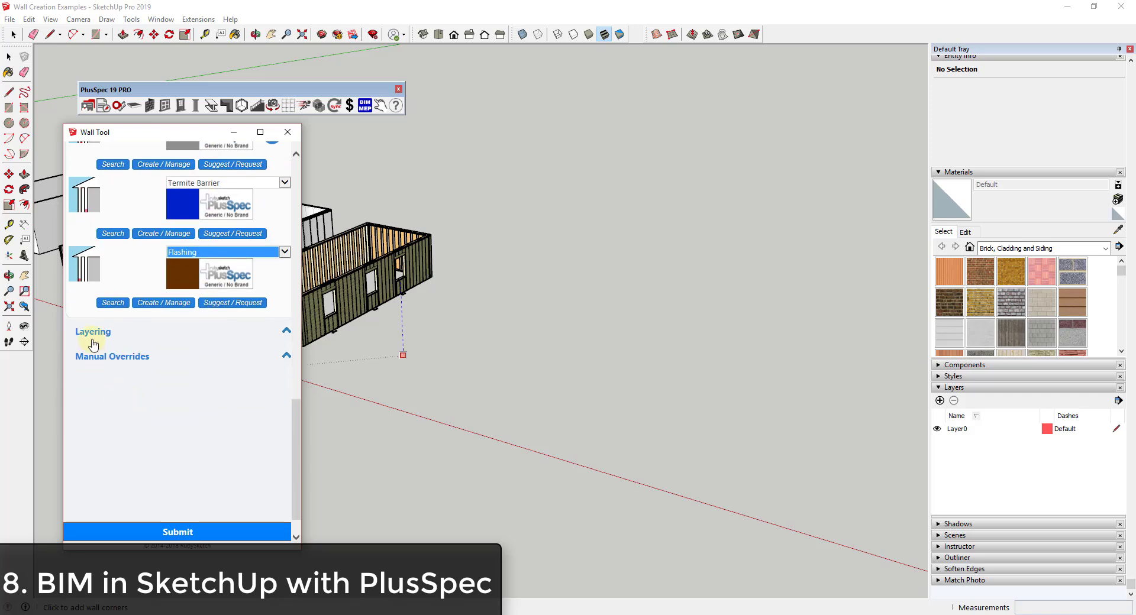
left_click(147, 338)
scroll(172, 347, "down", 2)
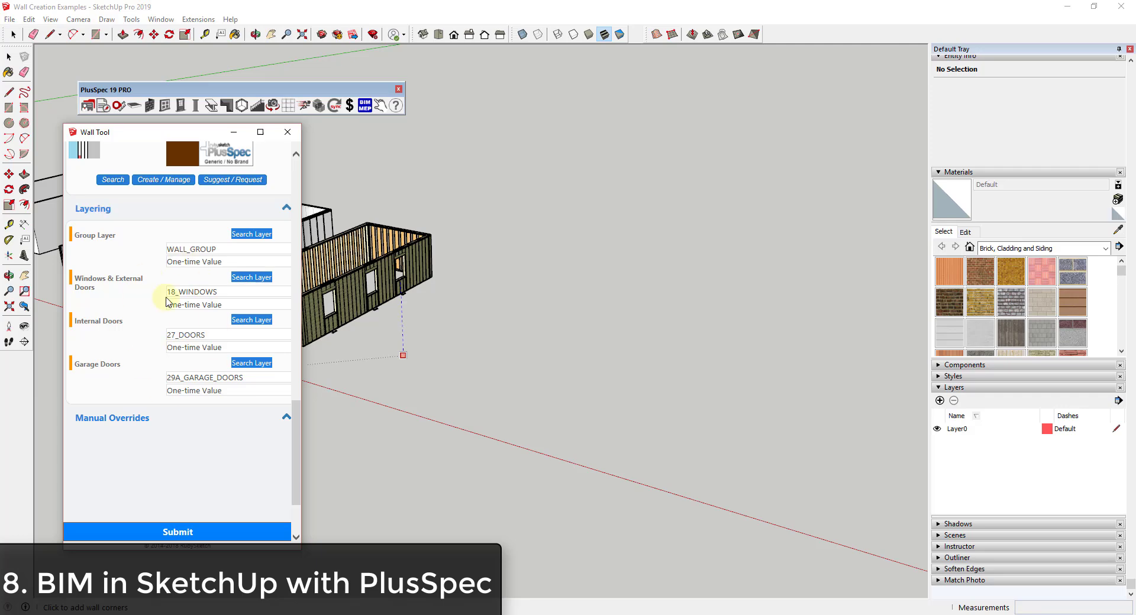
scroll(171, 343, "down", 1)
scroll(140, 349, "up", 4)
scroll(148, 334, "down", 3)
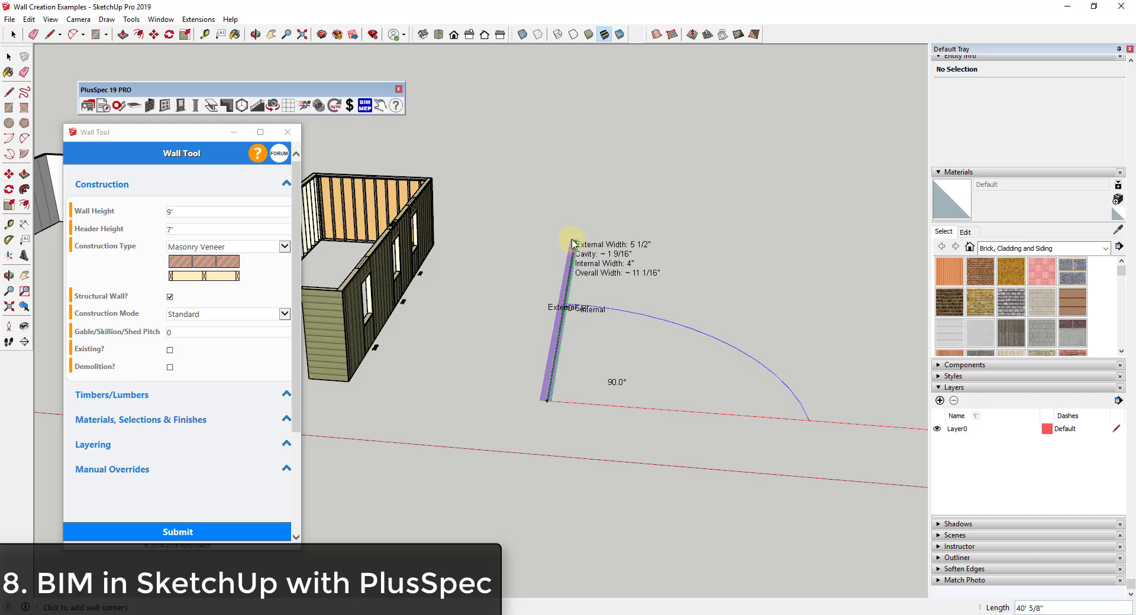
- Trace a closed four-sided Masonry Veneer wall outline about 40' by 25' beside the framed enclosure
left_click(573, 243)
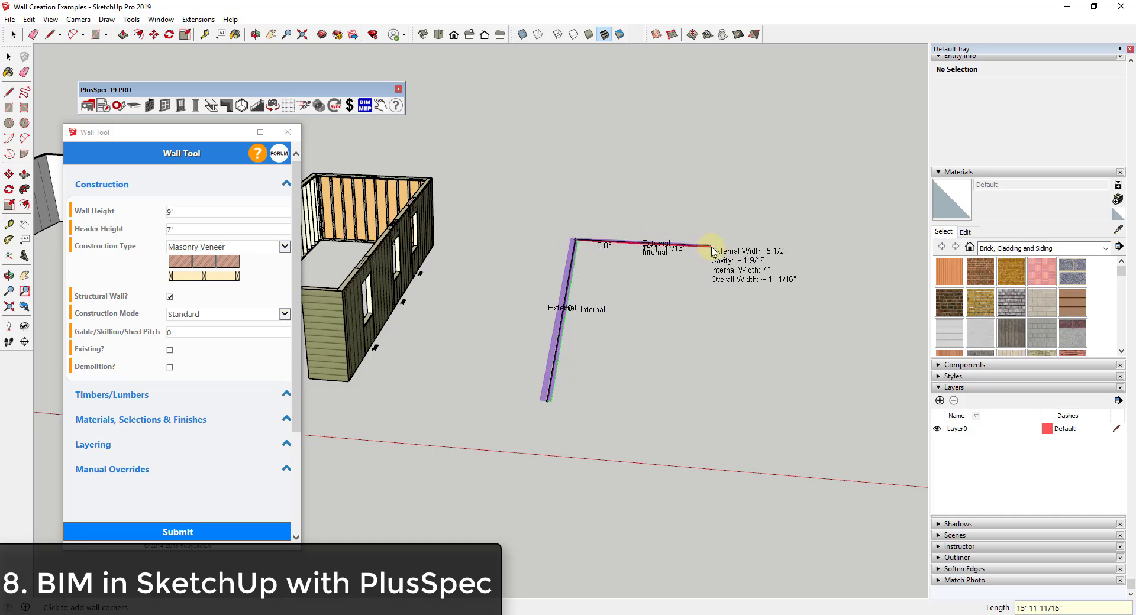
left_click(712, 252)
middle_click_drag(712, 253, 764, 319)
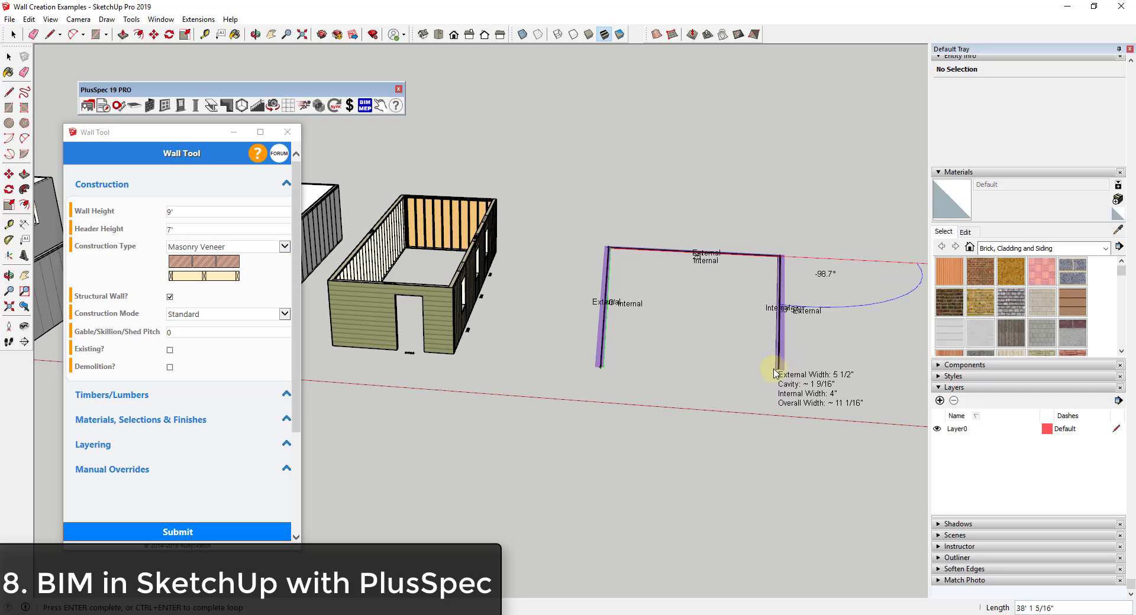
left_click(838, 383)
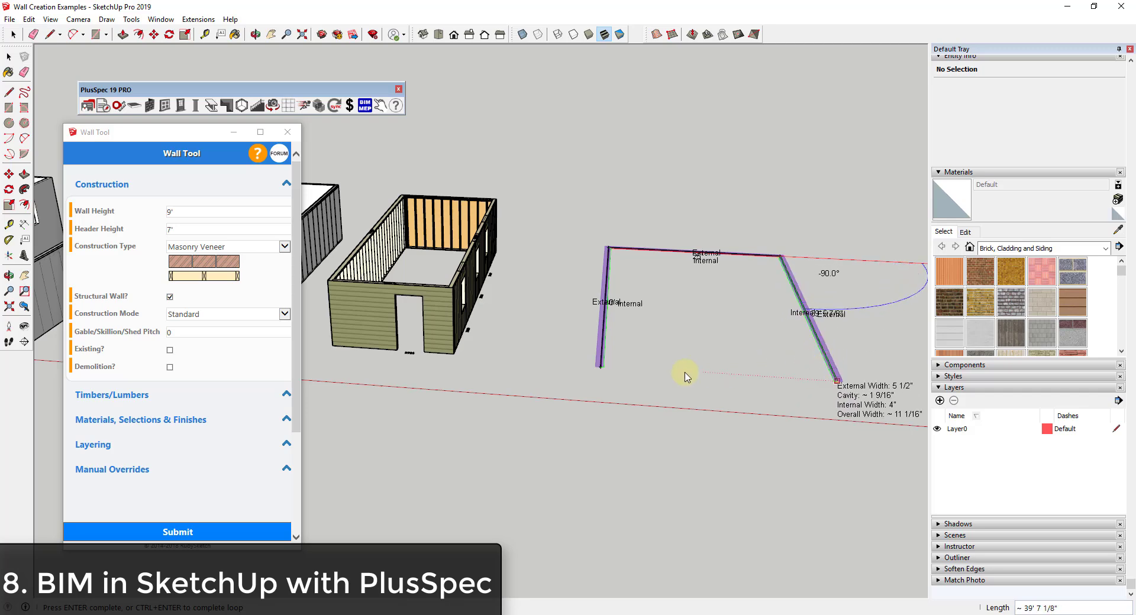
left_click(601, 368)
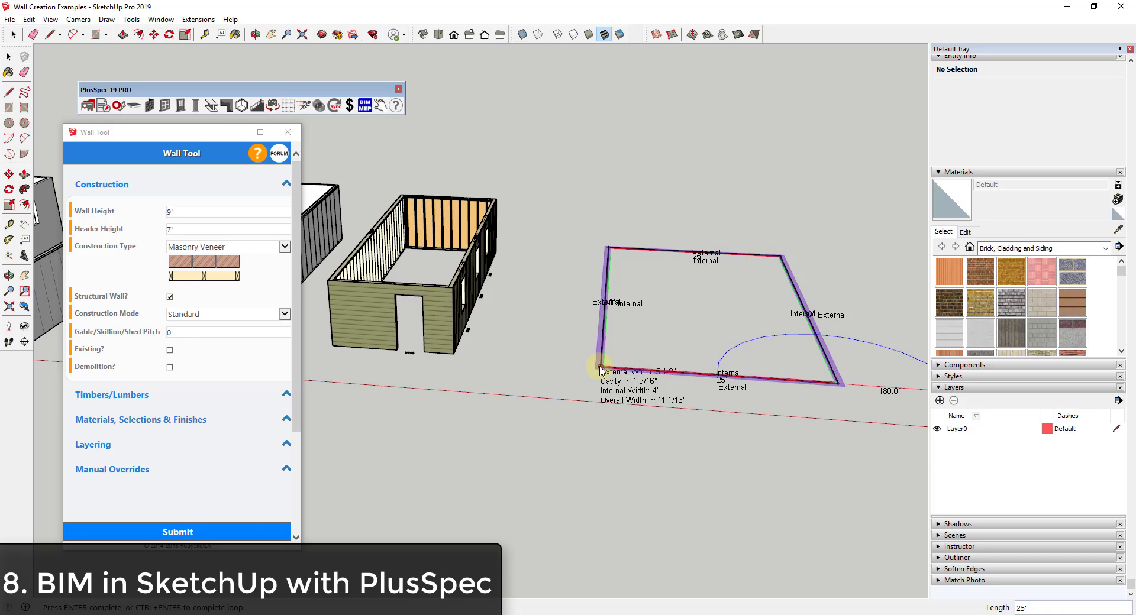
- Inspect the brick, cavity and lining layers at a corner of the new masonry veneer wall
middle_click_drag(601, 363, 484, 313)
scroll(654, 296, "up", 4)
middle_click_drag(654, 296, 535, 373)
scroll(535, 376, "up", 4)
middle_click_drag(588, 413, 709, 569)
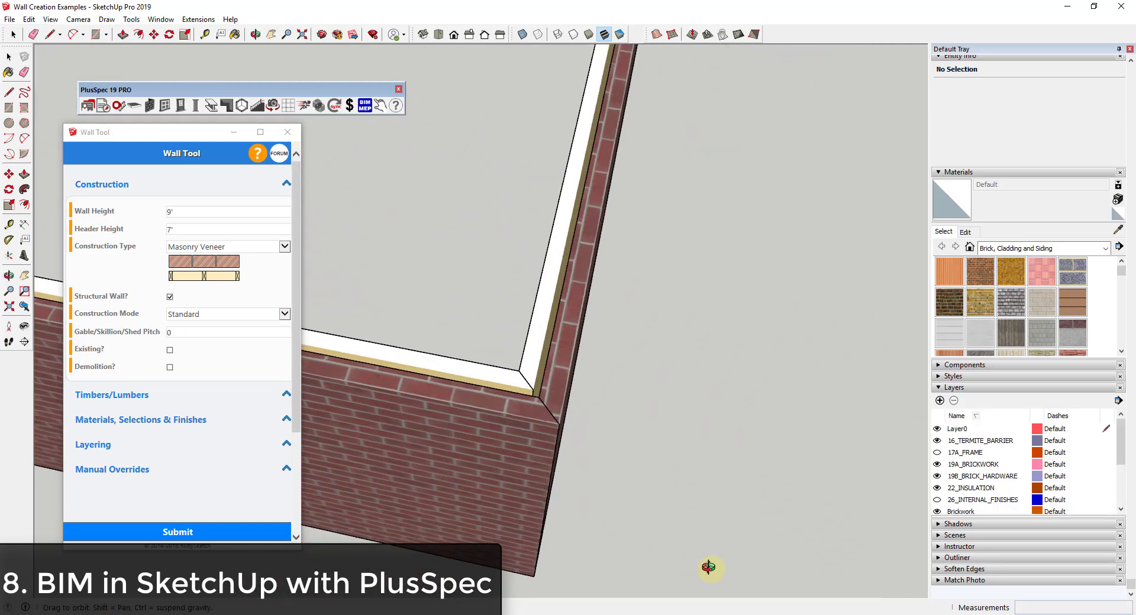
middle_click_drag(527, 355, 554, 369)
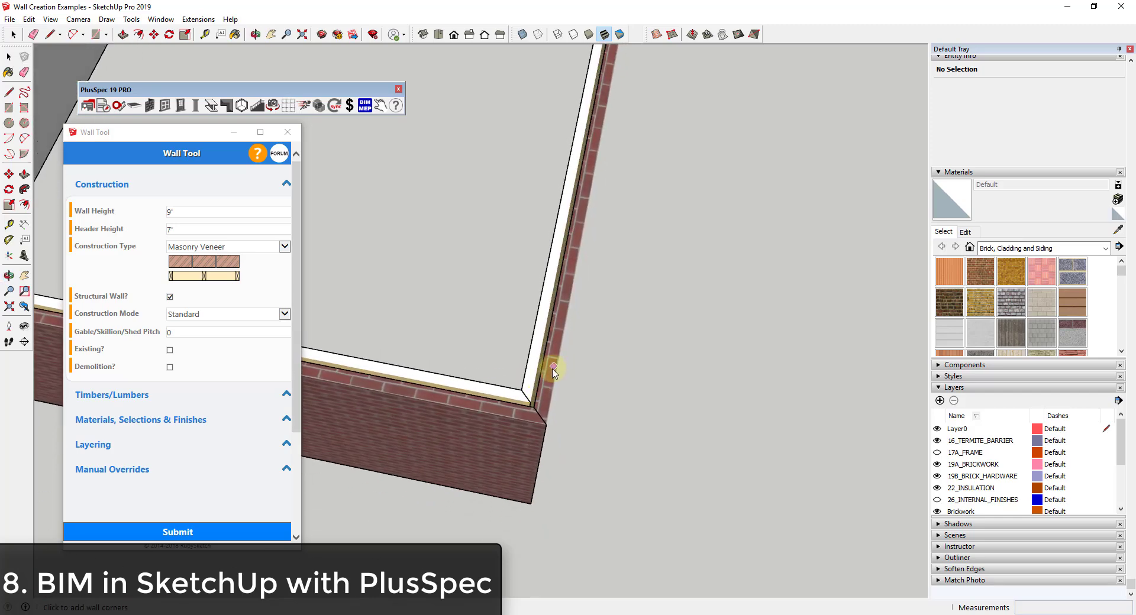
- Examine the masonry veneer enclosure's corner, layered top edge and inner face, and the whole brick shell from outside
middle_click_drag(548, 324, 557, 234)
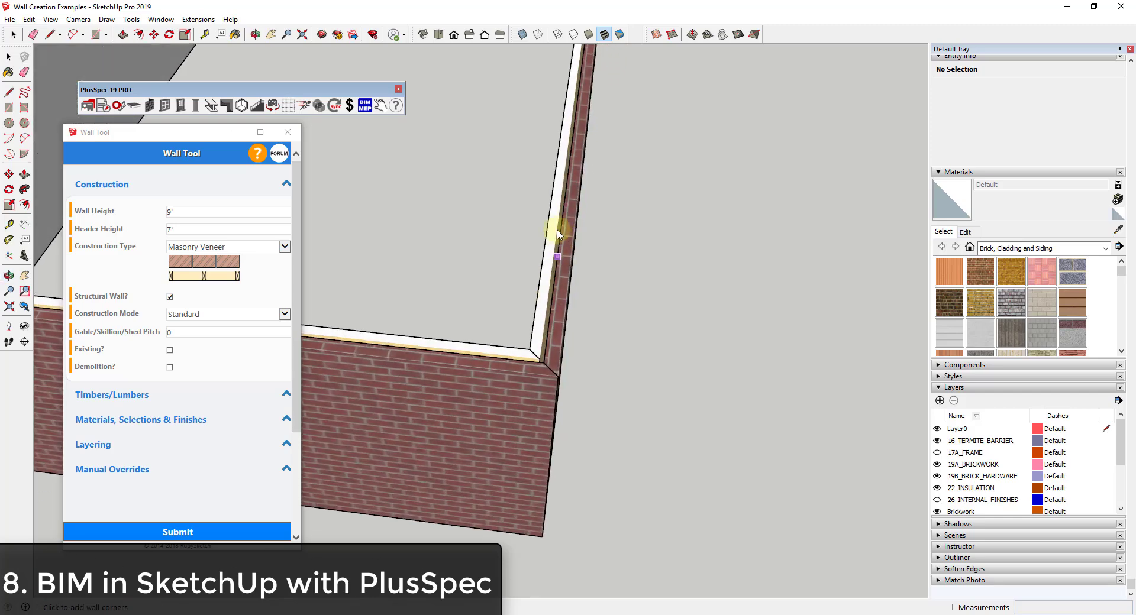
middle_click_drag(534, 355, 639, 273)
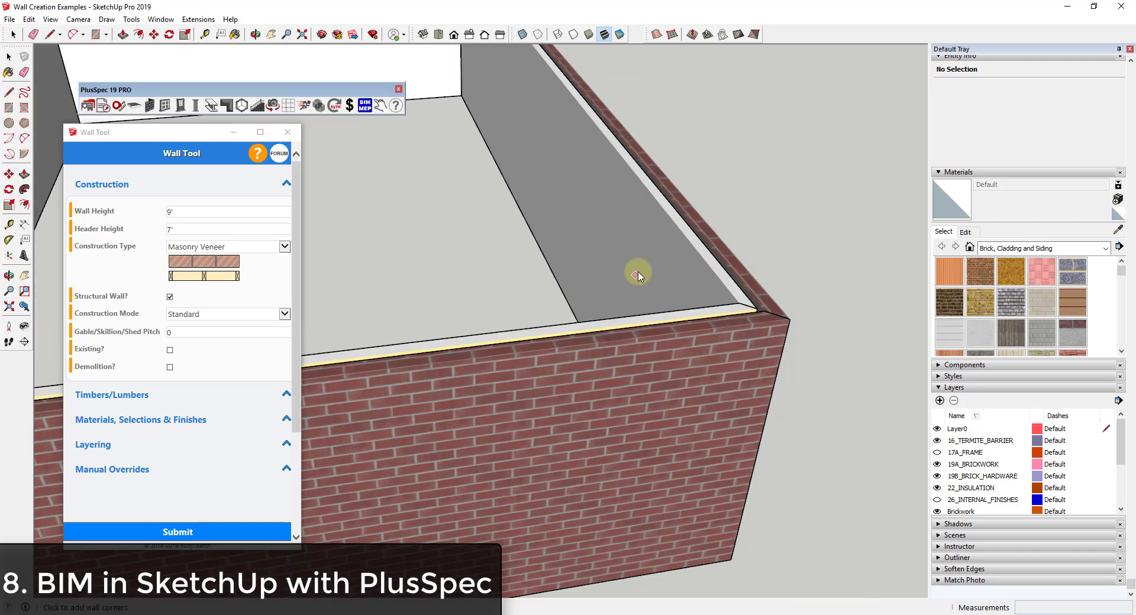
scroll(639, 273, "down", 3)
scroll(716, 289, "up", 1)
scroll(700, 295, "down", 2)
middle_click_drag(698, 301, 402, 249)
middle_click_drag(560, 231, 521, 208)
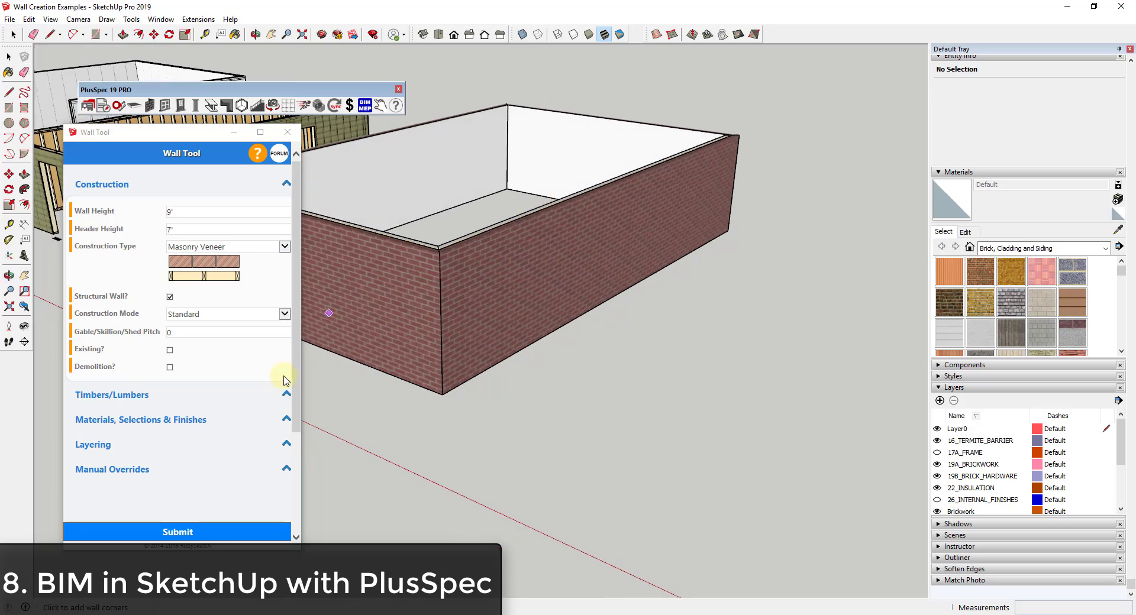
- Place a rectangular two-sash aluminium window about 8' 6" wide in the long brick wall, about 6' 2" from the near corner
left_click(166, 106)
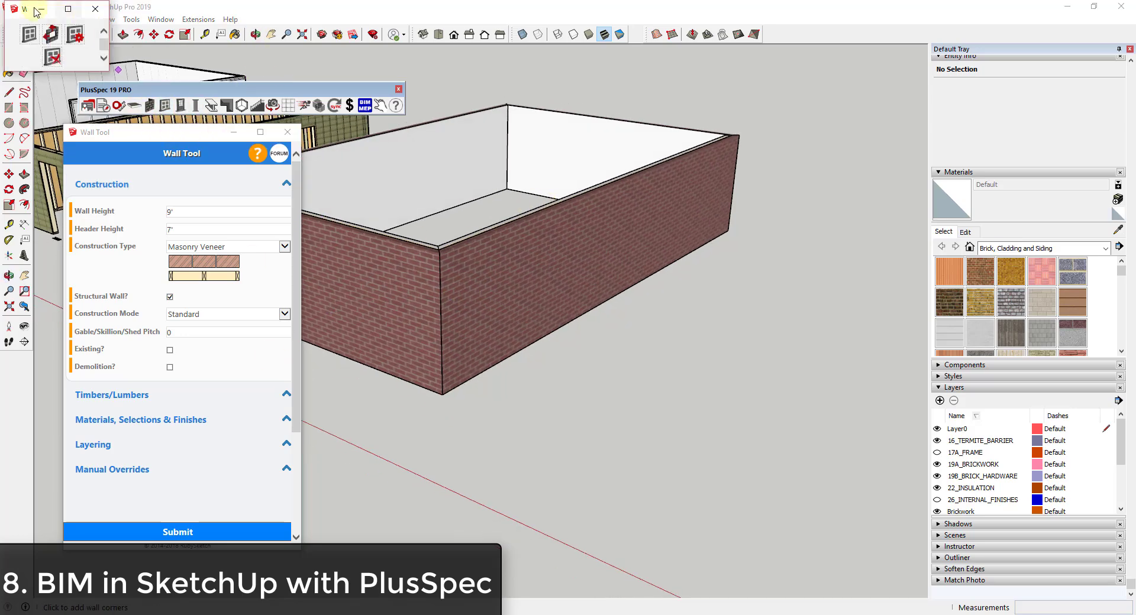
left_click(31, 38)
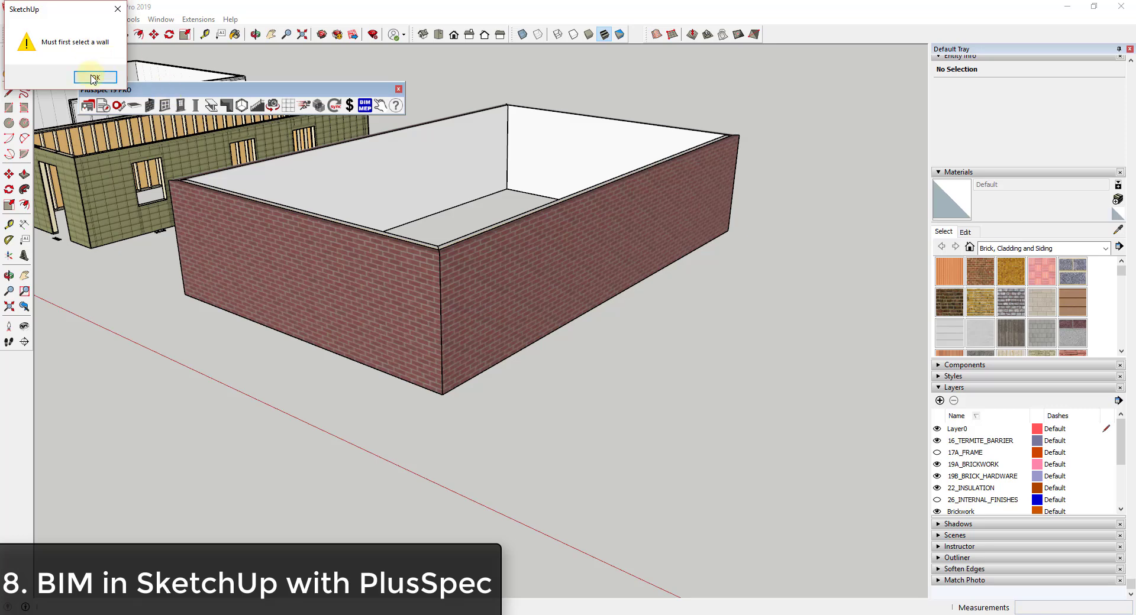
left_click(93, 77)
left_click(509, 284)
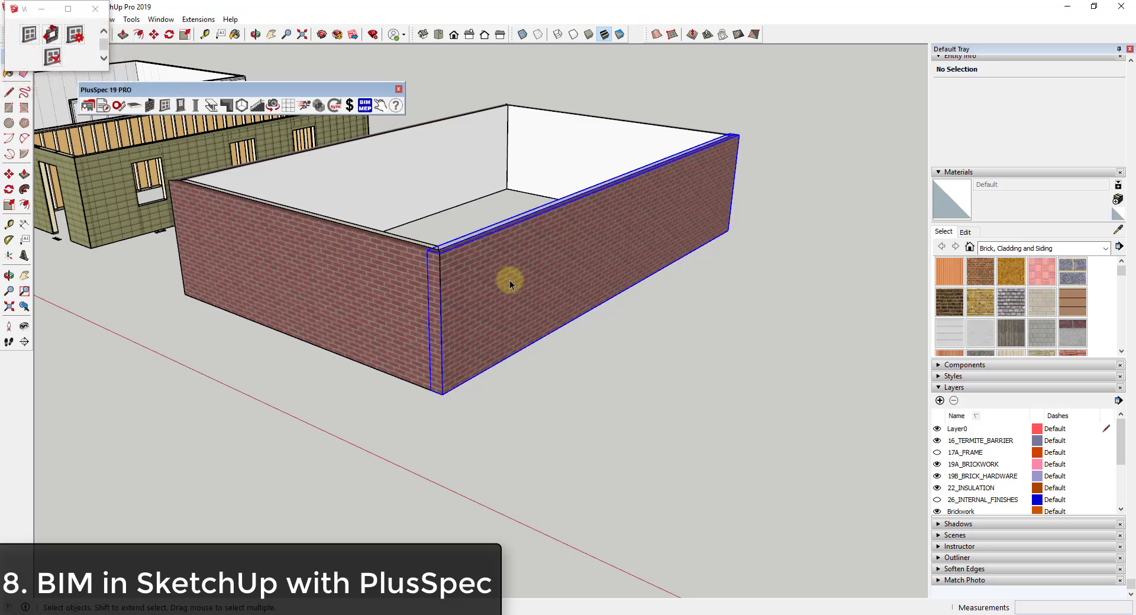
left_click(27, 35)
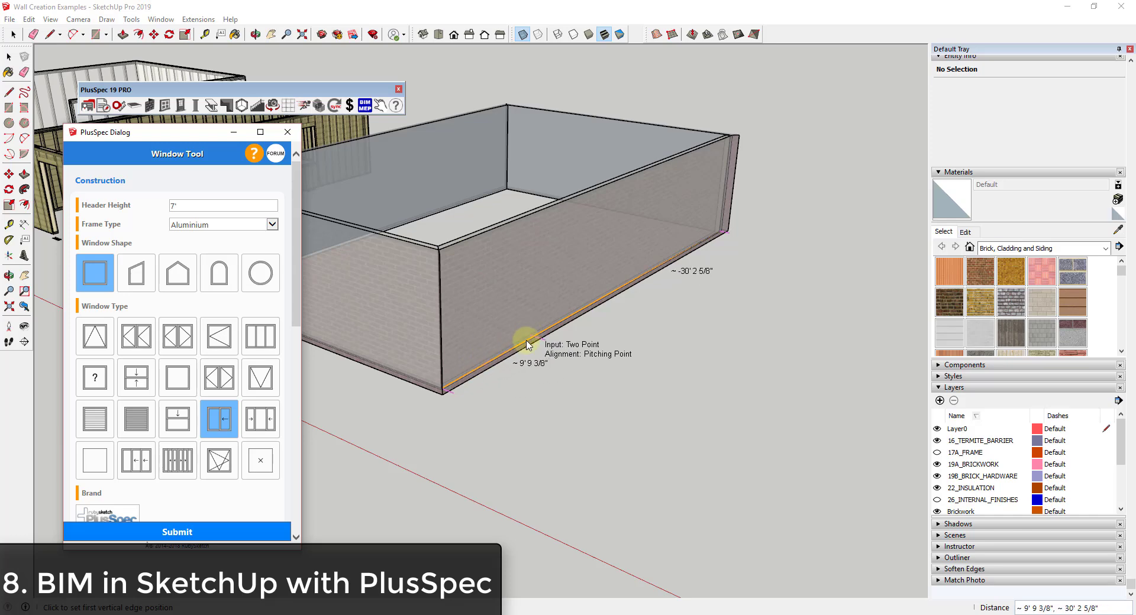
left_click(136, 336)
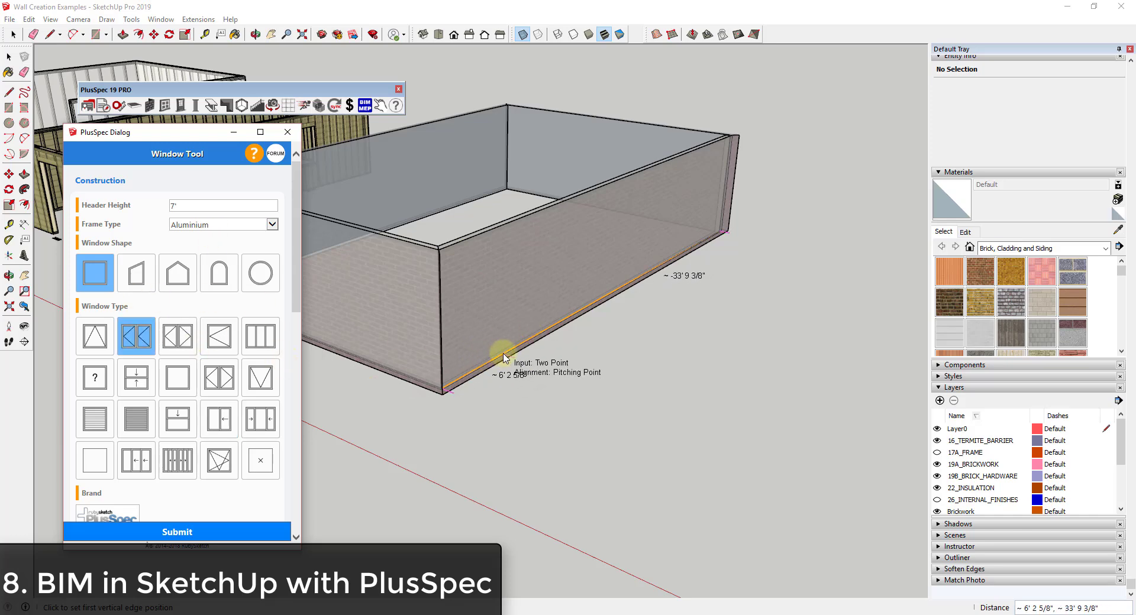
left_click(507, 356)
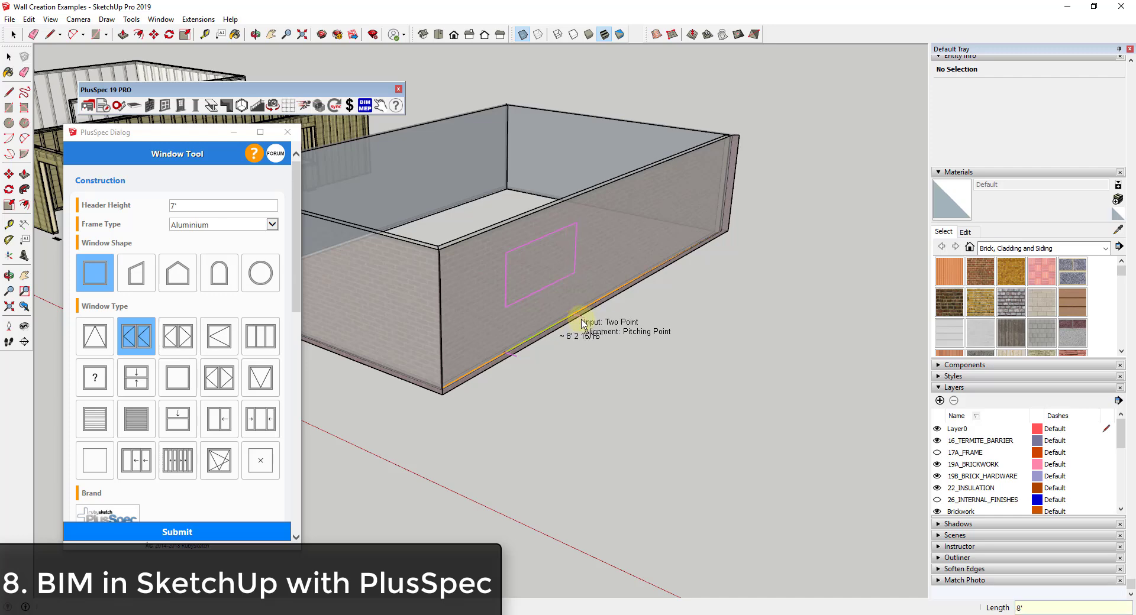
left_click(583, 324)
- Inspect the new window's frame and projecting sill in the brick wall, and finish the window placement
middle_click_drag(568, 320, 642, 242)
scroll(529, 323, "up", 6)
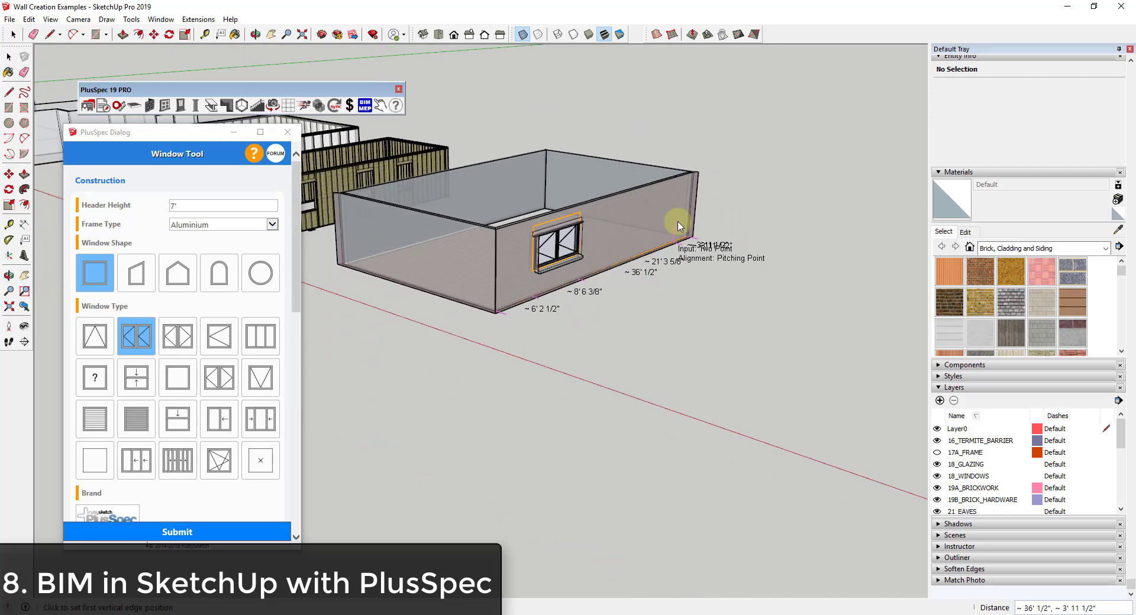
scroll(331, 326, "up", 5)
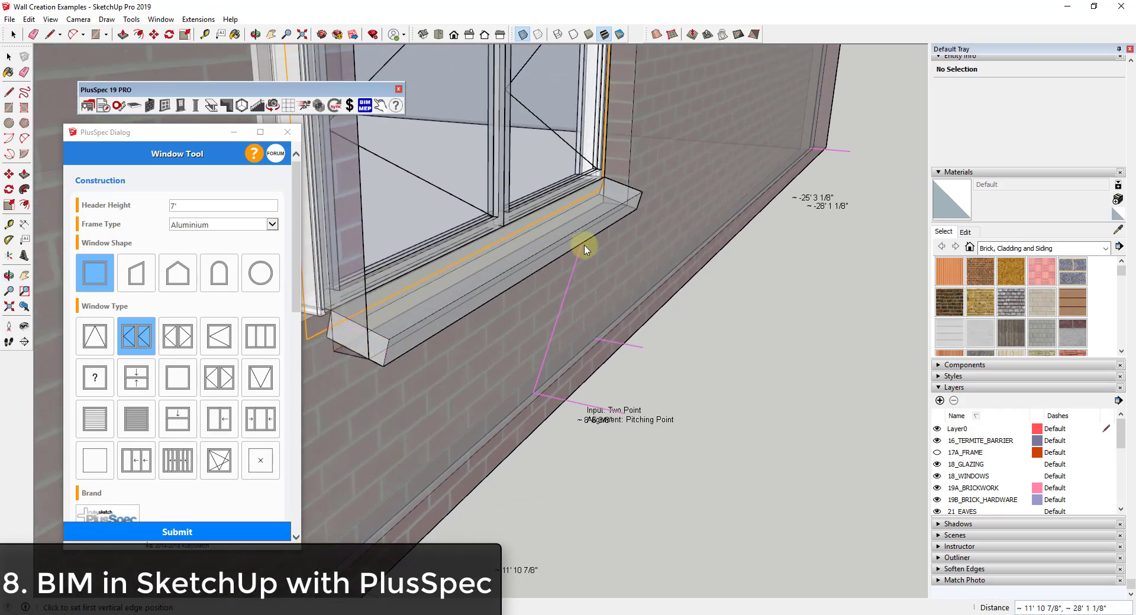
scroll(415, 318, "down", 5)
scroll(416, 320, "down", 8)
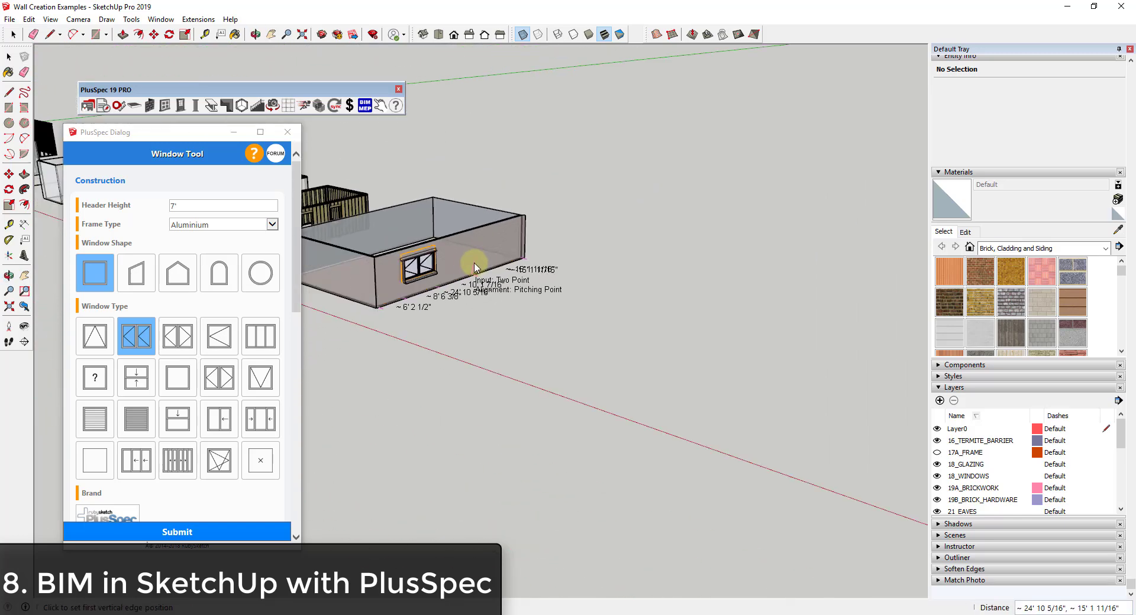
middle_click_drag(438, 273, 550, 261)
scroll(498, 259, "up", 2)
left_click(167, 533)
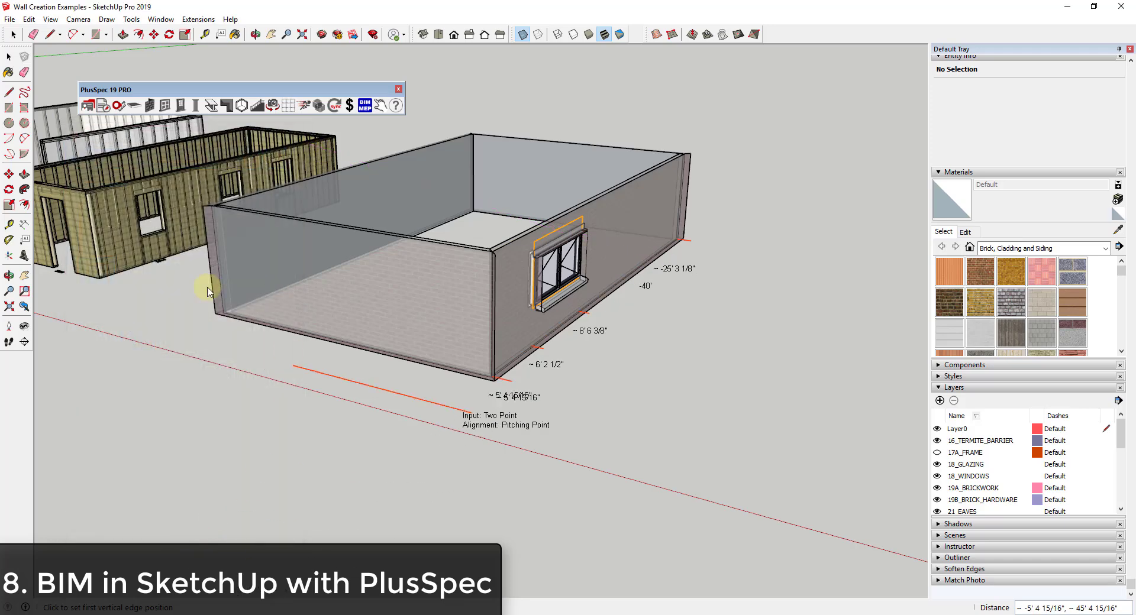
- Generate the Documentation scene set with the Colour working drawing style
left_click(272, 107)
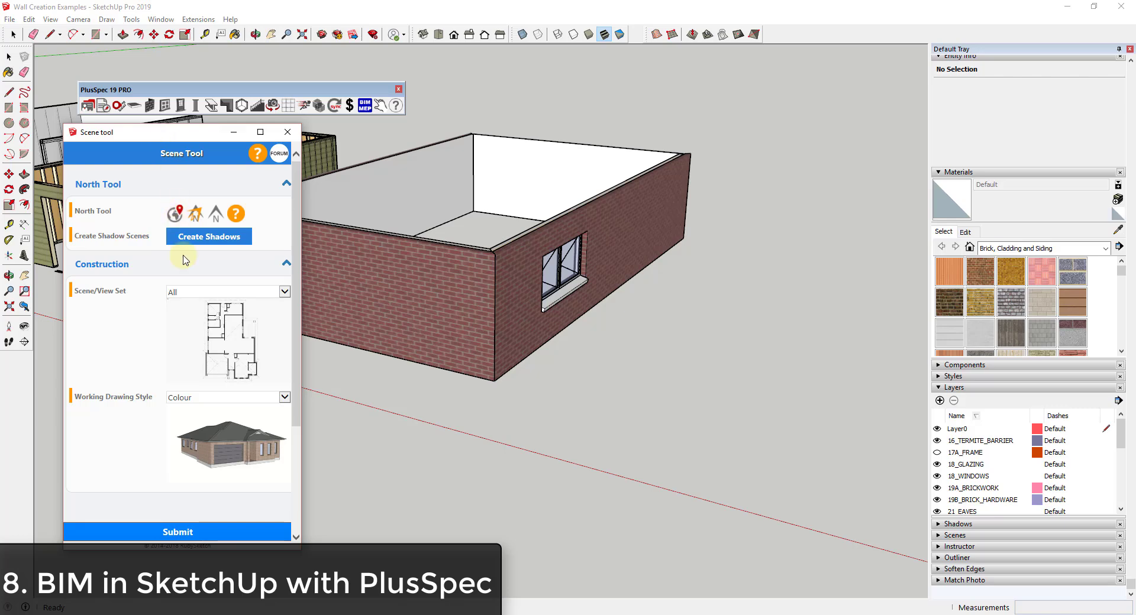
left_click(187, 292)
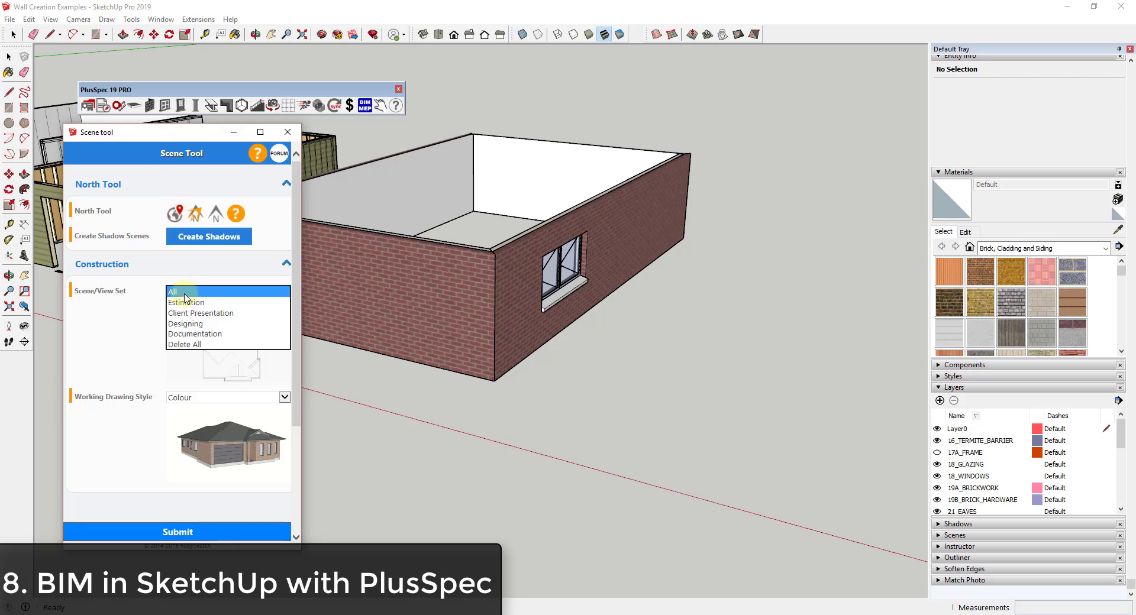
left_click(205, 331)
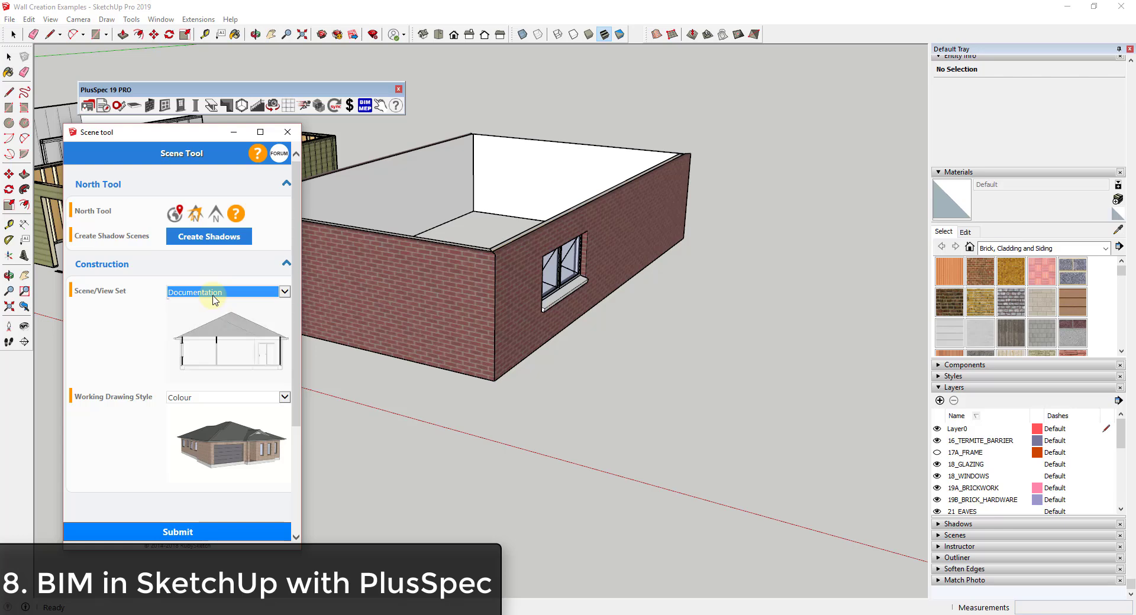
left_click(181, 539)
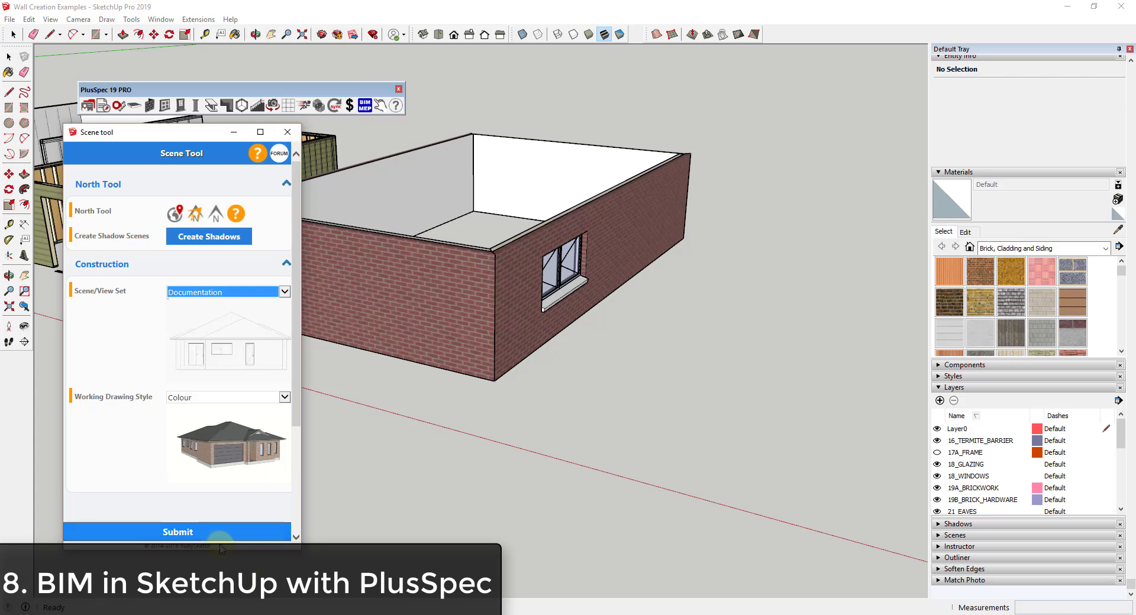
left_click(191, 533)
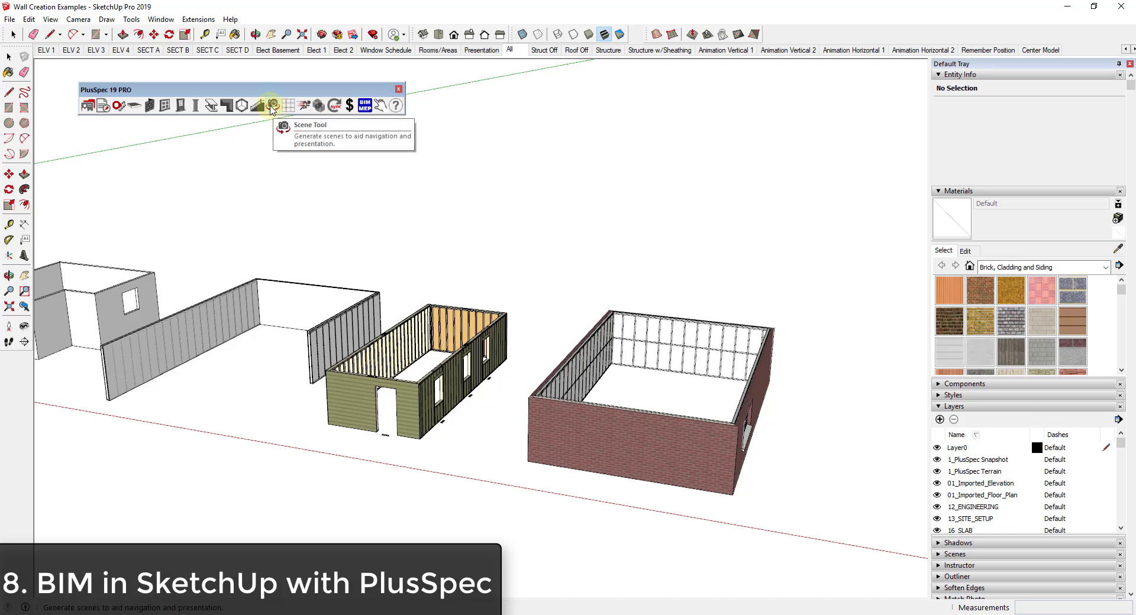
- Compare the Structure, Structure w/Sheathing and Struct Off scenes of the masonry veneer building
left_click(607, 50)
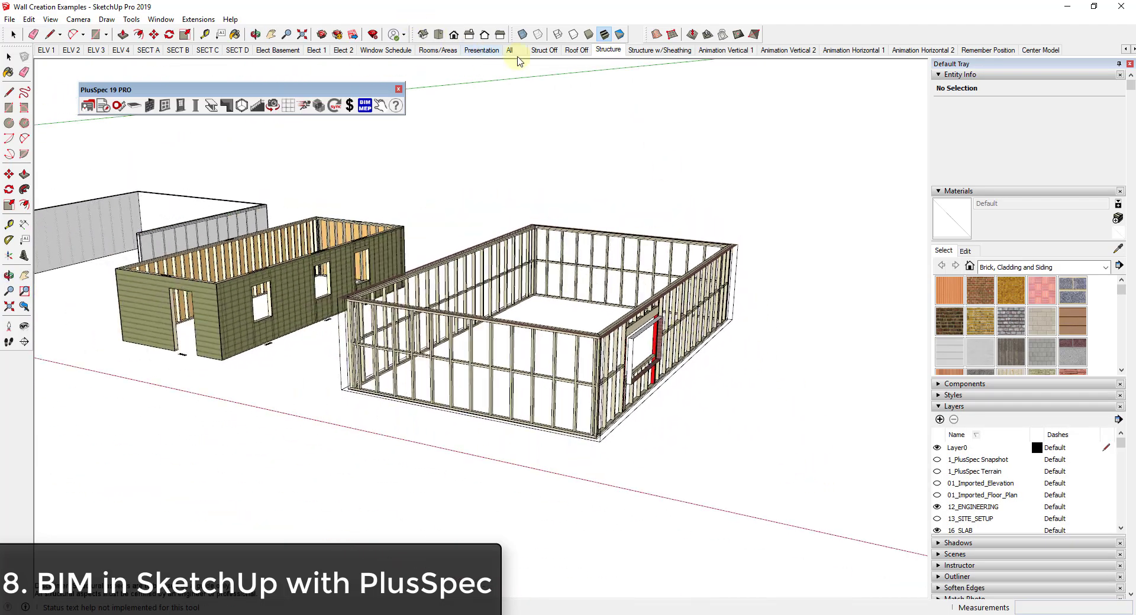
left_click(649, 51)
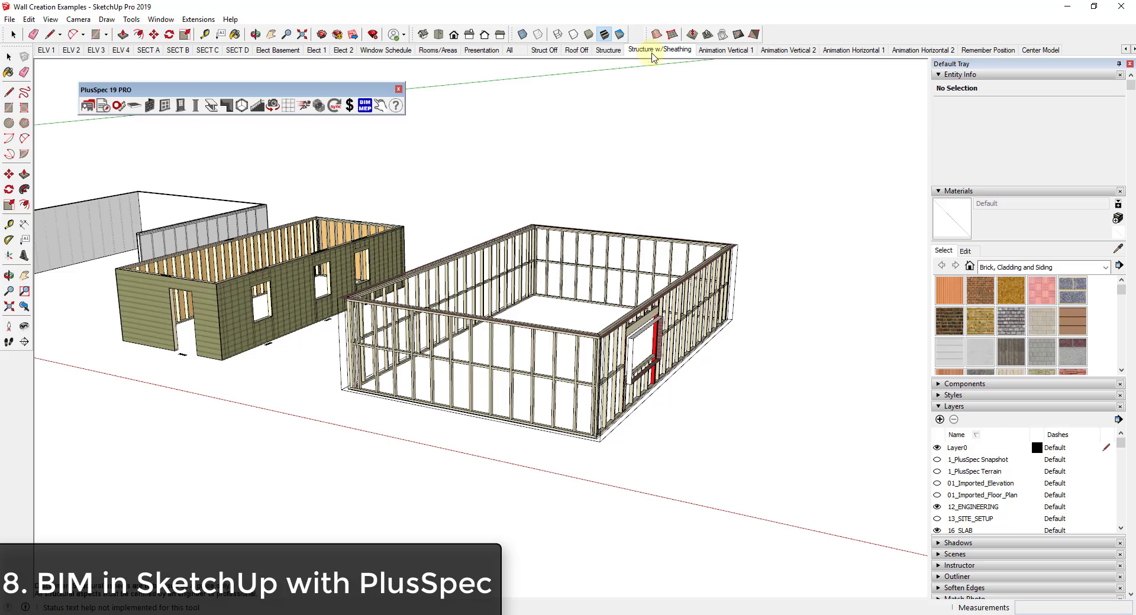
left_click(607, 51)
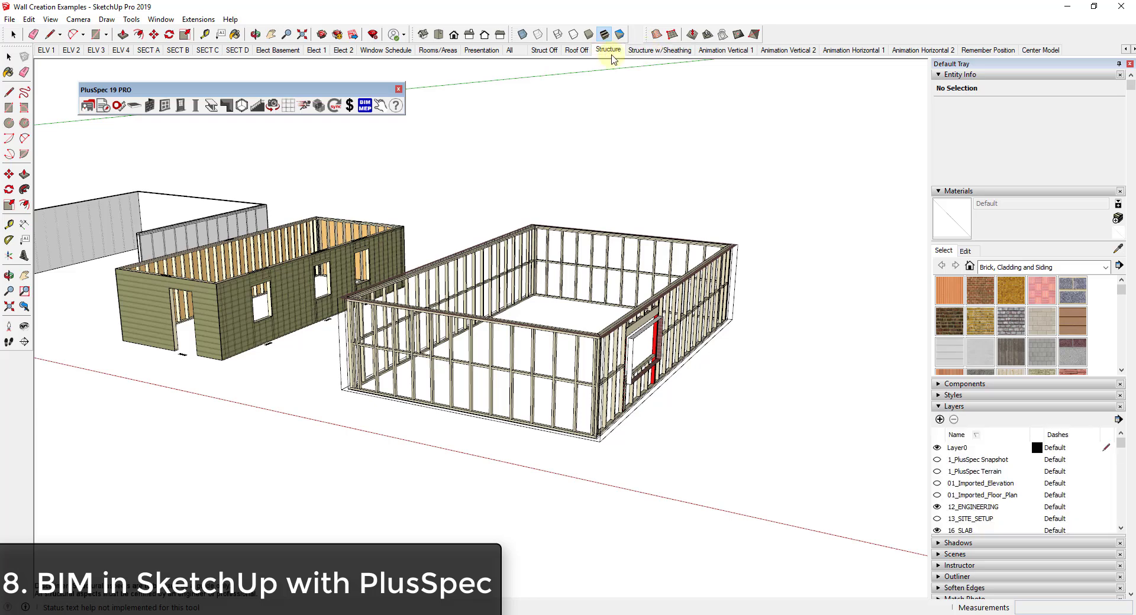
left_click(547, 51)
scroll(738, 354, "up", 3)
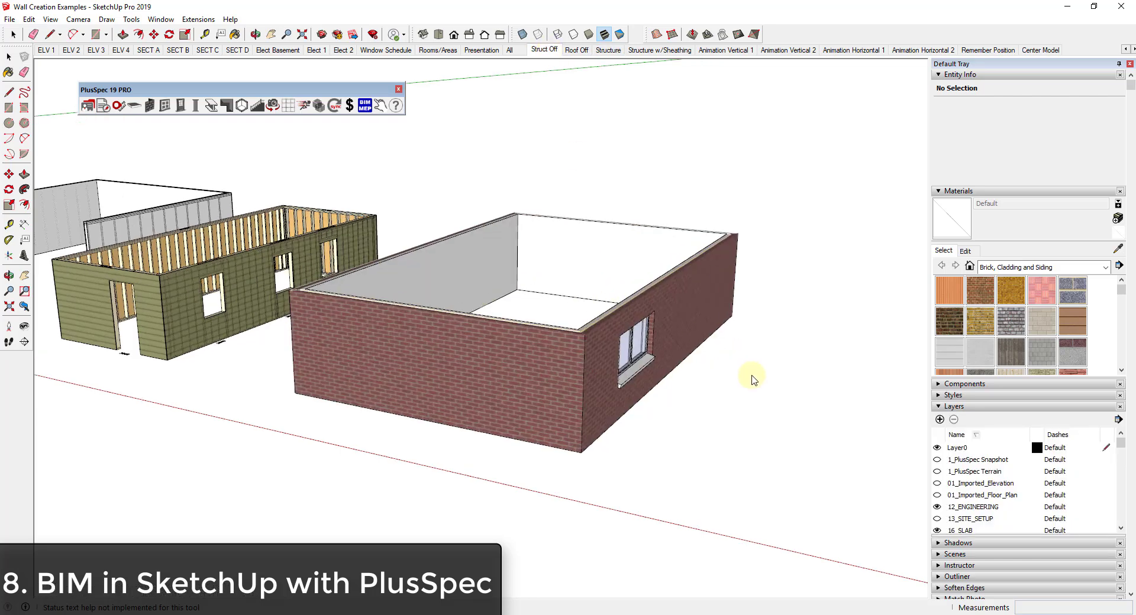
scroll(640, 242, "down", 2)
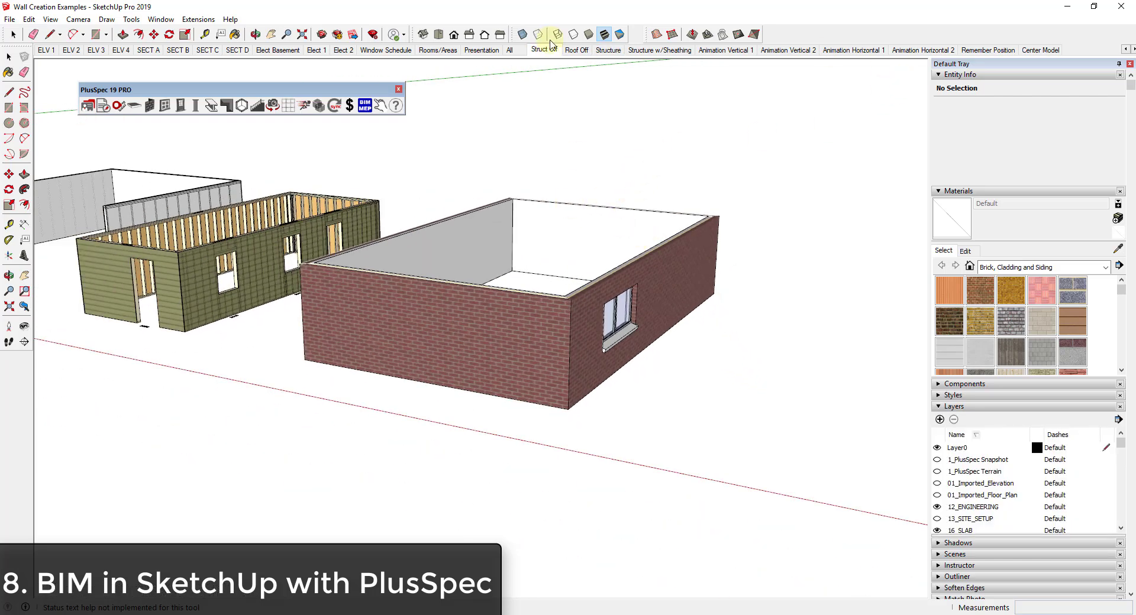
- Show the Floor Plan 1 scene and examine the masonry veneer building's wall layers and window in plan
left_click(1125, 48)
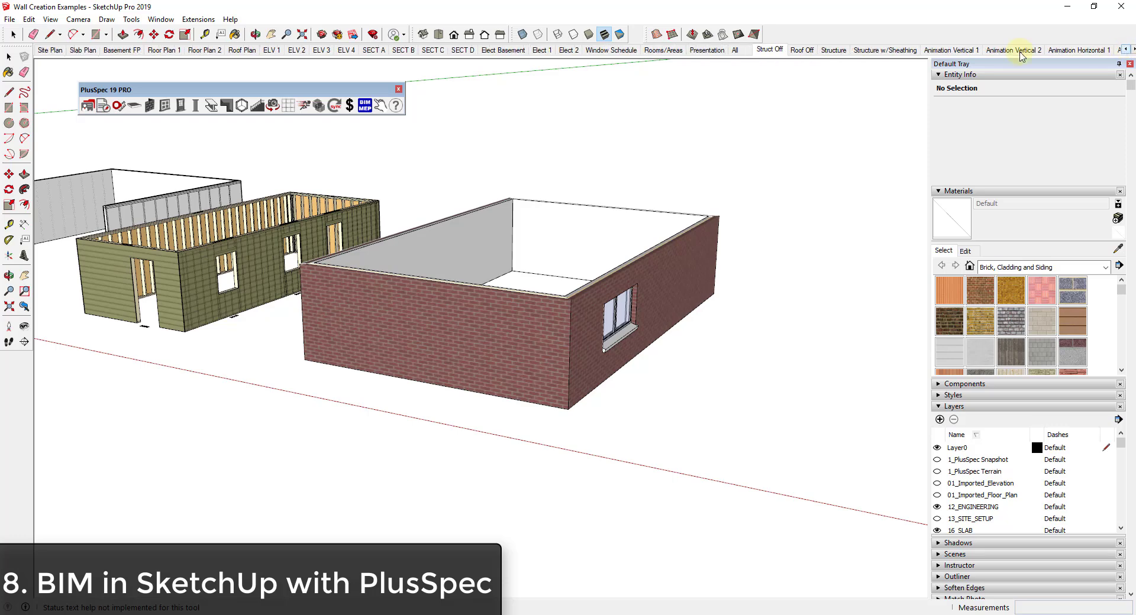
left_click(166, 52)
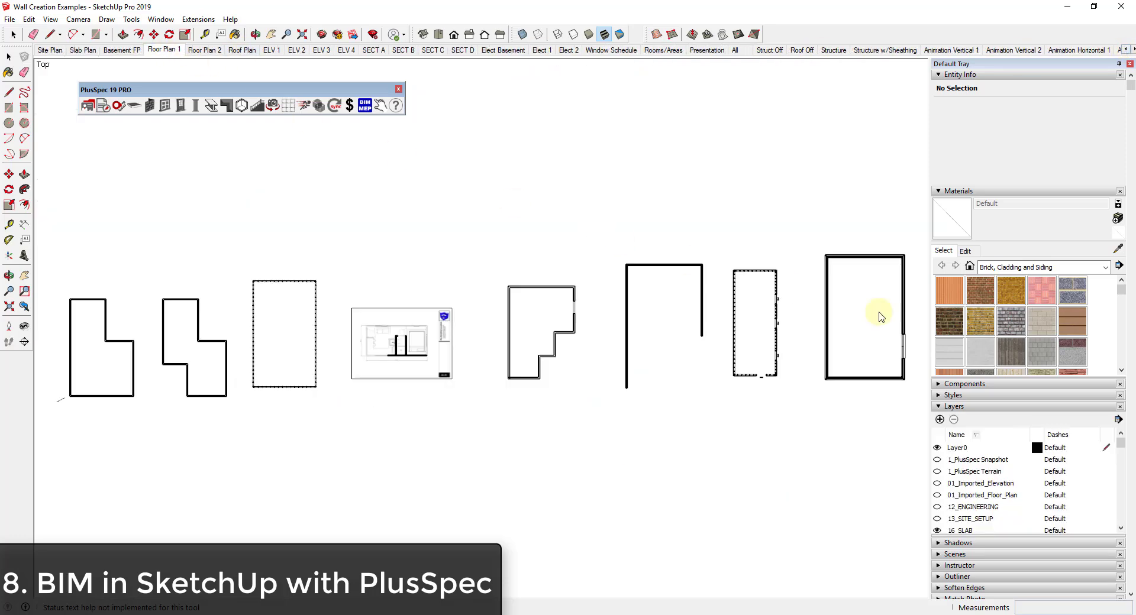
scroll(878, 317, "up", 4)
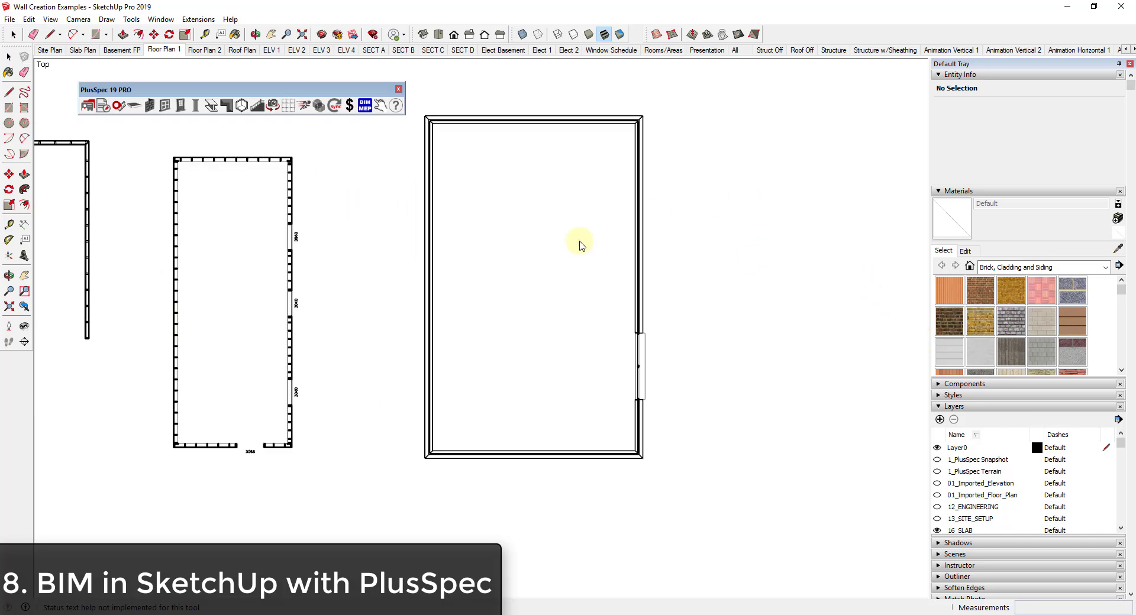
scroll(579, 245, "up", 2)
scroll(650, 407, "down", 2)
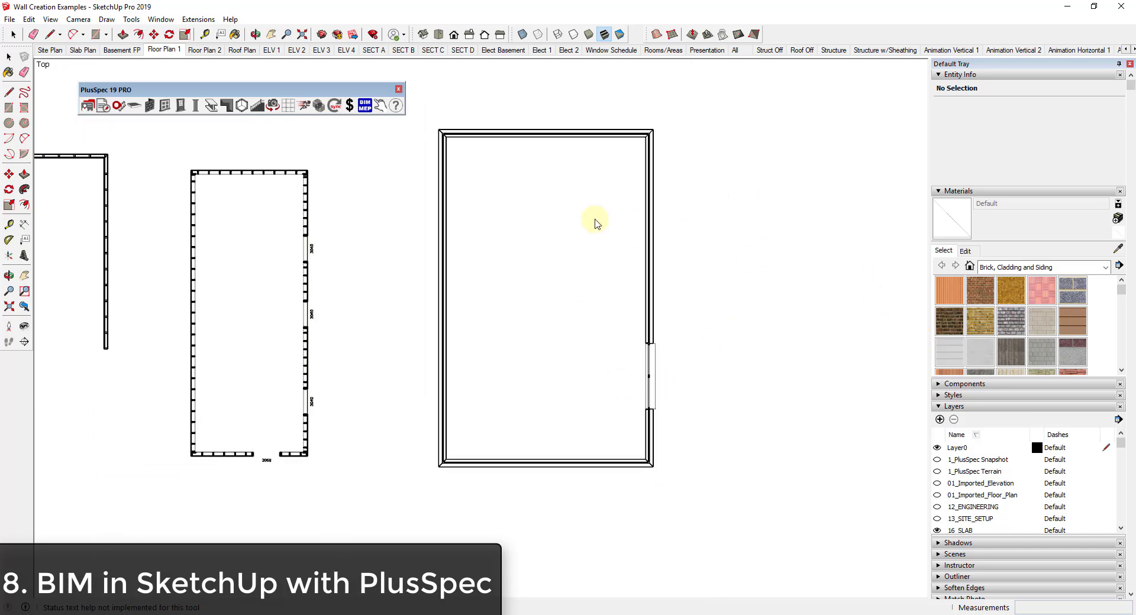
scroll(614, 198, "up", 1)
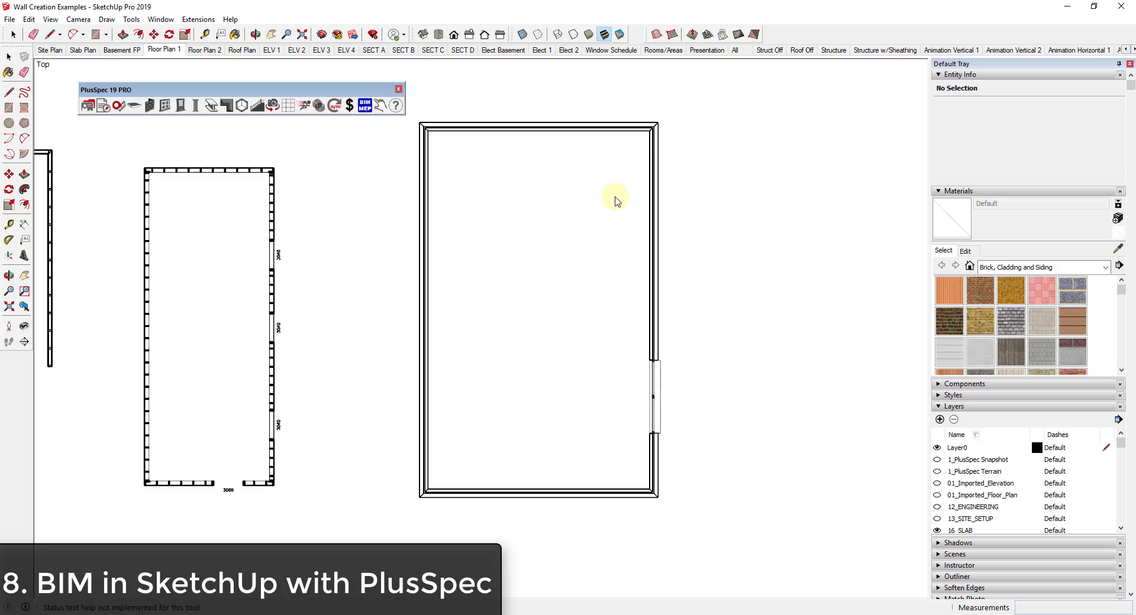